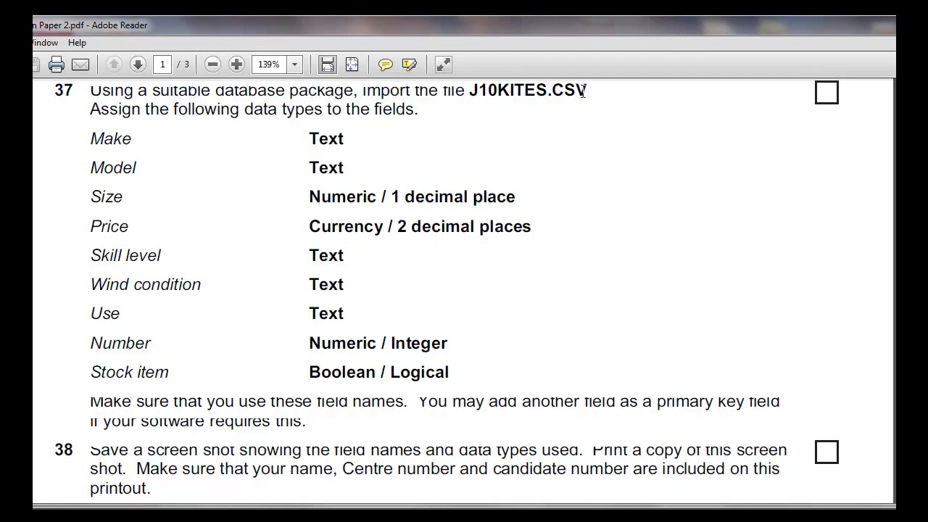
Switch to Microsoft Access, create a new blank database and start importing a text file.
key(alt+Tab)
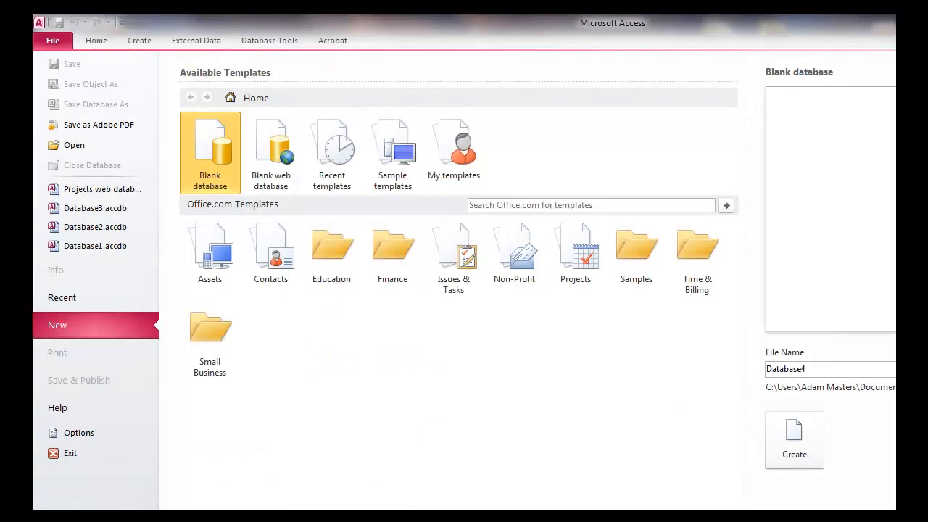
double_click(207, 162)
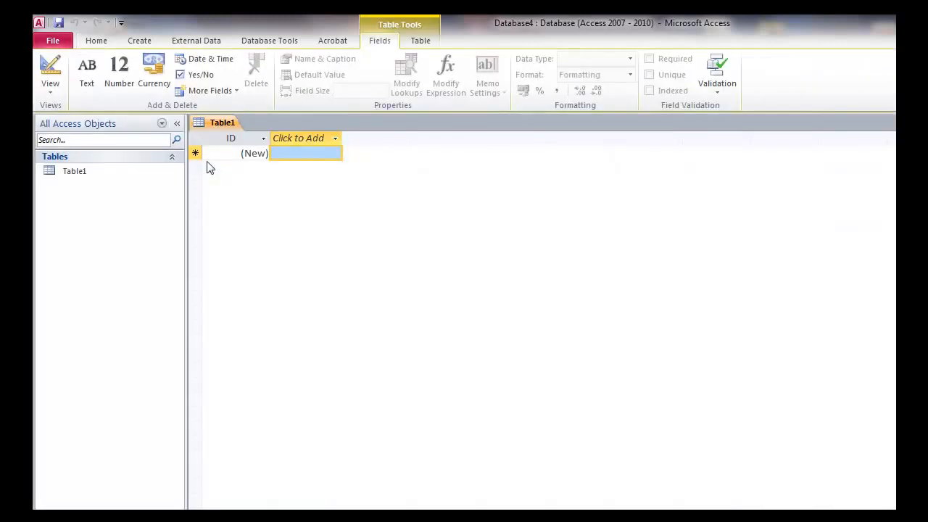
click(208, 42)
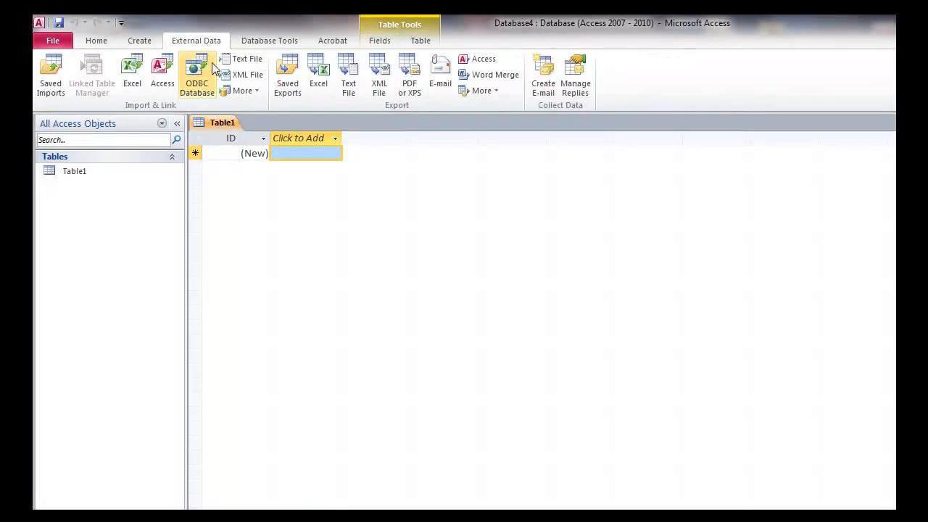
click(247, 61)
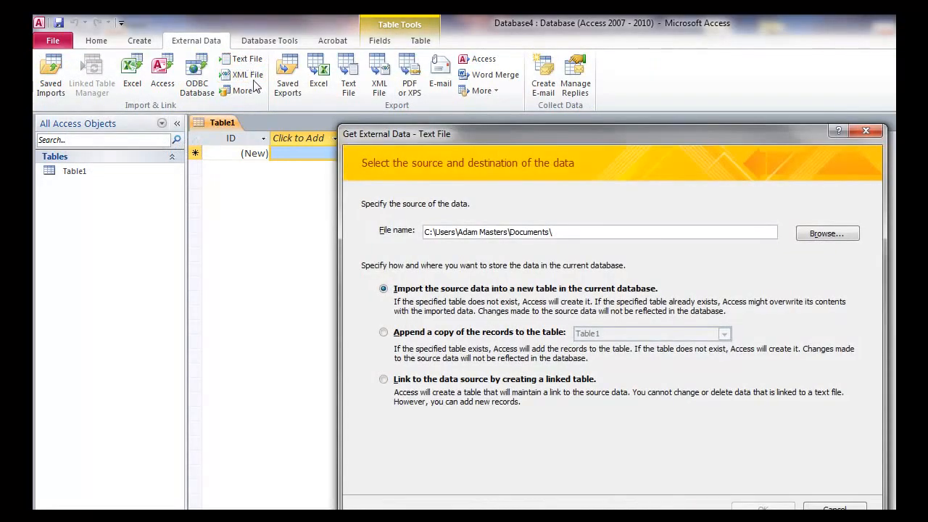
Choose J10kites.csv from the Lesson 6 folder as the source and import it into a new table.
click(841, 238)
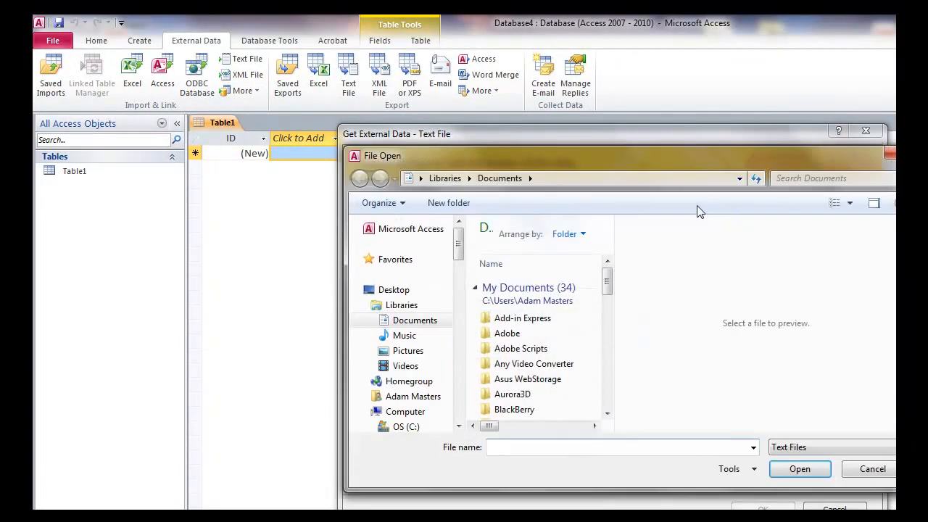
click(404, 291)
drag(608, 253, 609, 395)
double_click(543, 397)
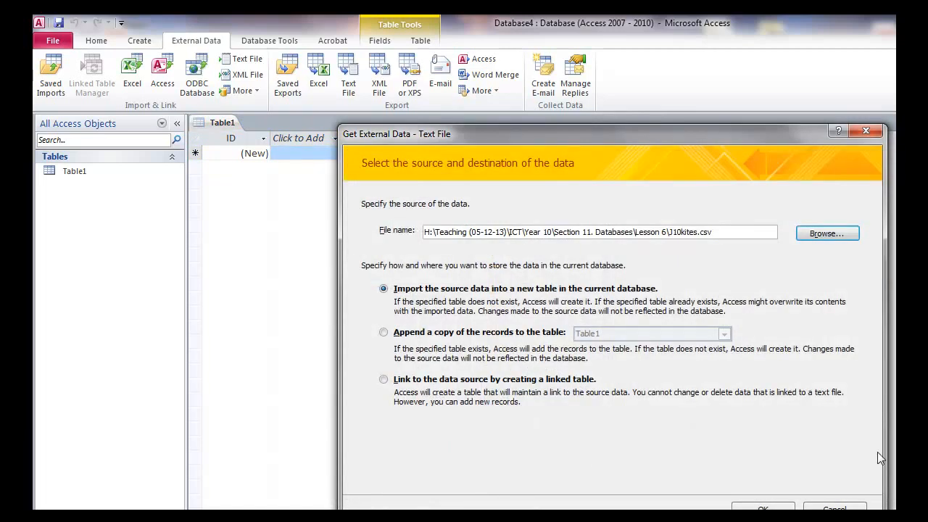
click(783, 506)
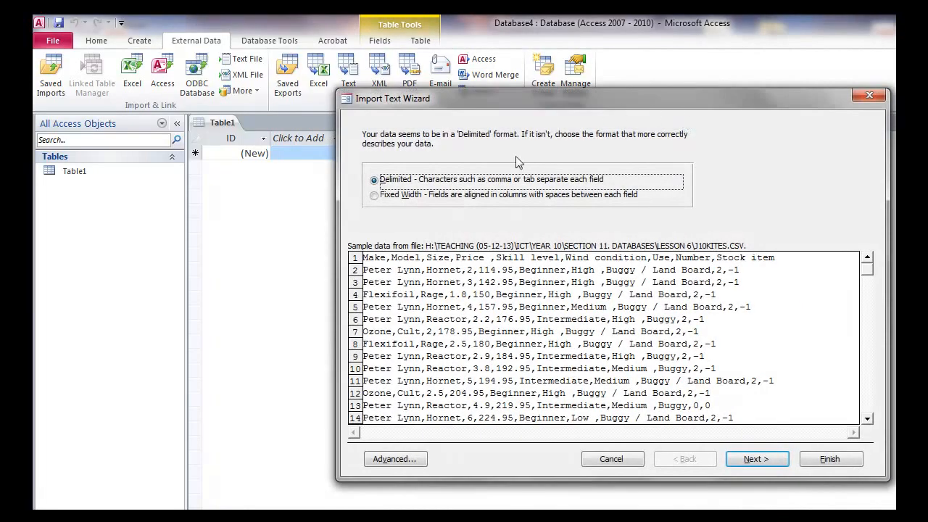
Keep the delimited format with comma separators and treat the first row as field names.
click(741, 461)
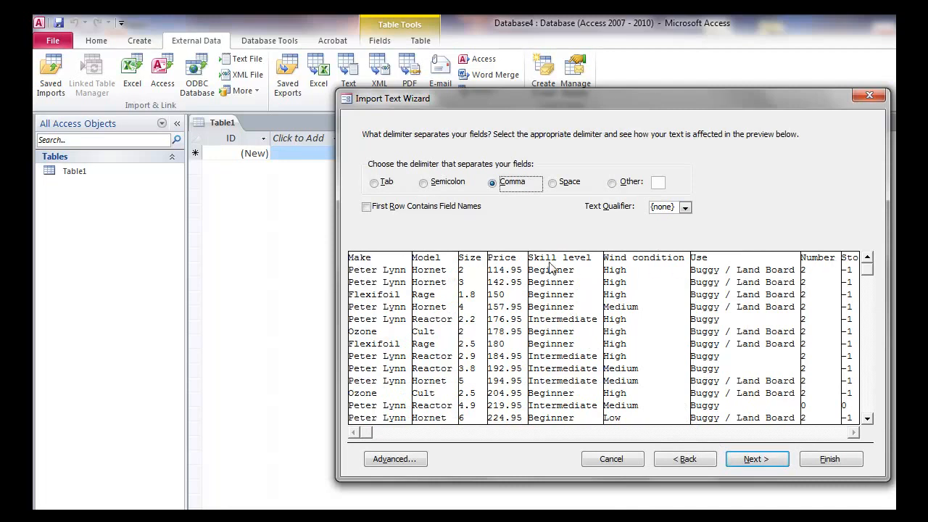
click(366, 207)
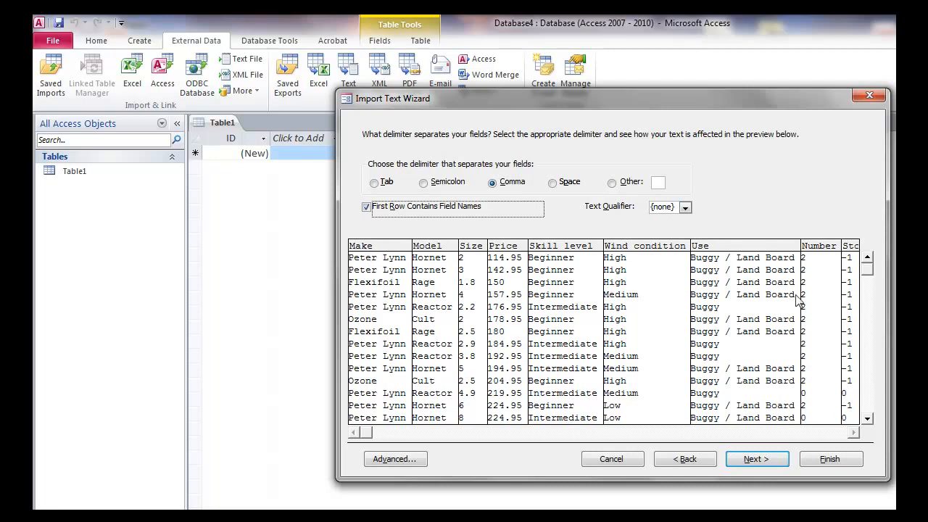
click(768, 461)
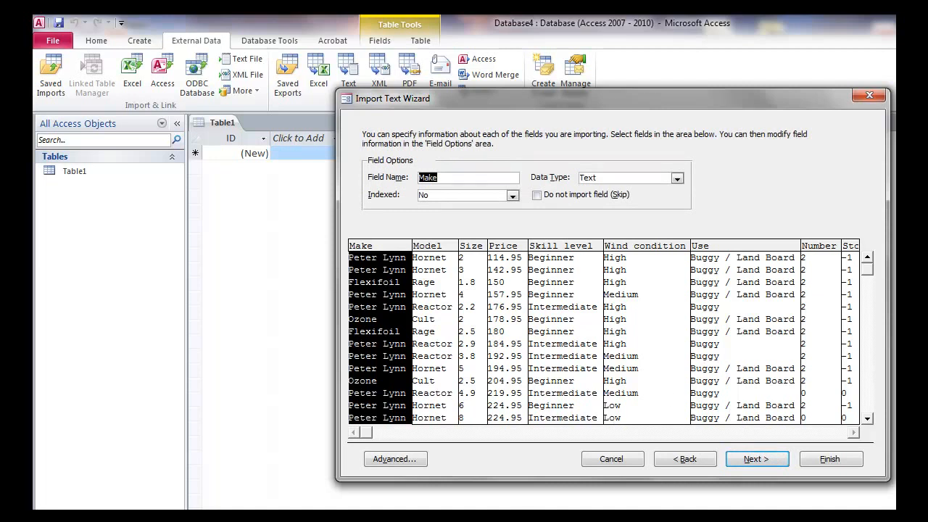
Check the Make and Model data types against the question paper and set the Size field to Double.
key(alt+Tab)
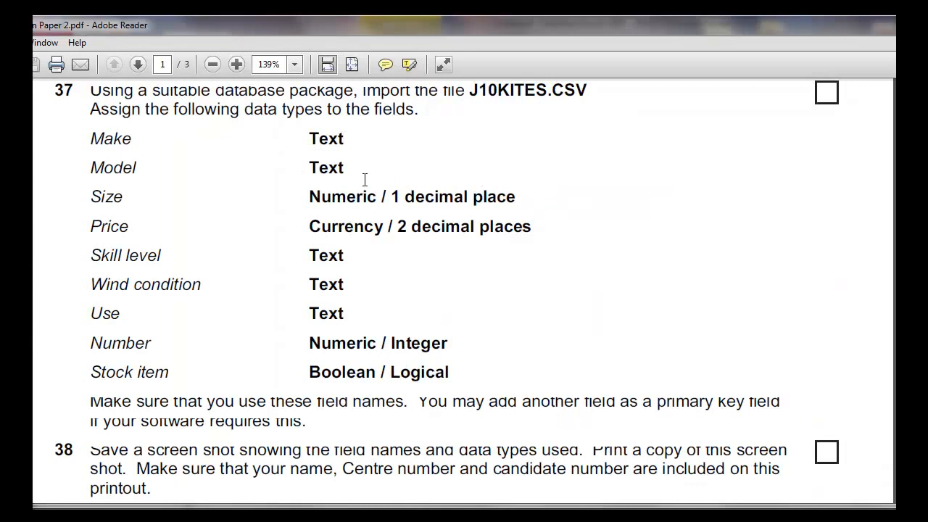
key(alt+Tab)
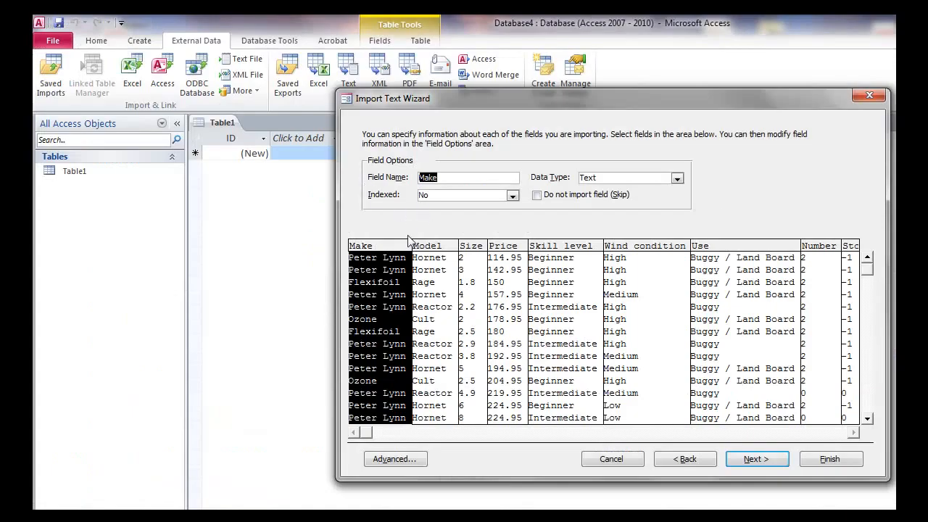
click(428, 257)
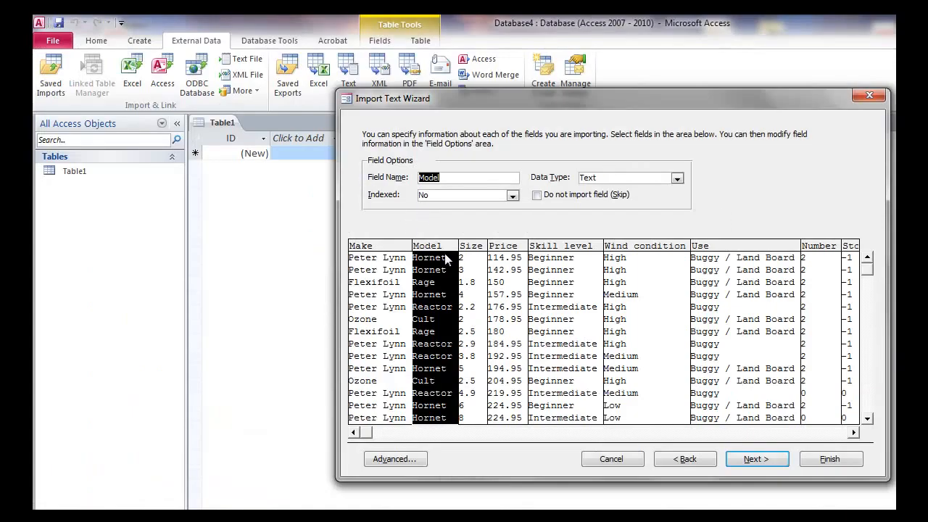
key(alt+Tab)
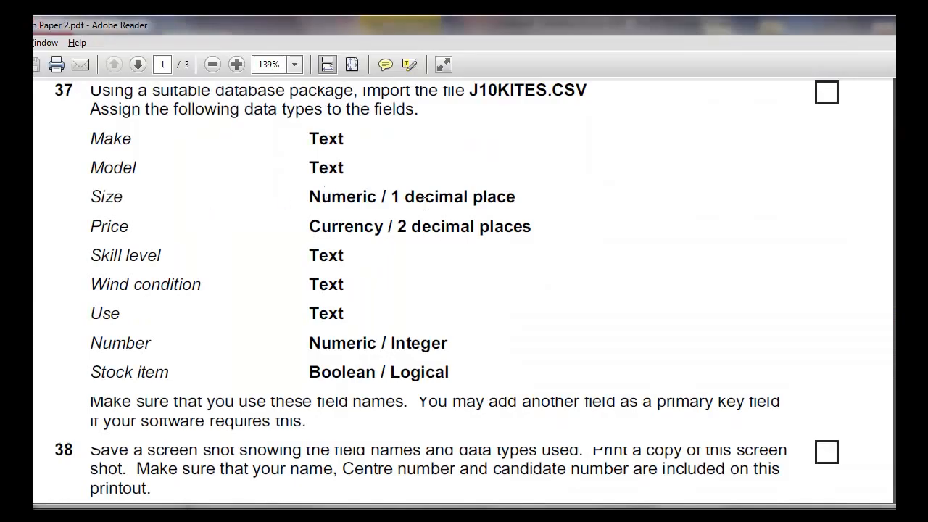
key(alt+Tab)
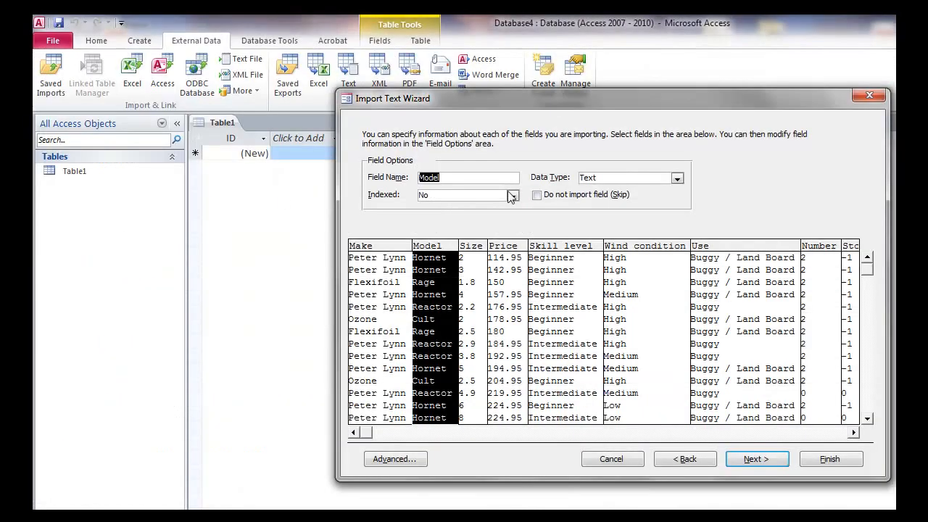
click(465, 251)
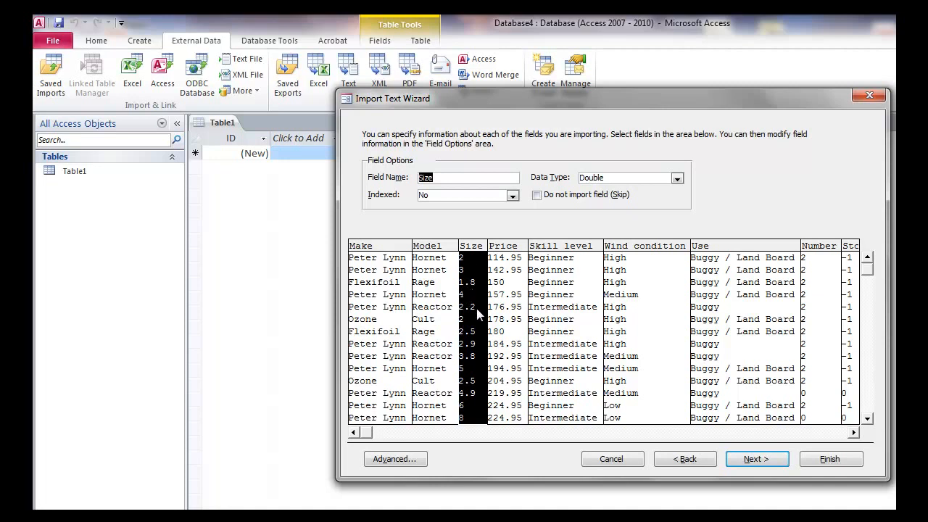
click(677, 178)
click(649, 256)
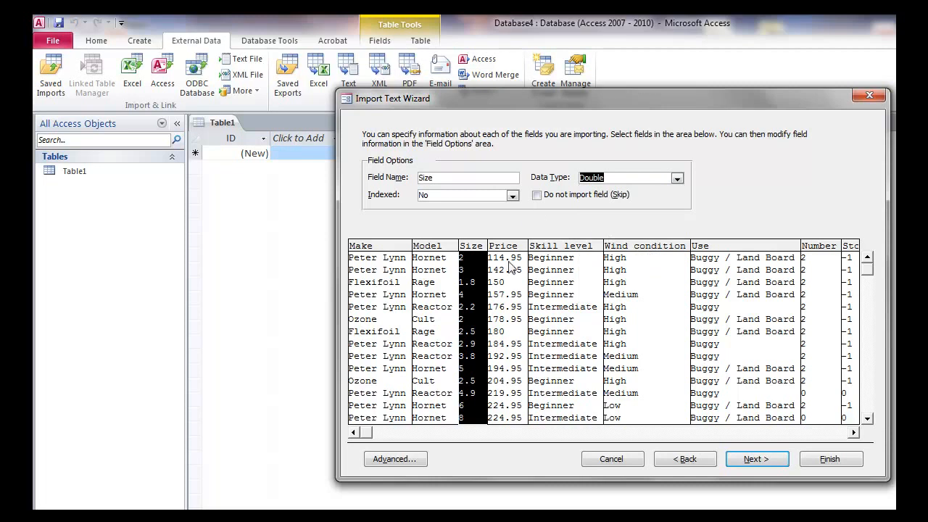
Consult the question paper for the Price field's required type and set its data type to Currency.
key(alt+Tab)
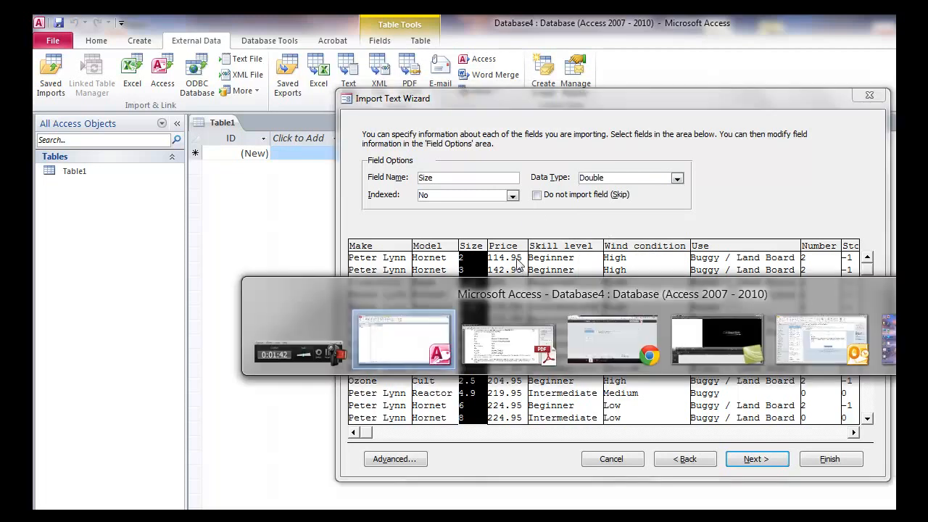
key(alt+Tab)
key(alt+Tab)
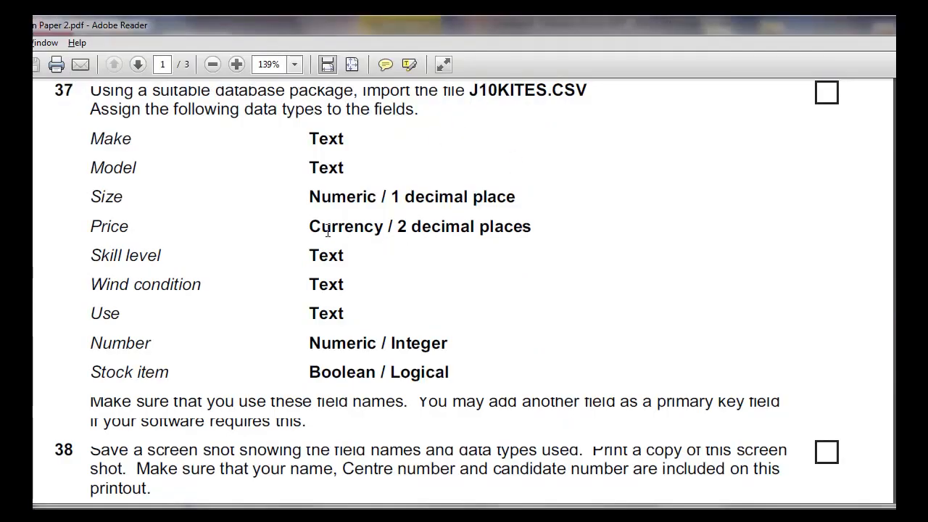
key(alt+Tab)
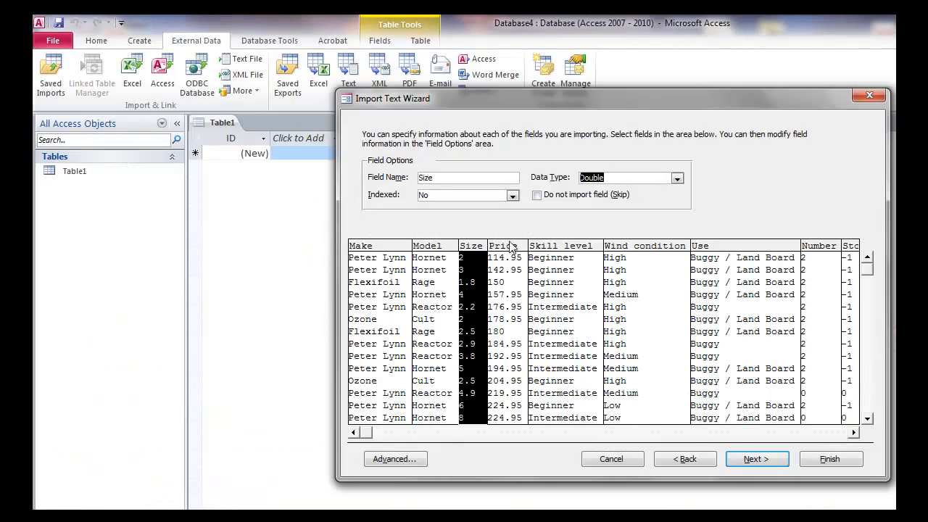
click(512, 249)
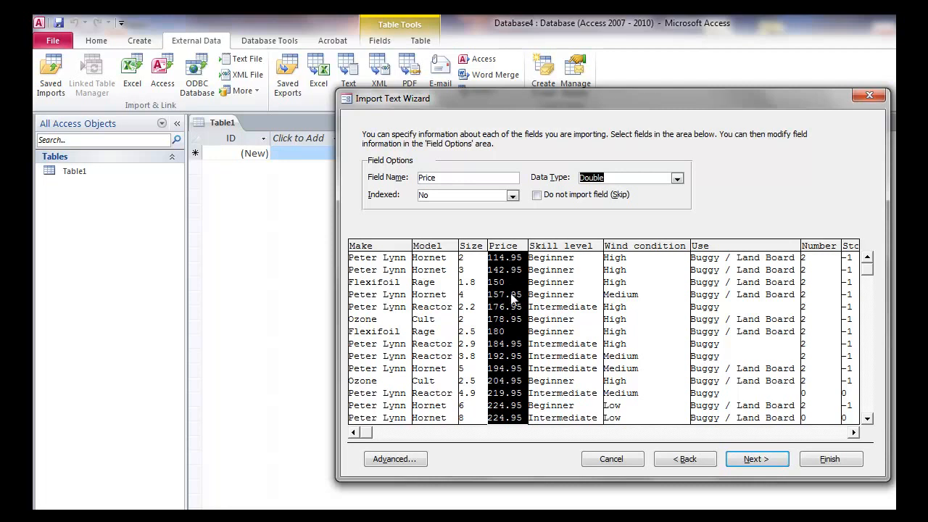
click(676, 179)
click(659, 232)
Check the data types of Skill level, Wind condition, Use and Number against the question paper.
key(alt+Tab)
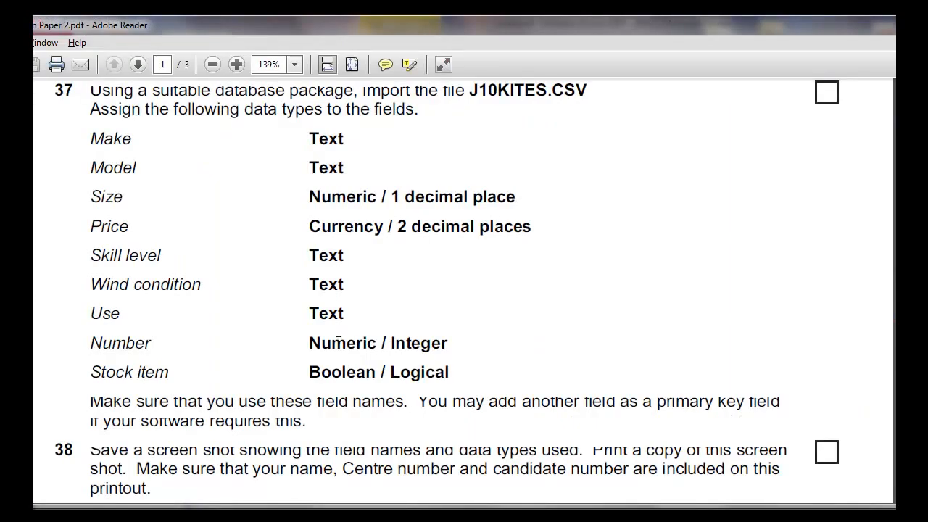
key(alt+Tab)
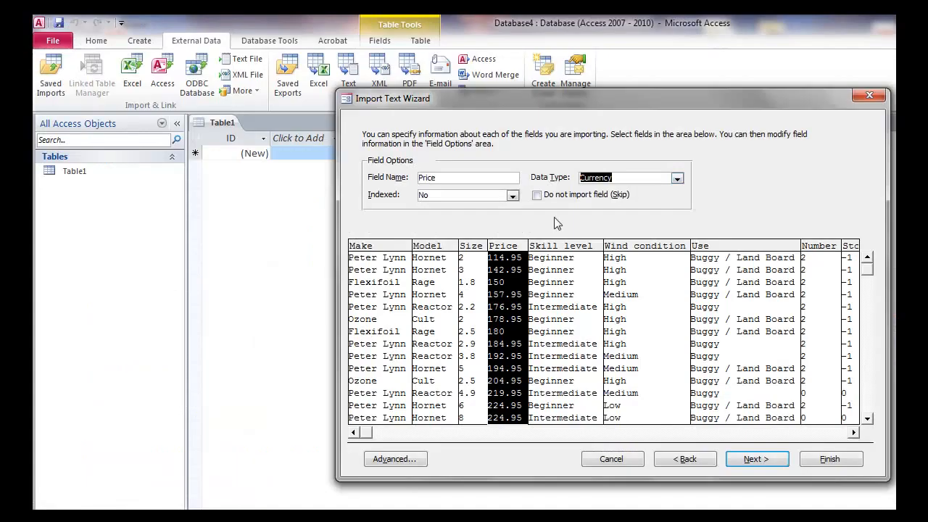
click(566, 247)
click(638, 247)
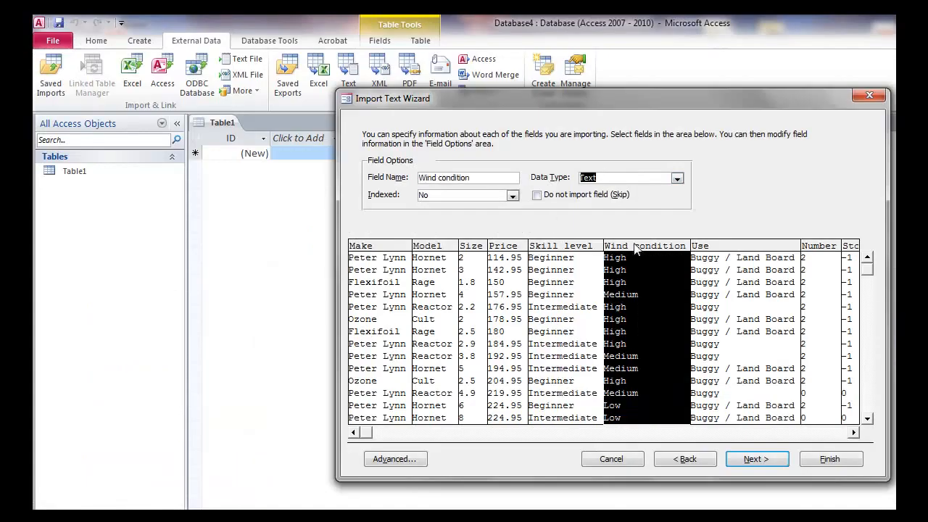
click(709, 250)
click(818, 248)
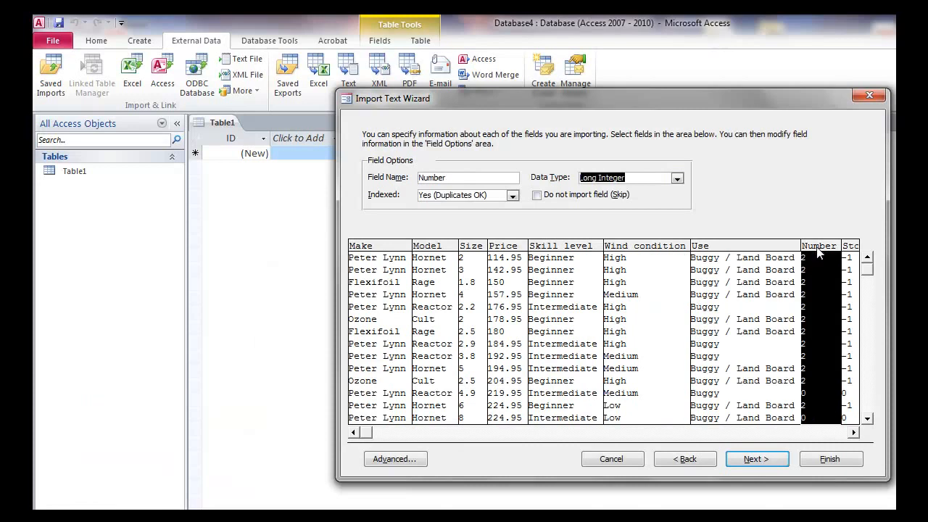
Set the data type of the Stock item field to Yes/No.
click(854, 433)
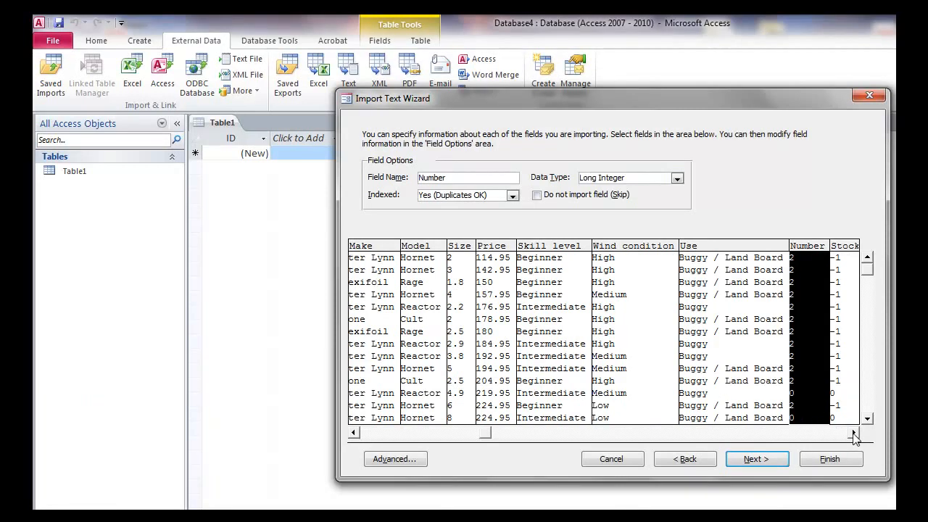
click(836, 266)
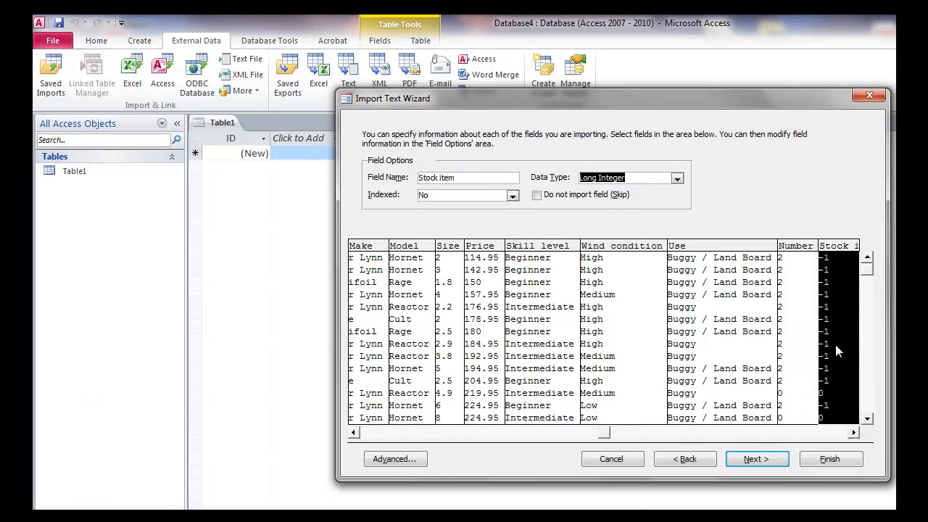
click(677, 177)
click(664, 190)
Review tasks 37 to 39 in the question paper, including the three records to insert, and return to the import wizard.
key(alt+Tab)
key(alt+Tab)
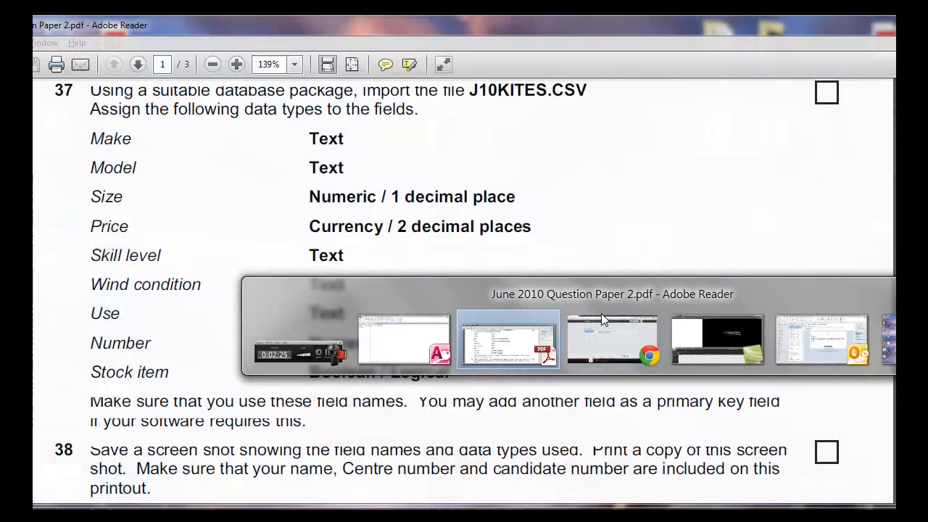
scroll(561, 319, down, 4)
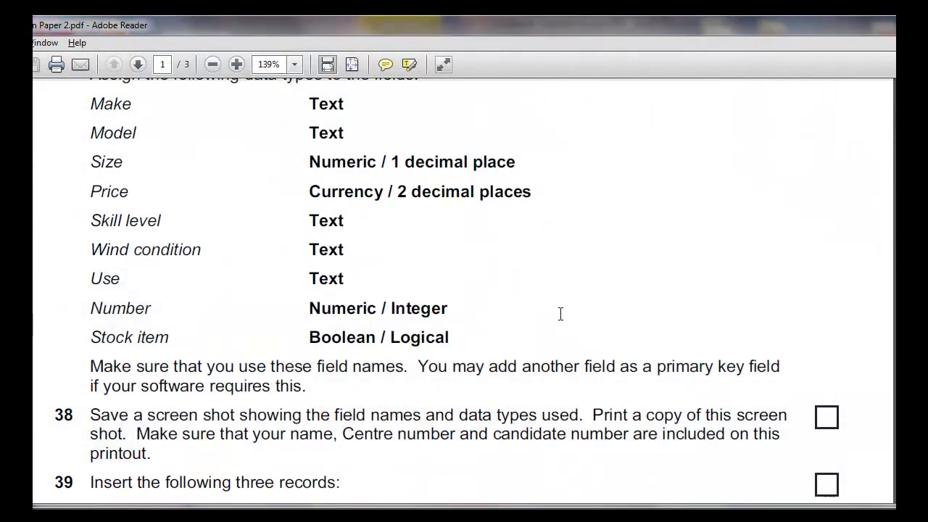
scroll(560, 316, down, 2)
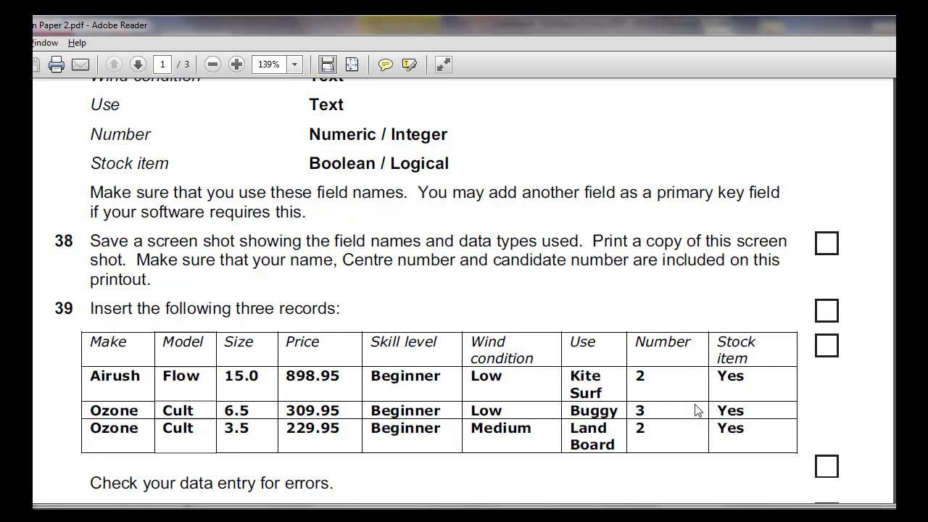
scroll(696, 410, up, 4)
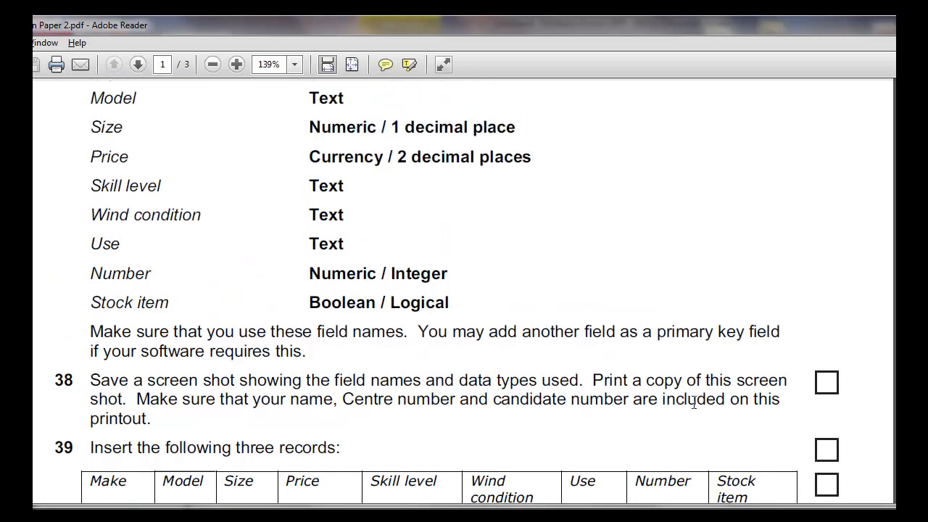
scroll(694, 404, up, 1)
scroll(694, 402, up, 1)
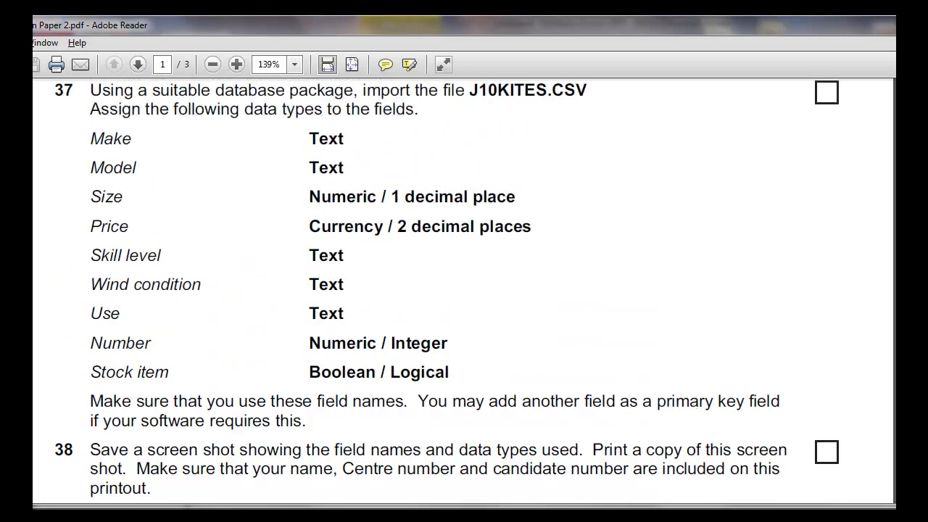
key(alt+Tab)
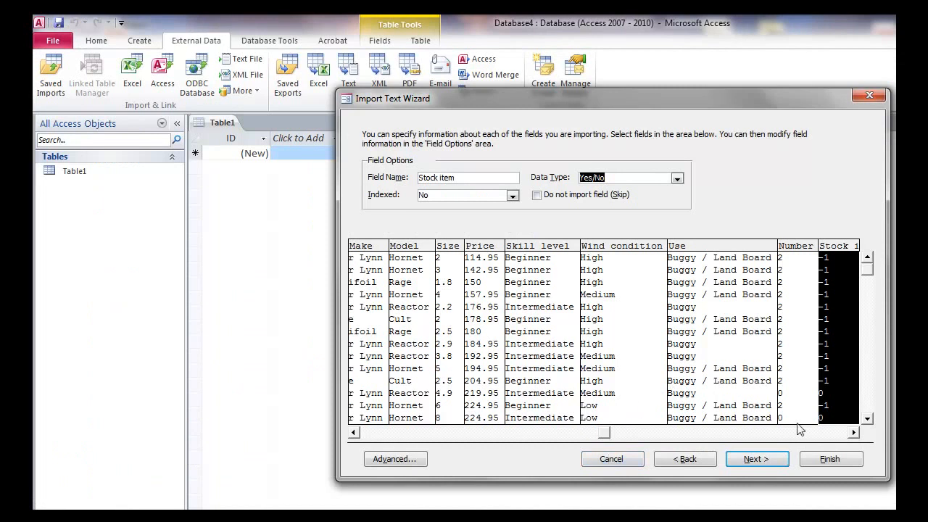
Check the question paper's primary key note, then finish importing into table J10kites with no primary key and without saving the import steps.
click(754, 464)
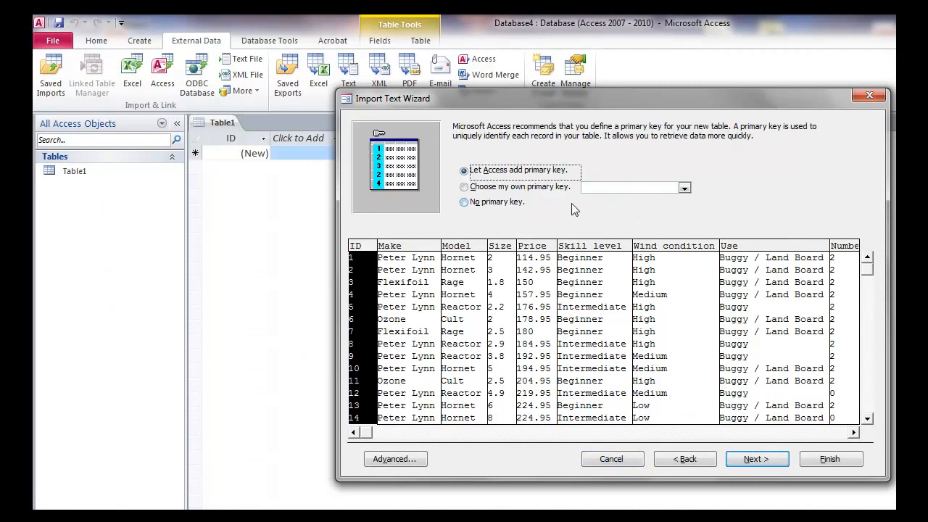
key(alt+Tab)
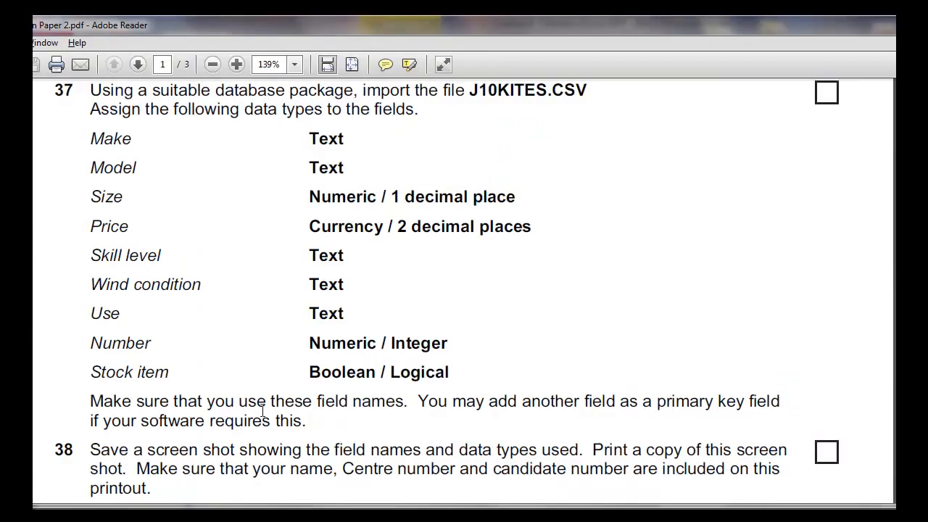
key(alt+Tab)
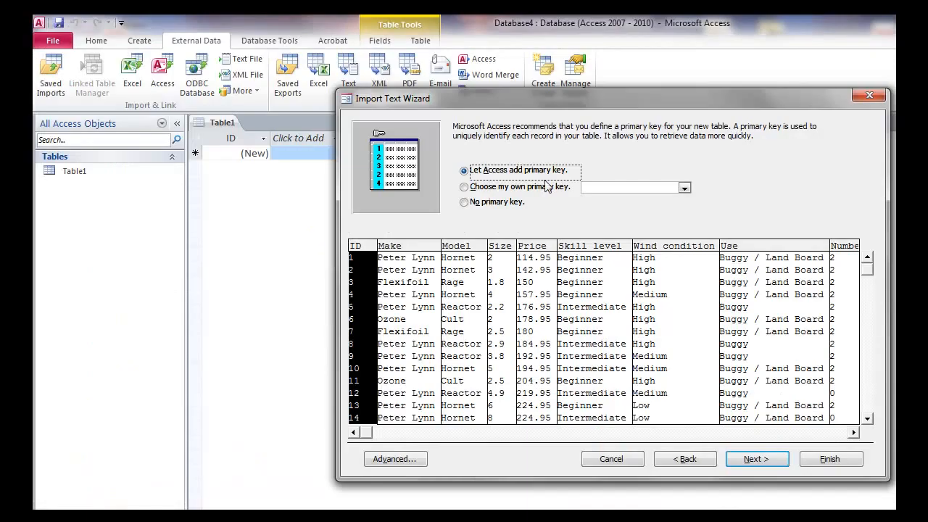
click(505, 202)
click(747, 459)
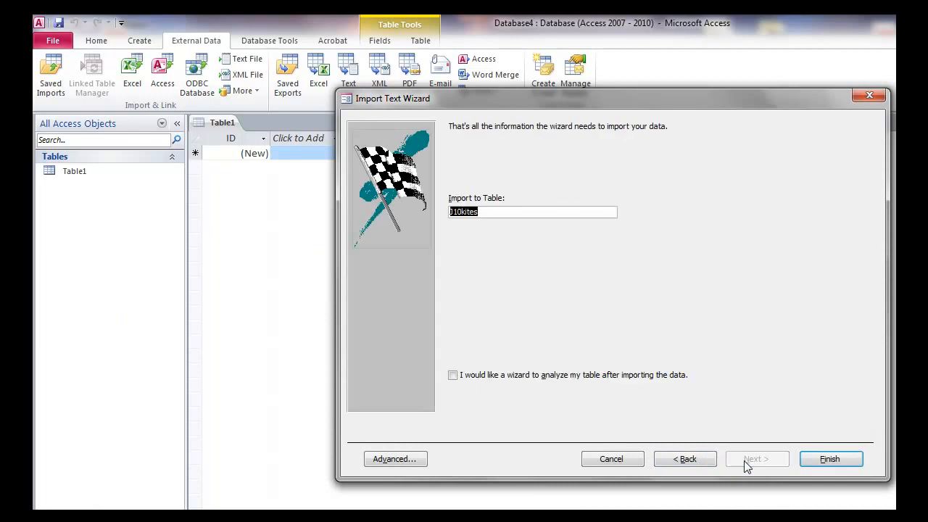
click(824, 463)
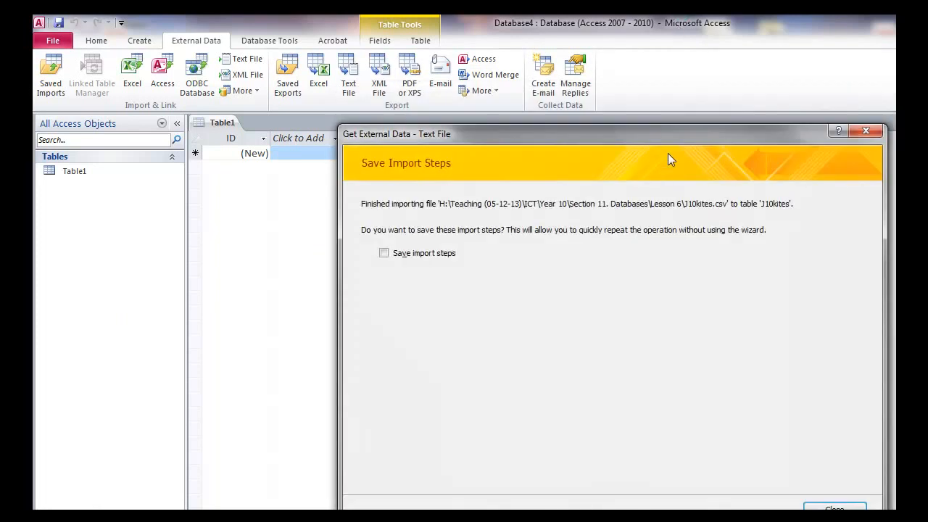
click(841, 507)
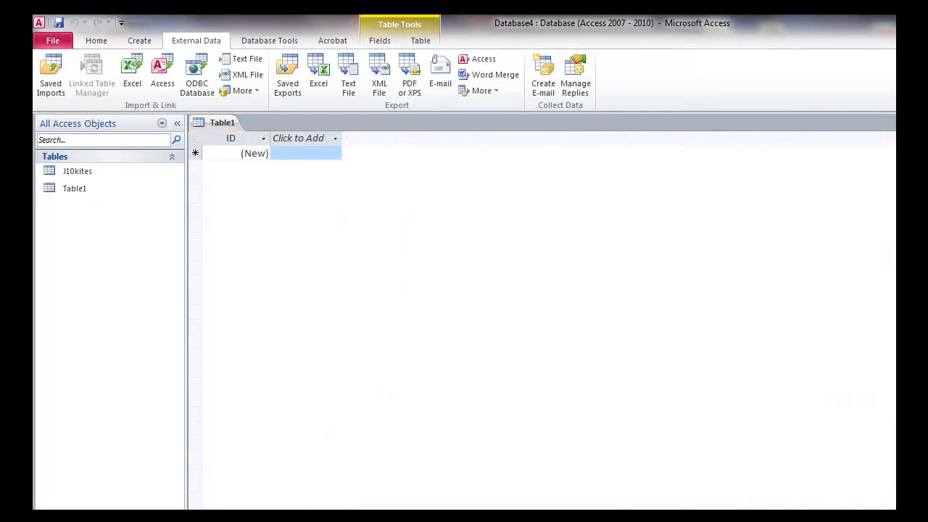
Close the empty Table1 and resize the database window to fill the visible screen area.
drag(698, 21, 656, 31)
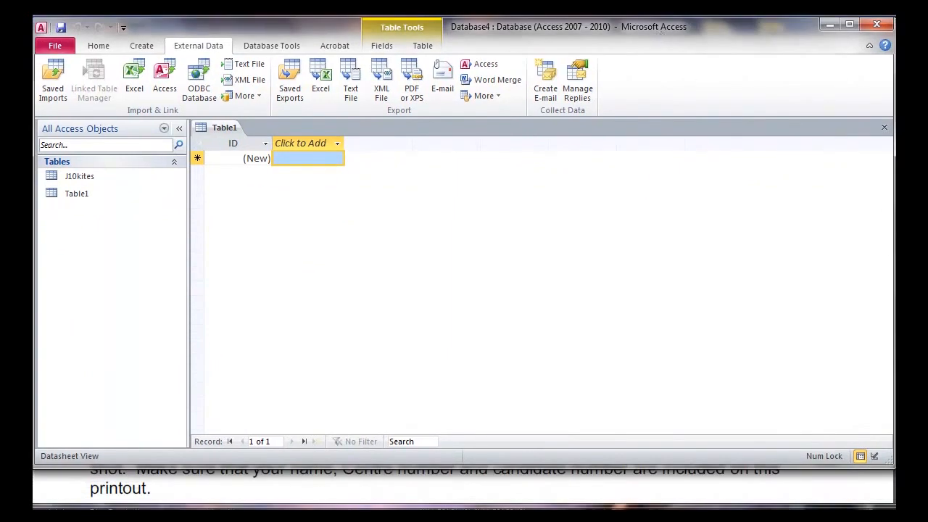
click(886, 128)
drag(891, 462, 887, 503)
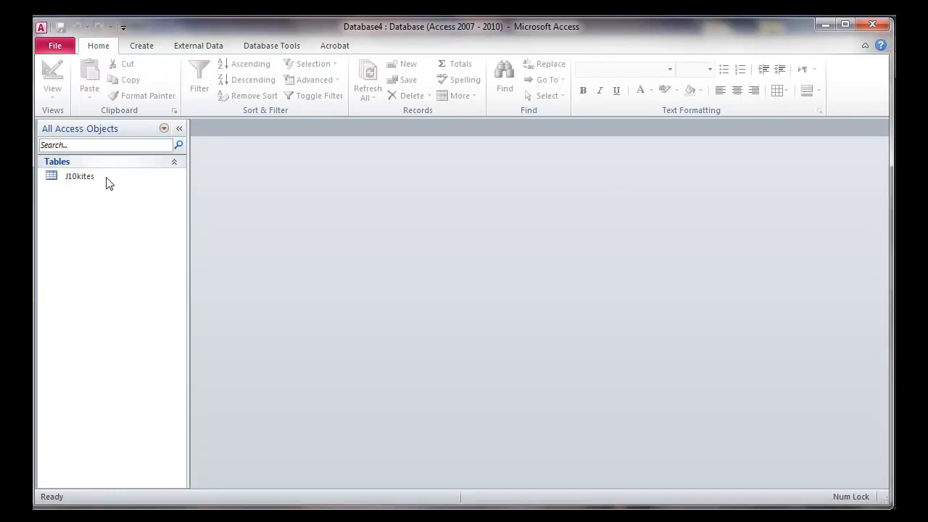
Open the J10kites table and look through its imported records, including the Stock item column.
double_click(72, 177)
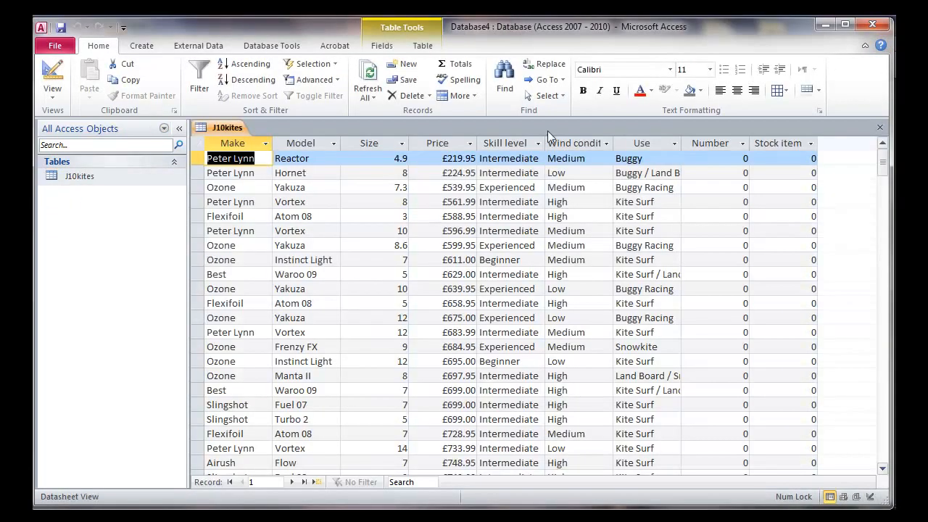
scroll(561, 300, down, 5)
scroll(561, 300, down, 10)
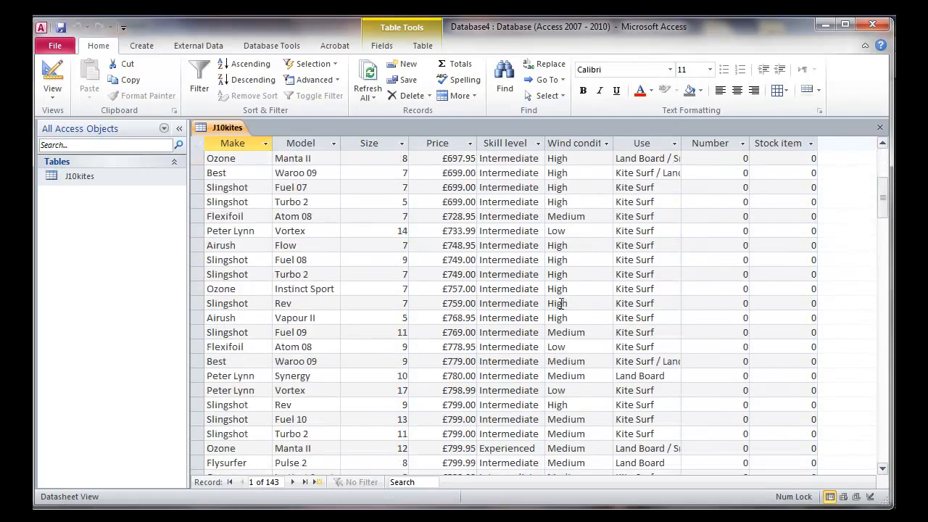
scroll(563, 306, down, 3)
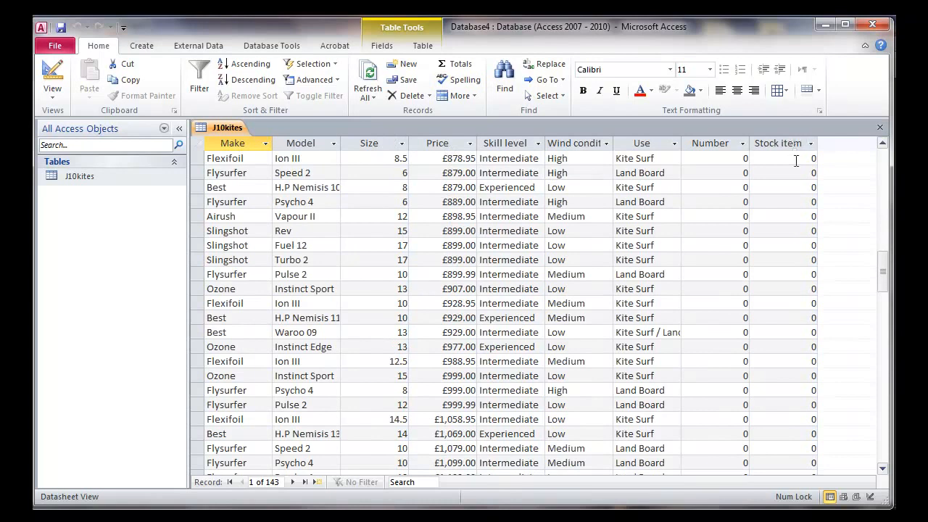
Show J10kites in Design view and set the Stock item field's format to Yes/No.
click(52, 73)
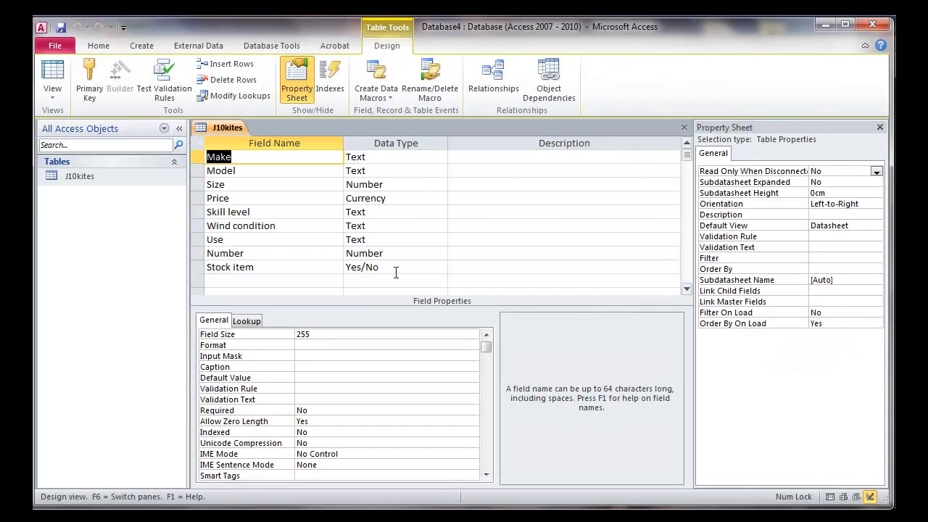
click(396, 268)
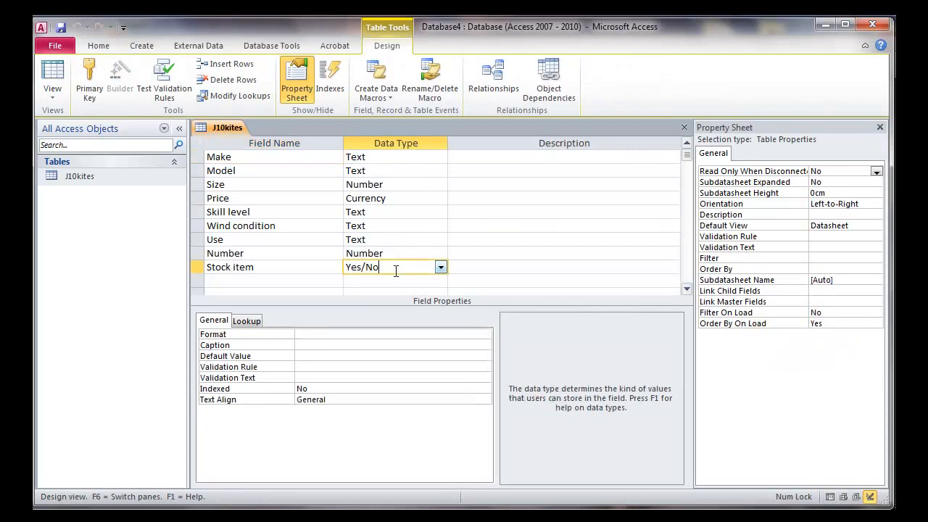
click(349, 334)
click(483, 335)
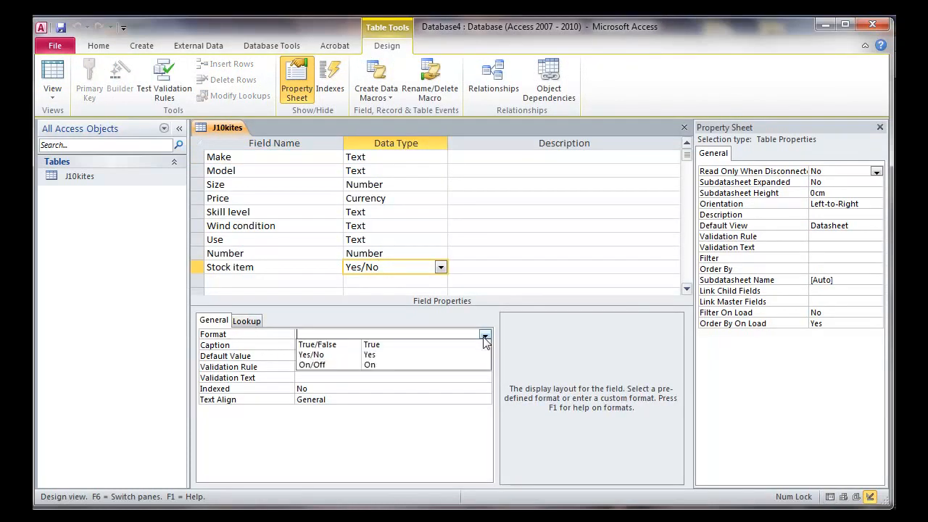
click(438, 355)
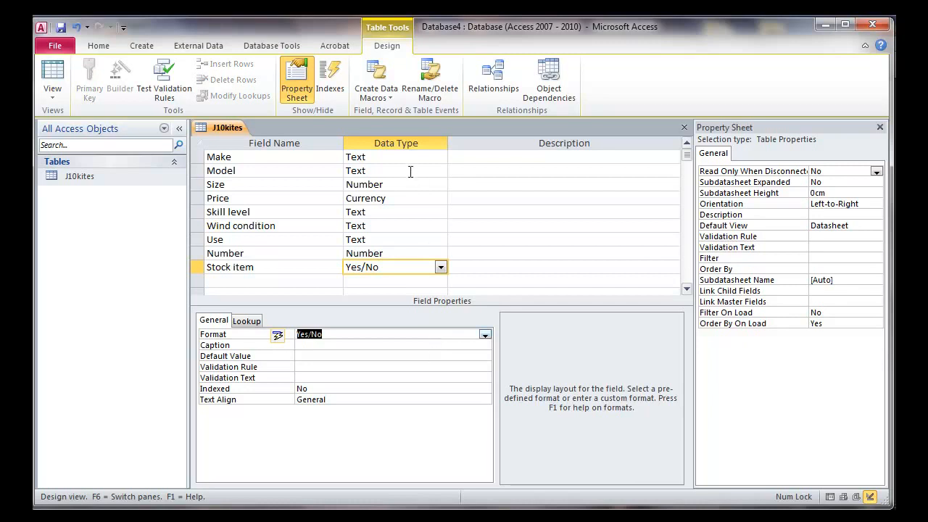
Check the Price requirement in the question paper and set the Price field's decimal places to 2.
click(398, 201)
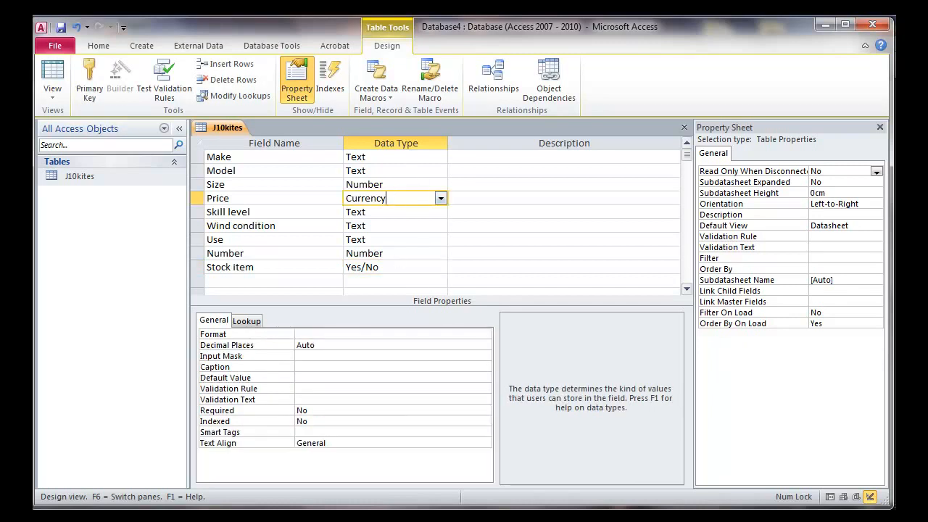
key(alt+Tab)
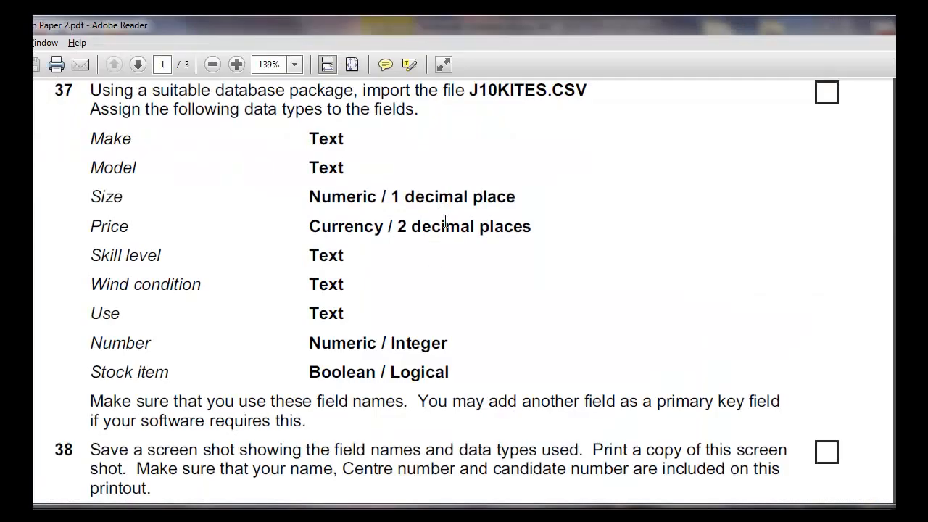
drag(396, 222, 541, 227)
key(alt+Tab)
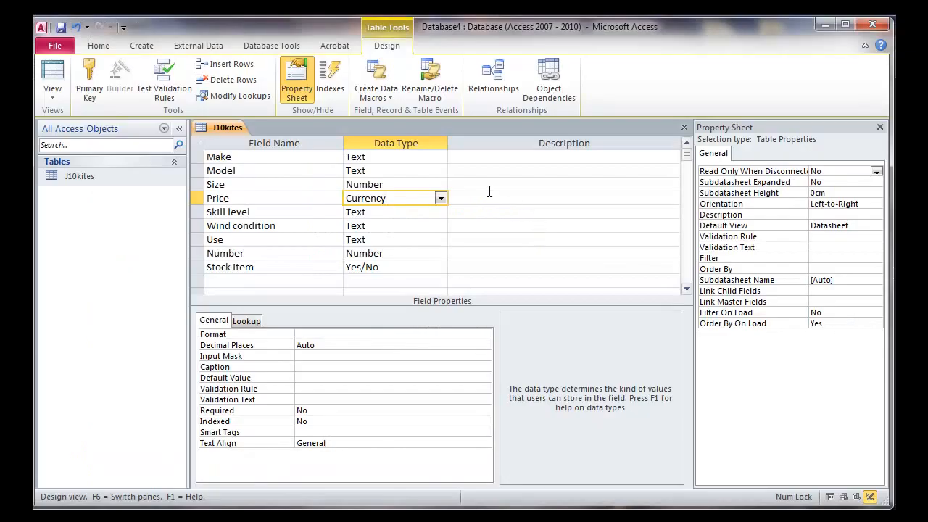
click(356, 346)
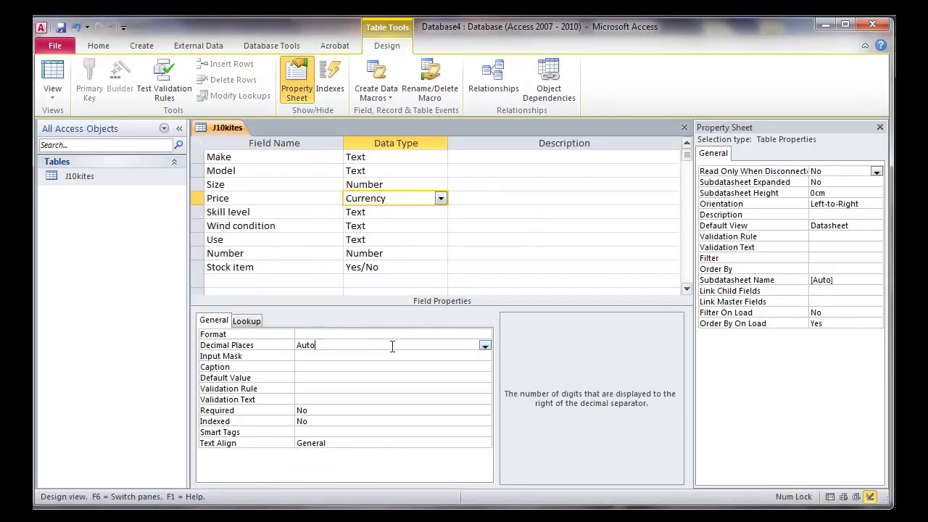
click(485, 347)
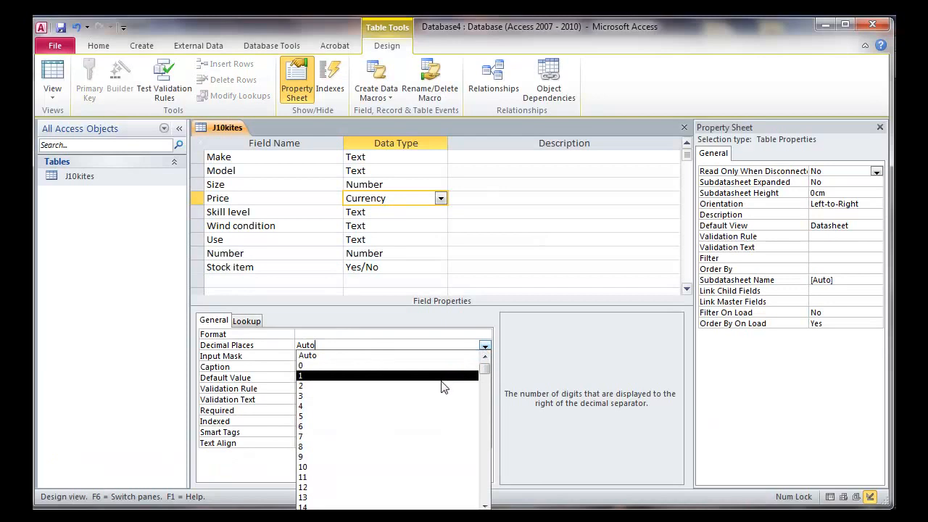
click(442, 385)
Set the Size field's decimal places to 1.
click(418, 186)
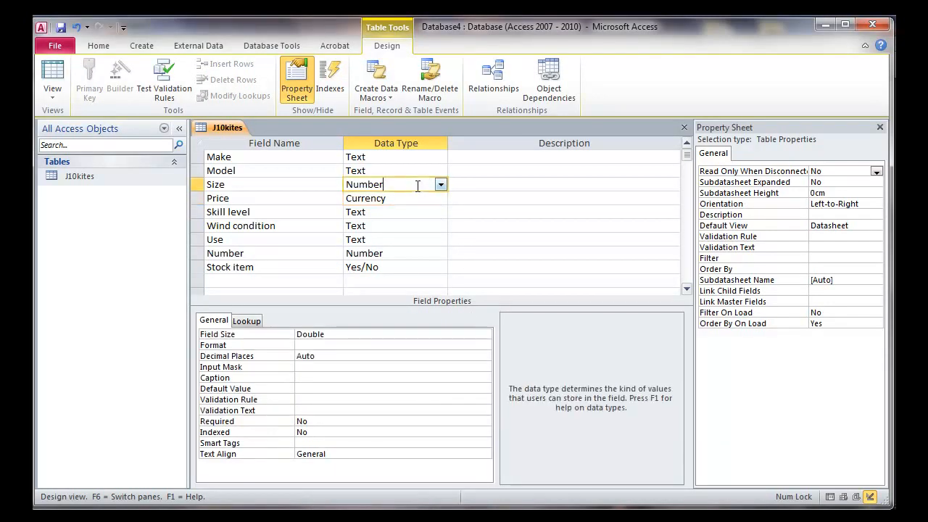
click(323, 355)
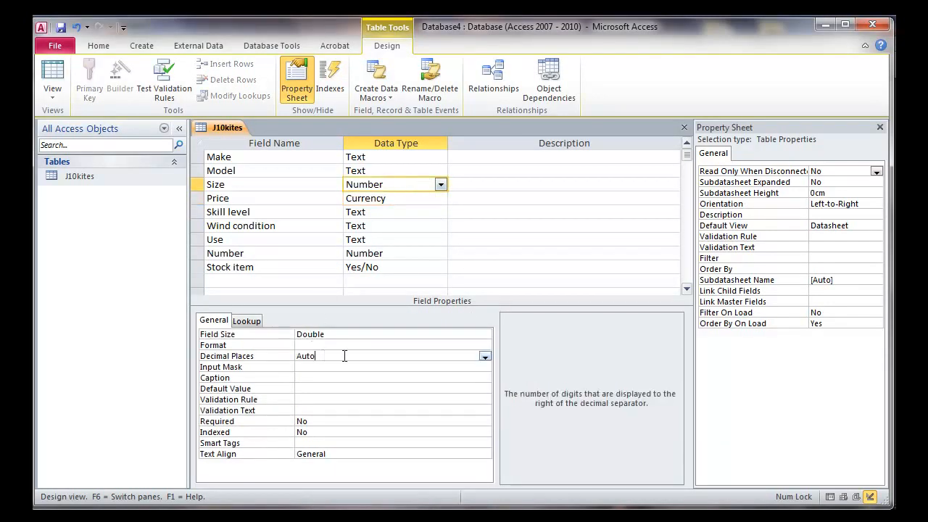
click(485, 357)
click(472, 387)
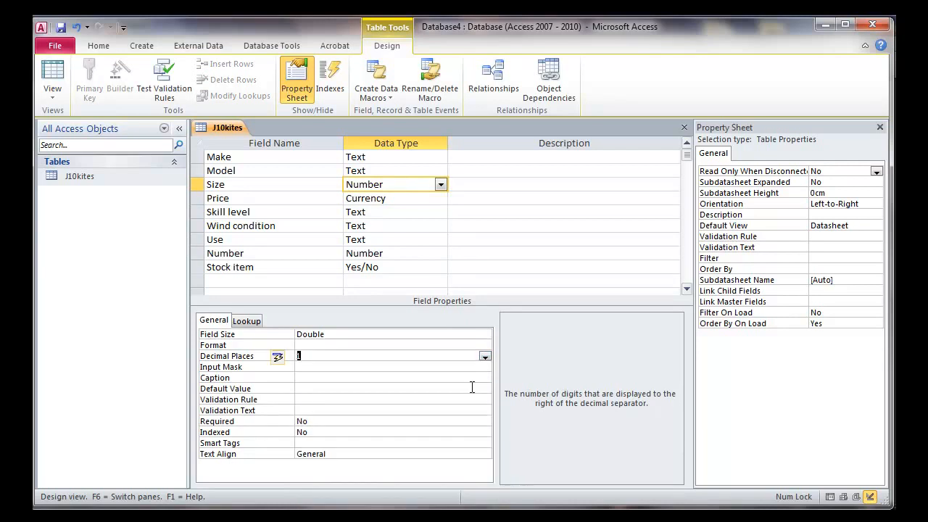
Save the J10kites design, return to Datasheet view and look through the Size, Price and Stock item values.
click(52, 73)
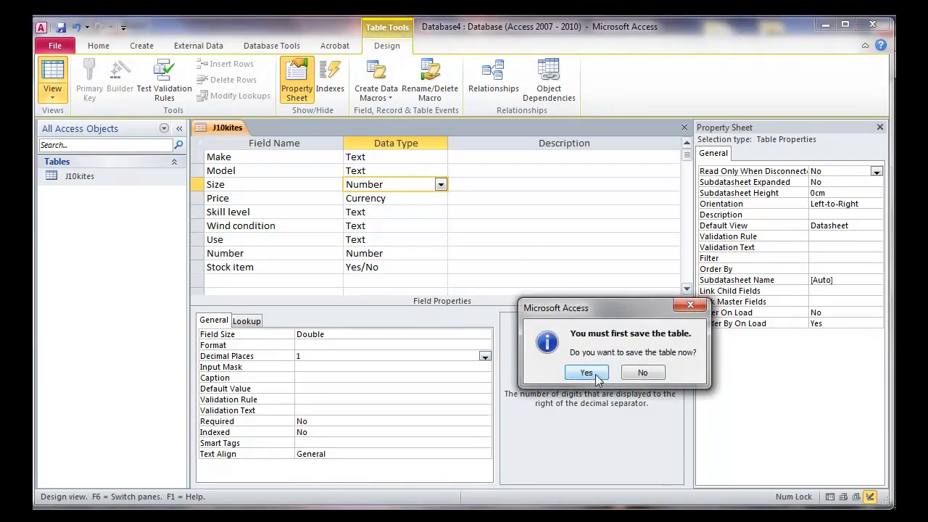
click(586, 373)
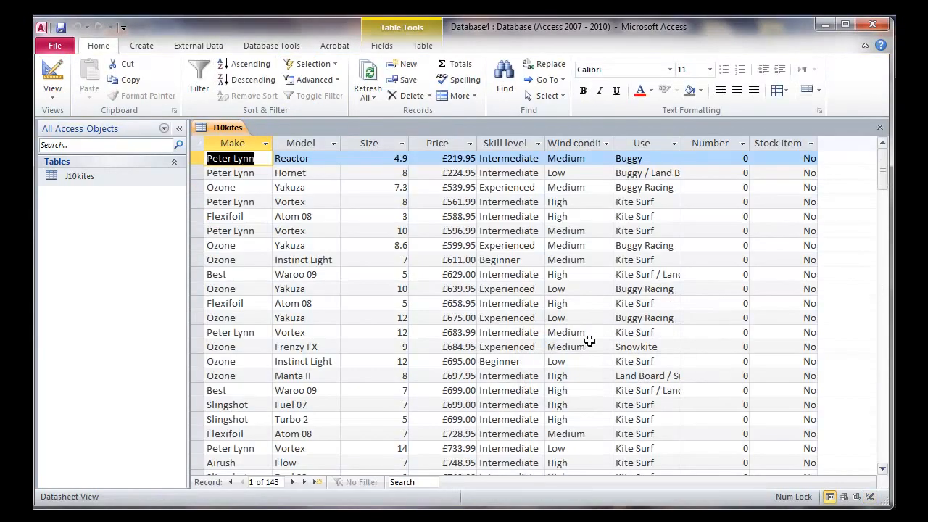
scroll(633, 243, down, 13)
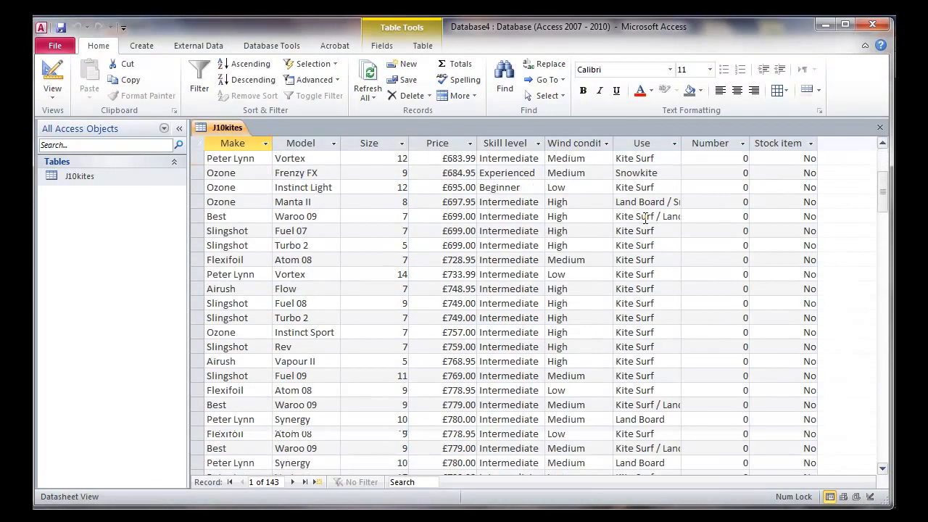
scroll(647, 233, down, 12)
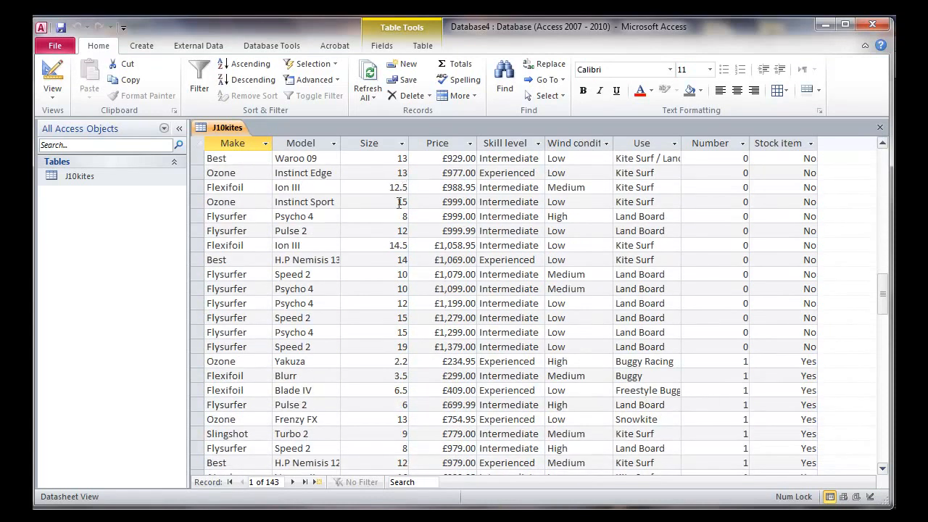
scroll(393, 394, down, 7)
scroll(398, 356, up, 11)
scroll(437, 300, up, 6)
scroll(429, 304, down, 20)
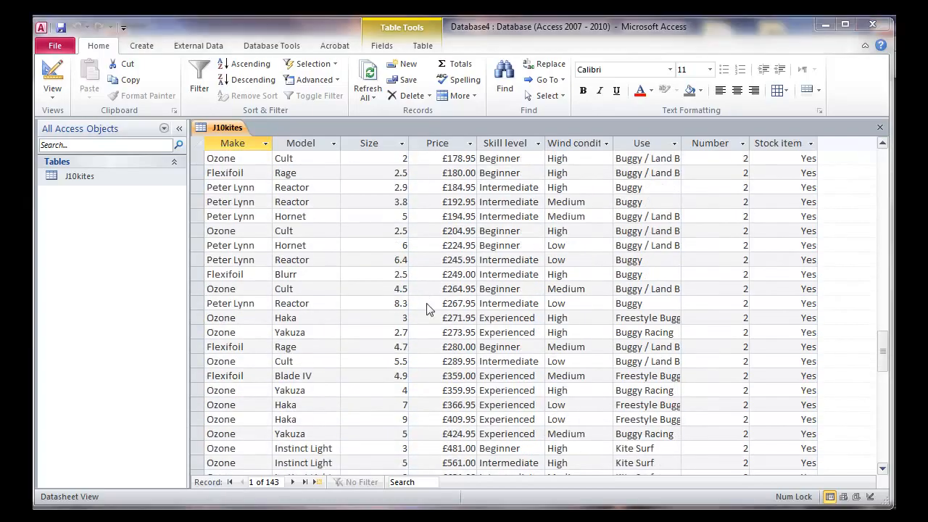
Read tasks 38 to 40 in the question paper, covering the screenshot and the three new records, and return to Access.
key(alt+Tab)
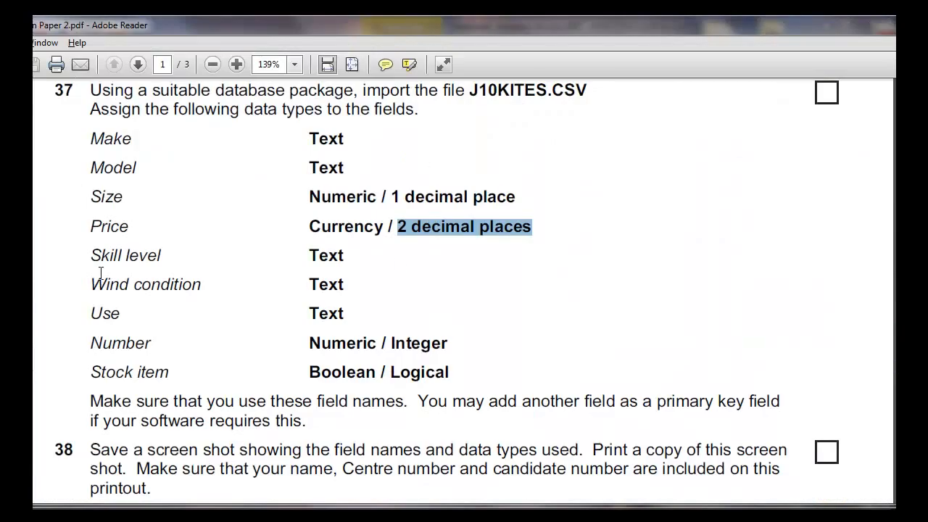
scroll(290, 306, down, 4)
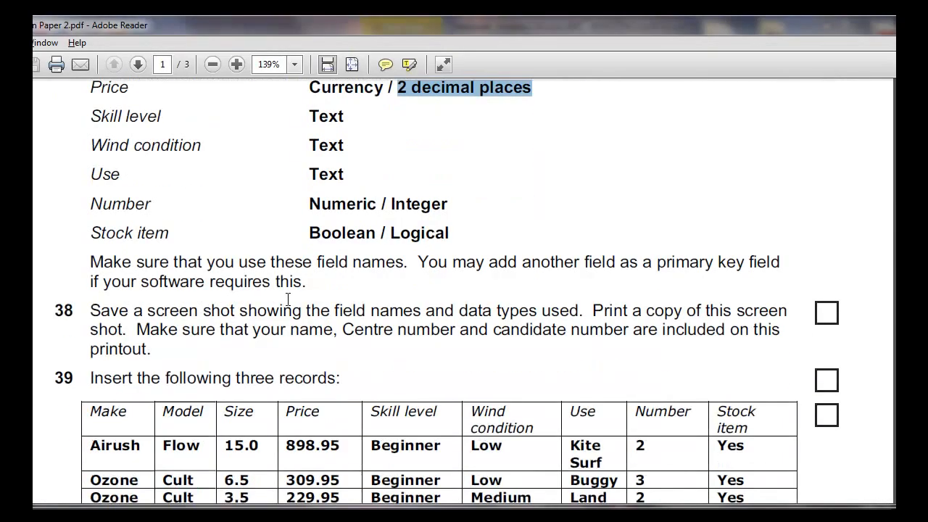
scroll(288, 298, down, 4)
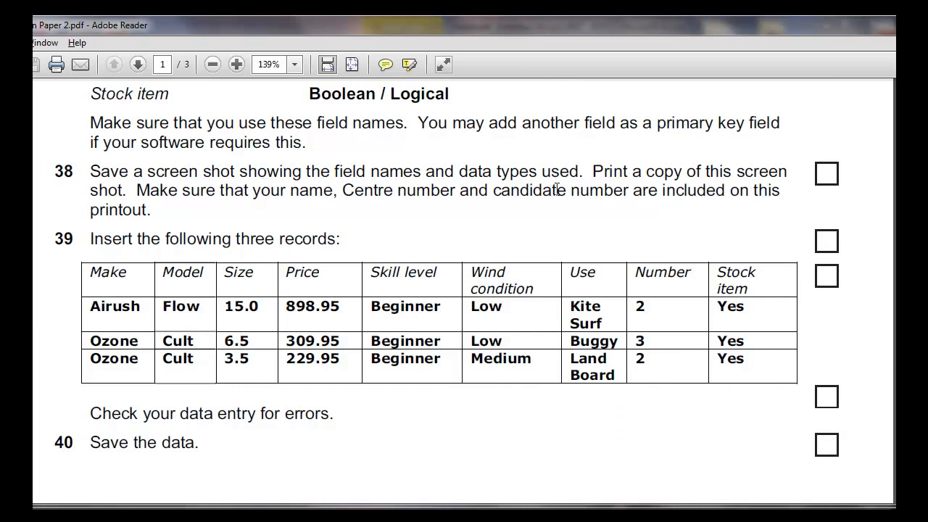
key(alt+Tab)
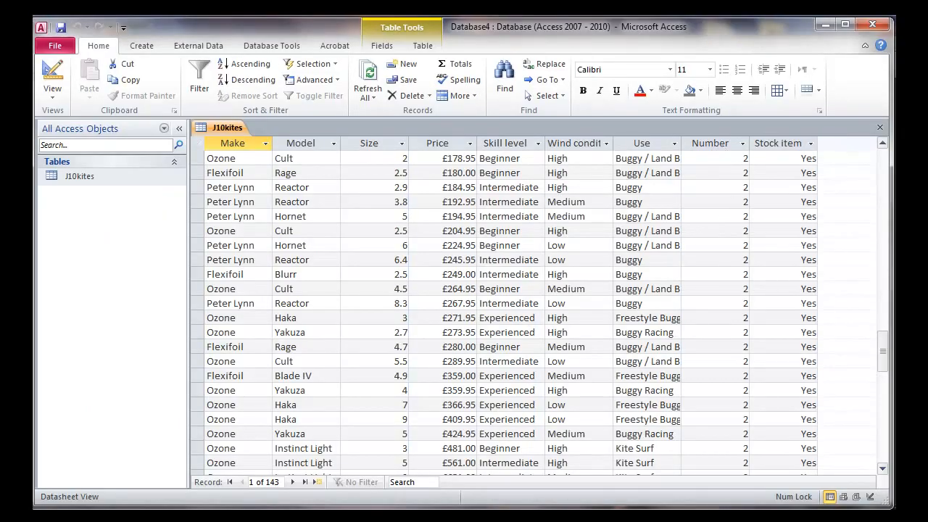
Show J10kites in Design view and review the field properties of Size, Price and Stock item.
click(51, 69)
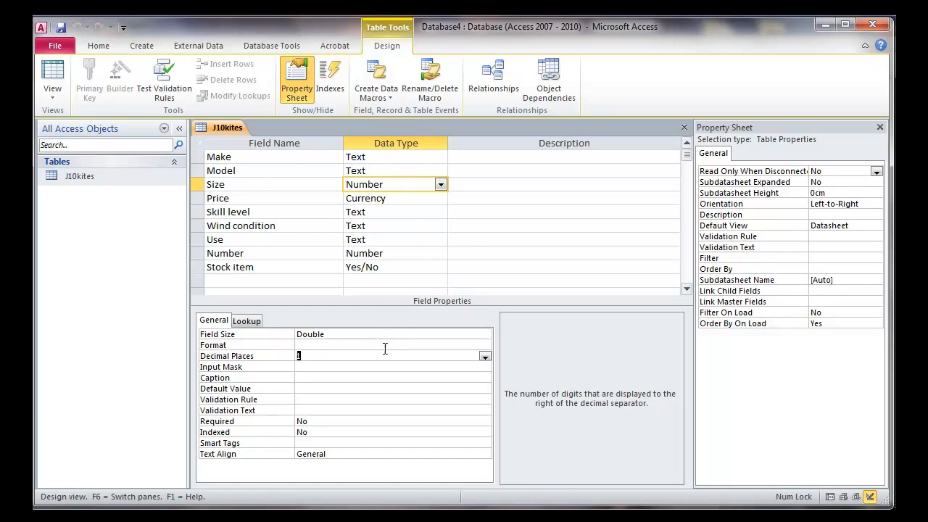
click(417, 202)
click(411, 187)
click(413, 200)
click(411, 188)
click(410, 199)
click(406, 263)
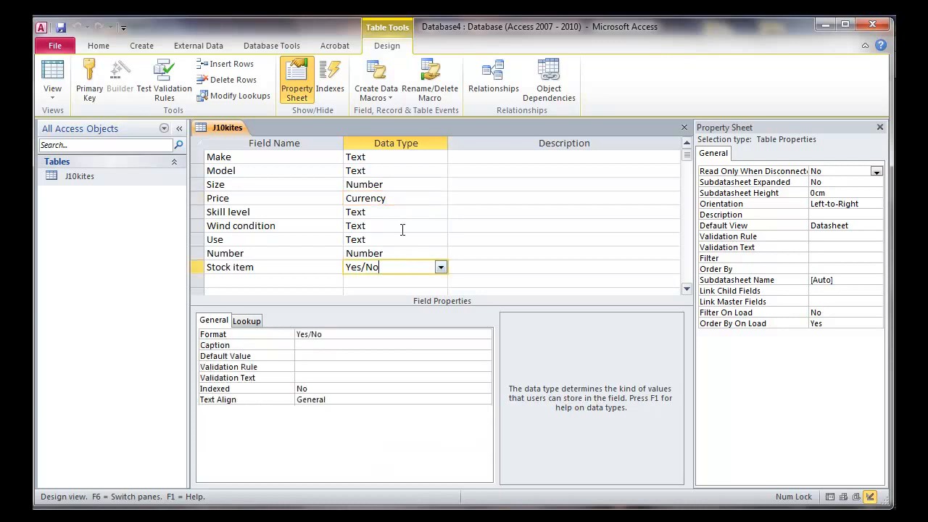
click(398, 197)
click(399, 182)
click(398, 199)
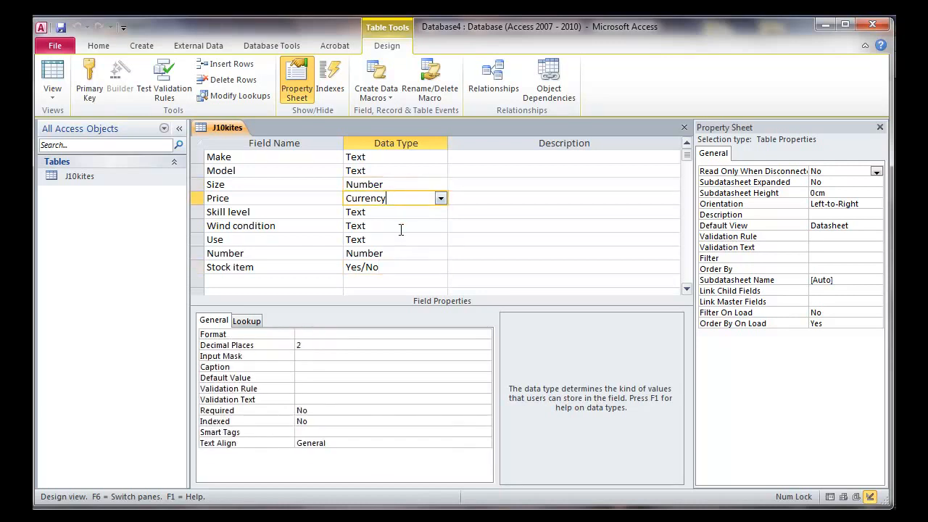
Go through the Size, Price and Stock item rows again in the J10kites design, examining the format and decimal settings for the screenshot evidence.
click(401, 265)
click(399, 199)
click(396, 185)
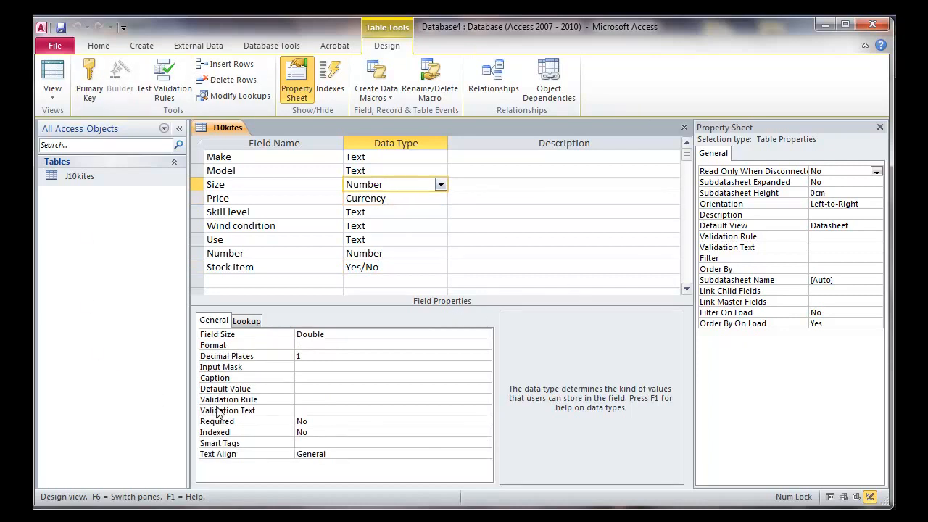
click(408, 199)
click(408, 187)
click(407, 199)
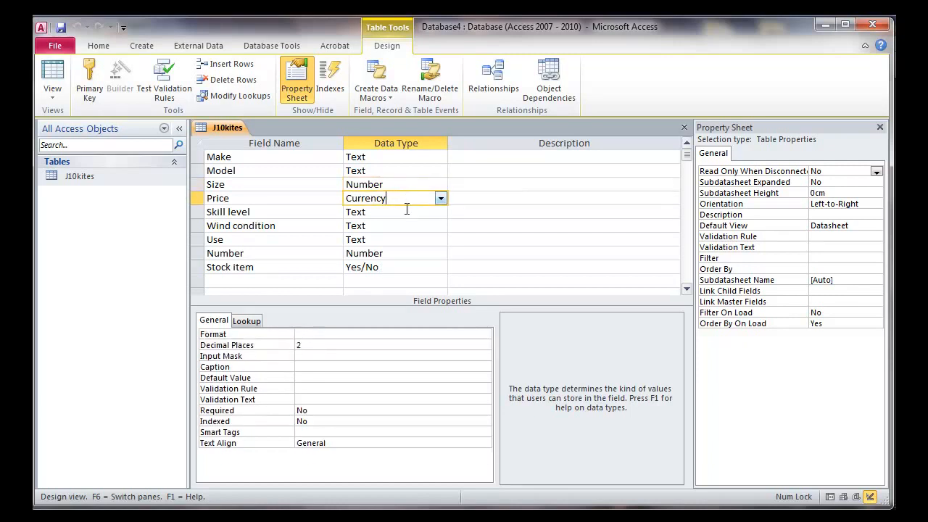
click(404, 268)
click(400, 185)
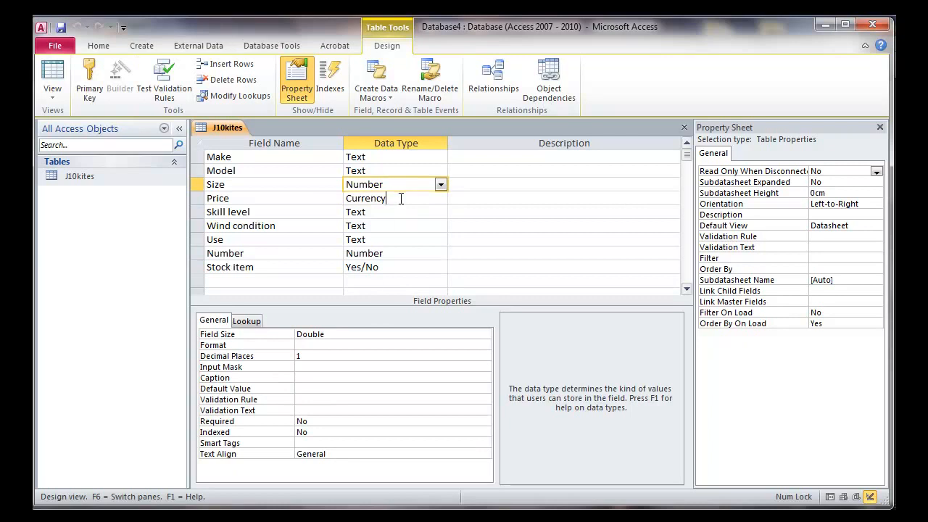
click(401, 199)
click(415, 267)
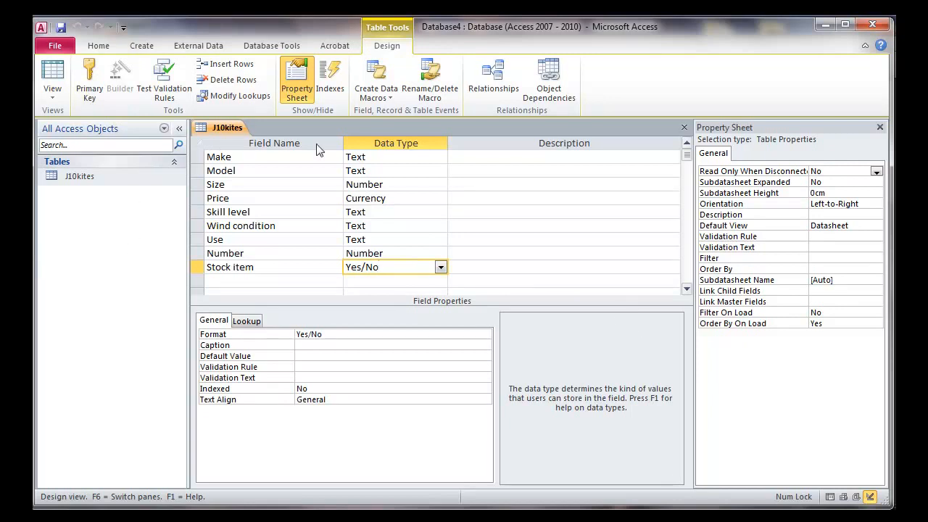
Return J10kites to Datasheet view, read the three records of task 39 in the question paper and switch back to Access.
click(60, 83)
key(alt+Tab)
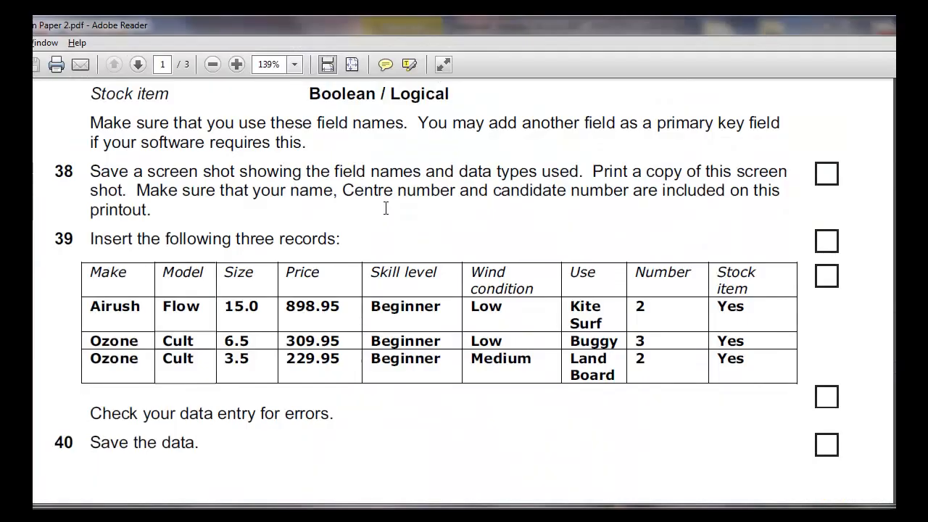
scroll(421, 264, down, 2)
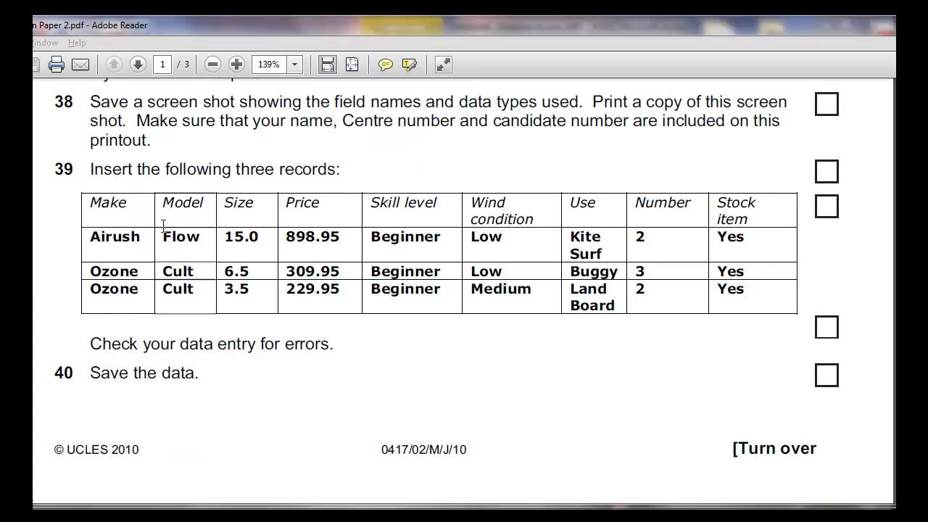
key(alt+Tab)
Start a new record at the end of J10kites with Airush as the Make and Flow as the Model.
scroll(350, 319, down, 13)
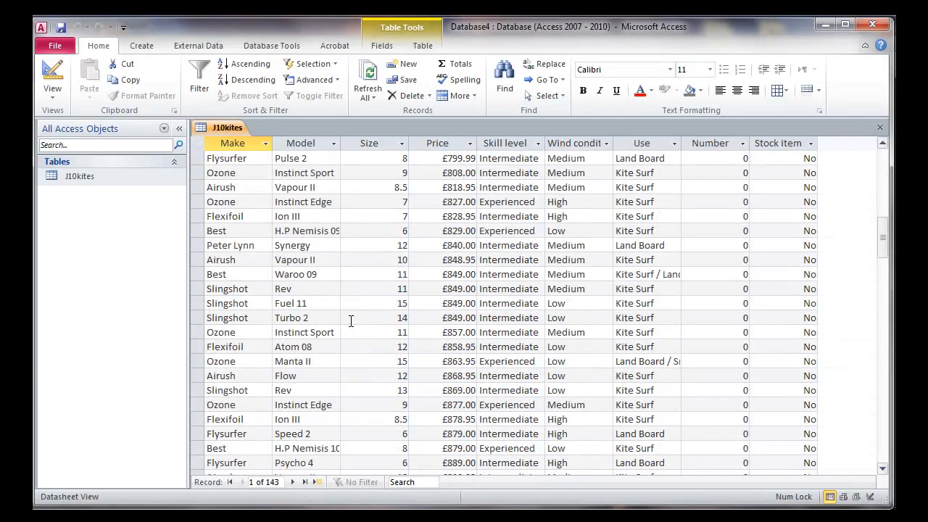
scroll(348, 325, down, 20)
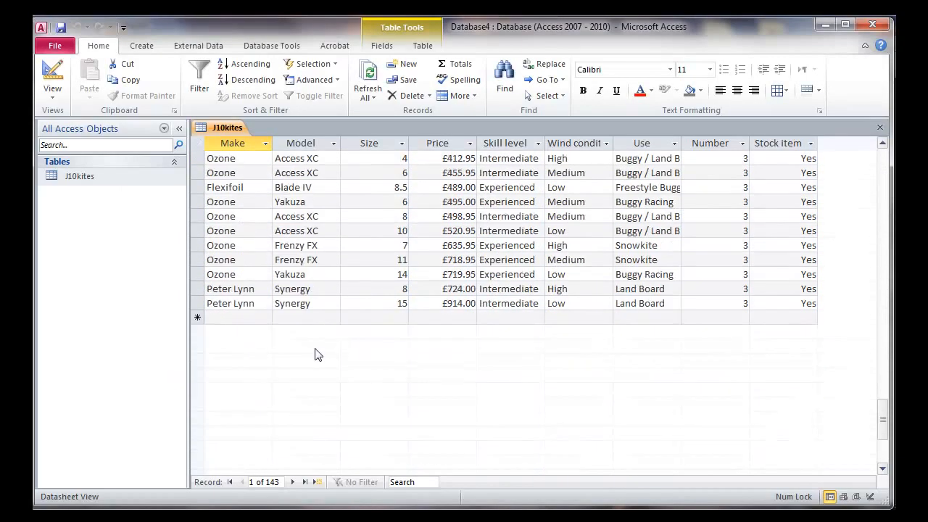
click(198, 317)
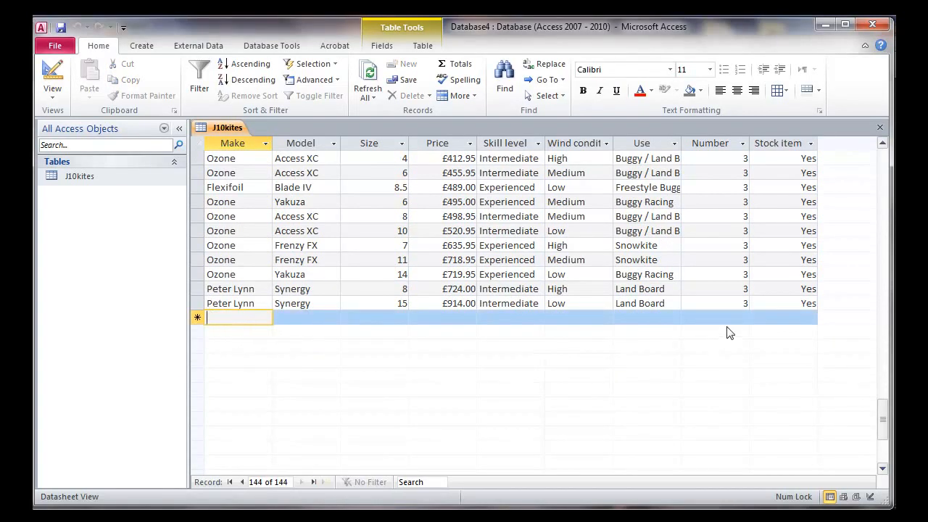
click(310, 513)
key(alt+Tab)
text(Airush)
key(Tab)
key(alt+Tab)
key(alt+Tab)
text(Flow)
Enter a Size of 15 and a Price of 898.95 in the new Airush record, following the question paper.
key(alt+Tab)
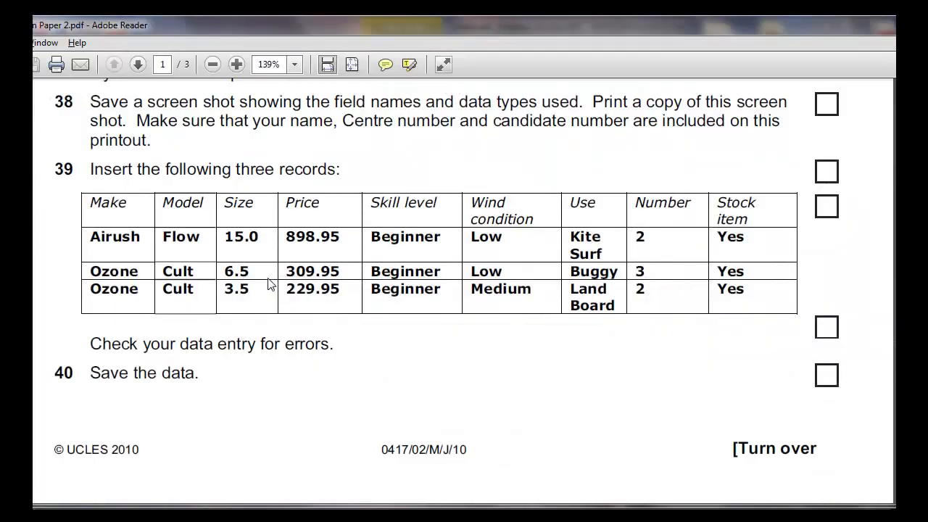
key(alt+Tab)
key(Tab)
key(alt+Tab)
key(alt+Tab)
text(898.95)
key(Tab)
key(alt+Tab)
key(alt+Tab)
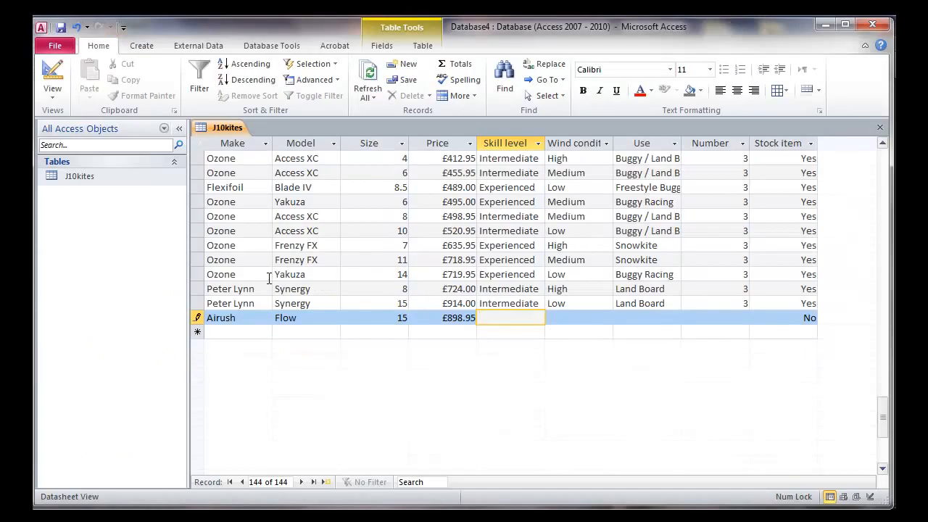
Copy Beginner from the question paper into the Airush record's Skill level and enter Low as its Wind condition.
key(alt+Tab)
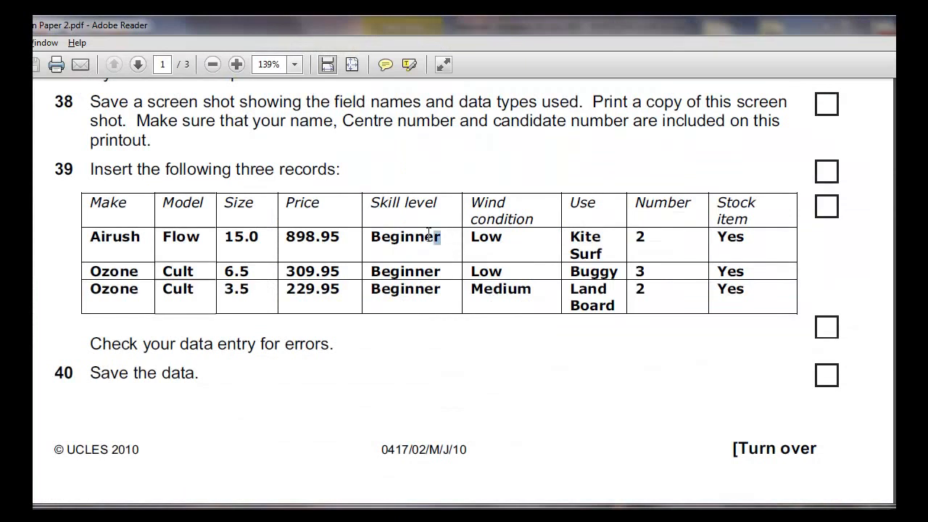
drag(440, 239, 371, 232)
key(ctrl+c)
key(alt+Tab)
key(ctrl+v)
key(Tab)
key(alt+Tab)
key(alt+Tab)
text(Low)
key(Tab)
Copy the Kite Surf entry from the question paper into the Use field of the Airush record.
key(alt+Tab)
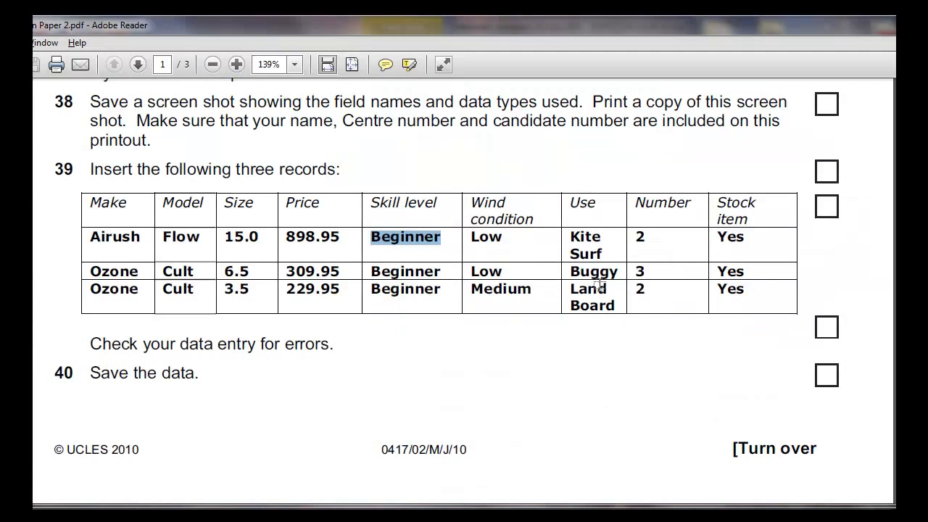
drag(606, 256, 577, 247)
key(ctrl+c)
key(alt+Tab)
key(ctrl+v)
key(Tab)
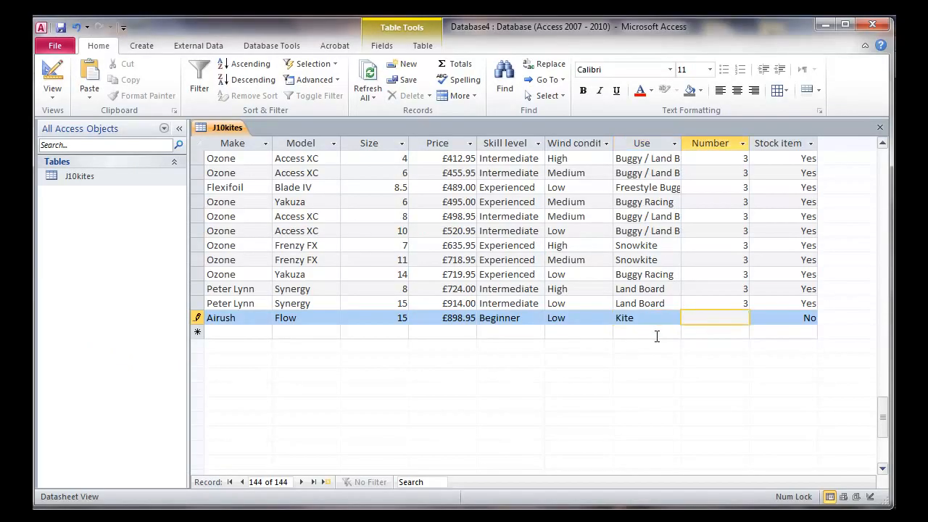
Complete the Airush record with 2 as the Number and Yes as the Stock item.
text(2)
key(Tab)
key(BackSpace)
text(Yes)
key(Tab)
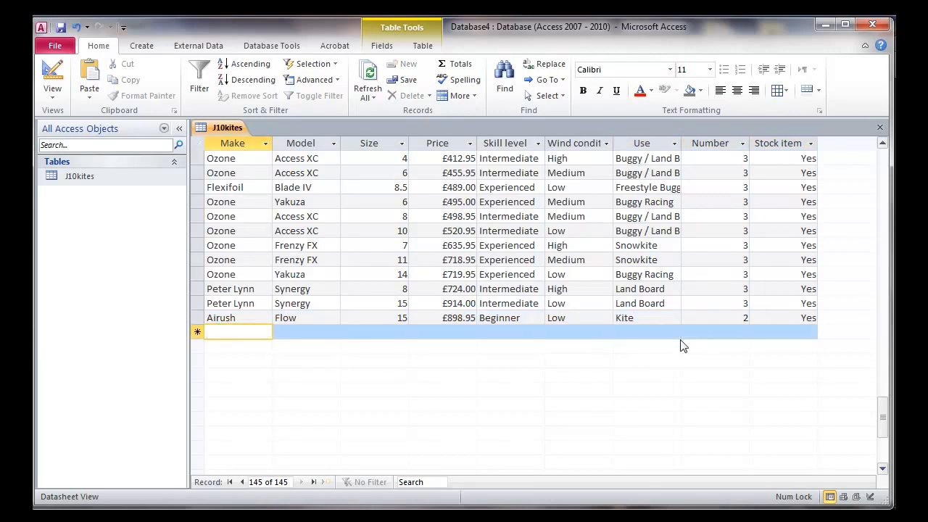
Check the records against the question paper, close and reopen J10kites to examine its last rows, and close the table again.
key(alt+Tab)
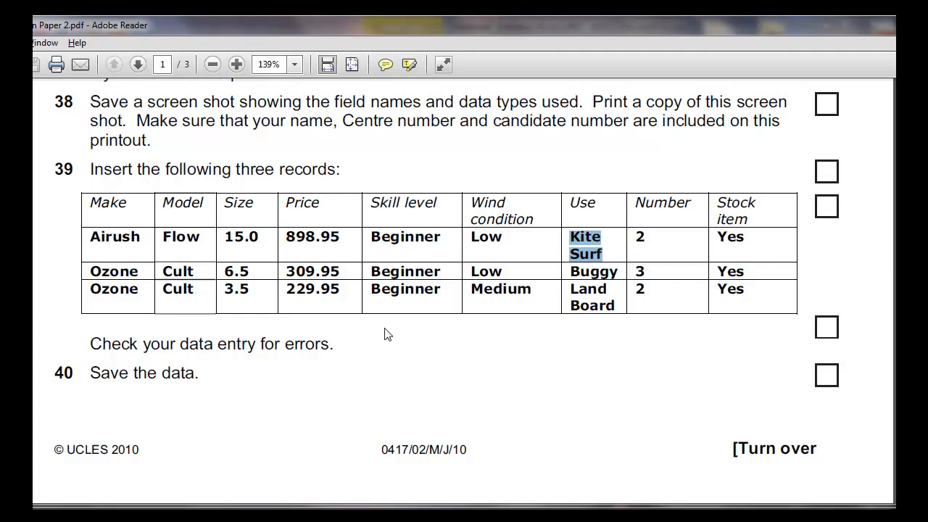
key(alt+Tab)
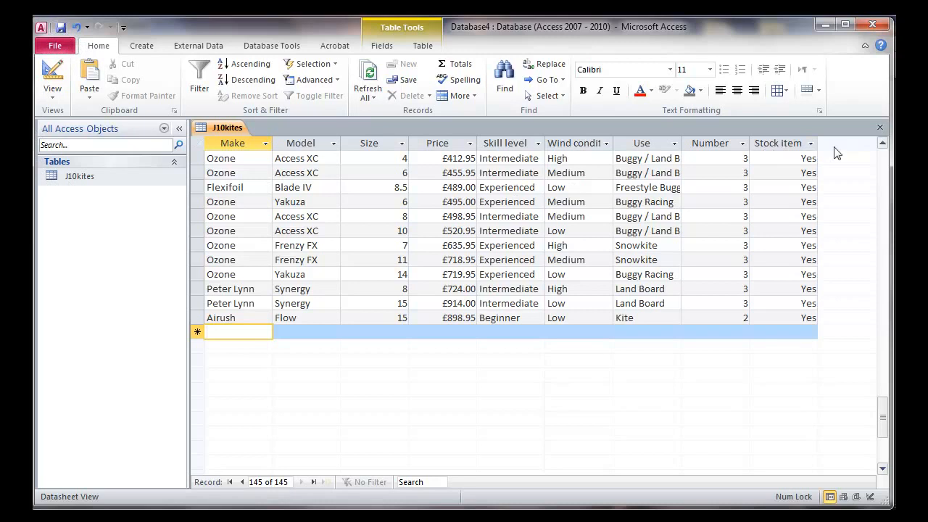
click(881, 127)
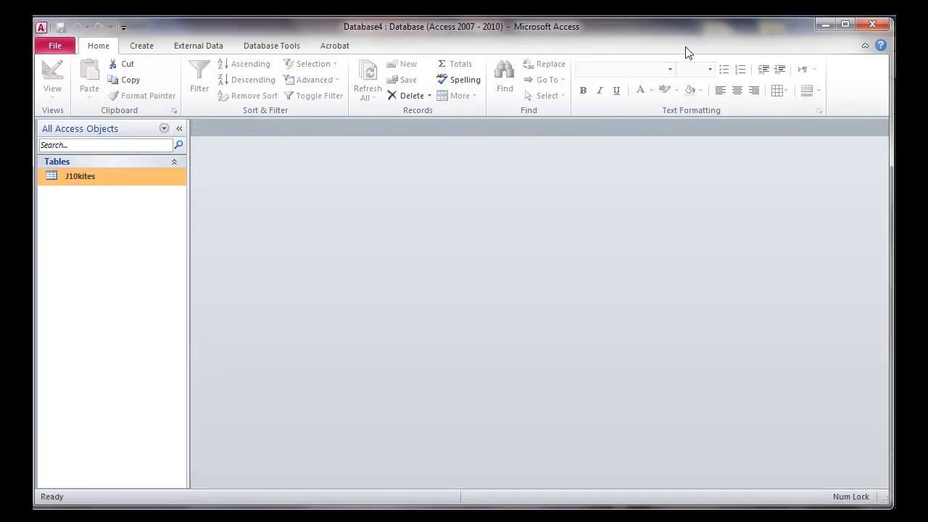
double_click(62, 178)
drag(879, 161, 883, 432)
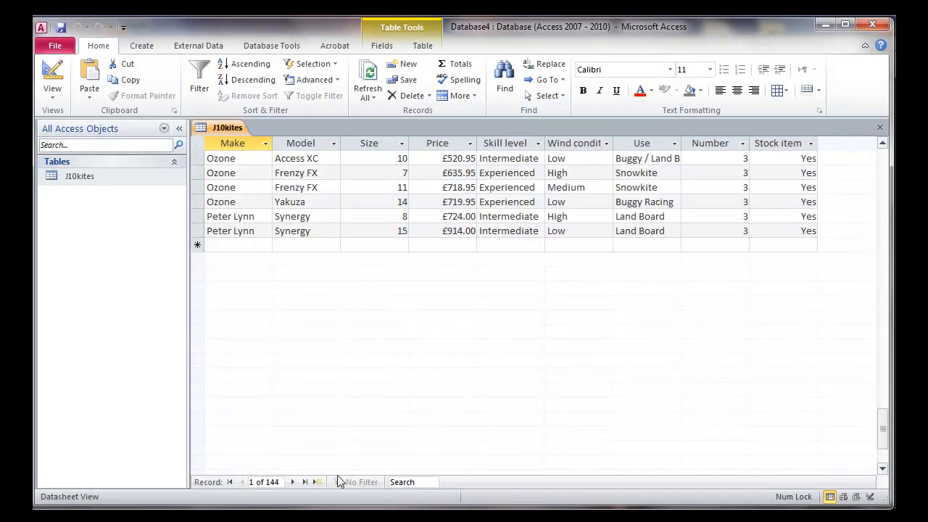
scroll(403, 231, up, 3)
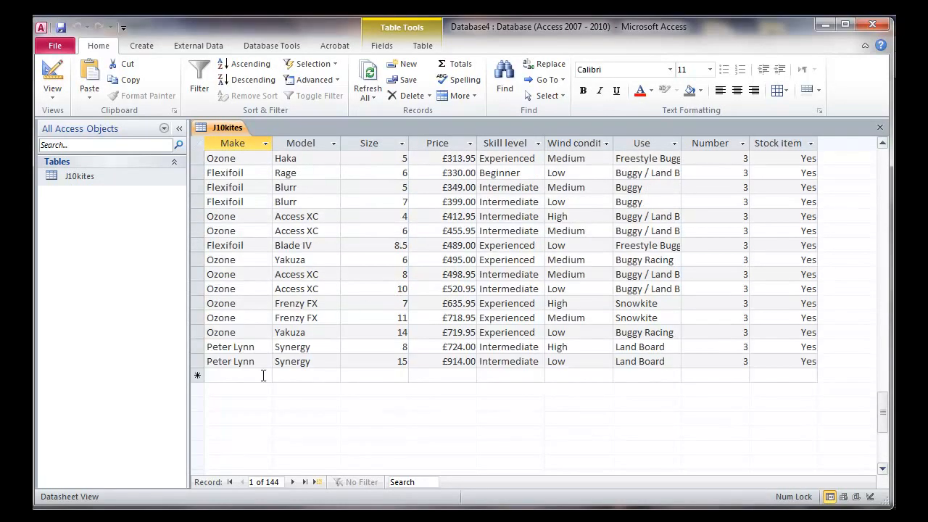
click(879, 128)
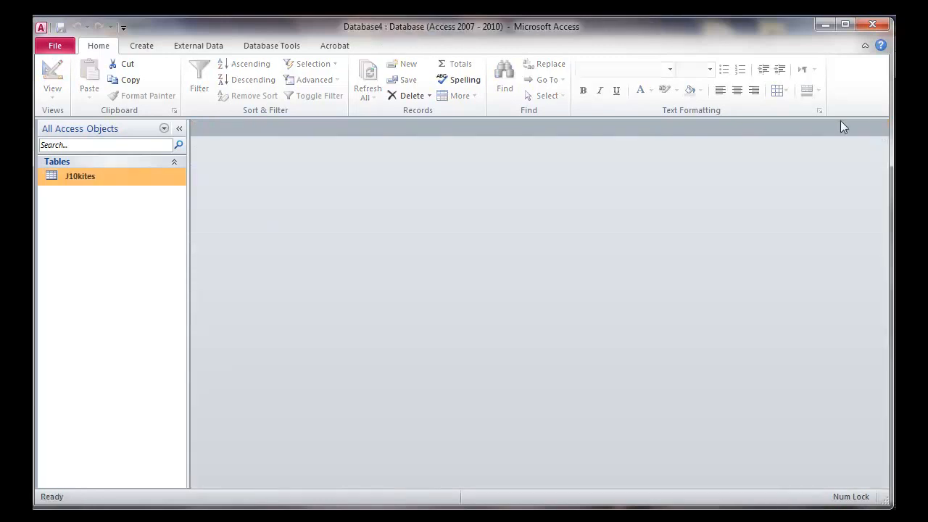
Read tasks 41 to 43 in the question paper, covering the beginners' kite report and the labels.
key(alt+Tab)
scroll(442, 249, down, 6)
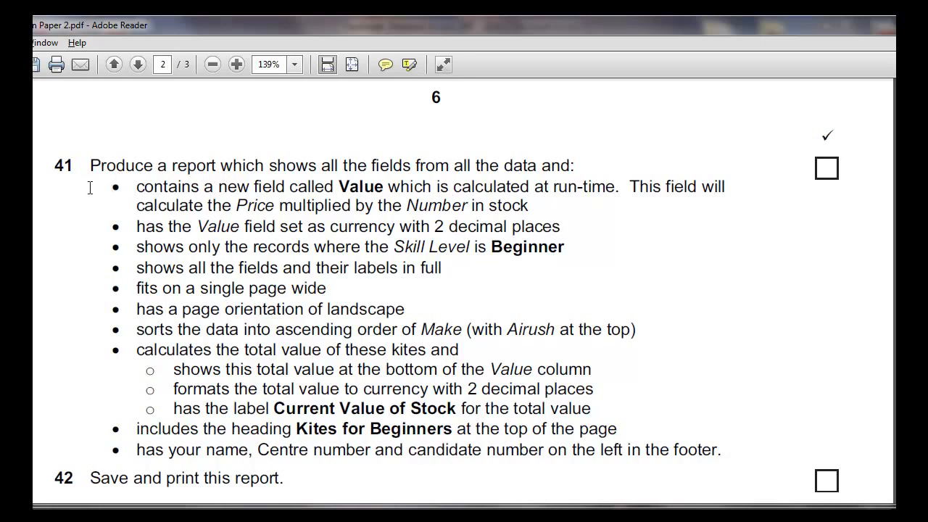
scroll(737, 185, down, 5)
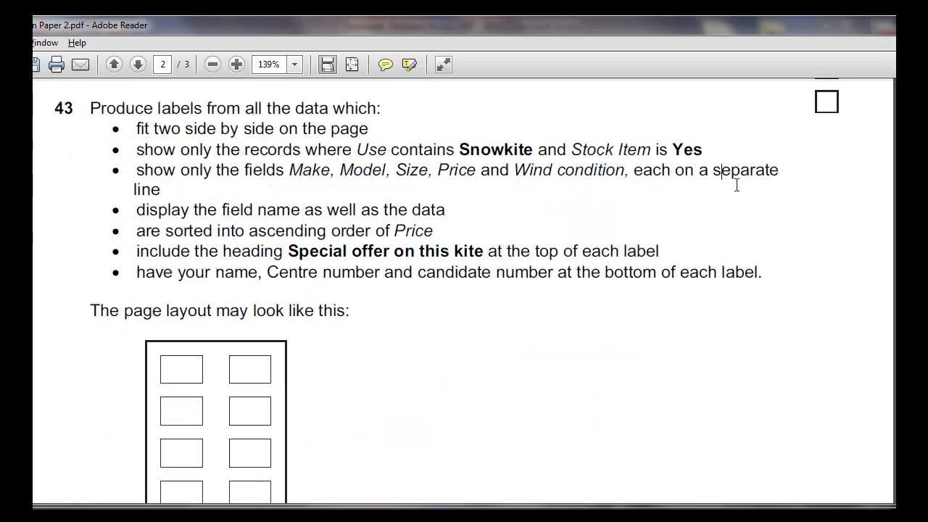
scroll(598, 218, up, 12)
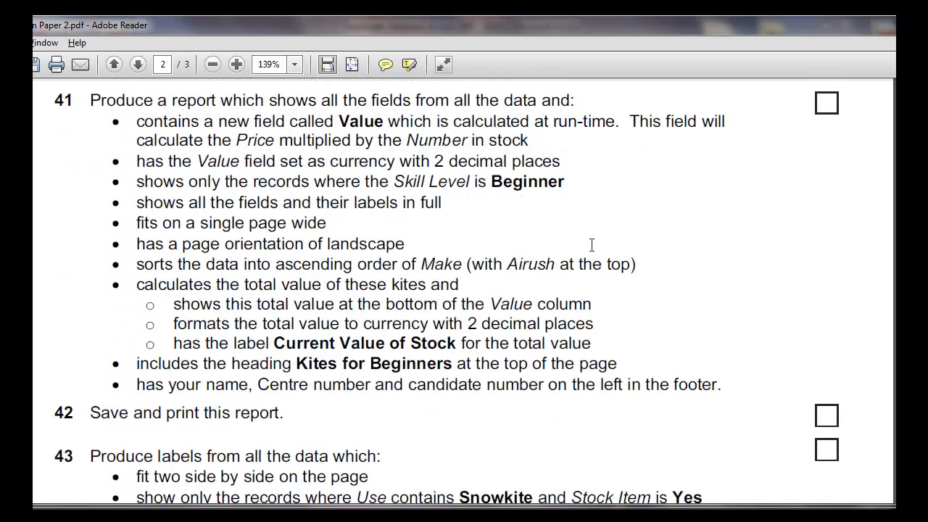
scroll(593, 251, down, 1)
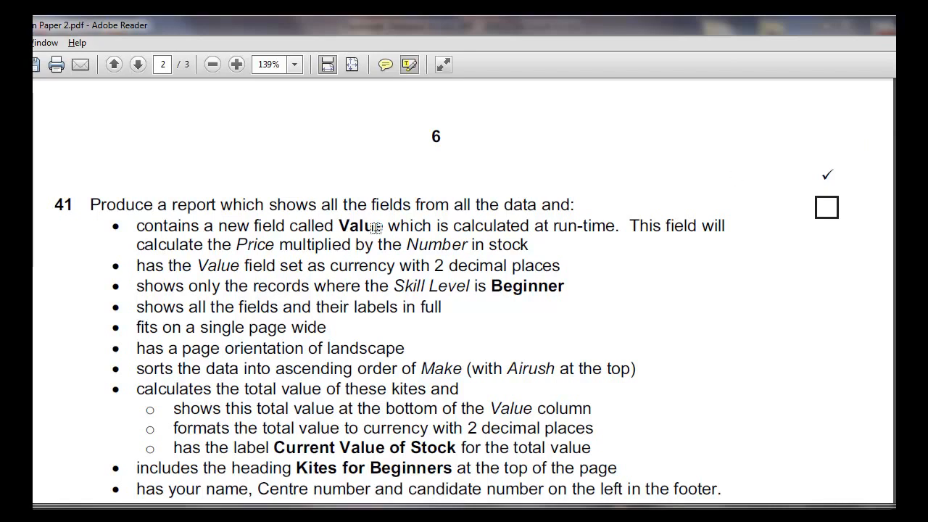
Highlight task 41's requirements on the Value field, its currency format, Beginner records, full labels and ascending Make order in the question paper.
drag(135, 226, 456, 316)
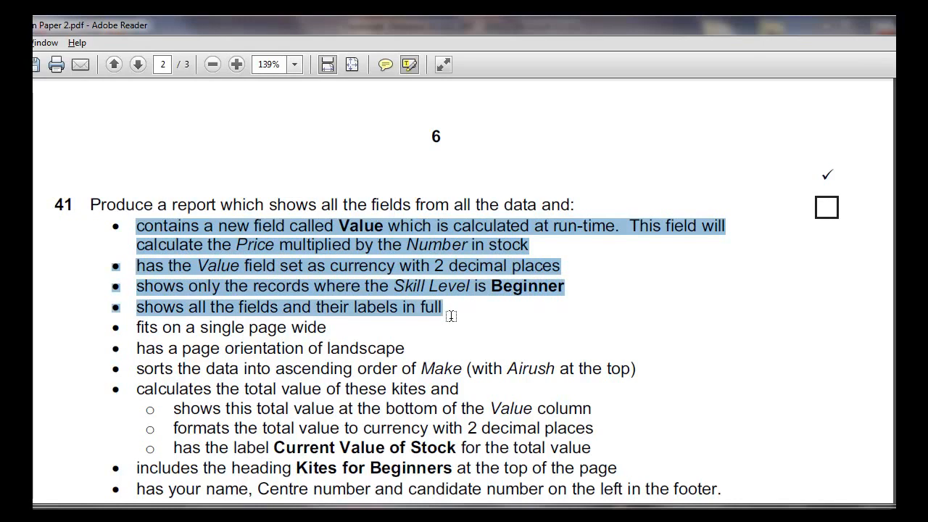
drag(451, 316, 451, 316)
scroll(319, 341, down, 1)
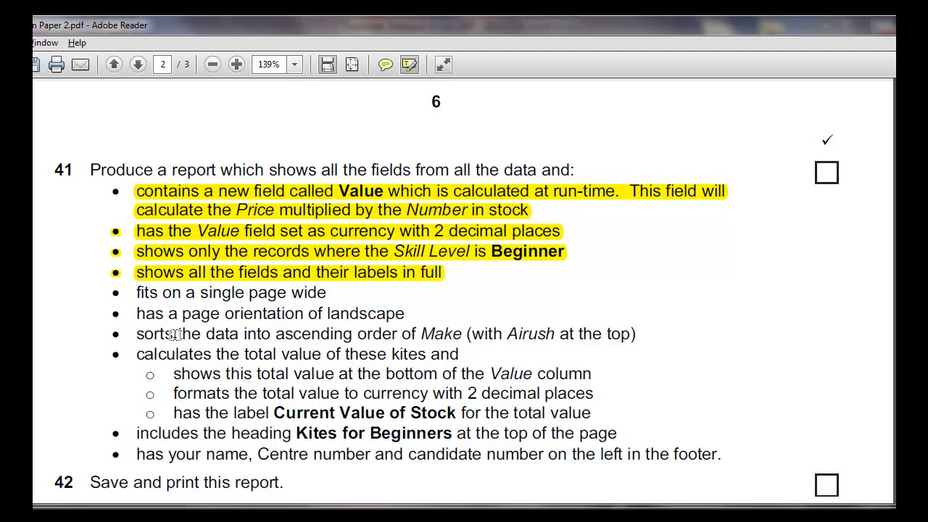
drag(135, 333, 657, 336)
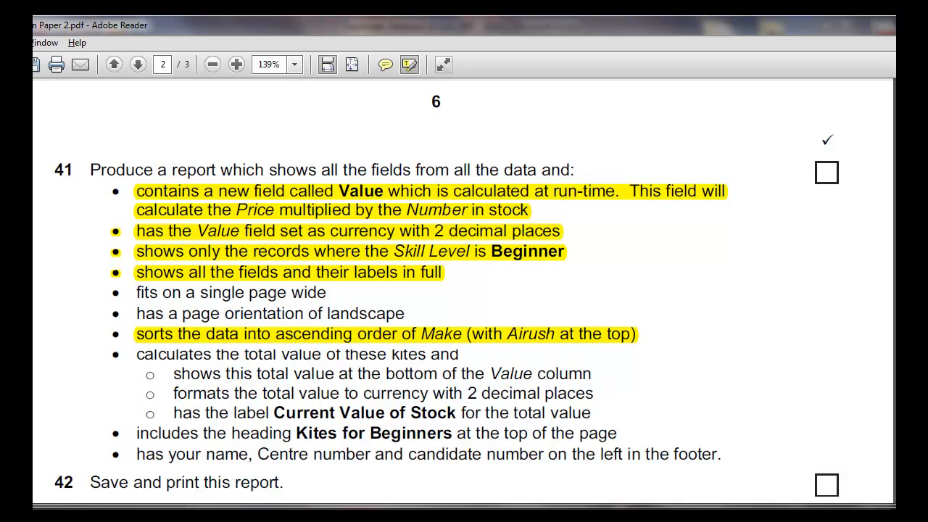
Switch to Access and create a new query in Design view based on the J10kites table.
key(alt+Tab)
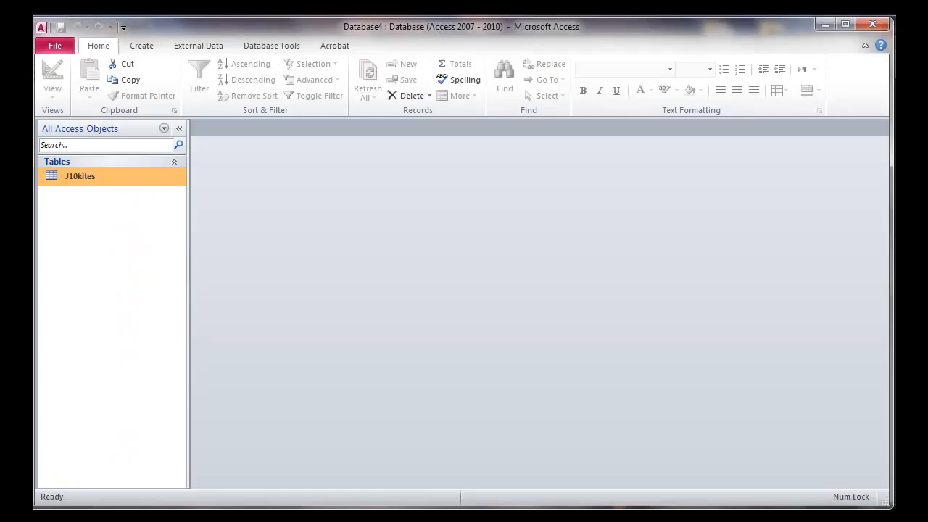
click(141, 45)
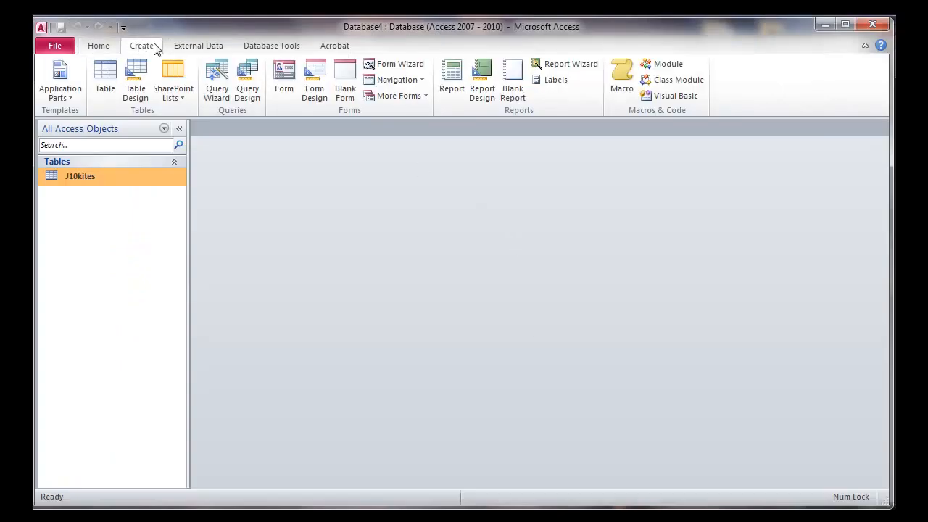
click(247, 90)
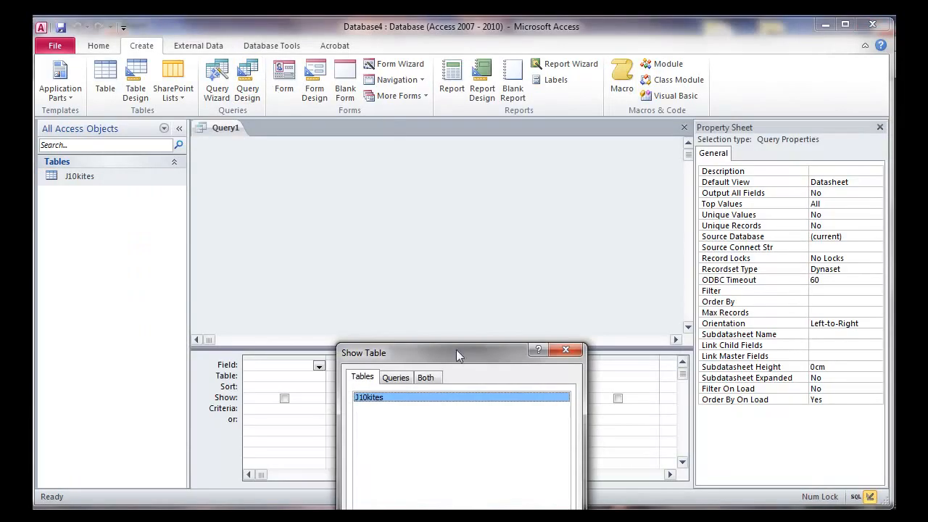
drag(454, 350, 455, 141)
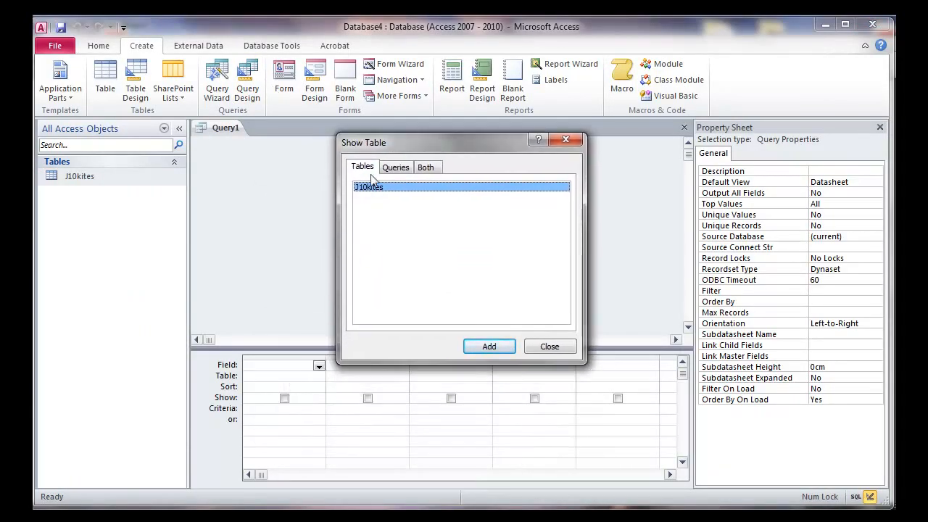
click(489, 347)
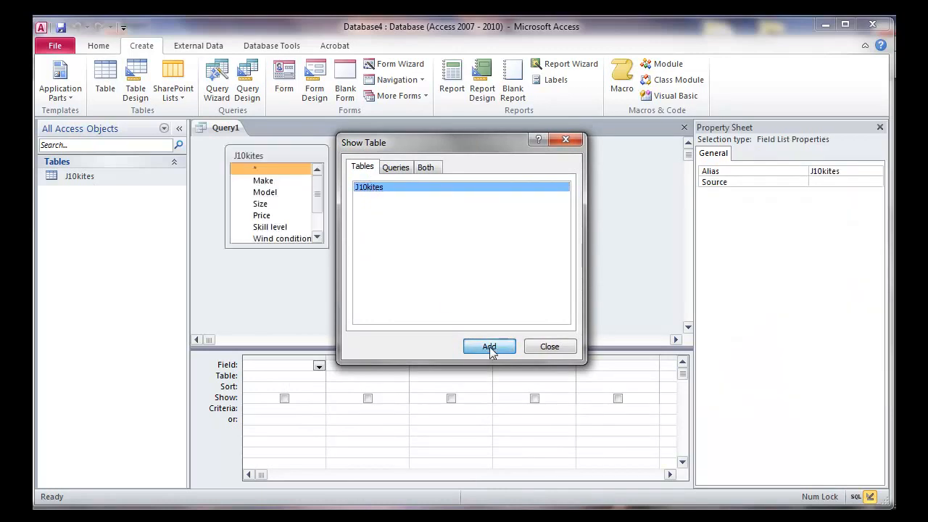
click(549, 347)
Enlarge the J10kites field list and add all its fields, from Make to Stock item, to the query grid.
drag(322, 245, 388, 302)
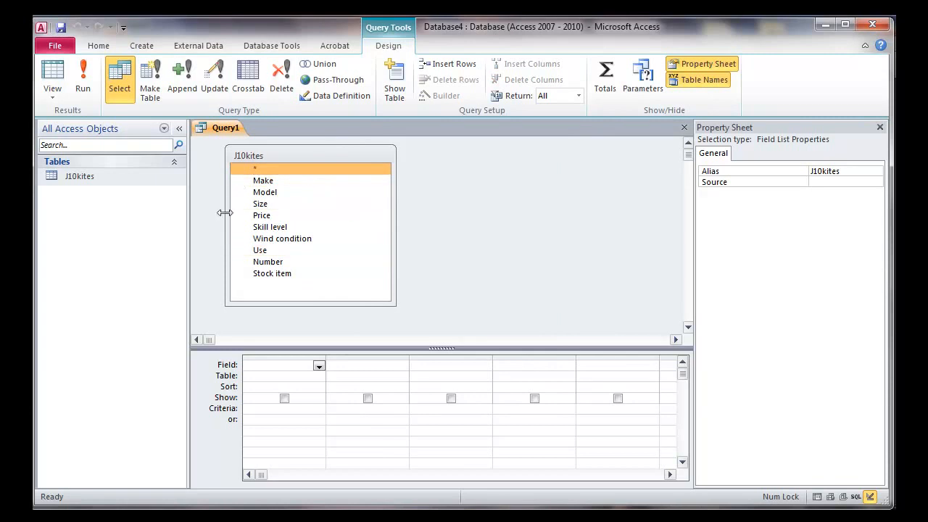
double_click(276, 184)
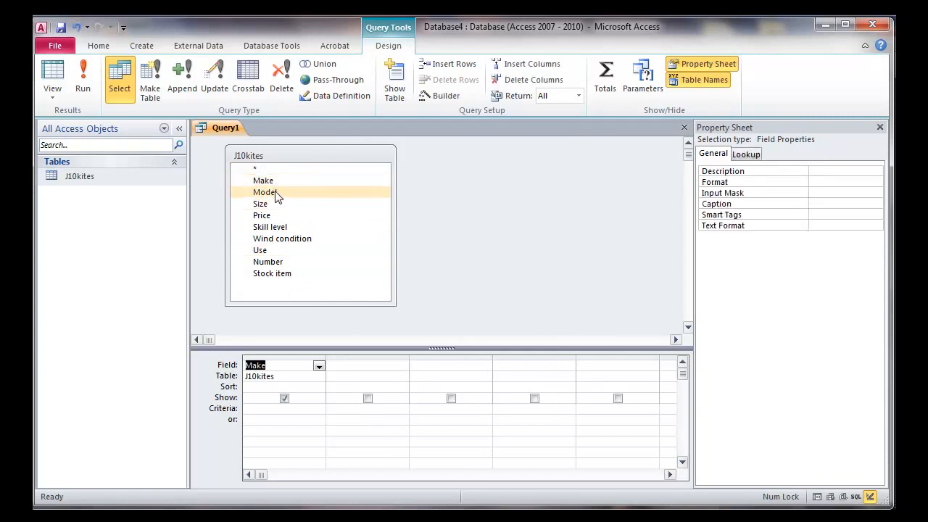
double_click(276, 194)
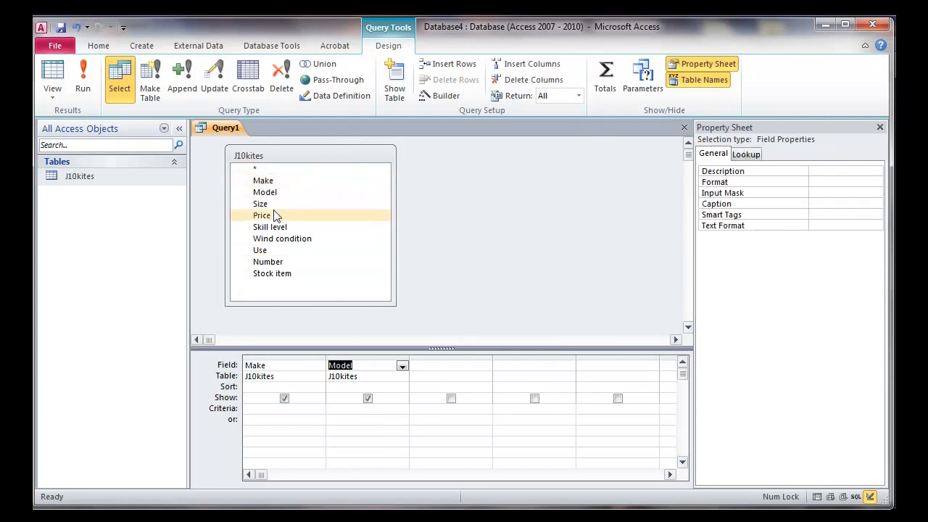
double_click(272, 205)
double_click(275, 217)
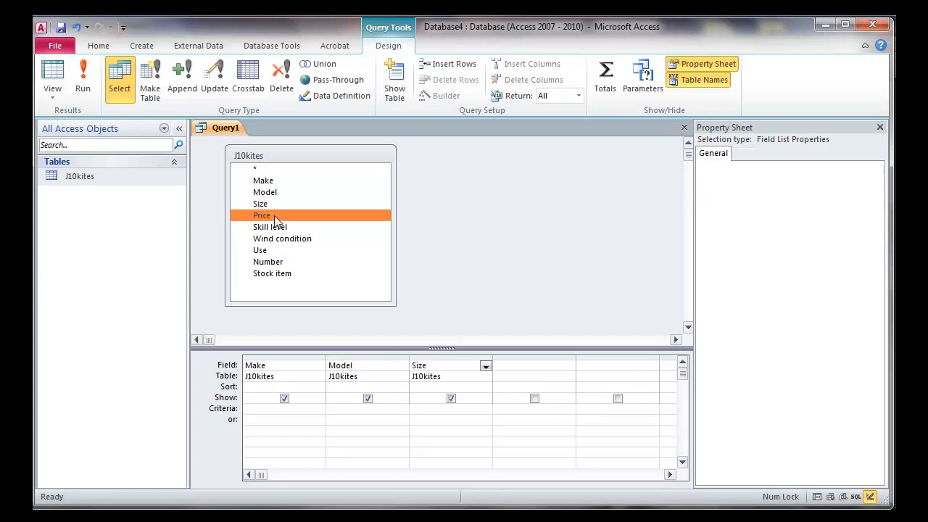
double_click(276, 229)
double_click(278, 240)
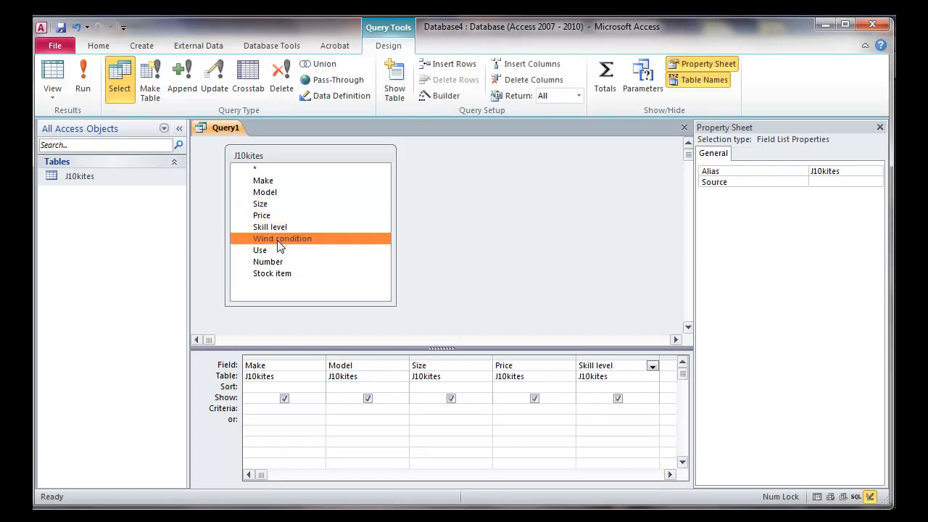
double_click(274, 251)
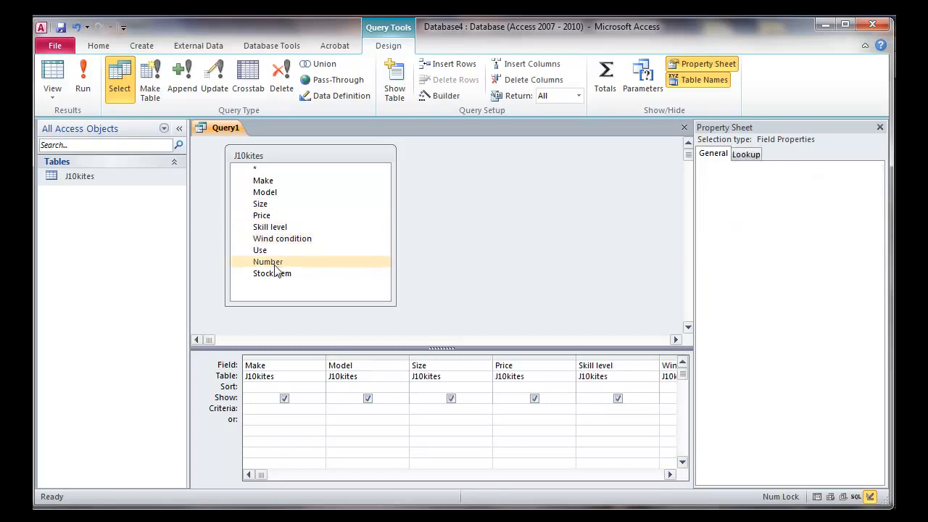
double_click(274, 263)
double_click(276, 274)
Narrow the property sheet to widen the query design area, and look through the fields added to the grid.
drag(275, 474, 307, 476)
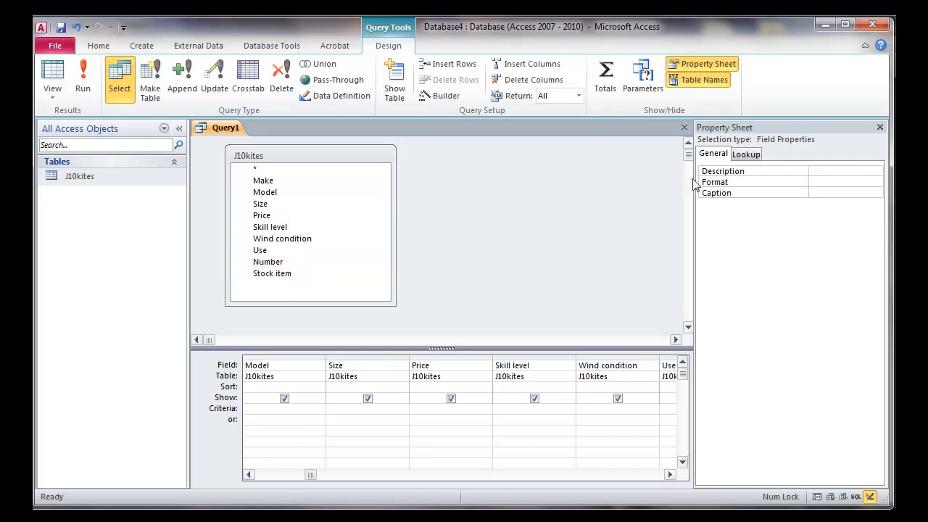
drag(697, 187, 768, 190)
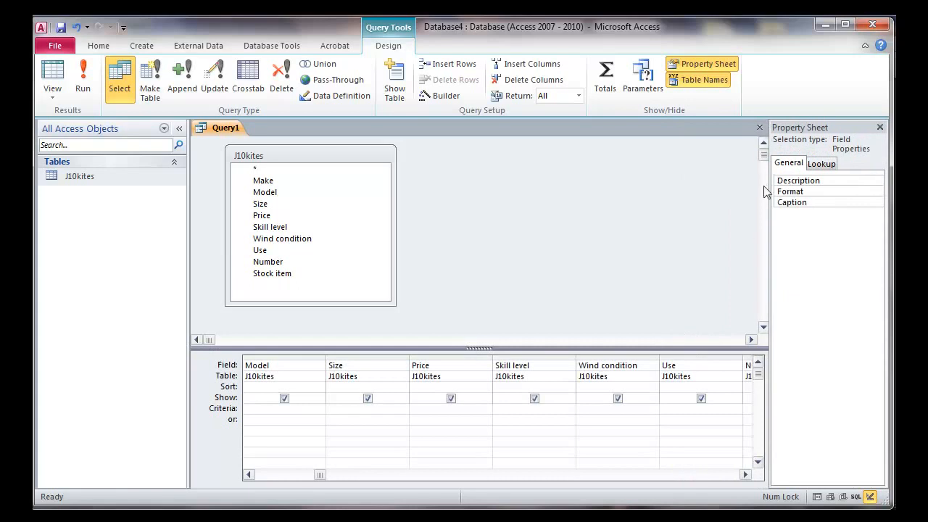
click(746, 474)
click(745, 475)
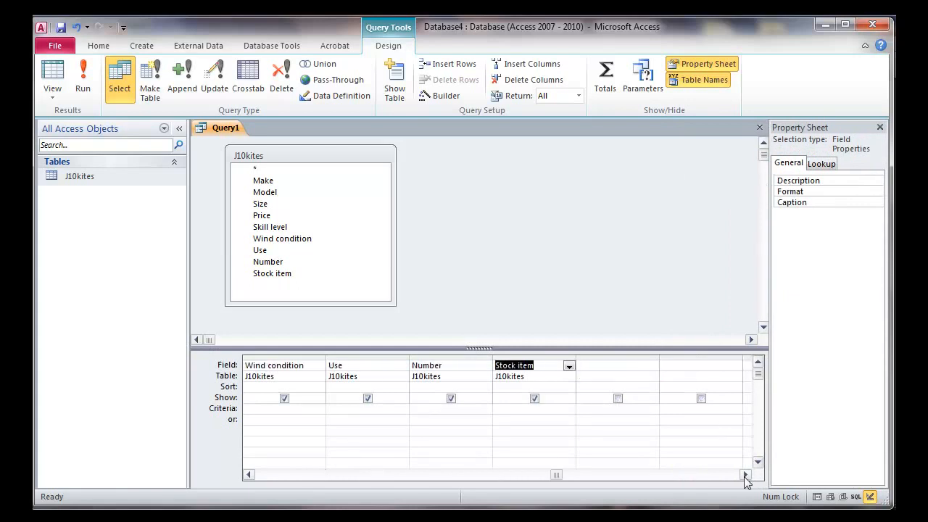
click(251, 475)
click(251, 475)
click(252, 475)
Check task 41 in the question paper, run the query in Access to view its records, and return to Design view.
key(alt+Tab)
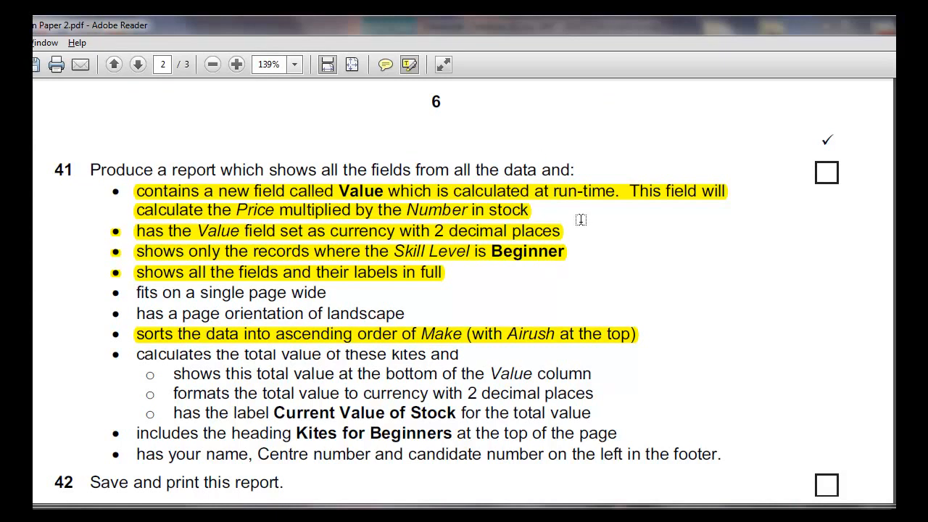
key(alt+Tab)
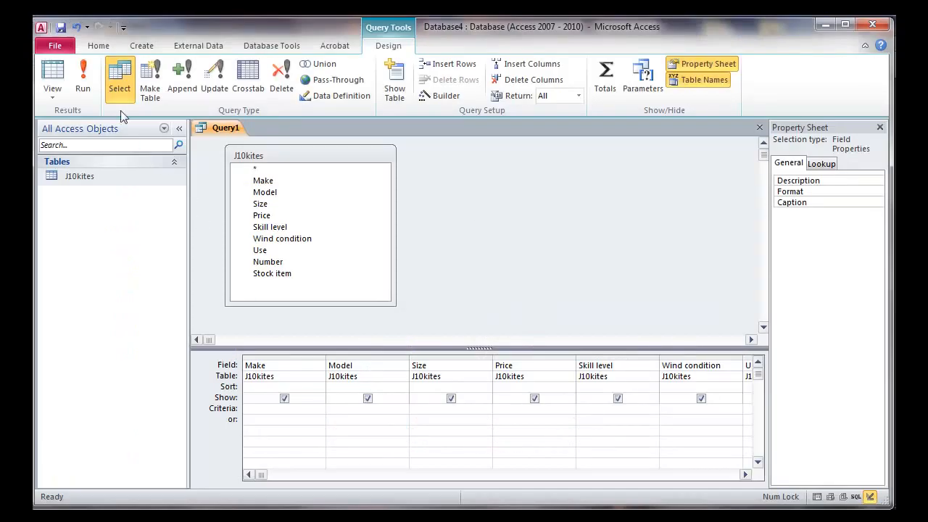
click(84, 79)
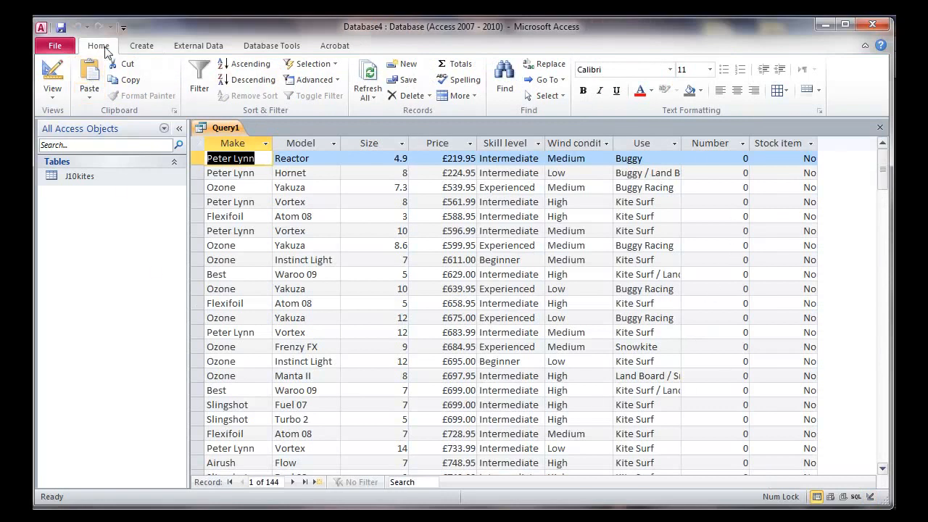
click(52, 73)
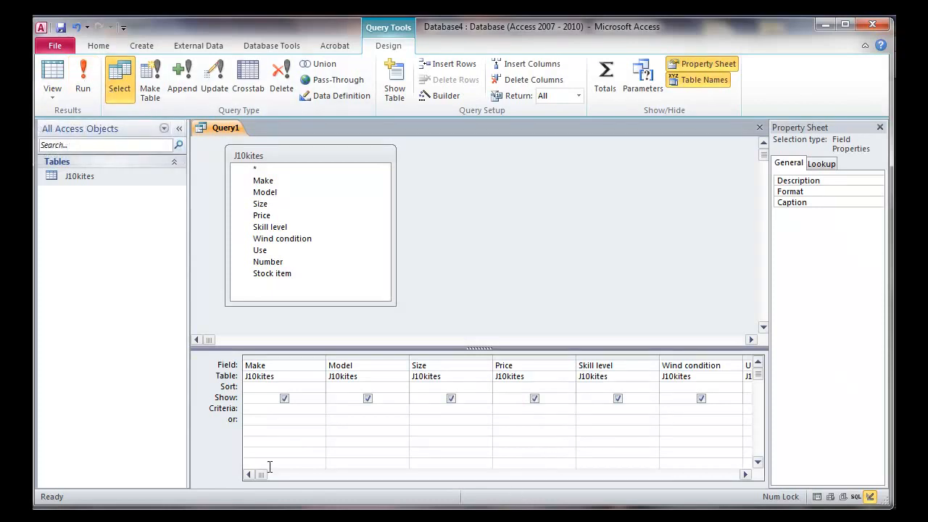
Open the Expression Builder for the empty column after Stock item and reread the Value calculation in the question paper.
drag(264, 475, 475, 476)
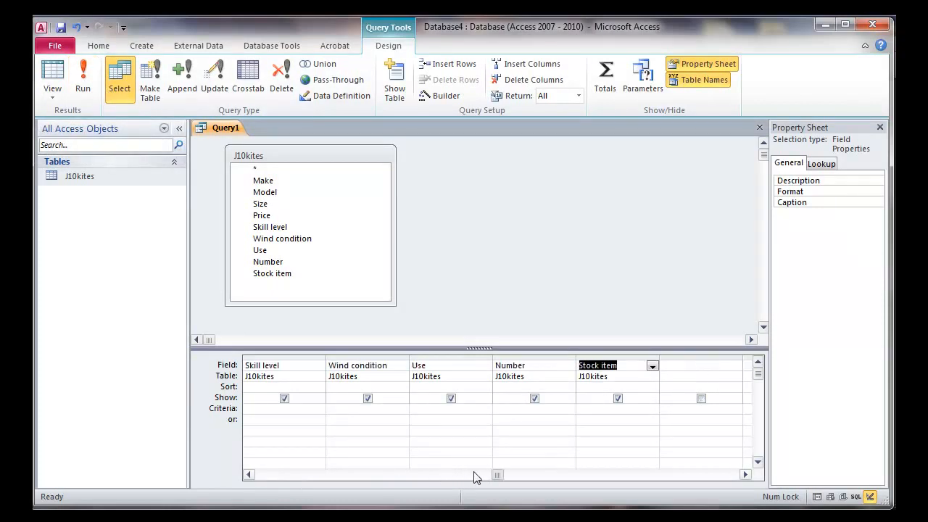
click(681, 367)
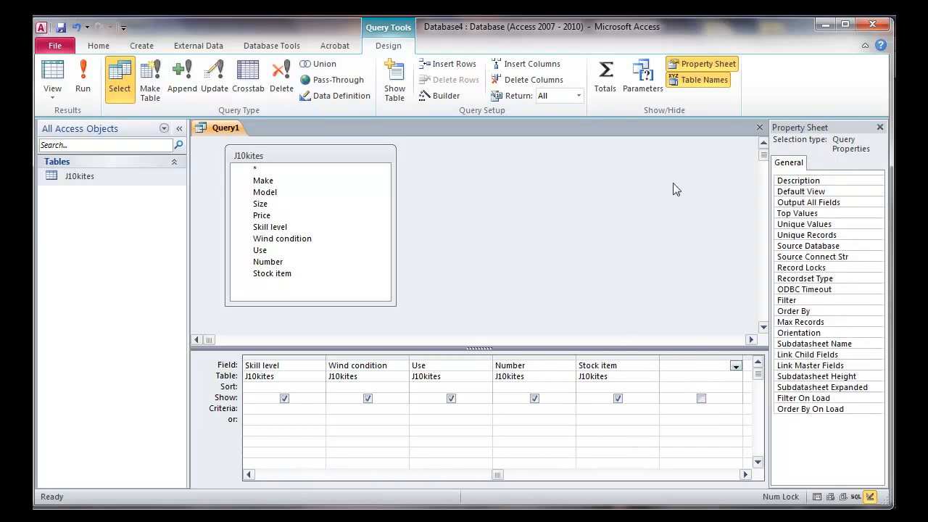
click(439, 97)
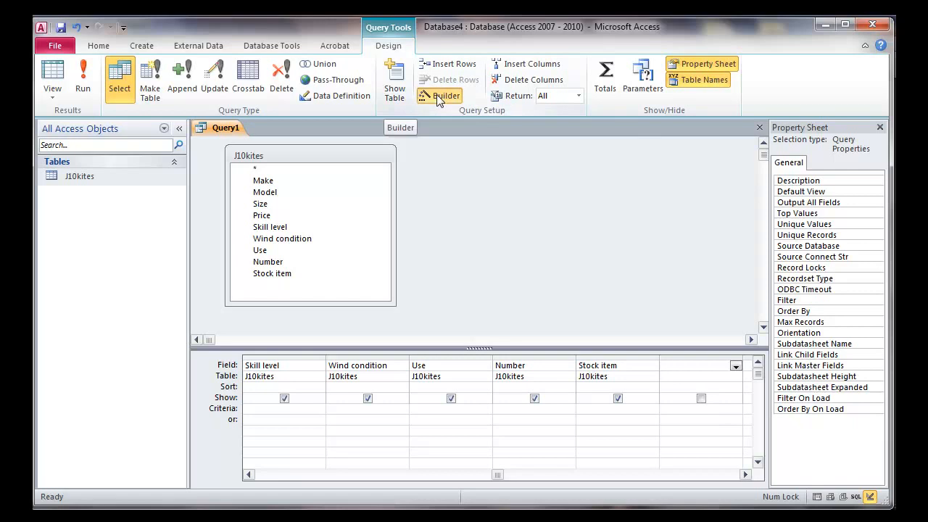
drag(547, 151, 557, 157)
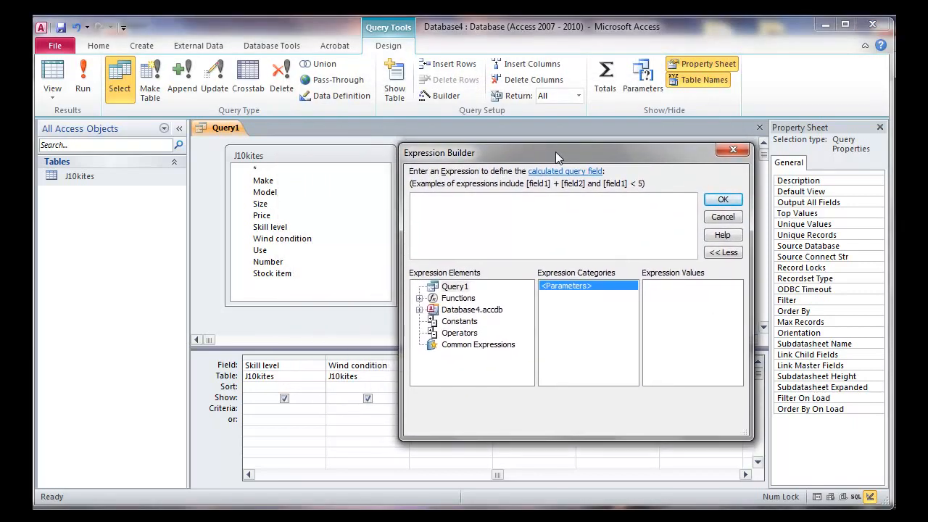
key(alt+Tab)
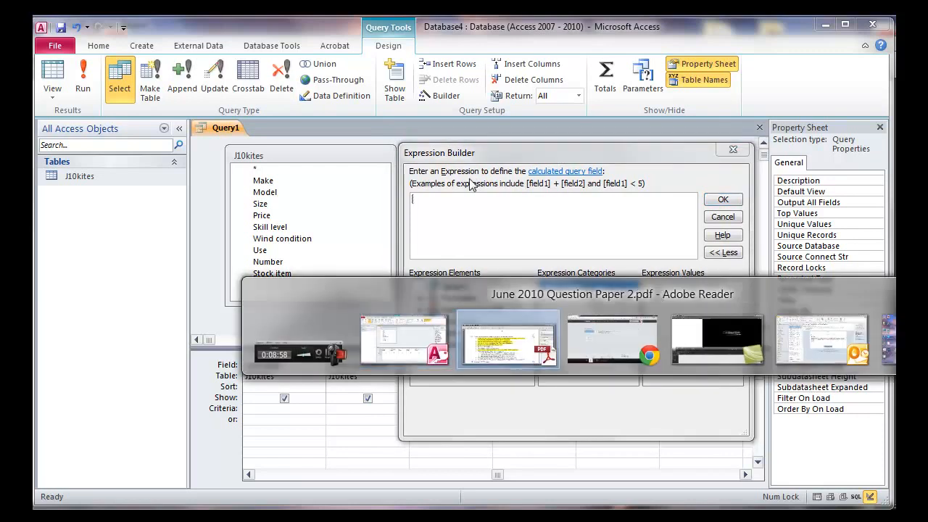
key(Tab)
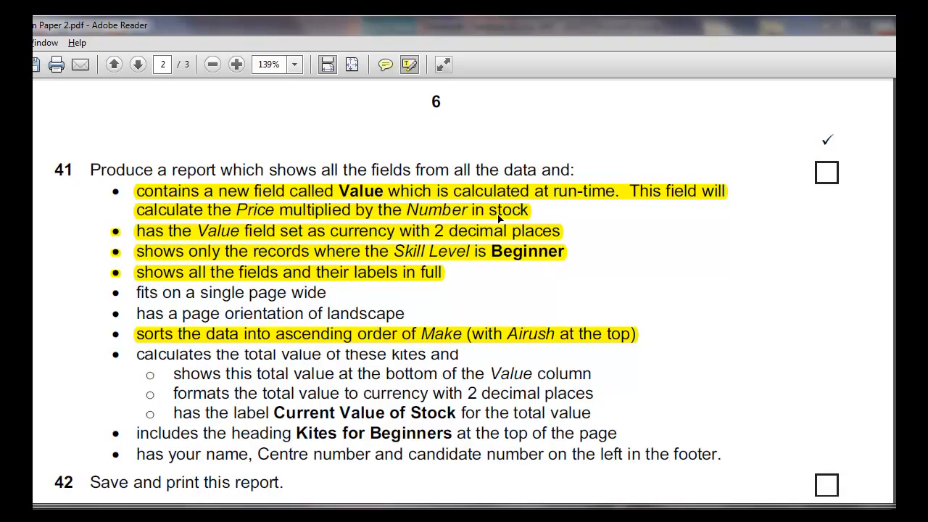
key(alt+Tab)
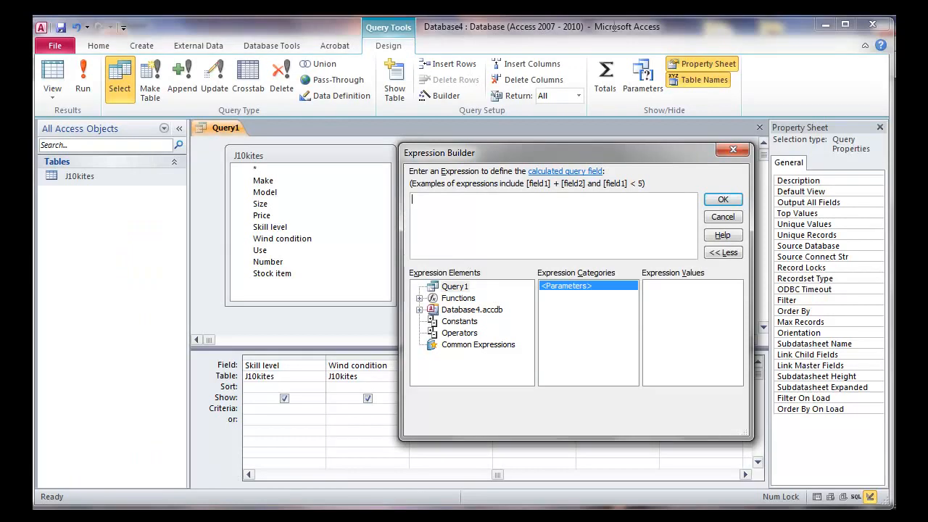
List the J10kites table's fields in the Expression Builder and check in the question paper which fields to multiply.
click(419, 310)
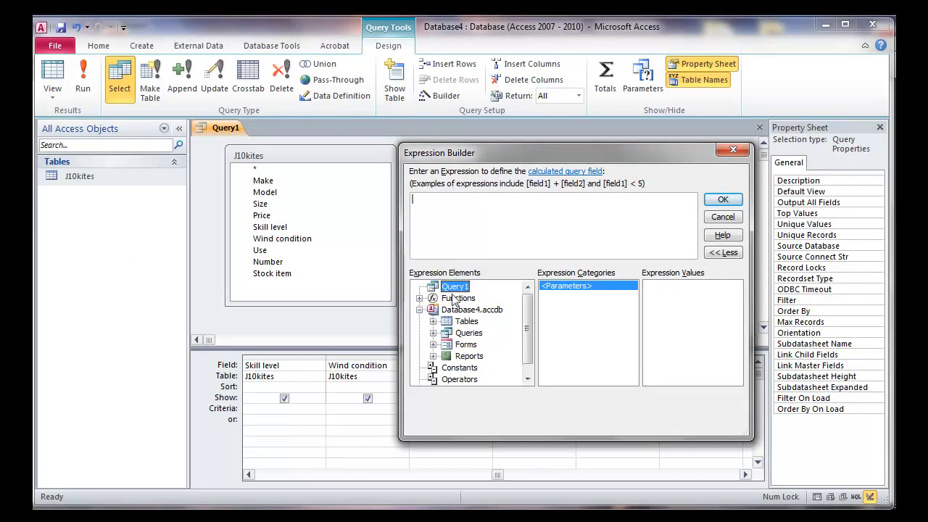
click(433, 321)
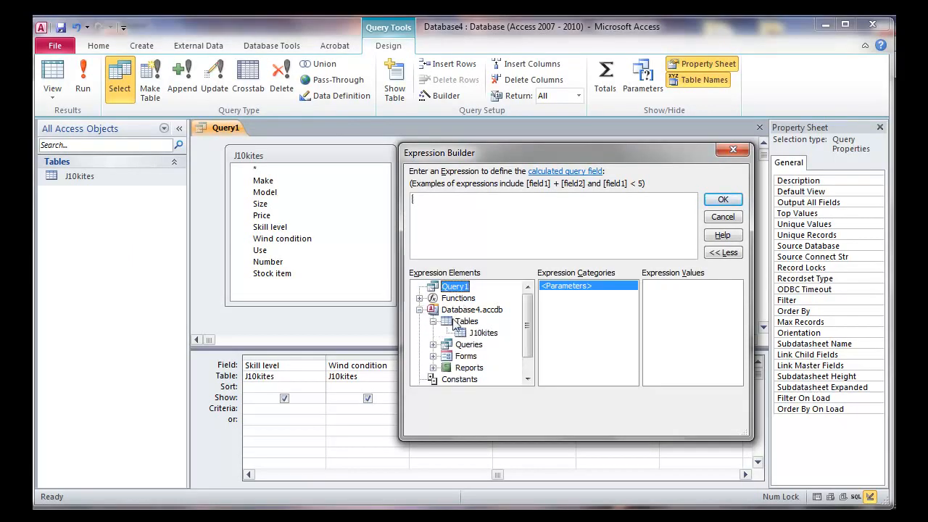
click(470, 333)
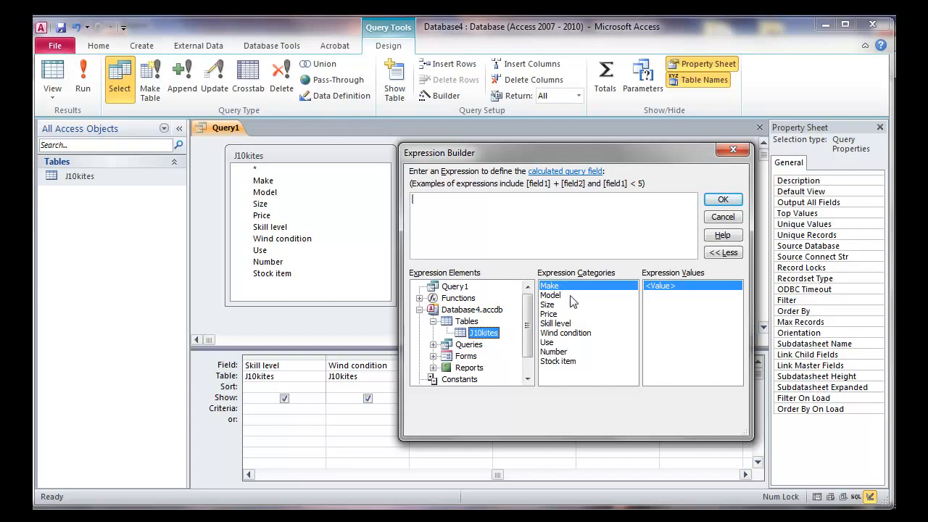
key(alt+Tab)
key(Tab)
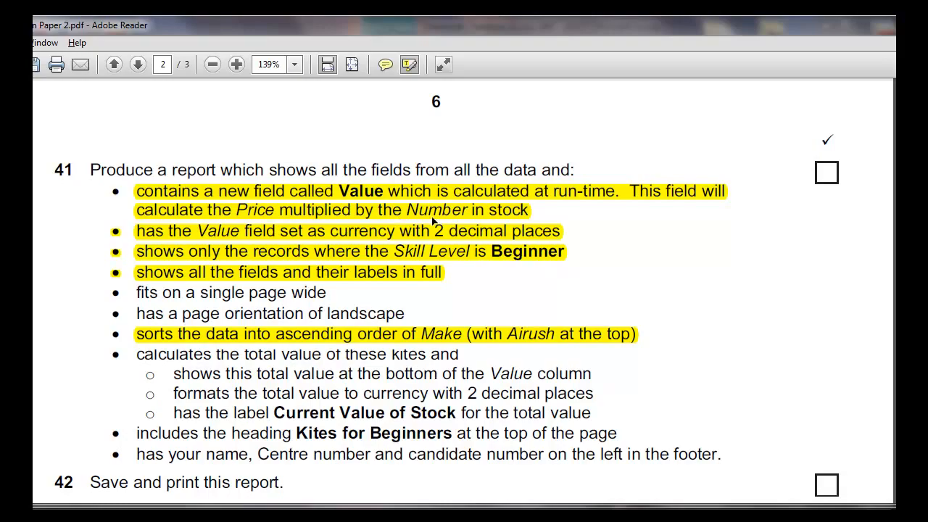
key(alt+Tab)
Build the expression [J10kites]![Price] * [J10kites]![Number] and insert it as a calculated field in the query.
click(556, 316)
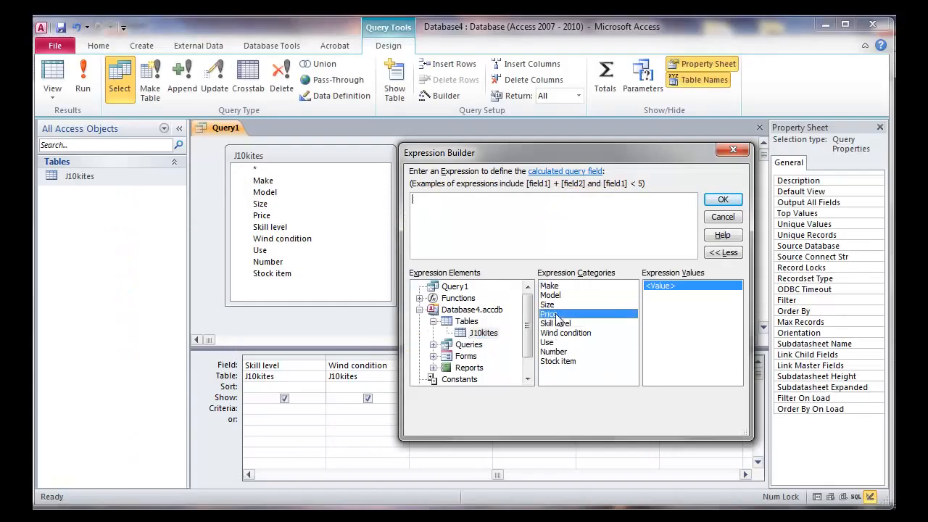
double_click(555, 318)
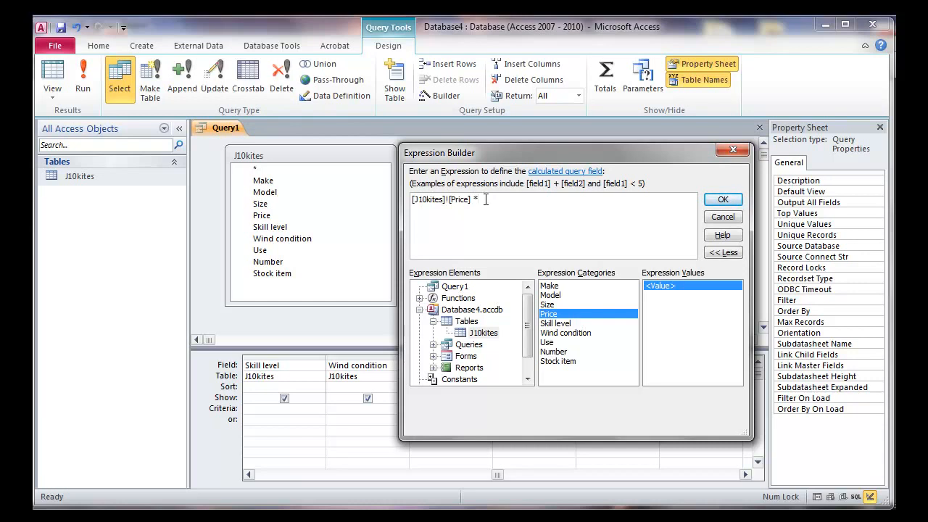
double_click(572, 352)
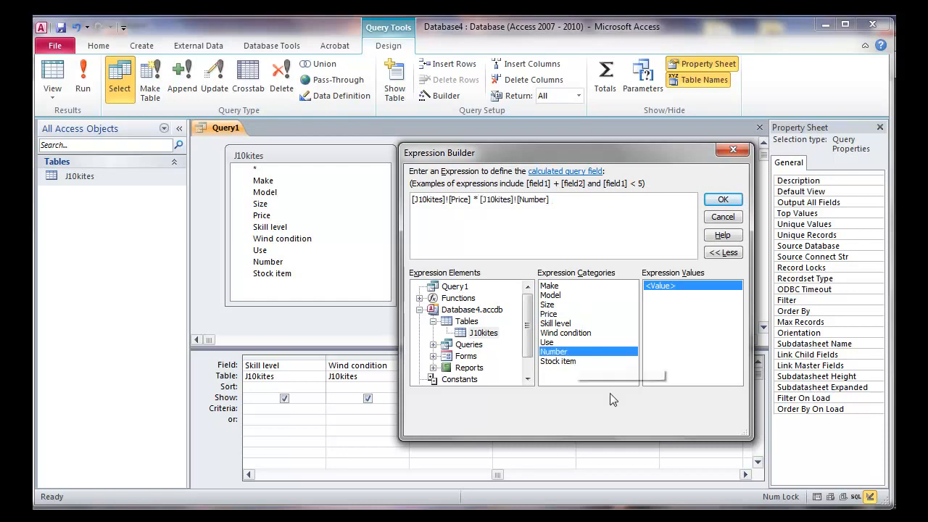
click(721, 201)
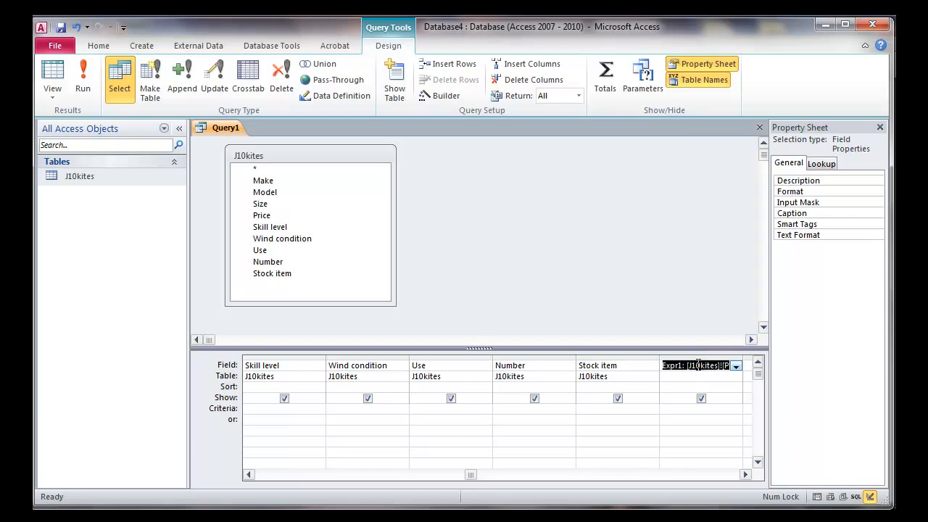
Run the query and examine the calculated column's values against Price and Number throughout the records.
click(84, 77)
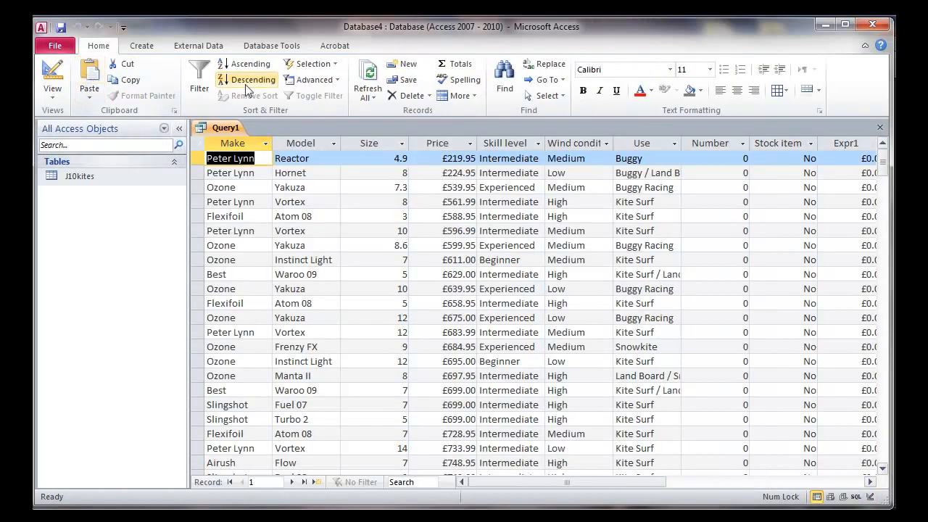
drag(547, 482, 586, 485)
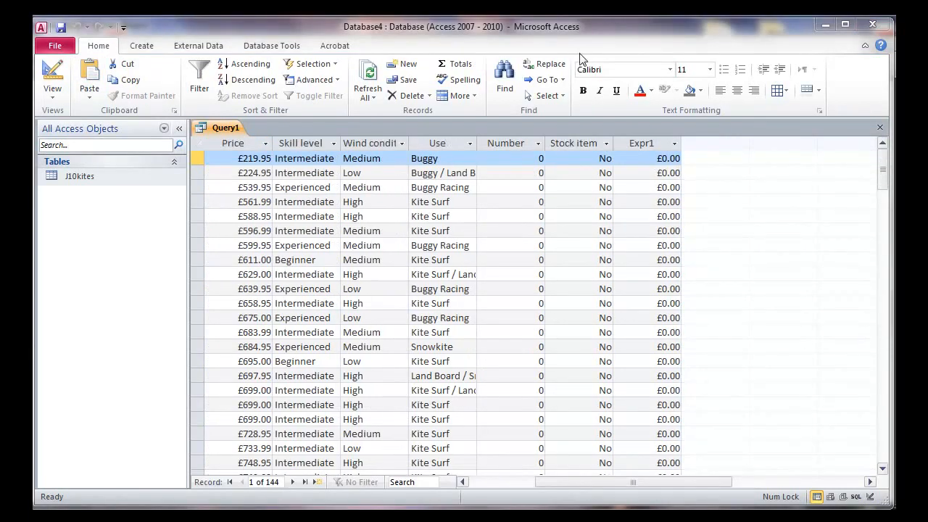
click(642, 143)
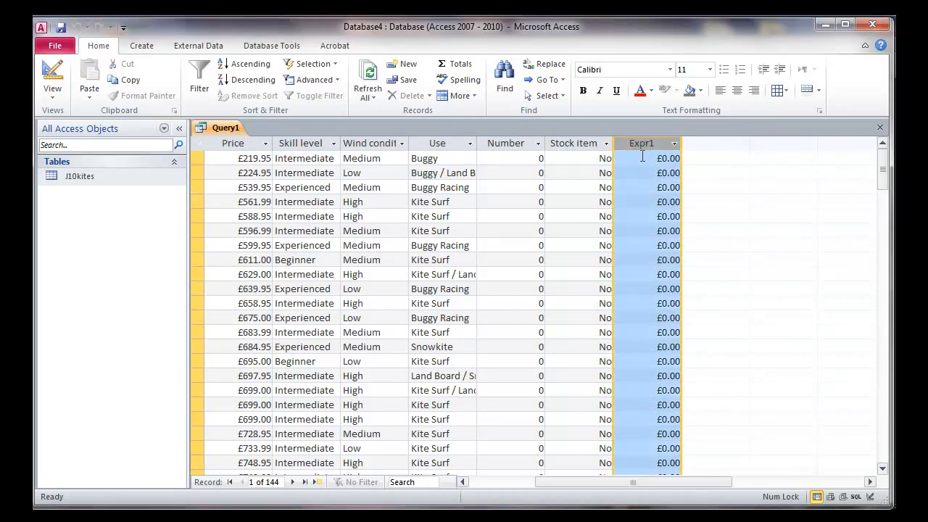
scroll(645, 192, down, 15)
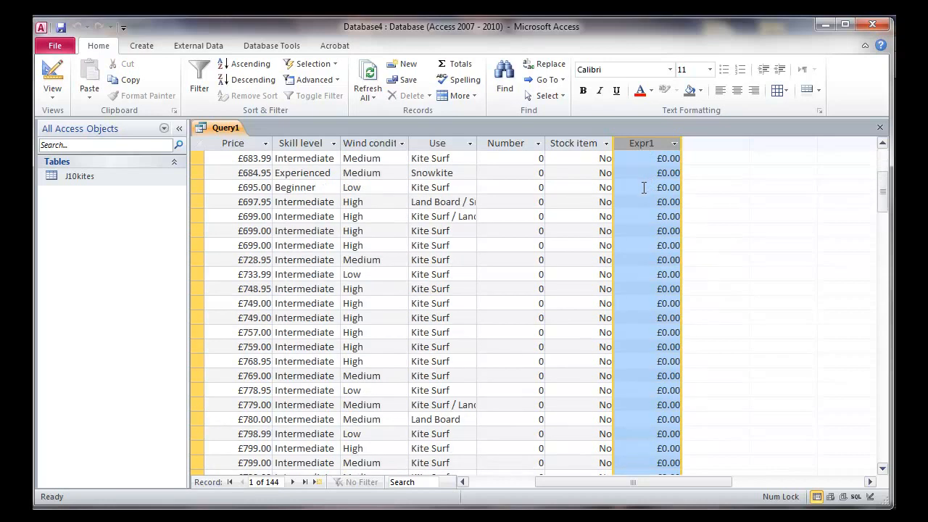
scroll(643, 200, down, 4)
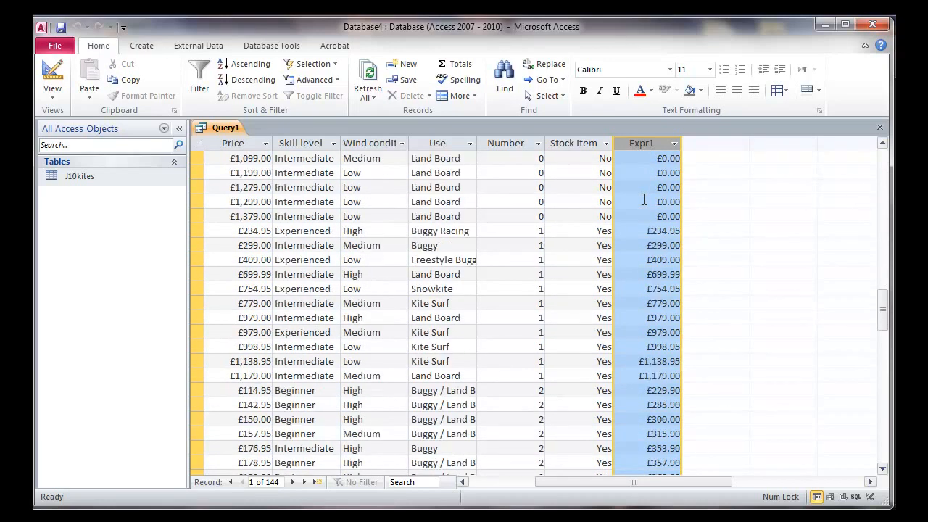
scroll(644, 199, down, 18)
scroll(644, 199, up, 20)
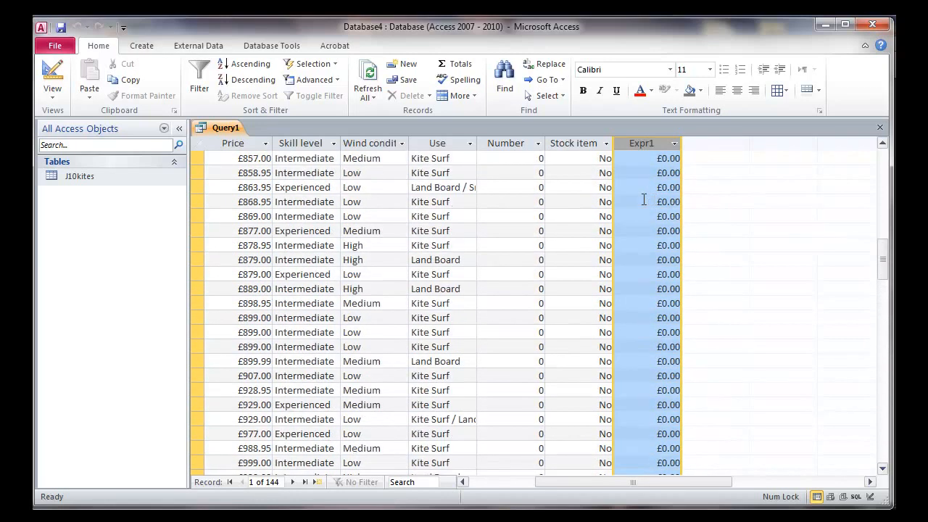
scroll(643, 199, up, 13)
scroll(644, 200, down, 14)
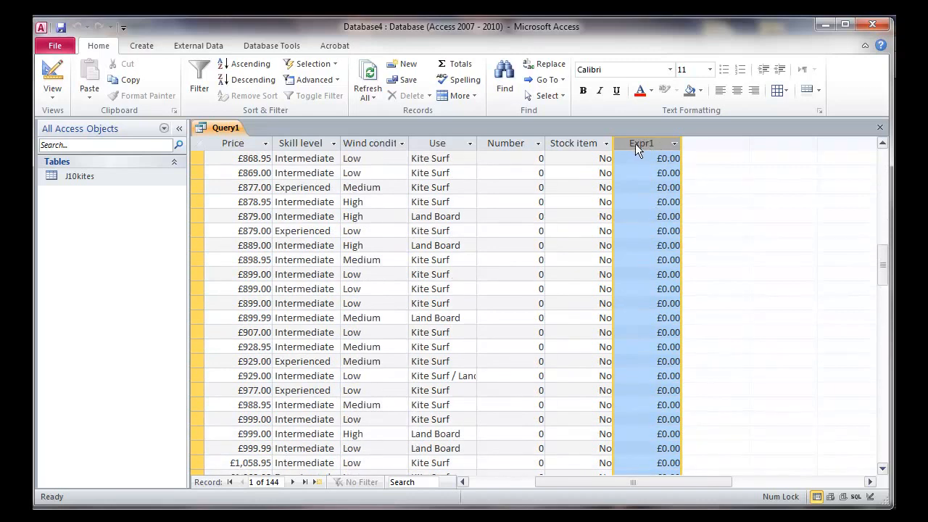
Confirm the calculated field's required name in the question paper and rename Expr1 to Value in the query design.
key(alt+Tab)
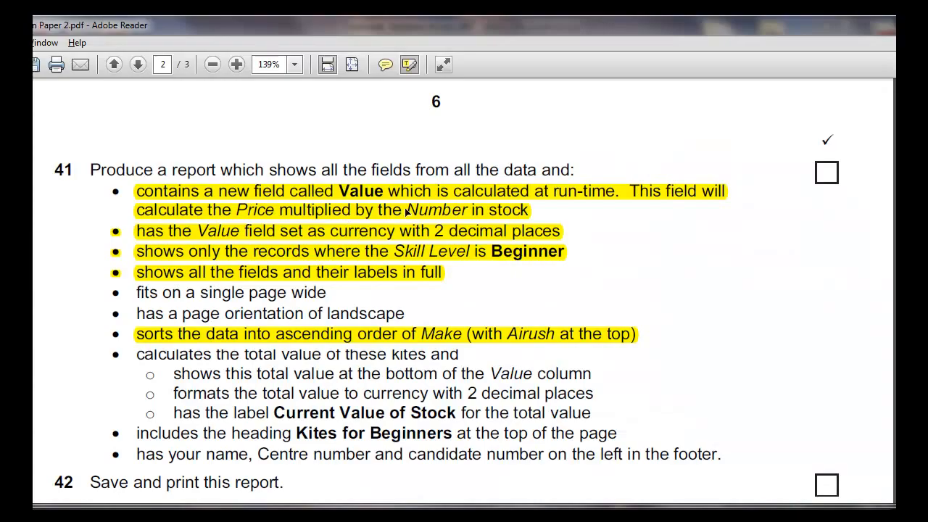
key(alt+Tab)
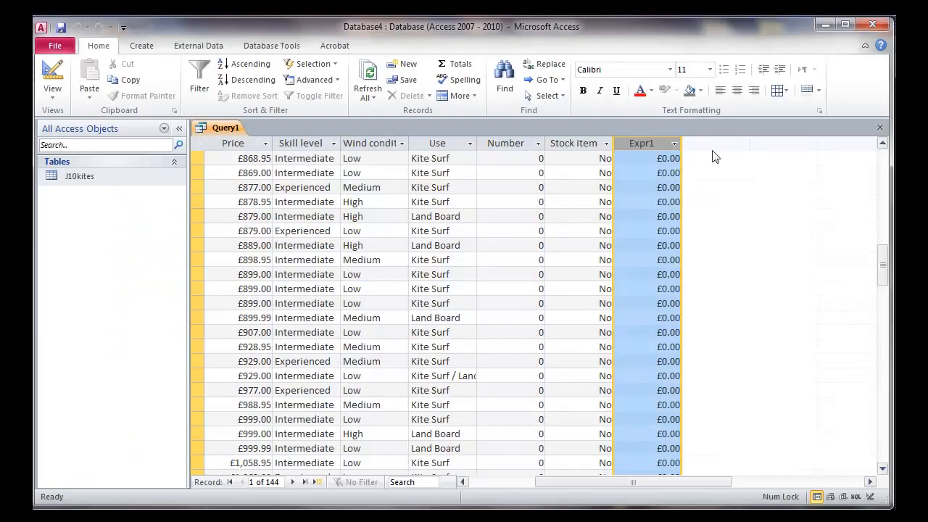
click(58, 75)
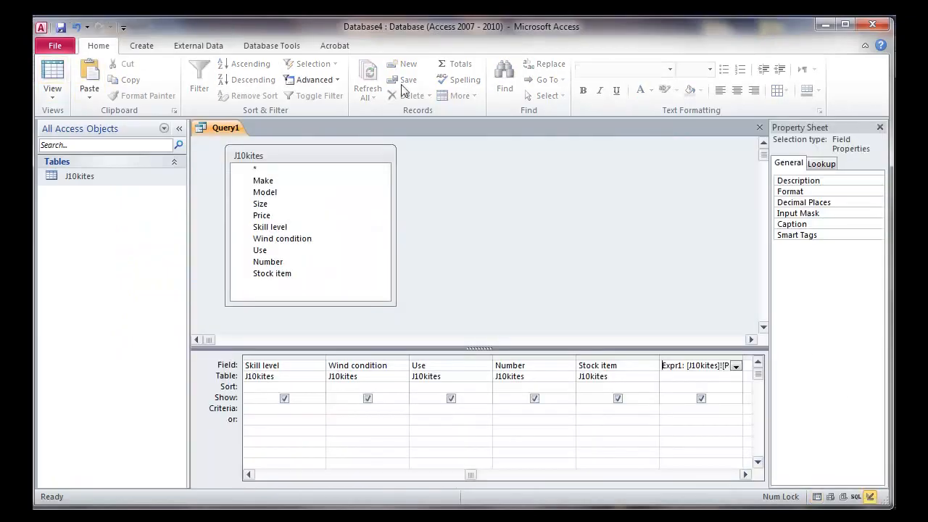
double_click(680, 366)
text(Value)
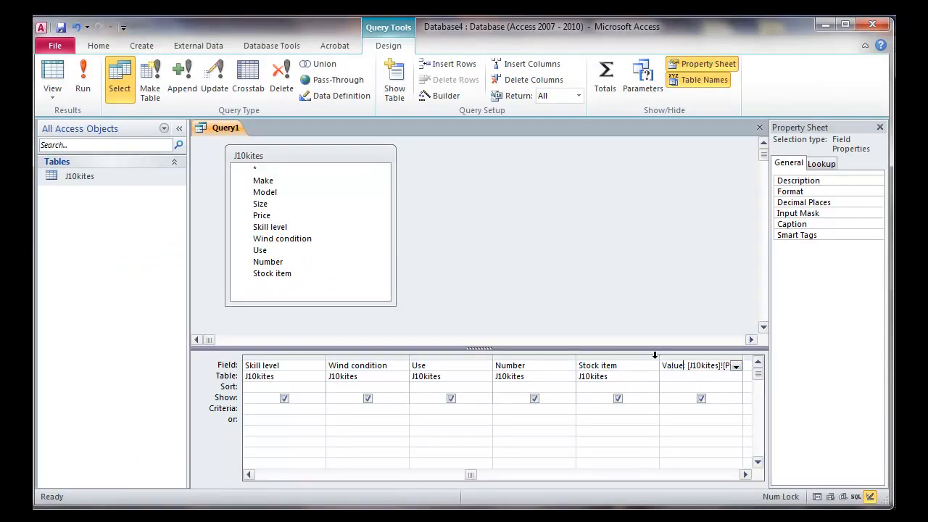
key(Tab)
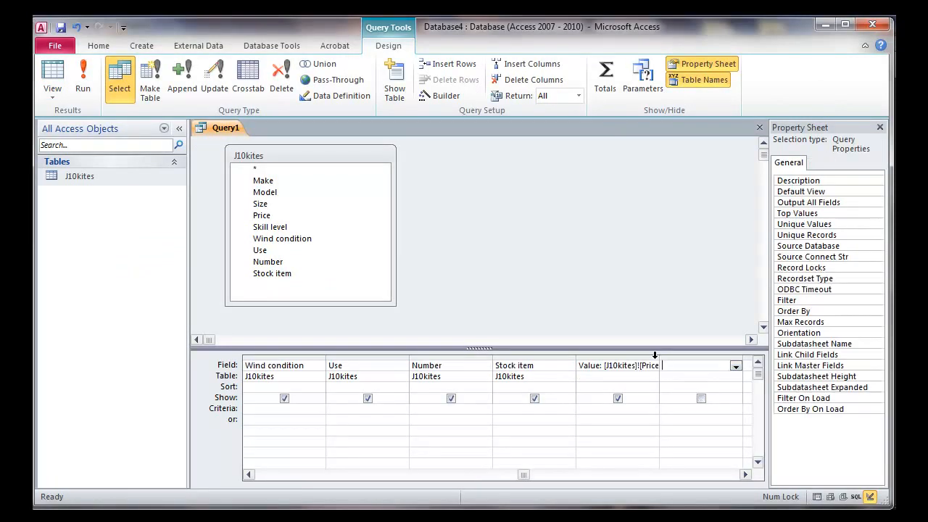
click(601, 365)
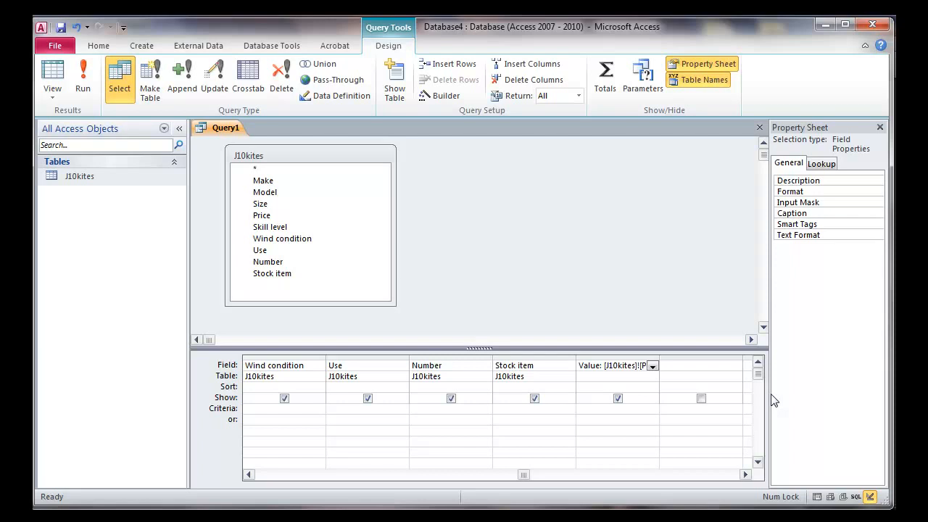
key(Delete)
key(BackSpace)
text(V)
Run the query to inspect the Value column and compare its format with the currency requirement in the question paper.
click(82, 84)
click(856, 142)
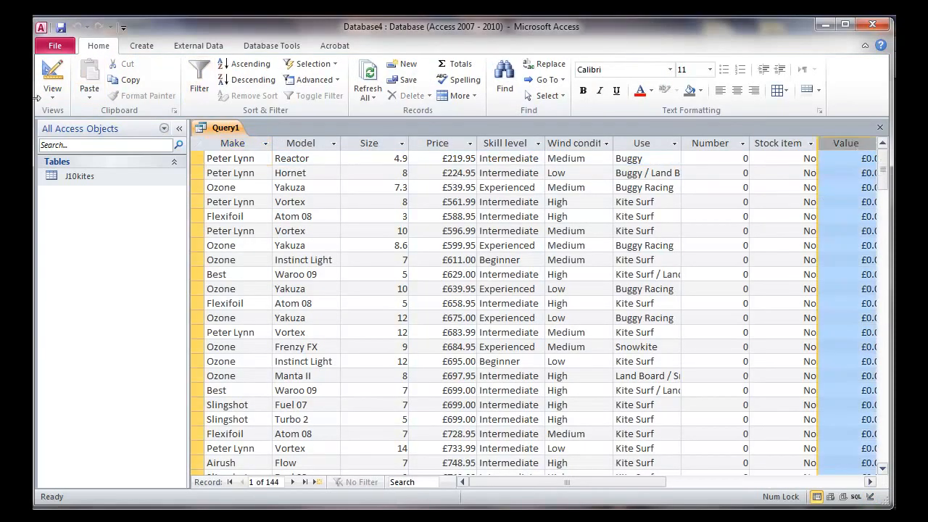
click(48, 76)
key(alt+Tab)
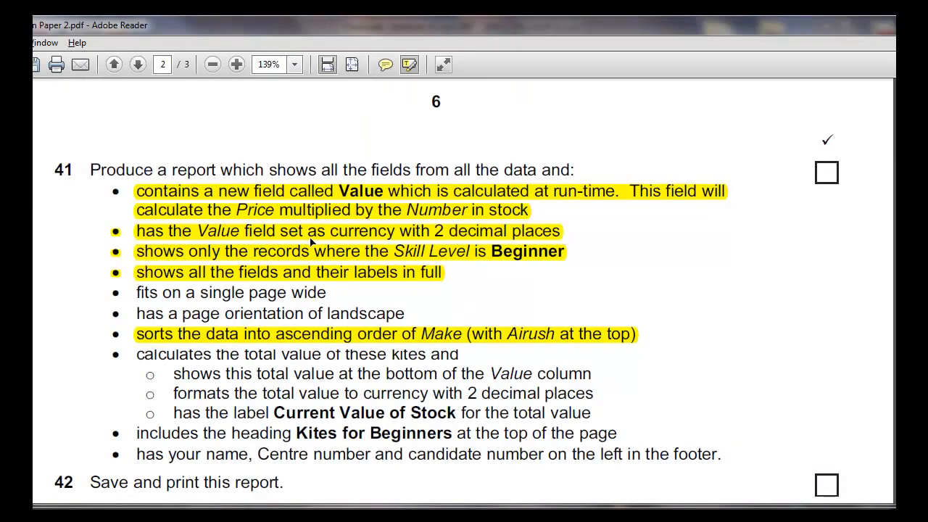
key(alt+Tab)
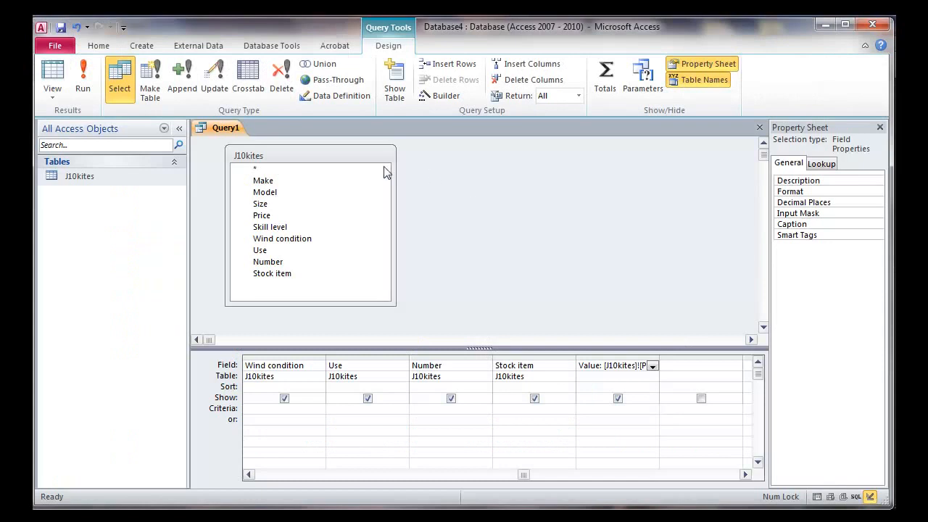
click(83, 78)
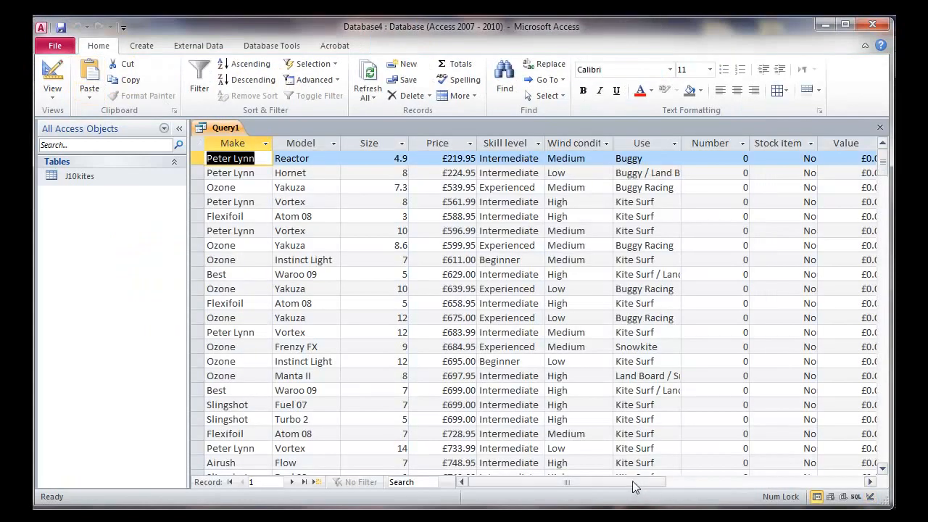
drag(636, 483, 663, 480)
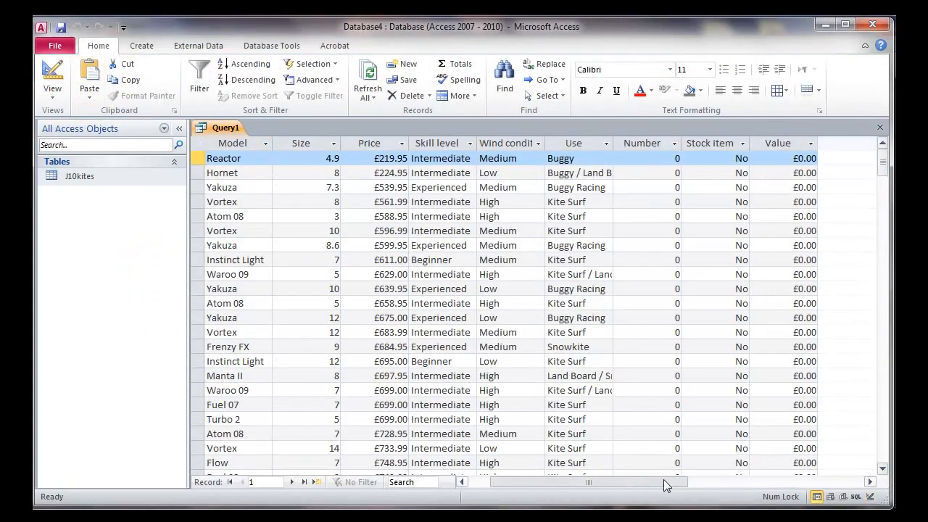
click(60, 77)
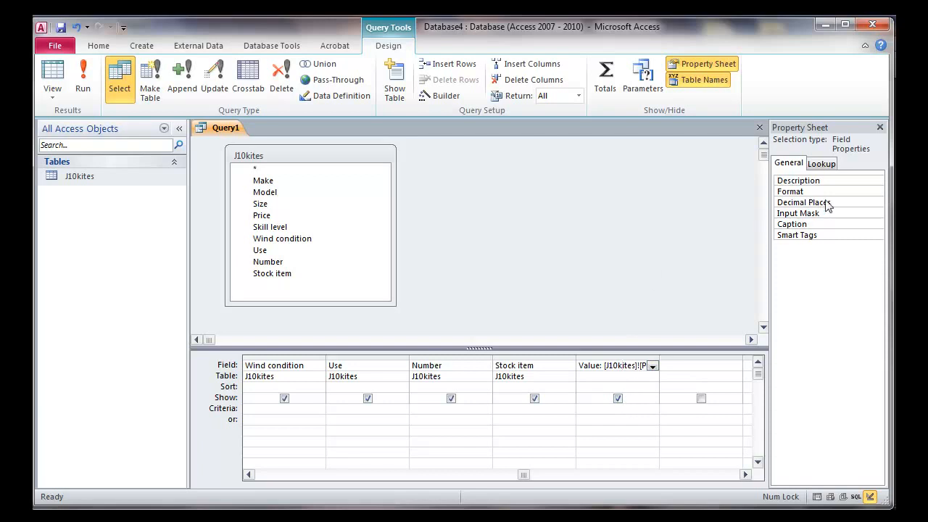
Show the Value field's properties, widen the Property Sheet and set the field's format to Currency.
click(880, 126)
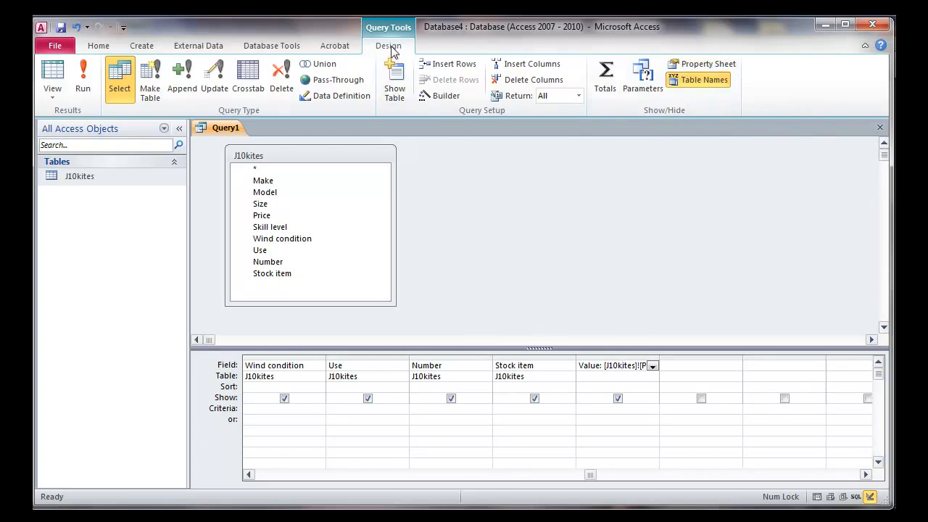
click(694, 64)
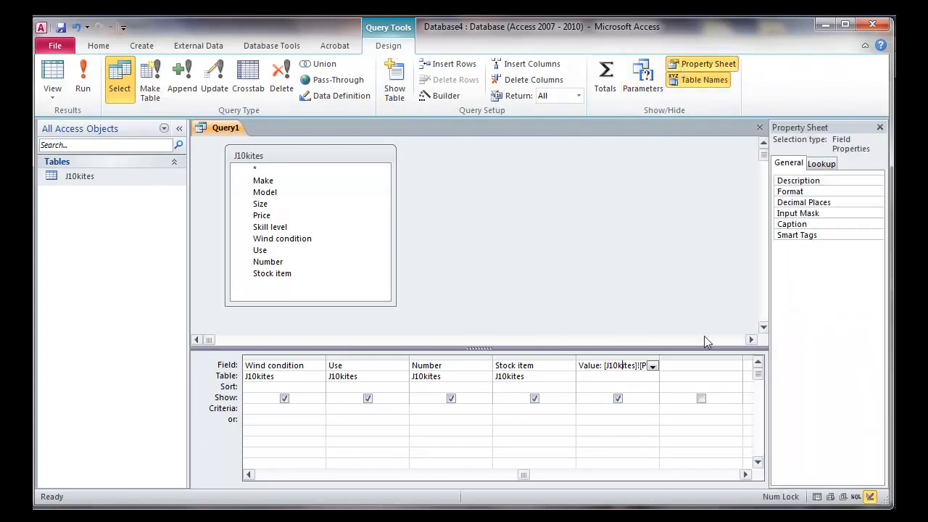
click(835, 193)
click(836, 204)
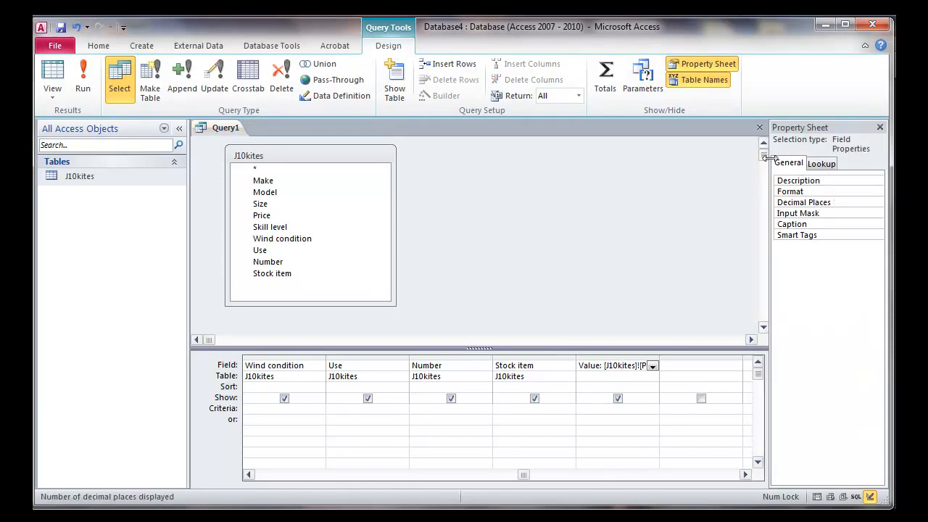
drag(770, 164, 698, 164)
click(844, 181)
click(875, 182)
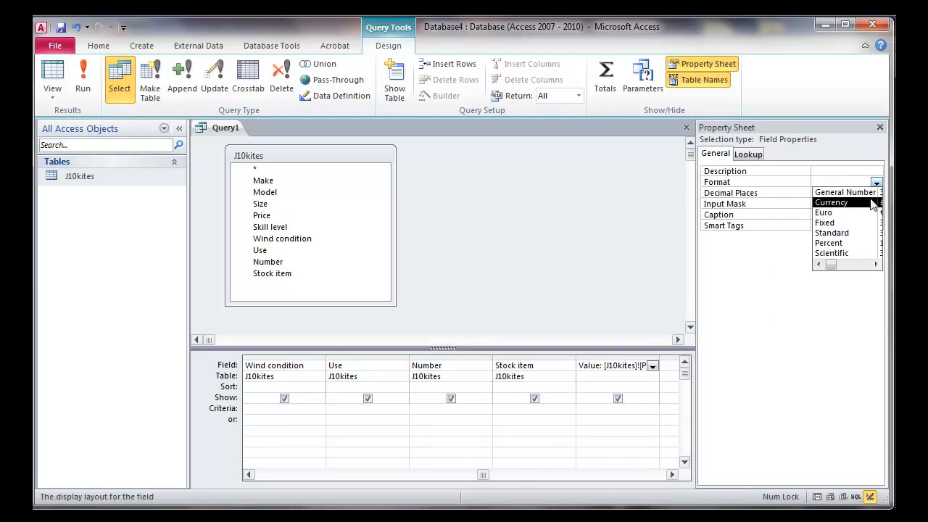
click(870, 203)
Reread the Value field's formatting requirement and the sample record prices in the question paper.
key(alt+Tab)
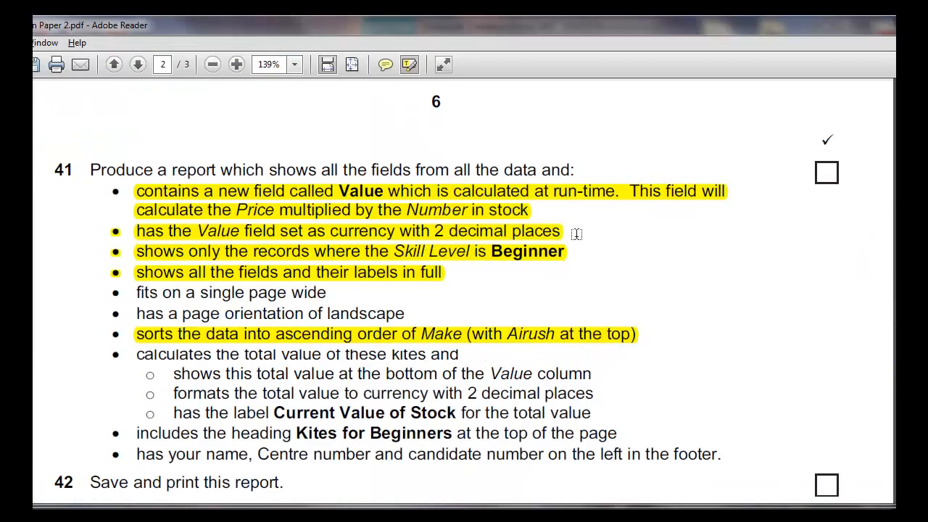
scroll(447, 370, up, 10)
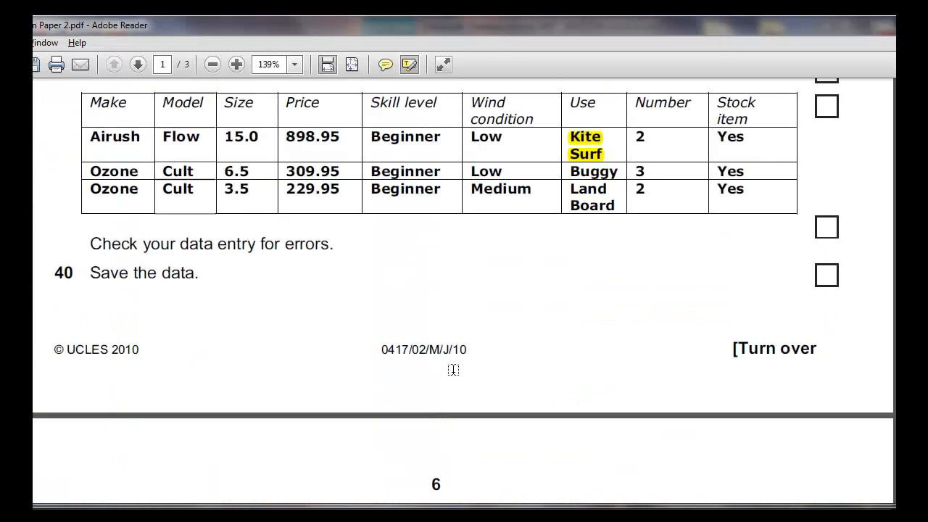
scroll(318, 169, up, 7)
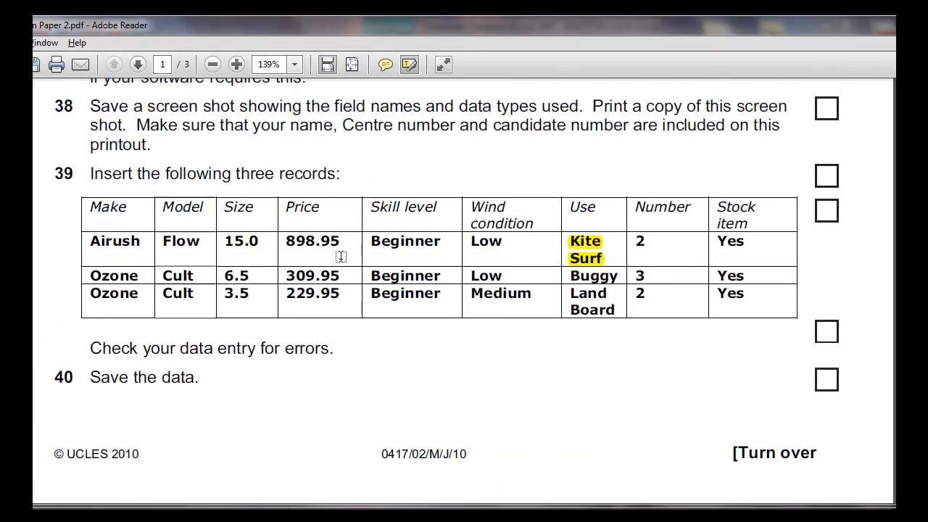
scroll(349, 307, down, 16)
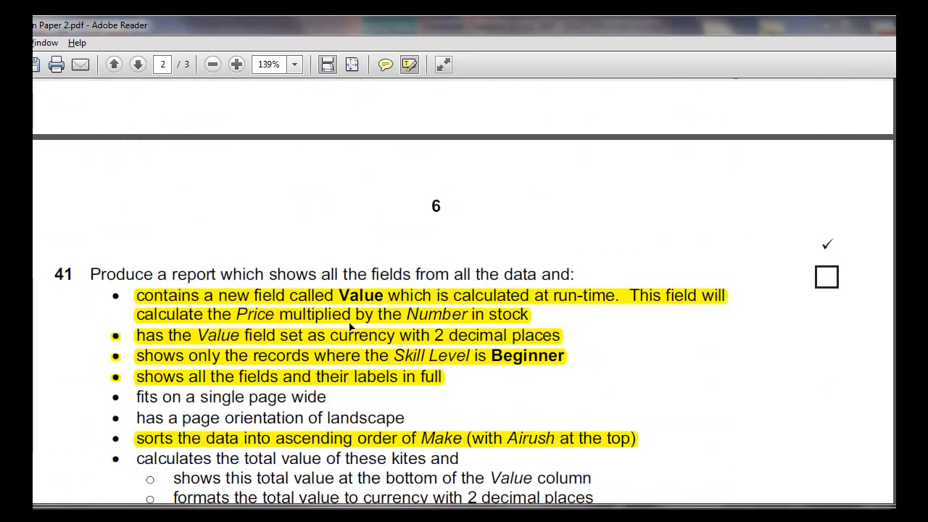
scroll(351, 330, down, 1)
key(alt+Tab)
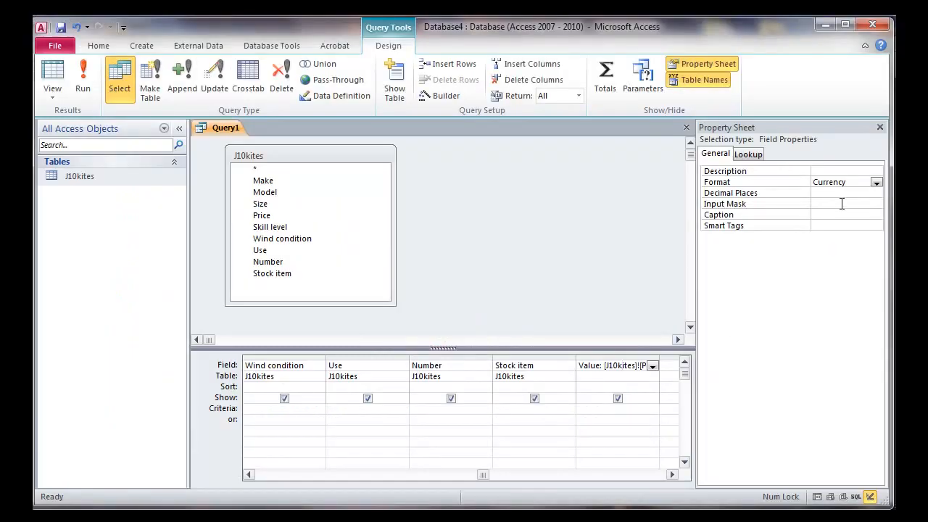
key(alt+Tab)
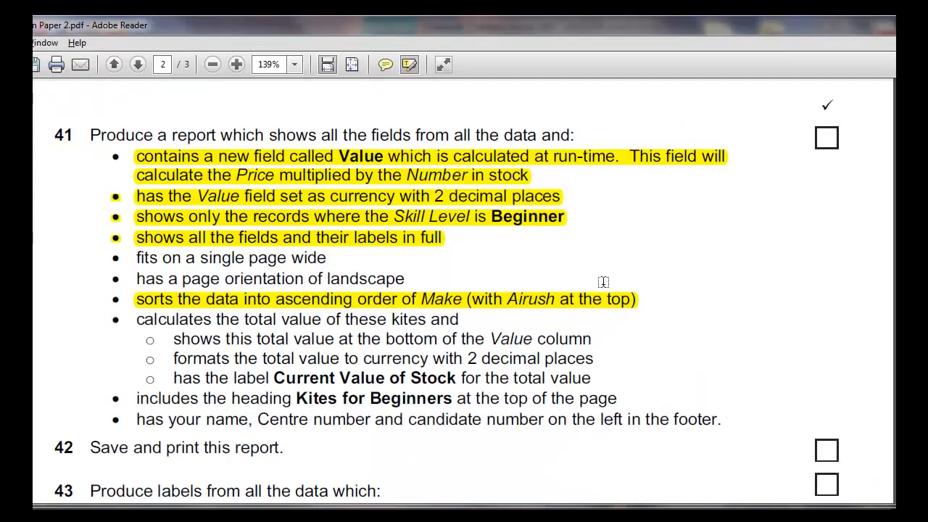
key(alt+Tab)
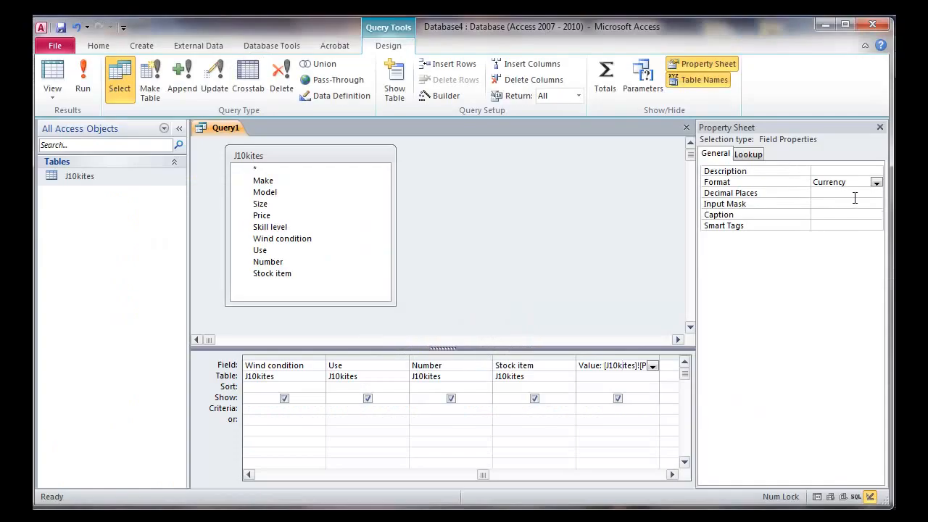
Set the Value field's decimal places to 2, check the query results and close the Property Sheet.
click(862, 193)
click(876, 193)
click(862, 236)
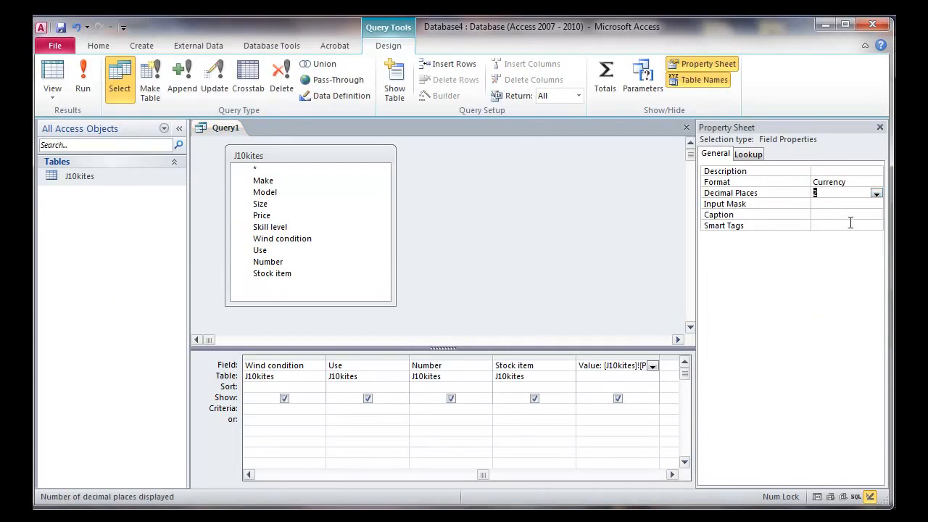
click(82, 80)
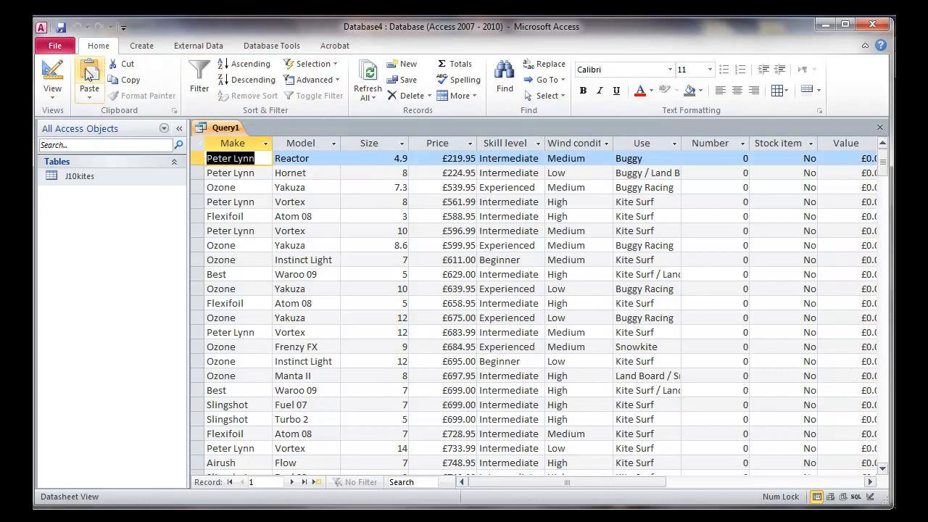
click(61, 73)
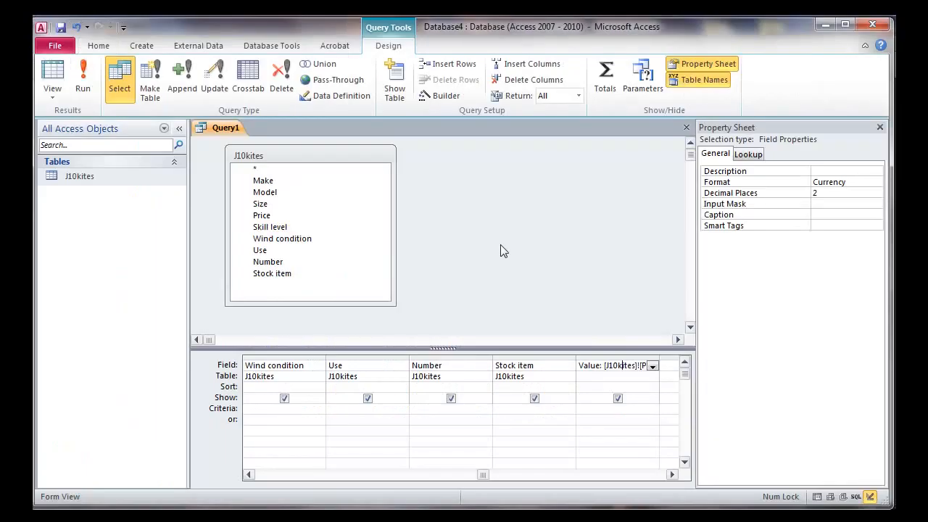
click(879, 127)
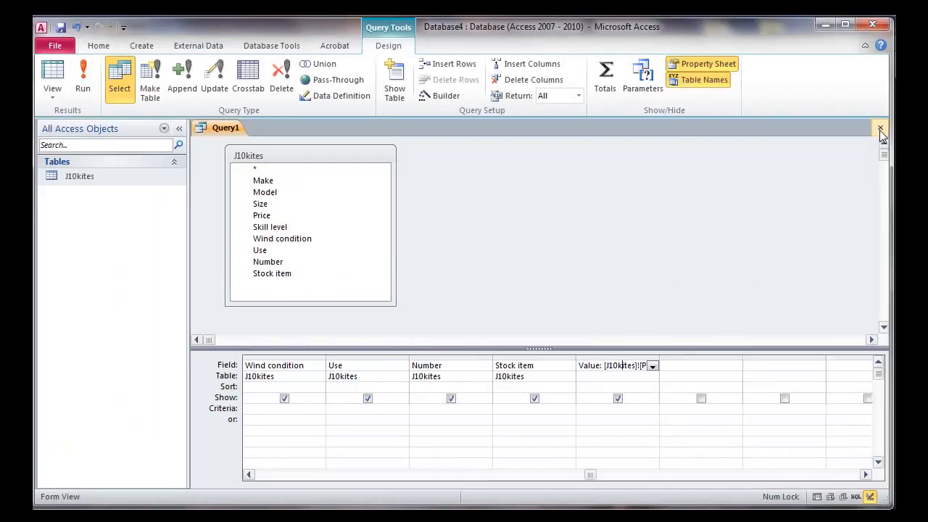
Enter Beginner as the criterion for the Skill level field in the query.
drag(560, 476, 515, 465)
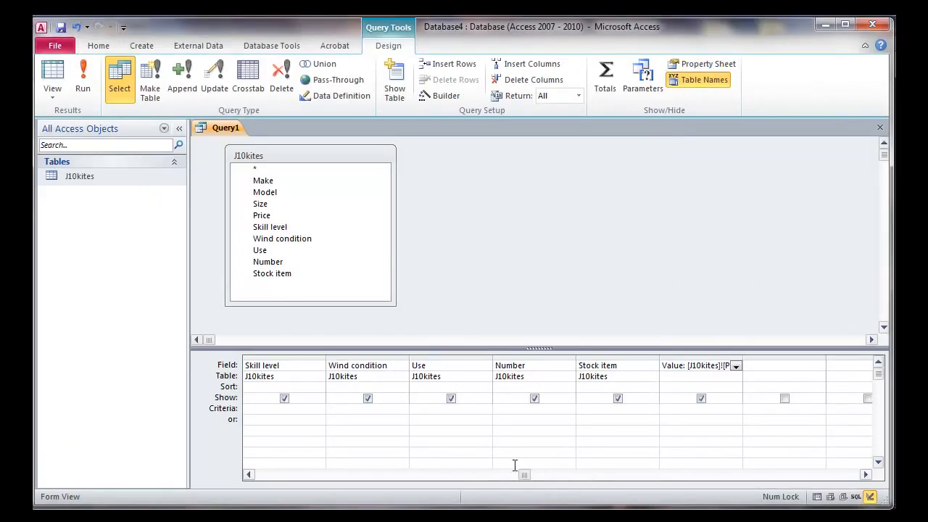
click(282, 408)
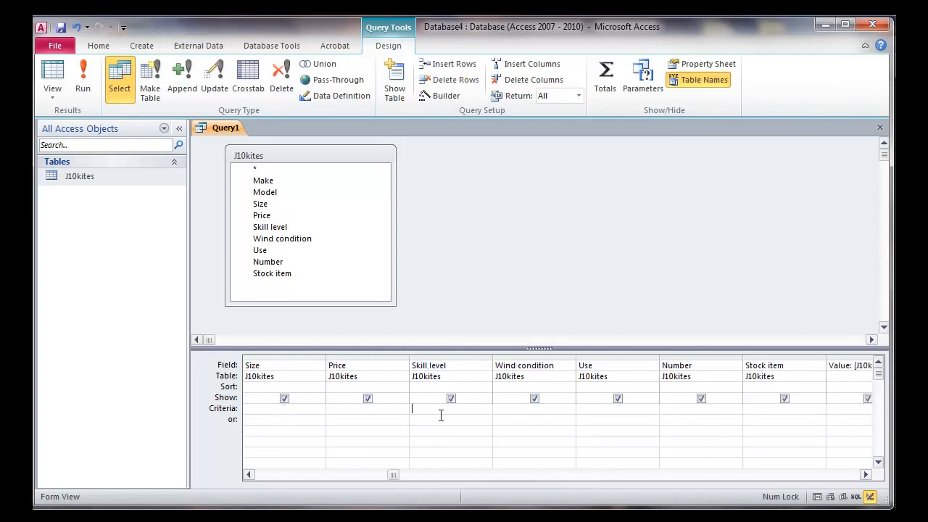
key(BackSpace)
text(B)
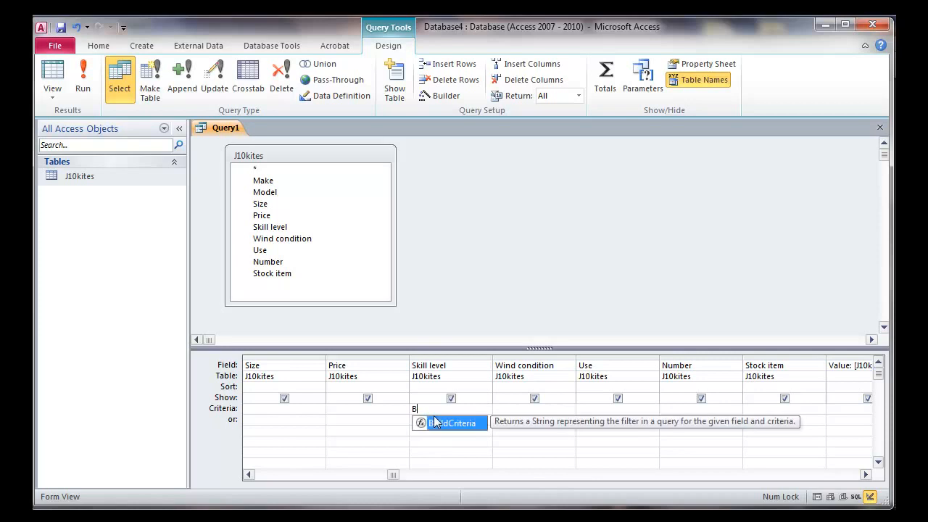
text(eginner)
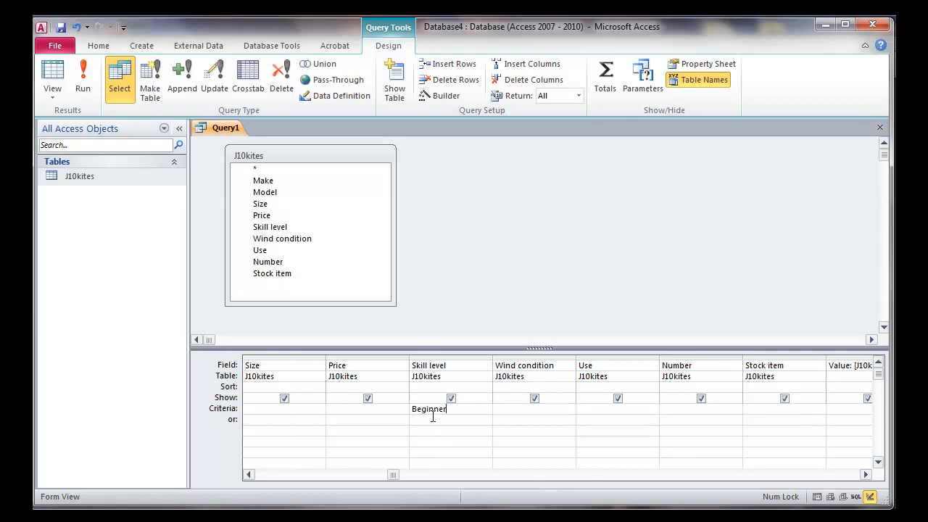
key(Tab)
Run the filtered query, examine the Value and Skill level columns, and reread the report requirements in the question paper.
click(84, 80)
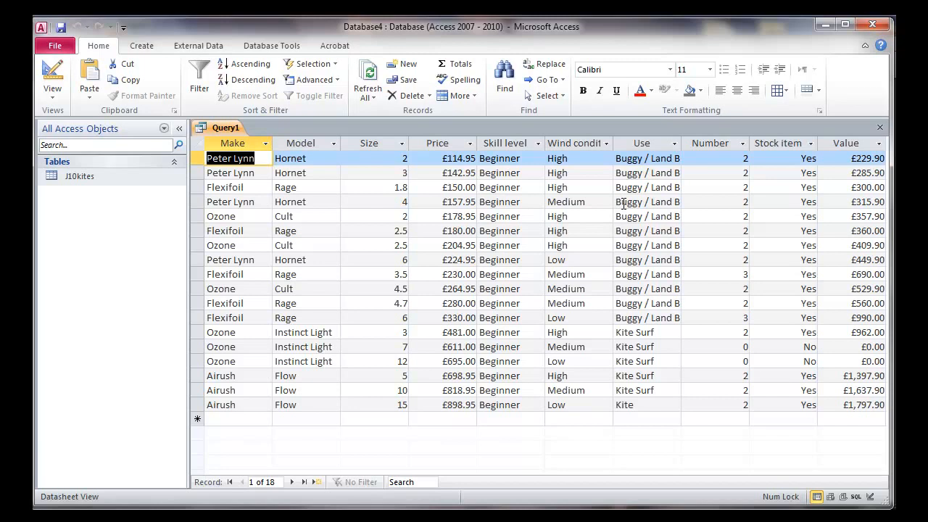
click(835, 143)
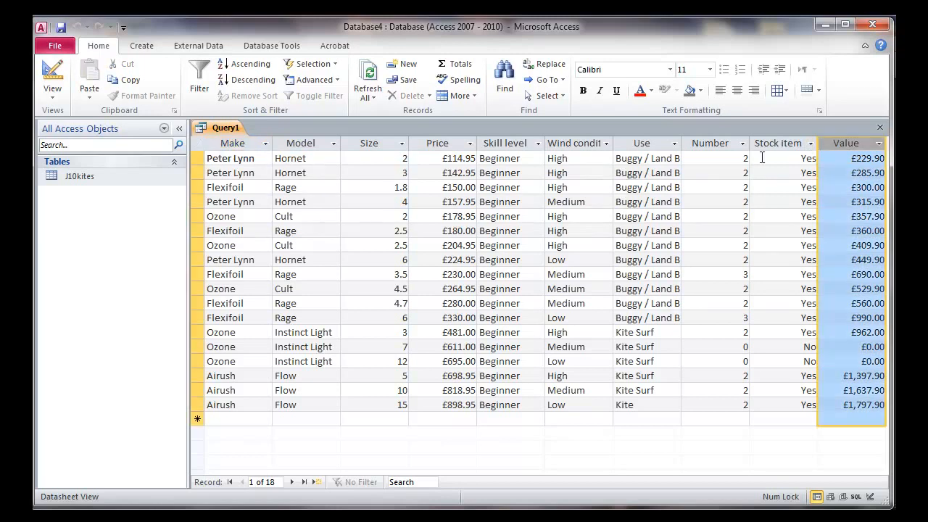
click(504, 144)
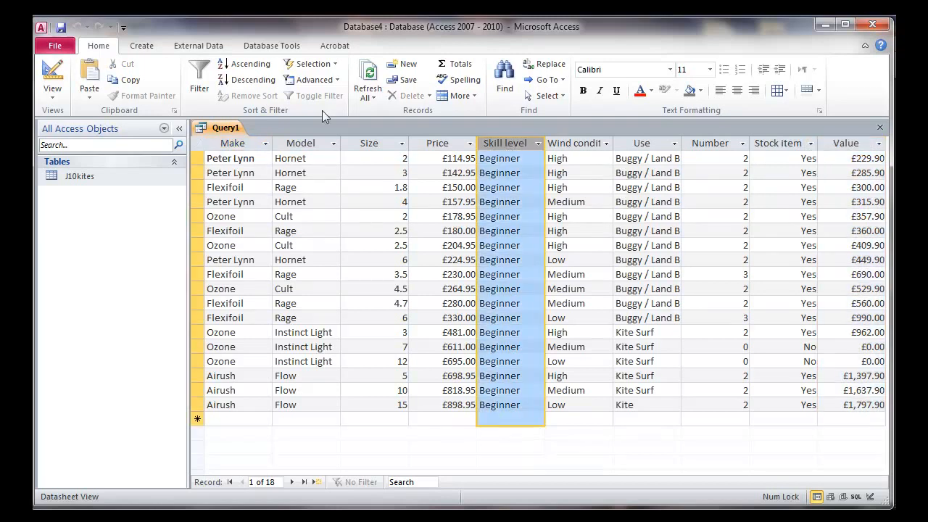
click(71, 81)
key(alt+Tab)
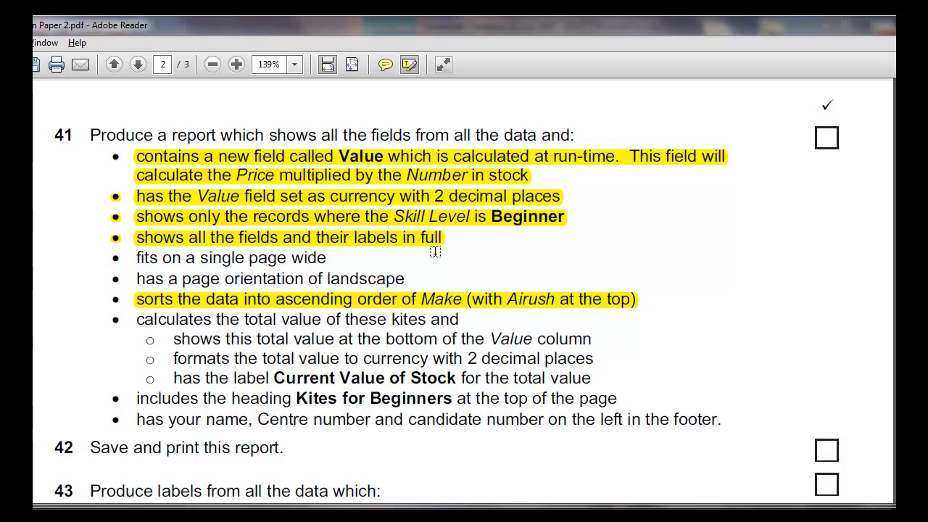
Hide the Skill level field in the query, run it to examine the columns, and show the field again.
key(alt+Tab)
key(alt+Tab)
key(alt+Tab)
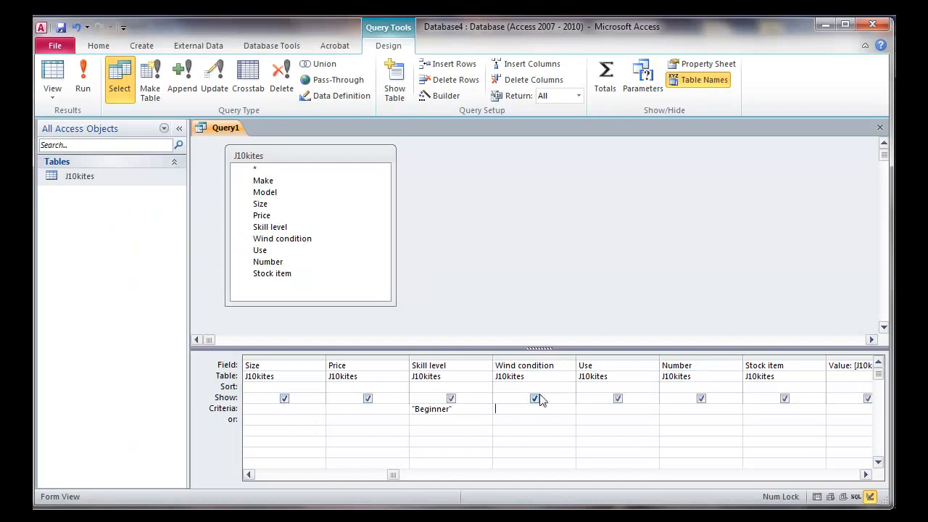
click(451, 398)
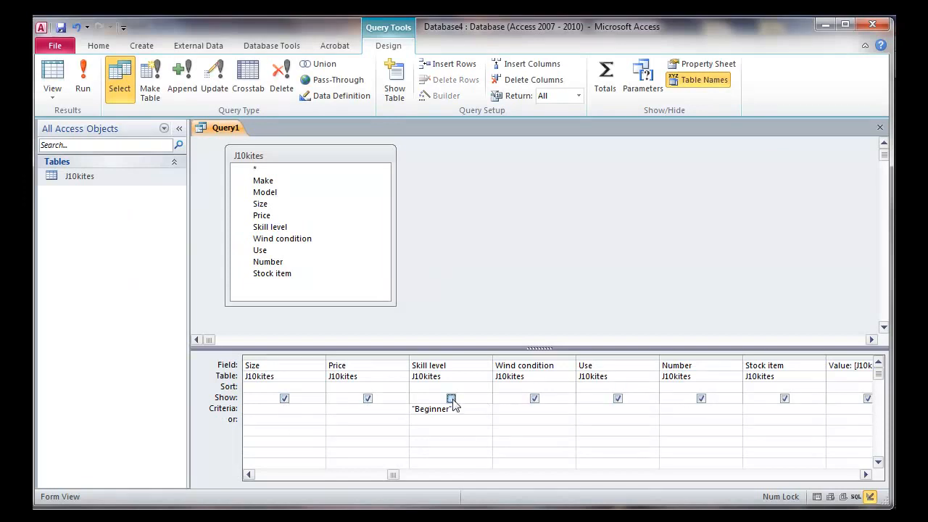
click(82, 72)
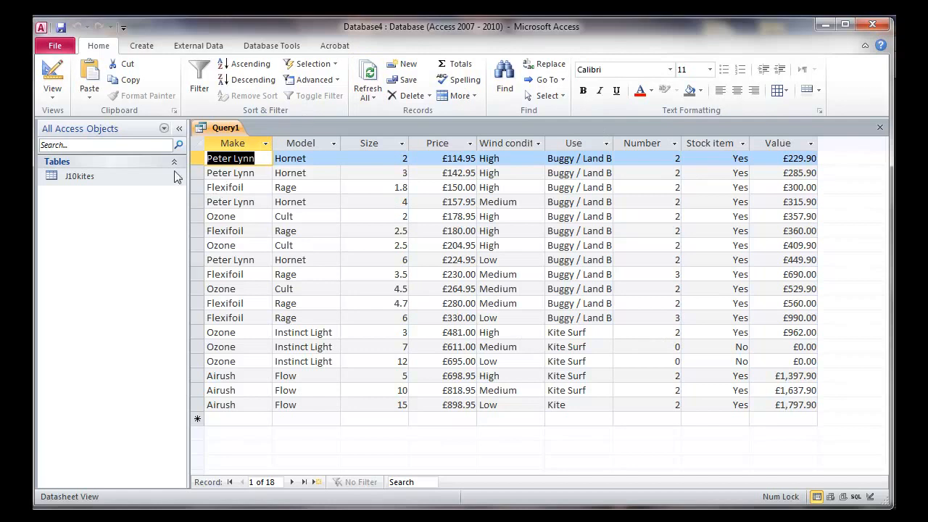
click(57, 74)
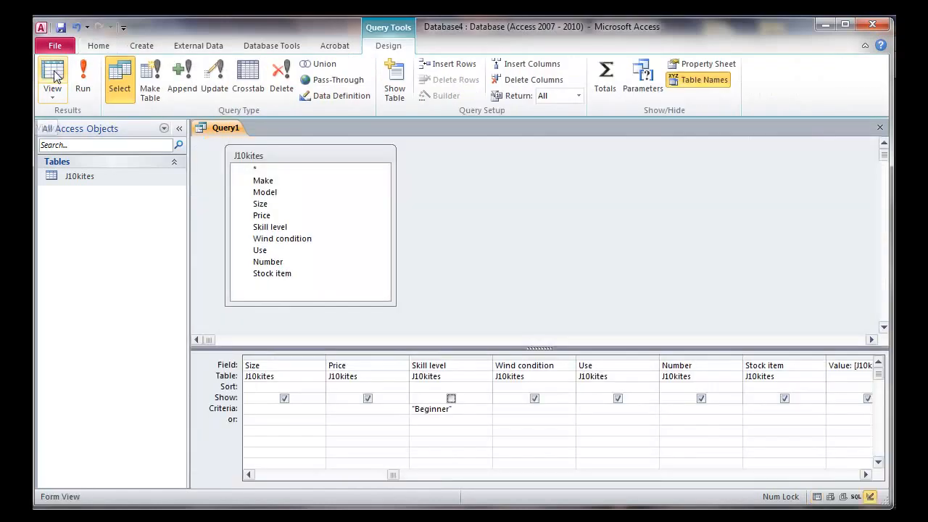
click(450, 398)
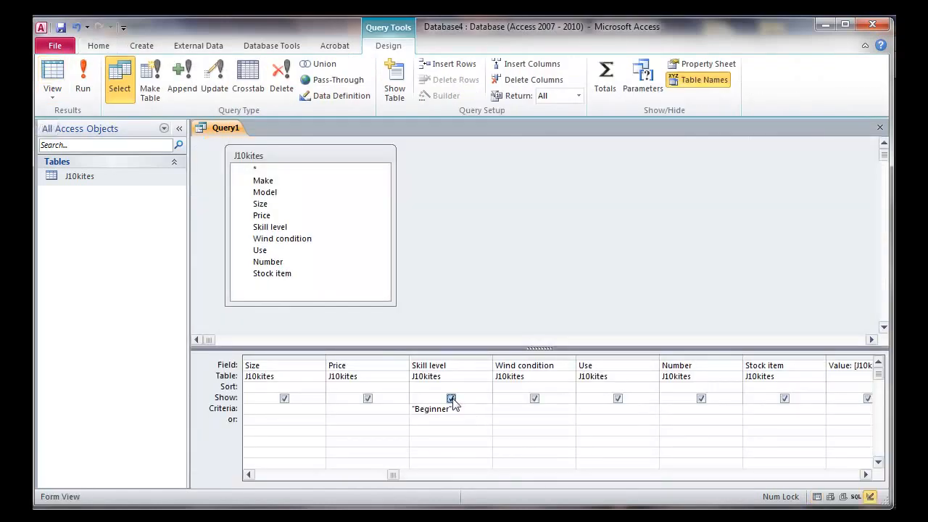
Check the question number in the question paper, close the query and save it as Q41.
key(alt+Tab)
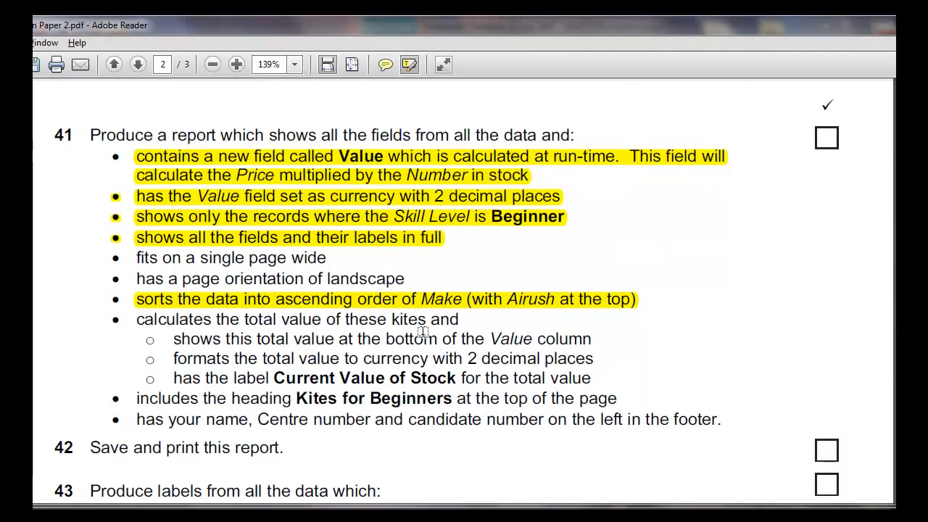
key(alt+Tab)
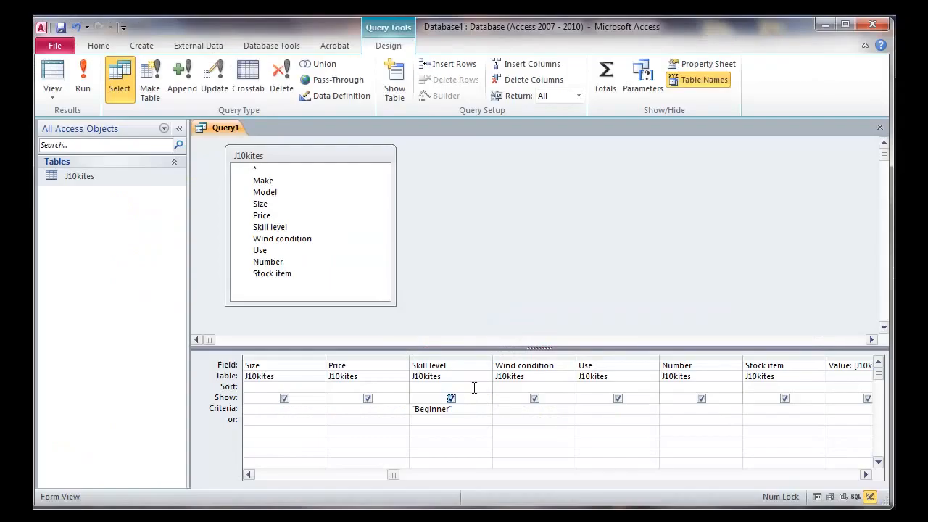
key(alt+Tab)
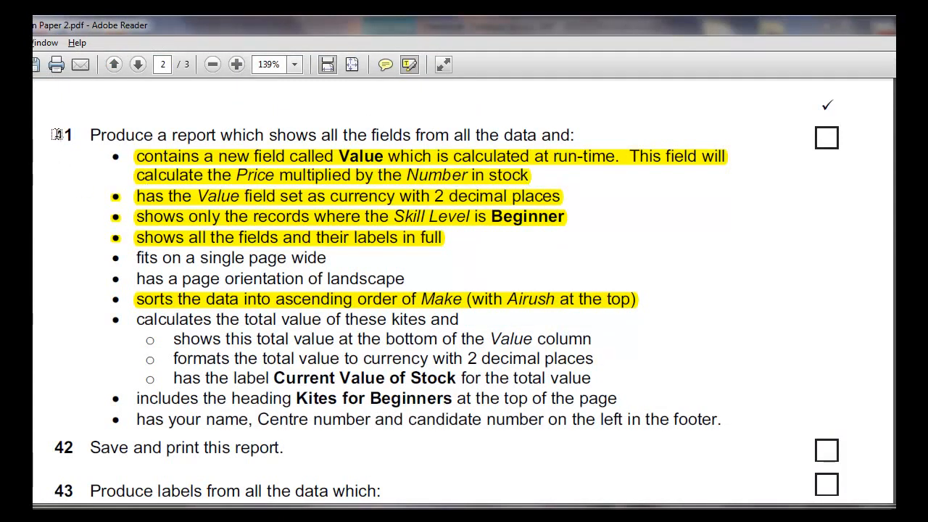
key(alt+Tab)
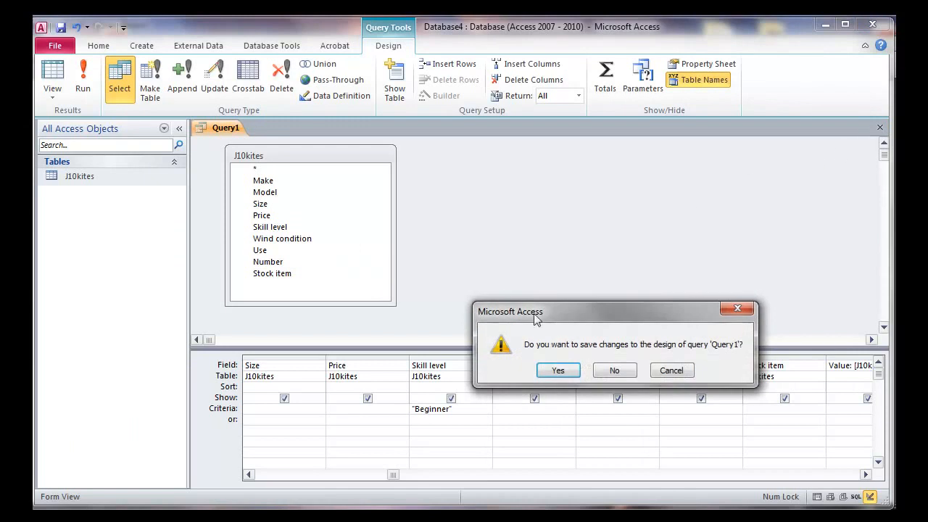
click(556, 370)
text(Que)
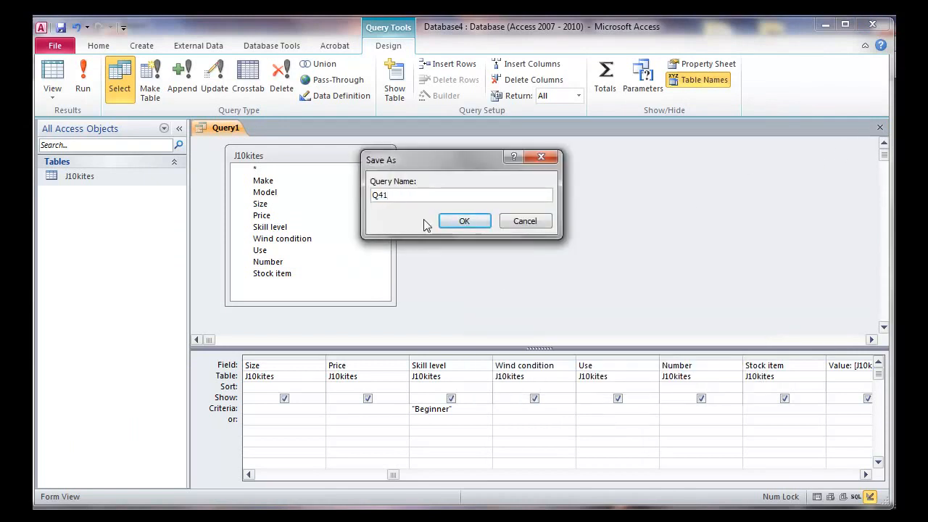
click(456, 222)
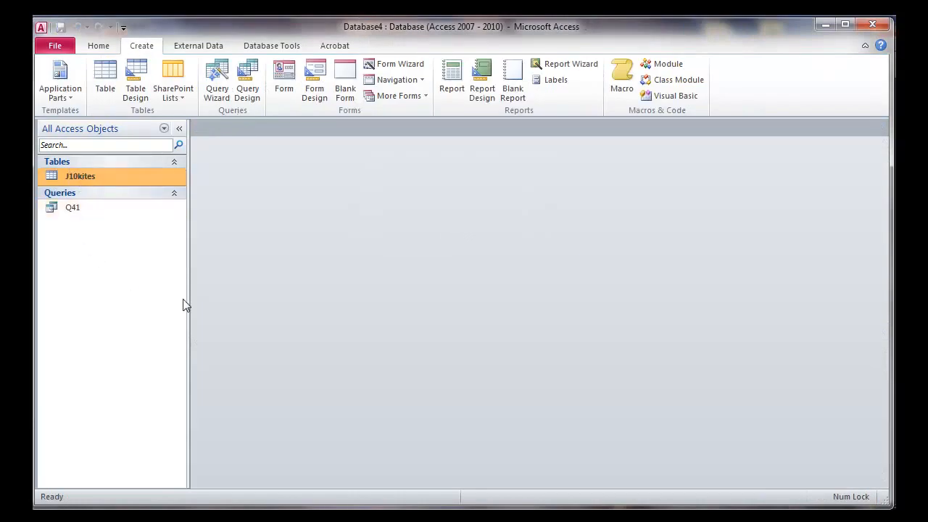
click(579, 69)
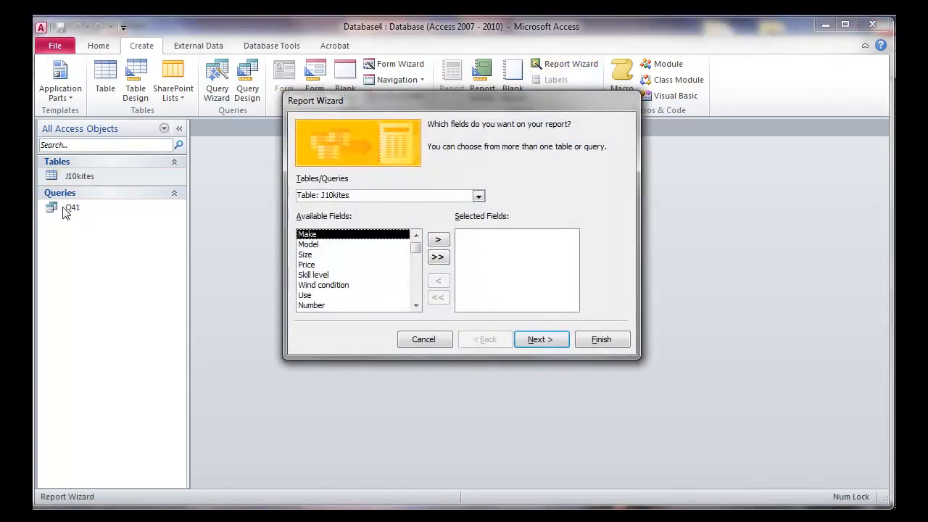
click(436, 261)
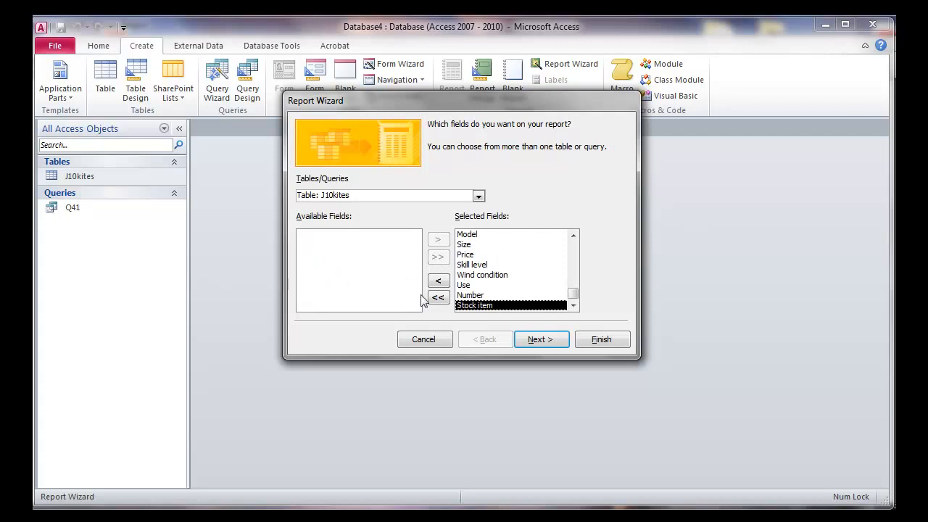
click(435, 341)
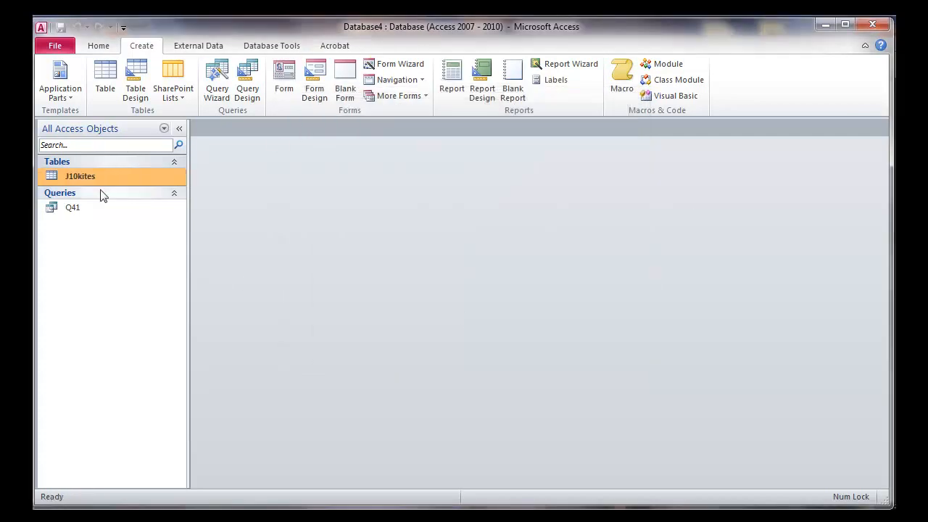
click(91, 210)
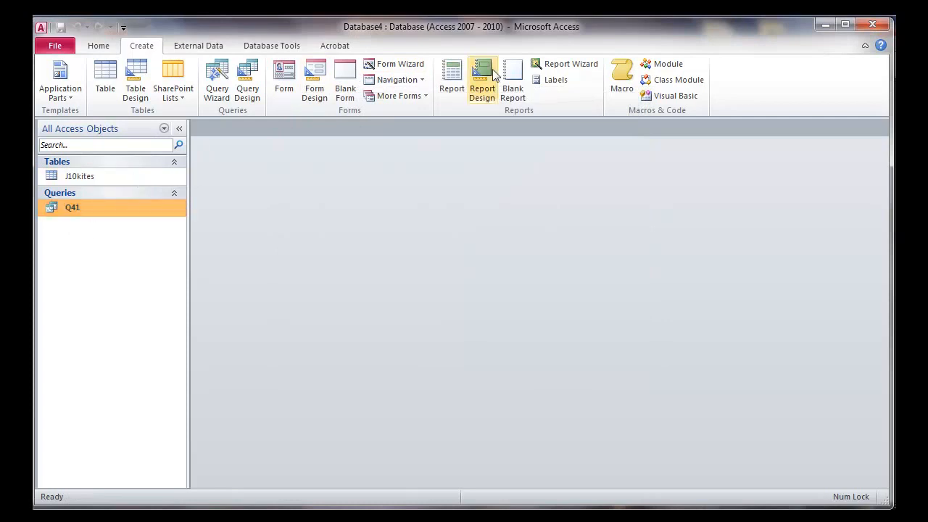
click(555, 66)
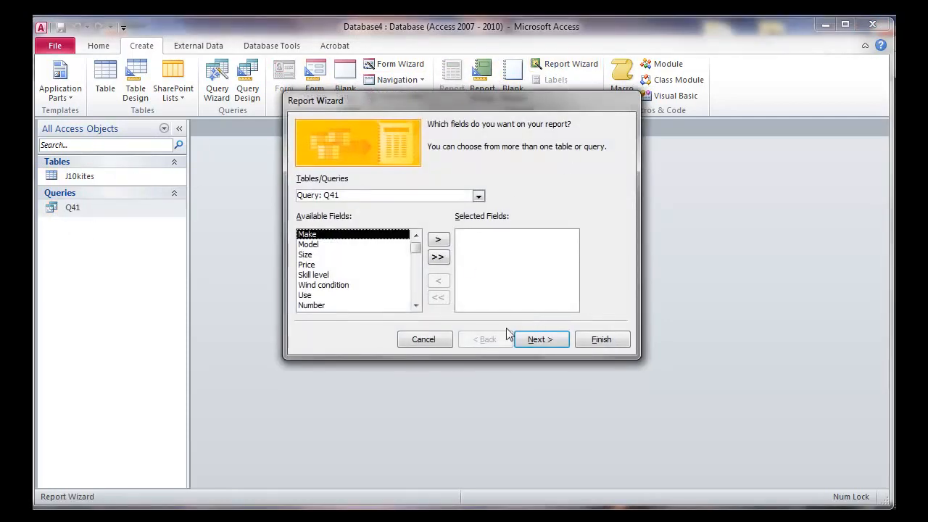
click(424, 340)
Start a Report Wizard report based on query Q41 with all its fields and no grouping levels.
click(88, 178)
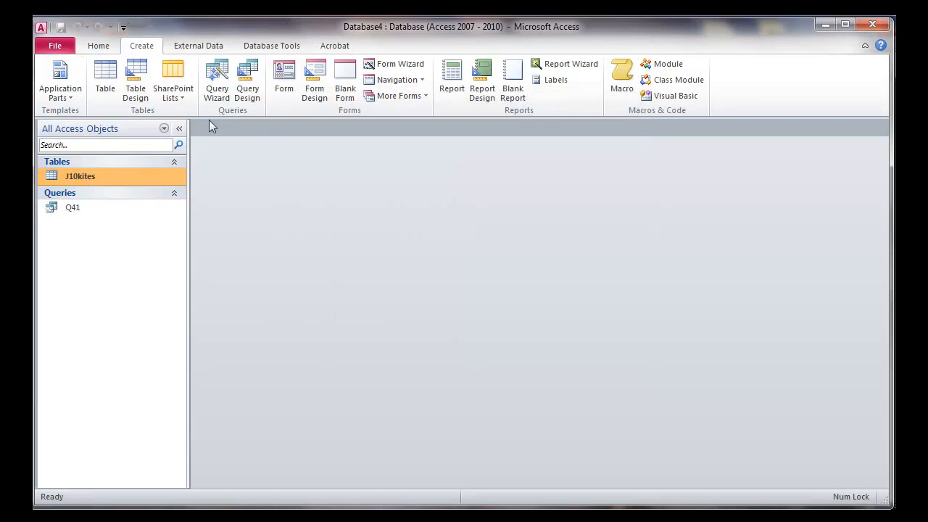
click(580, 72)
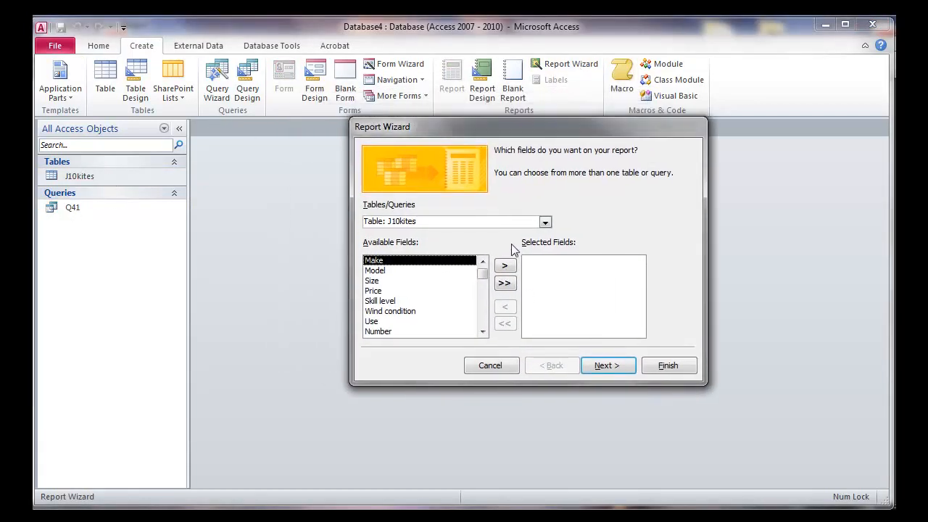
click(545, 223)
click(528, 242)
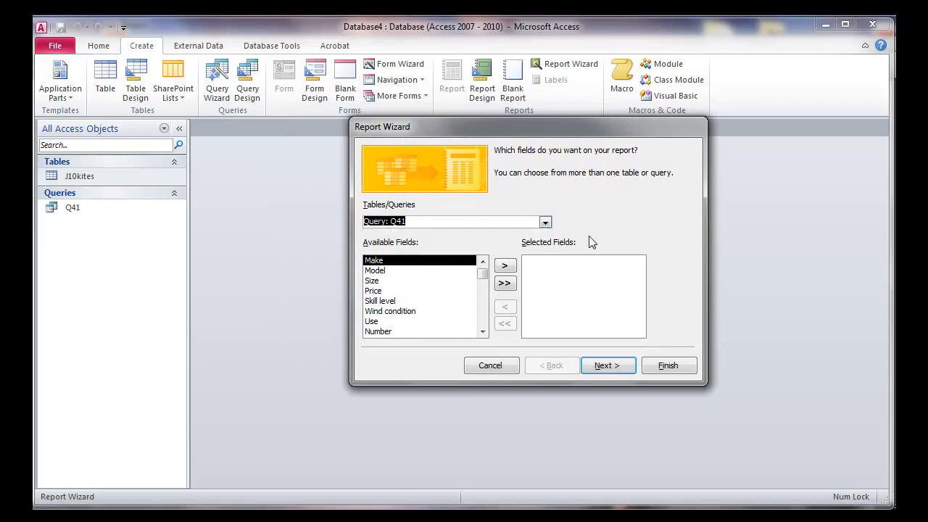
click(505, 285)
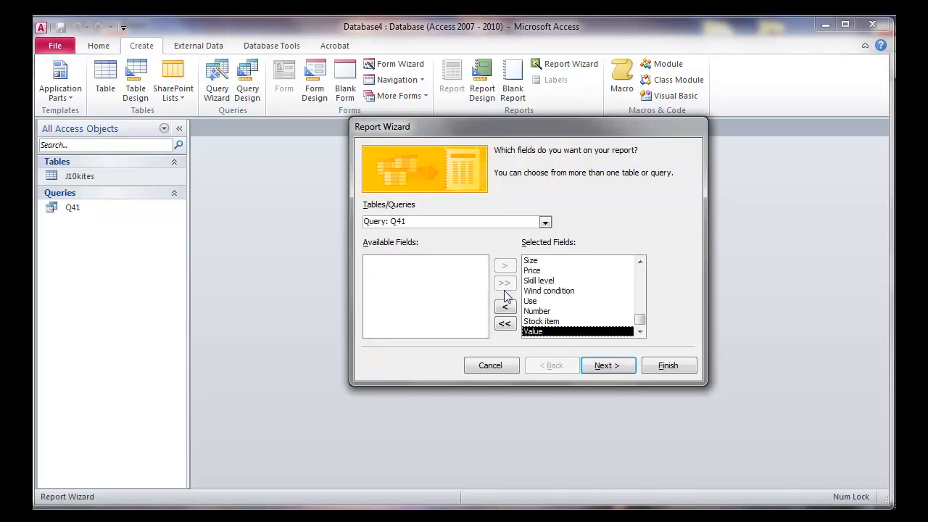
click(599, 366)
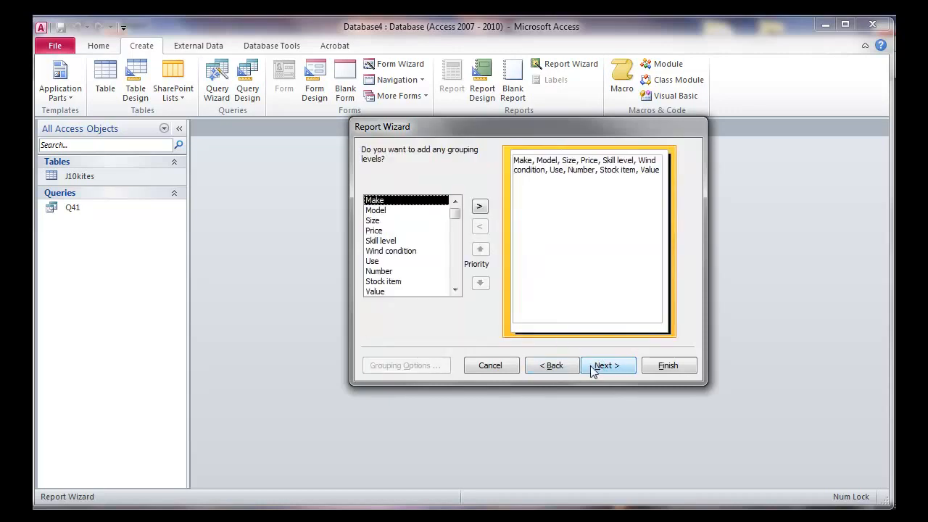
click(599, 366)
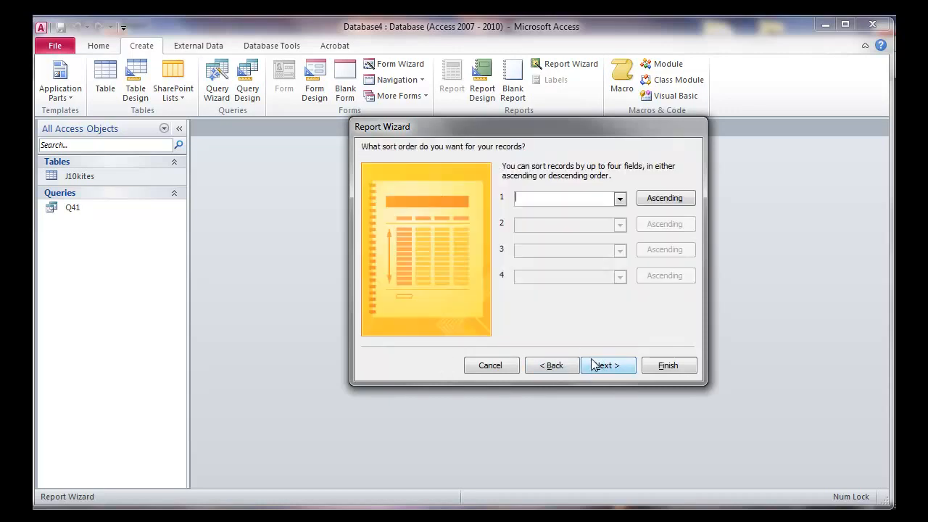
Sort the report's records in ascending order of Make, as required by the question paper.
key(alt+Tab)
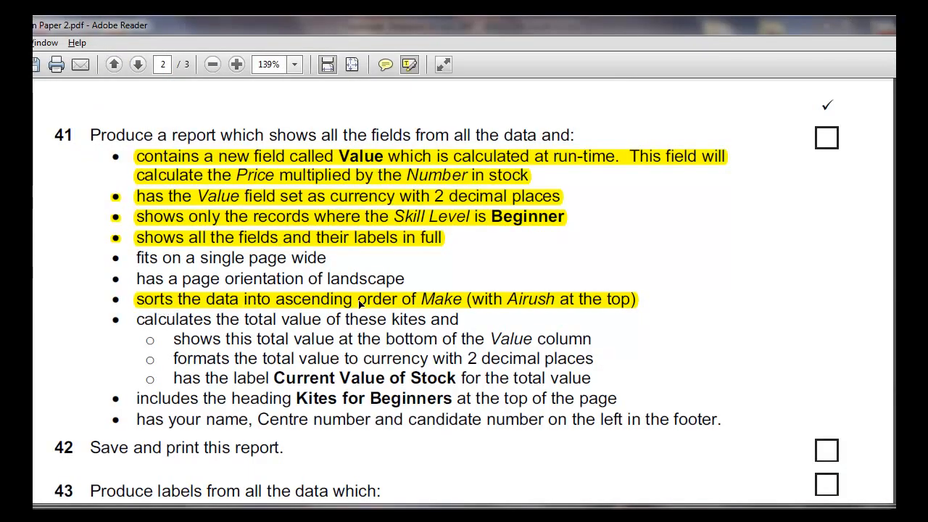
key(alt+Tab)
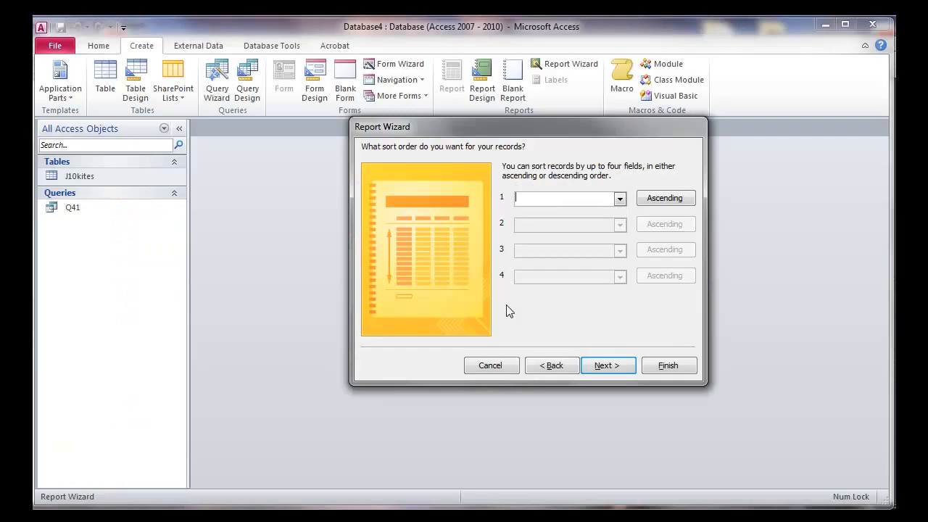
click(621, 199)
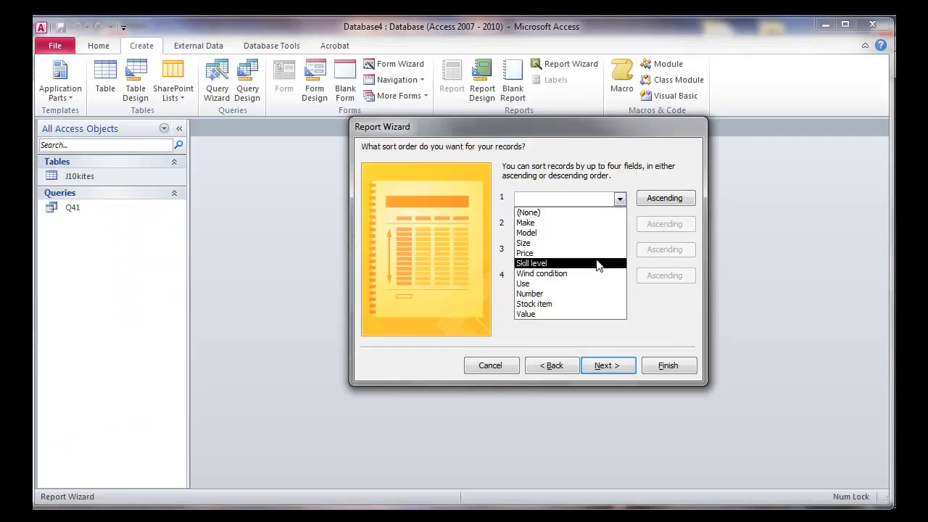
click(596, 223)
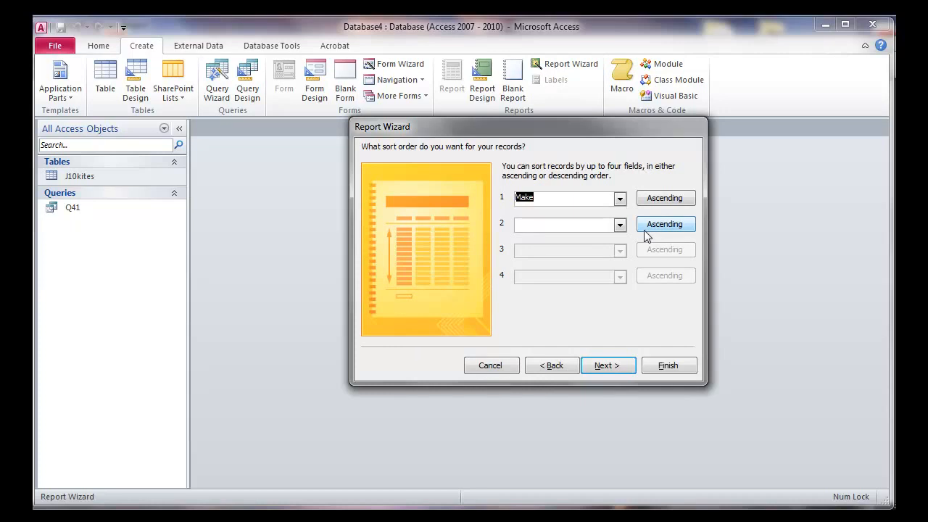
key(alt+Tab)
key(alt+Tab)
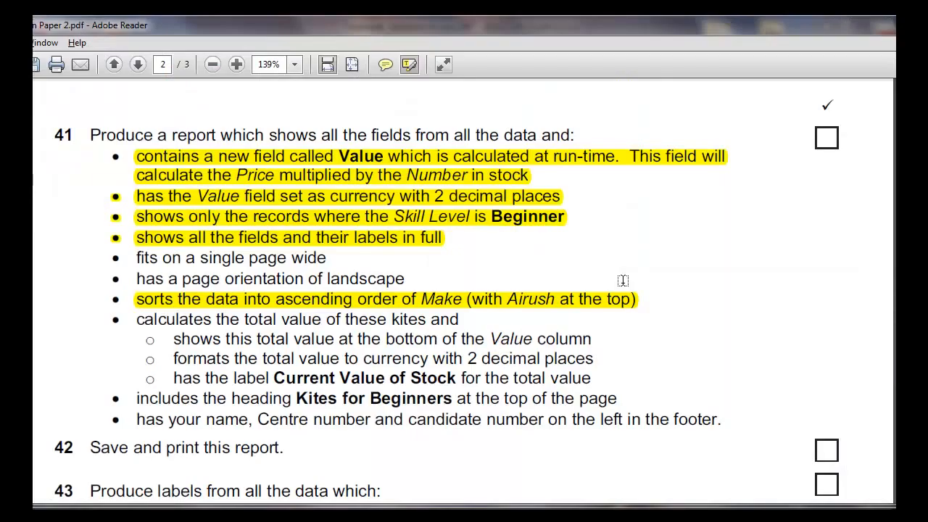
key(alt+Tab)
click(606, 366)
Check the page layout requirement in the question paper and set the report's orientation to Landscape.
key(alt+Tab)
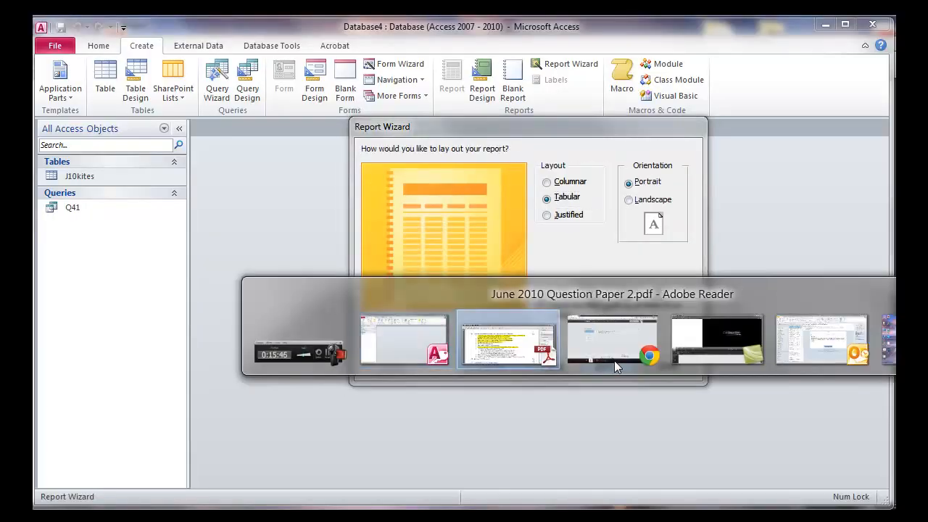
key(alt+Tab)
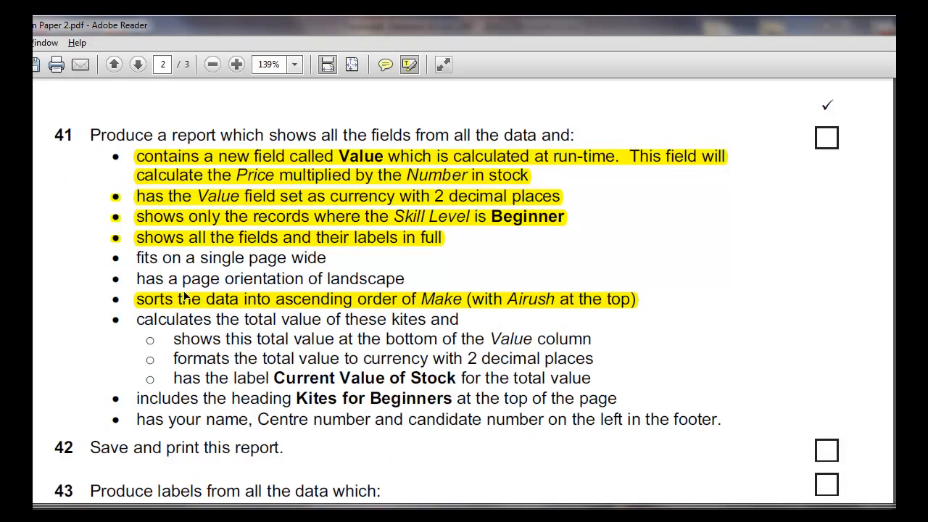
key(alt+Tab)
click(661, 199)
click(592, 366)
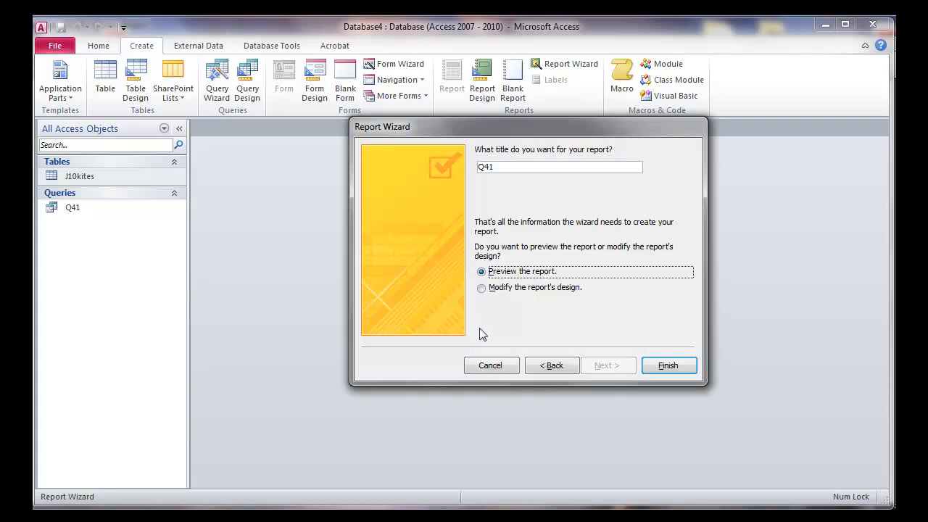
Switch to the question paper in Adobe Reader and highlight the required report heading Kites for Beginners.
key(alt+Tab)
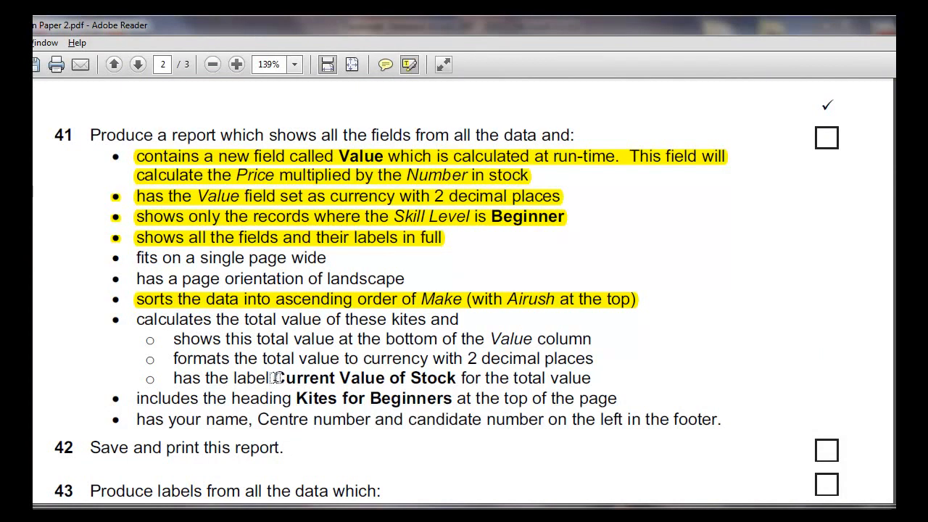
drag(296, 398, 437, 400)
right_click(437, 400)
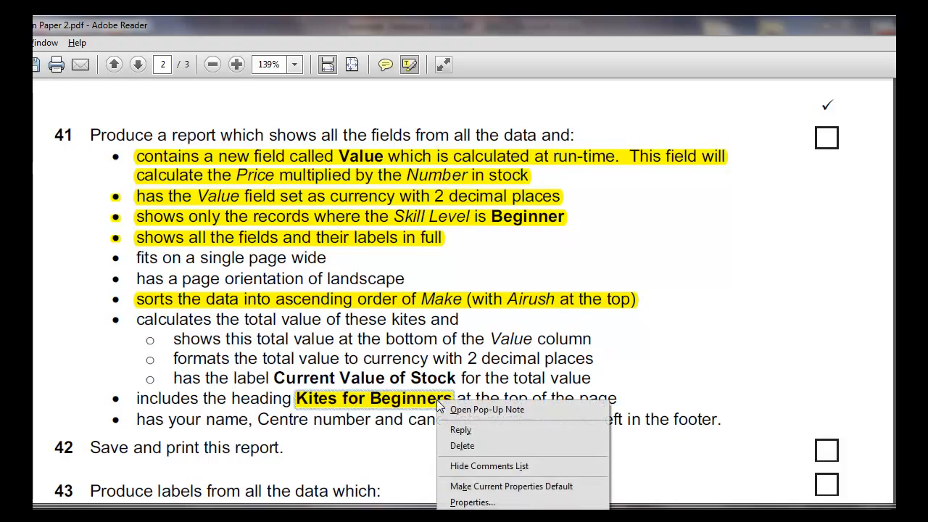
Title the Access report Kites for Beginners and generate its preview to compare with the question paper's requirements.
key(alt+Tab)
text(Kites )
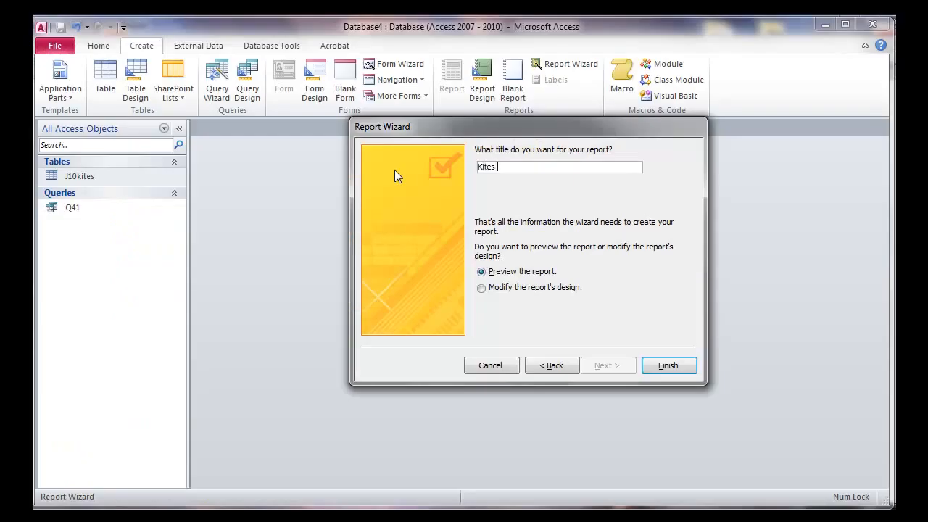
text(for Beginners)
click(656, 366)
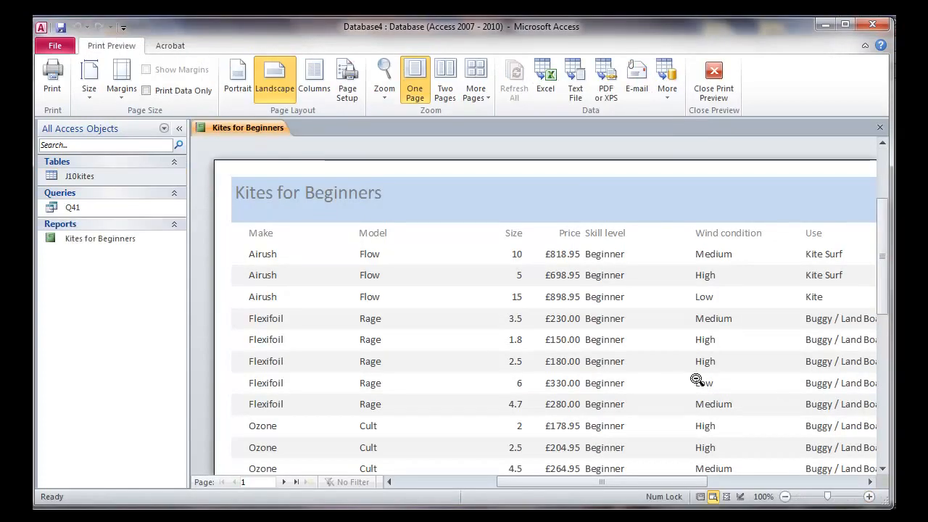
key(alt+Tab)
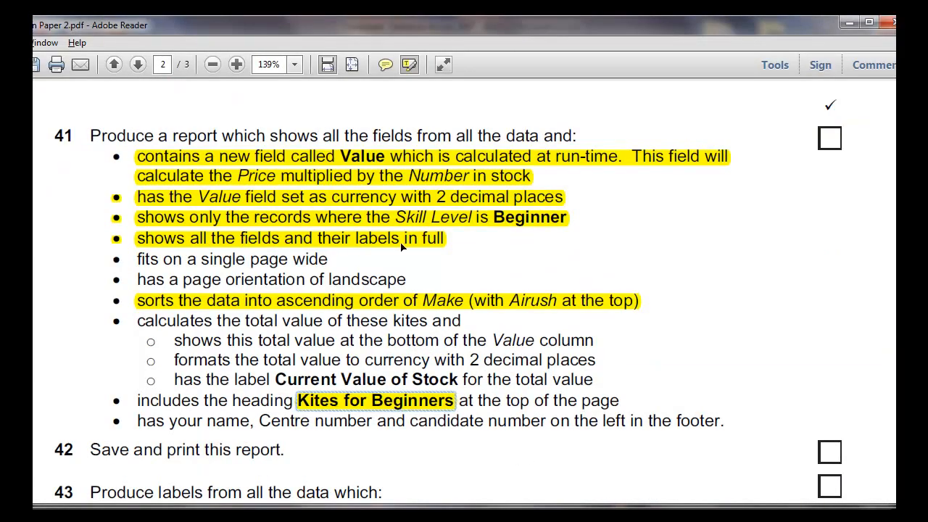
Switch back to Access, close the report's print preview after checking its columns, and open the report in Layout View.
key(alt+Tab)
drag(529, 477, 569, 480)
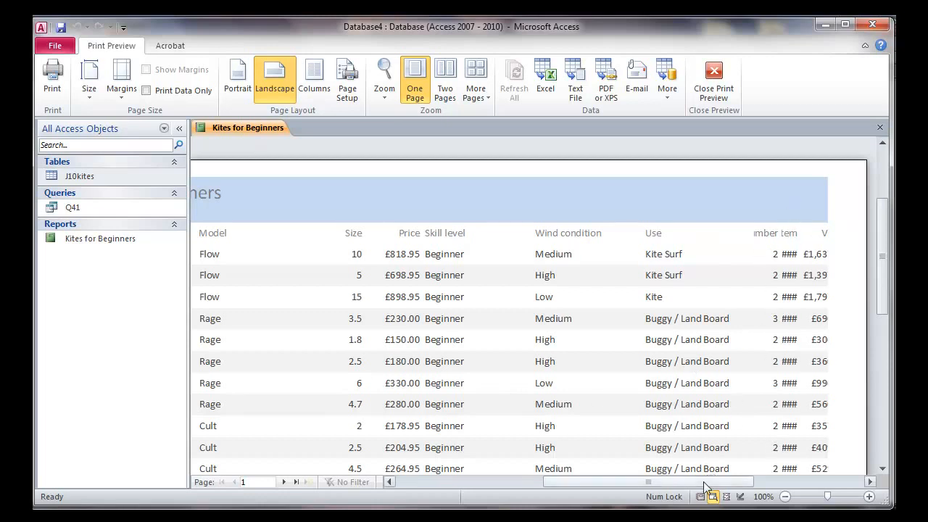
click(721, 92)
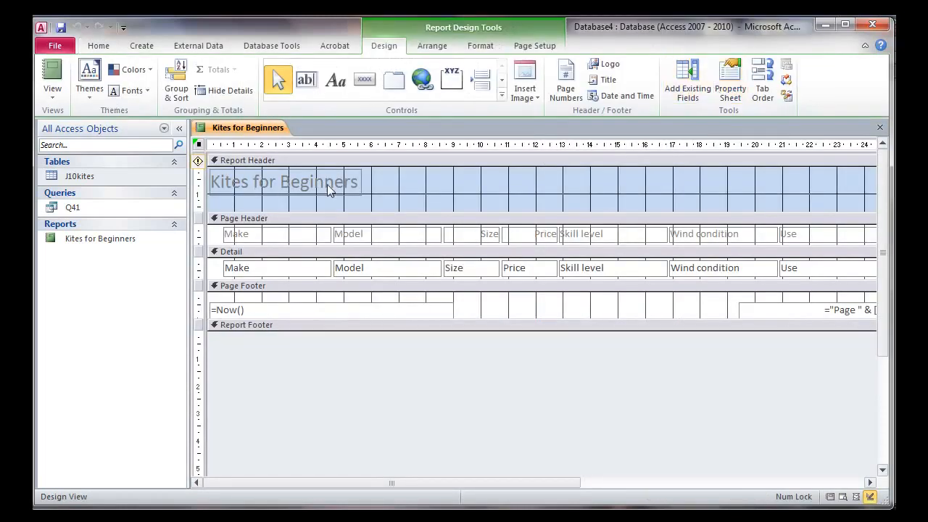
drag(449, 484, 606, 490)
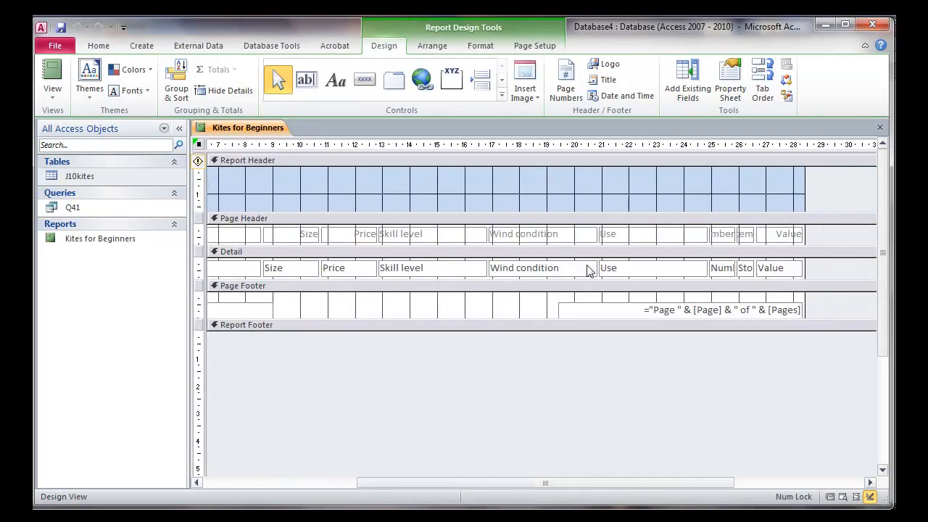
click(52, 85)
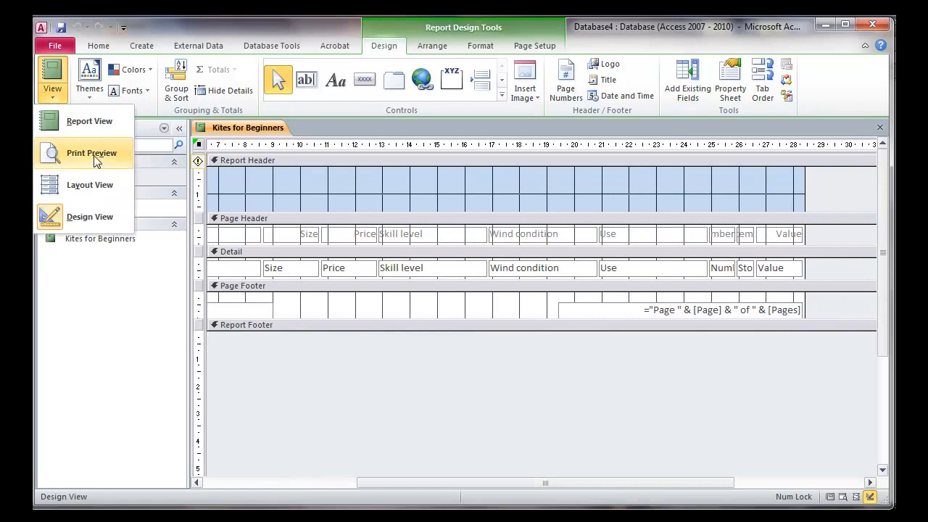
click(90, 186)
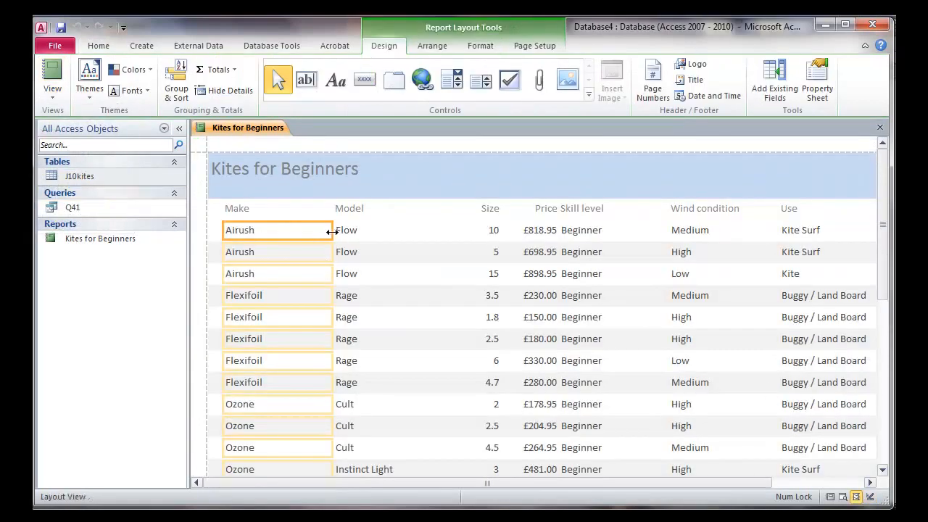
Narrow the Make column and fit the Model heading and values close beside it, just wide enough for their text.
drag(331, 231, 276, 231)
click(338, 192)
drag(332, 193, 272, 191)
drag(442, 192, 275, 211)
click(339, 209)
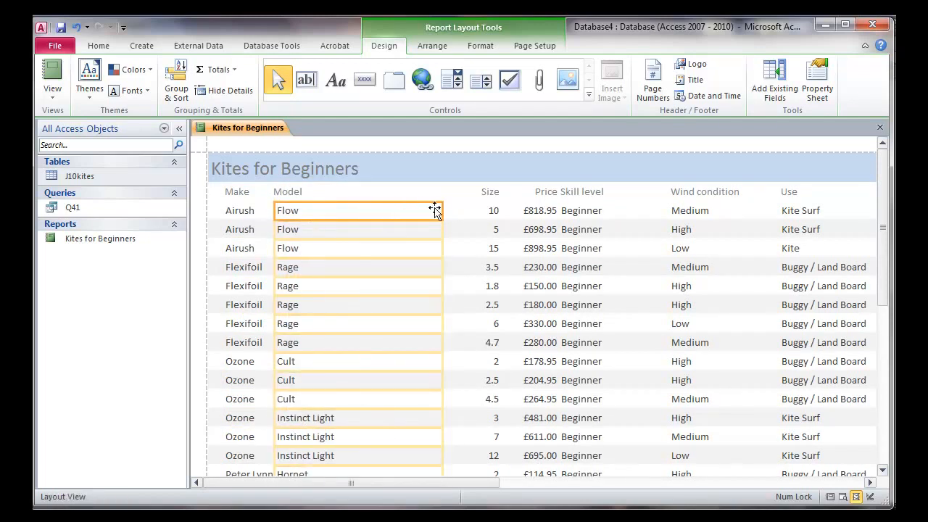
drag(446, 208, 348, 212)
Shift the Size heading and its values next to the Model column and narrow them.
click(491, 192)
drag(442, 193, 331, 191)
drag(500, 192, 375, 192)
click(490, 211)
click(484, 202)
drag(477, 217, 366, 211)
Move the Price heading and values together so they sit closer to the Size column.
click(532, 191)
shift+click(539, 211)
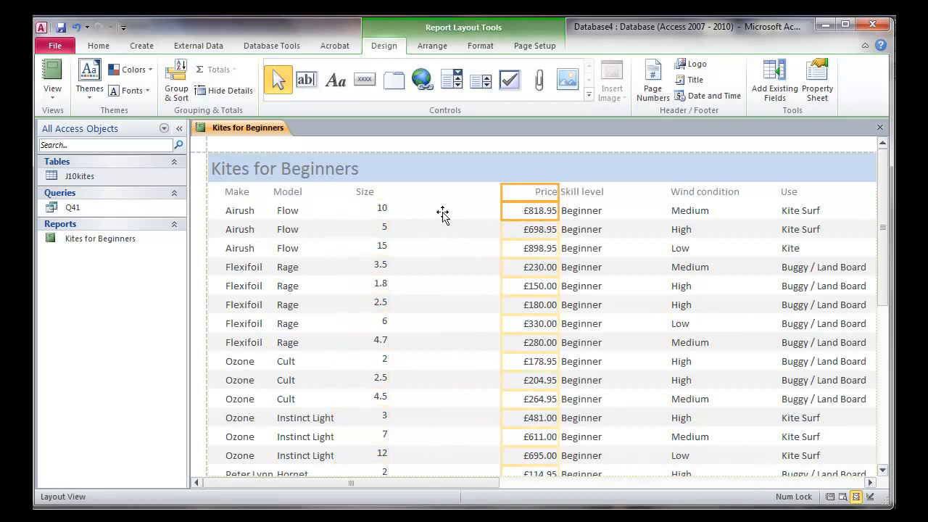
drag(409, 201, 408, 202)
Move the Skill level heading and values beside the Price column and narrow them to fit their text.
click(570, 191)
shift+click(569, 210)
drag(577, 201, 577, 202)
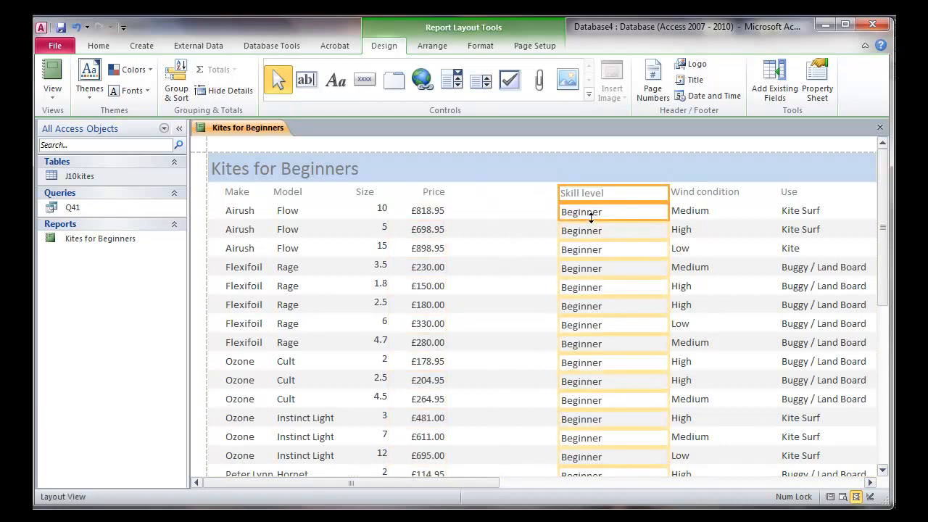
drag(588, 201, 472, 191)
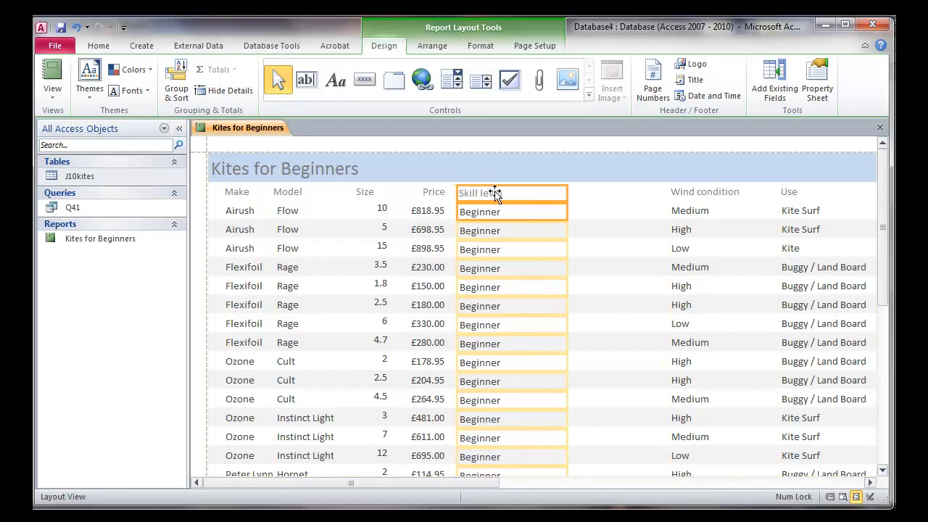
drag(567, 195, 532, 192)
Move the Wind condition, Use, Number, Stock item and Value columns together so they start beside Skill level.
click(870, 482)
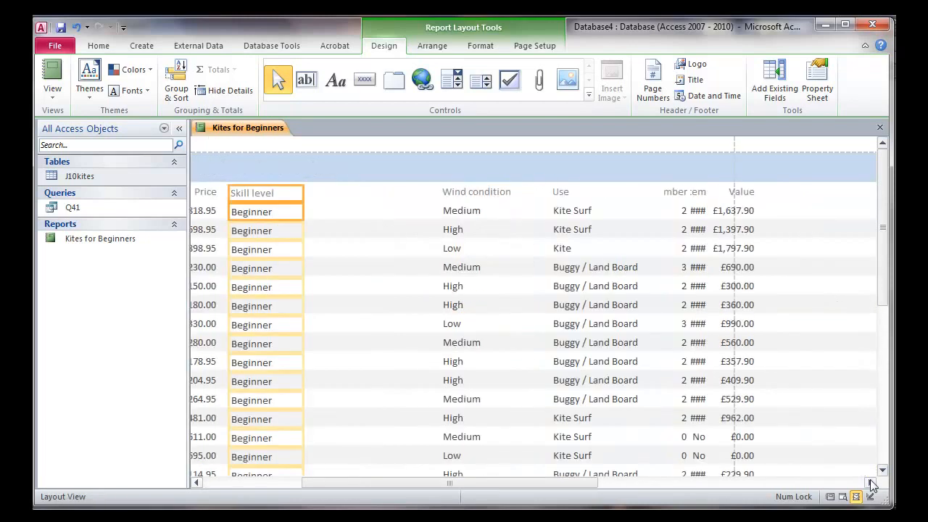
click(462, 192)
shift+click(468, 211)
shift+click(560, 192)
shift+click(656, 211)
shift+click(674, 192)
shift+click(698, 191)
shift+click(698, 209)
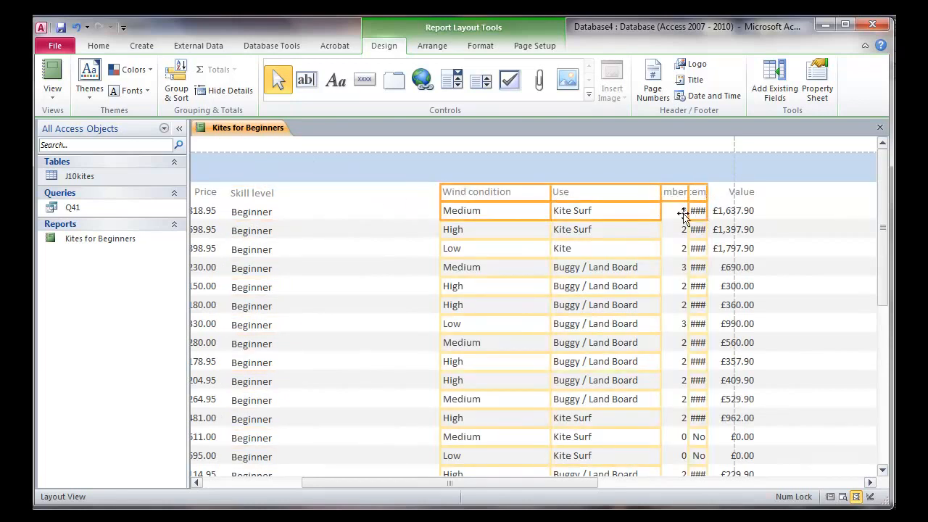
shift+click(721, 211)
shift+click(725, 197)
click(529, 185)
drag(530, 197, 376, 197)
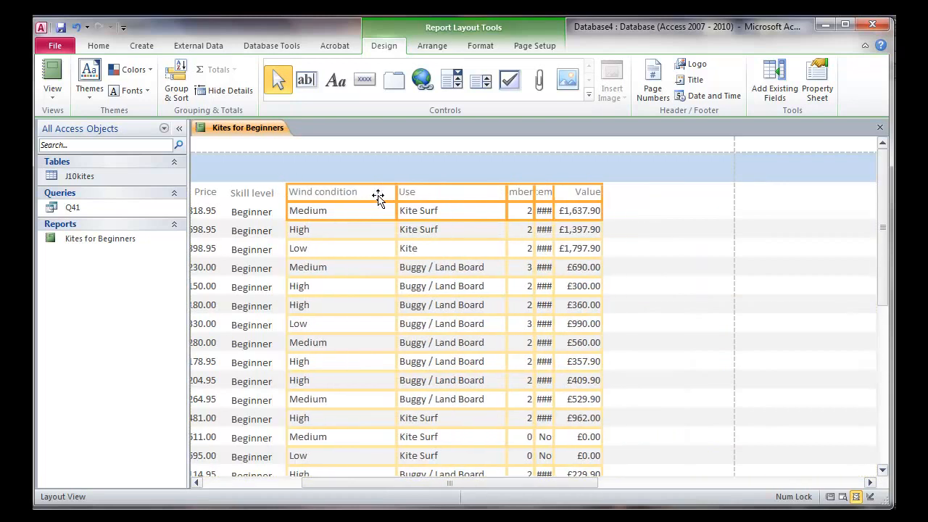
Narrow the Wind condition heading and values to free space before the Use column.
double_click(388, 194)
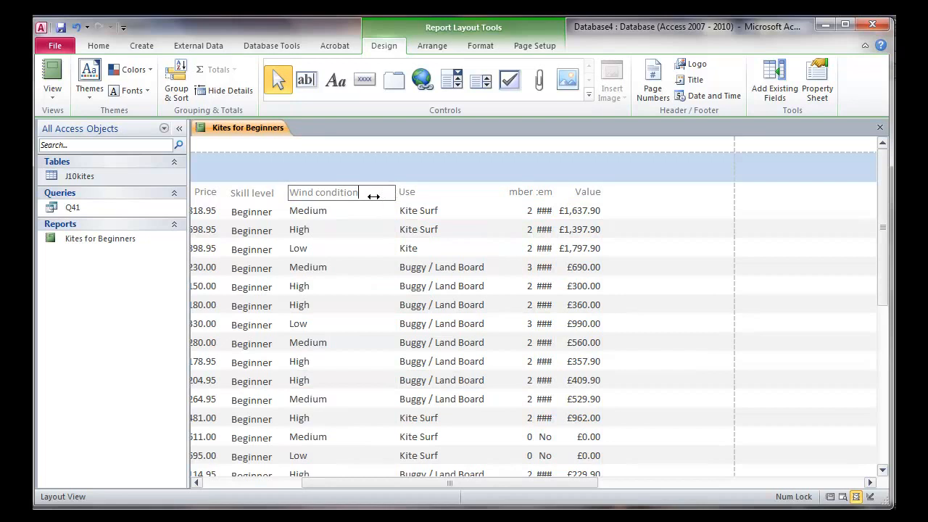
click(377, 193)
click(390, 218)
click(346, 215)
Shift the Use heading and values closer to Wind condition and narrow them while keeping Buggy / Land Board readable.
click(401, 194)
click(401, 193)
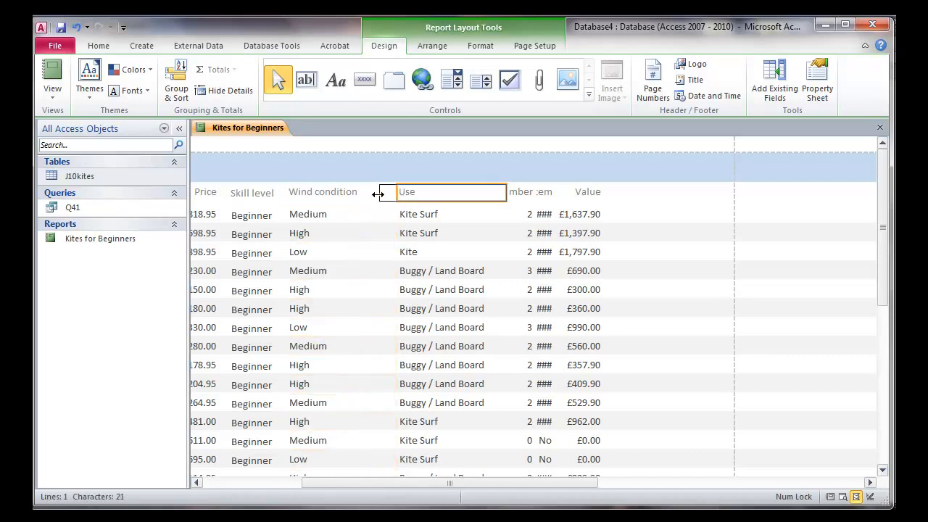
drag(372, 197, 371, 197)
drag(505, 194, 378, 214)
click(413, 214)
drag(504, 219, 475, 191)
Resize the Number heading and values so the full Number label fits between Use and Stock item.
click(515, 193)
click(521, 214)
mouse_move(508, 212)
mouse_down()
mouse_move(479, 213)
mouse_move(519, 214)
mouse_up()
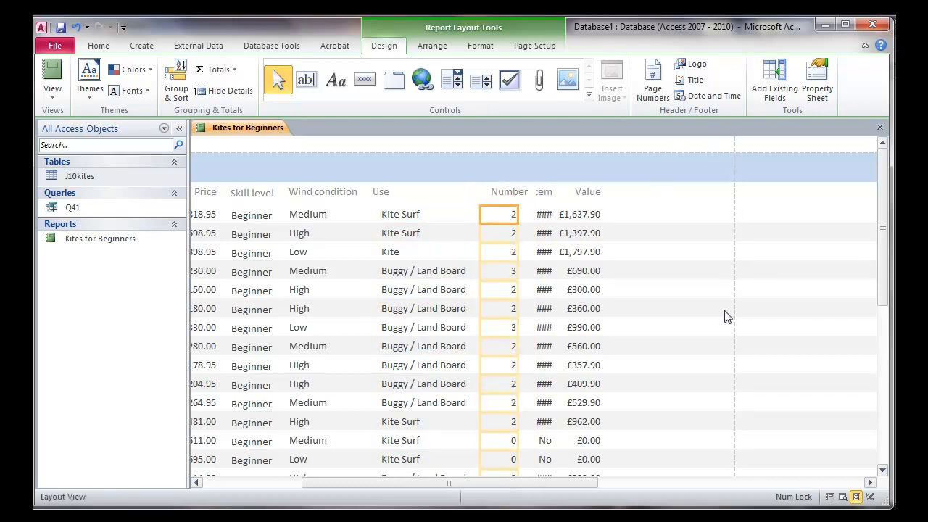
Shift the Value heading and values towards the page margin, leaving room for a wider Stock item column.
click(588, 193)
drag(602, 193, 665, 193)
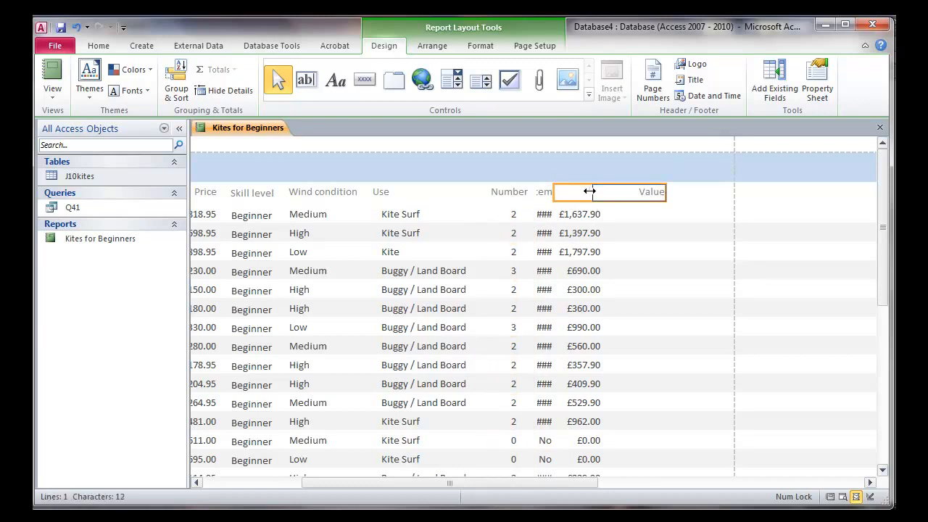
click(591, 213)
drag(602, 215, 664, 216)
click(544, 192)
click(586, 219)
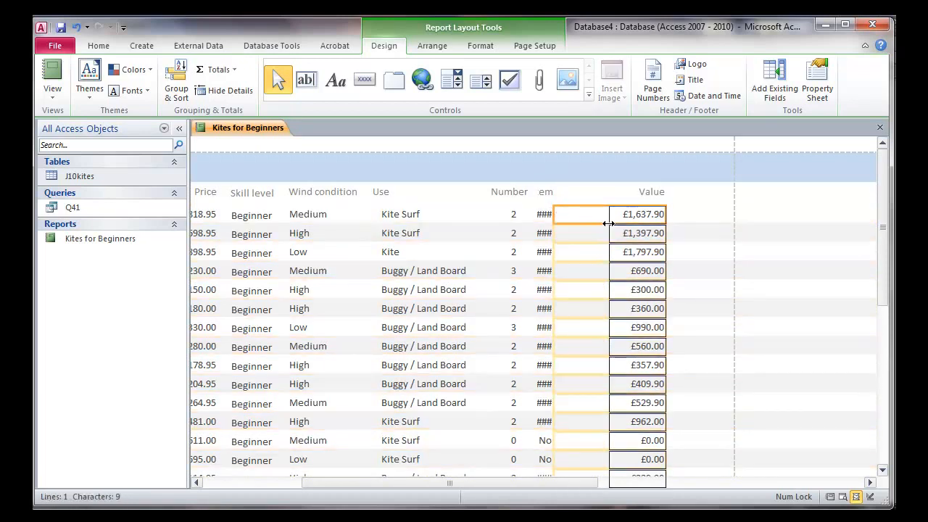
Widen the Stock item heading and values so the full label and every Yes/No entry fit.
click(545, 193)
drag(555, 193, 607, 216)
click(545, 215)
click(573, 251)
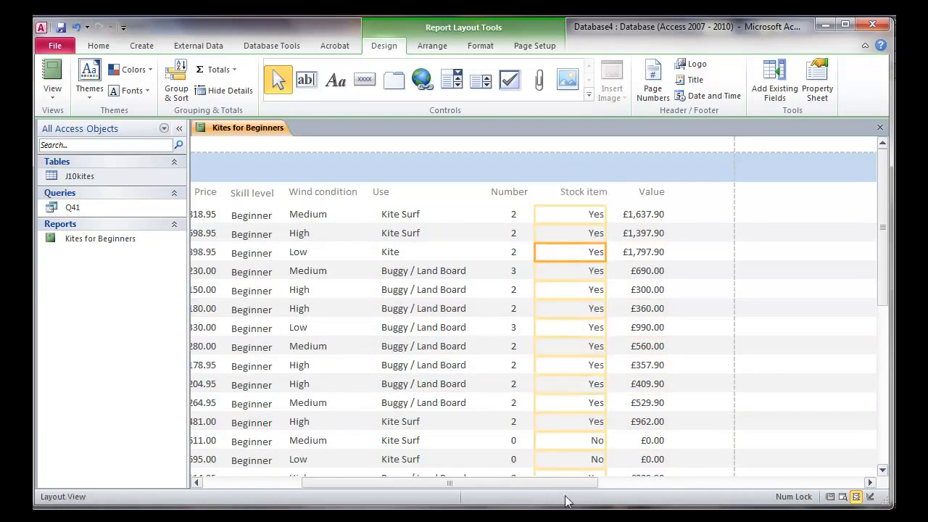
Add a Sum total for the Value field in Design View and widen the total's text box in the report footer.
drag(542, 484, 439, 482)
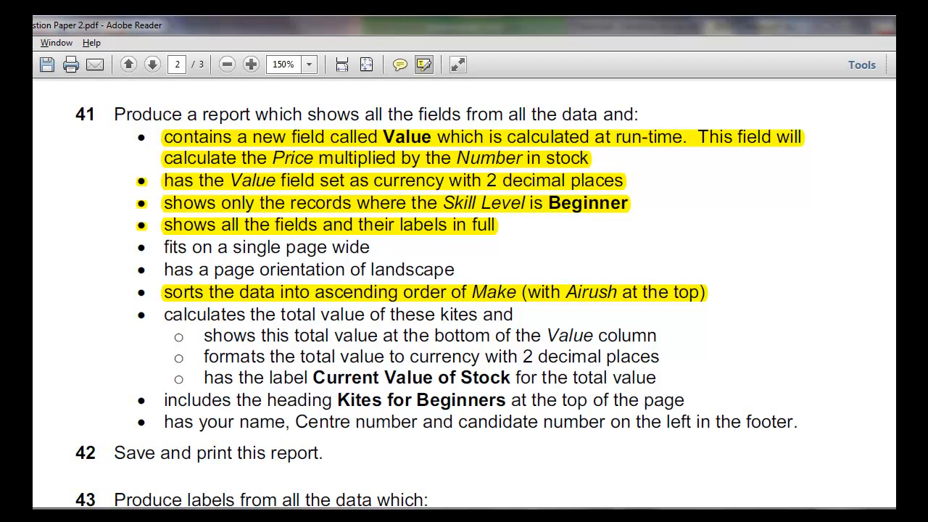
key(alt+Tab)
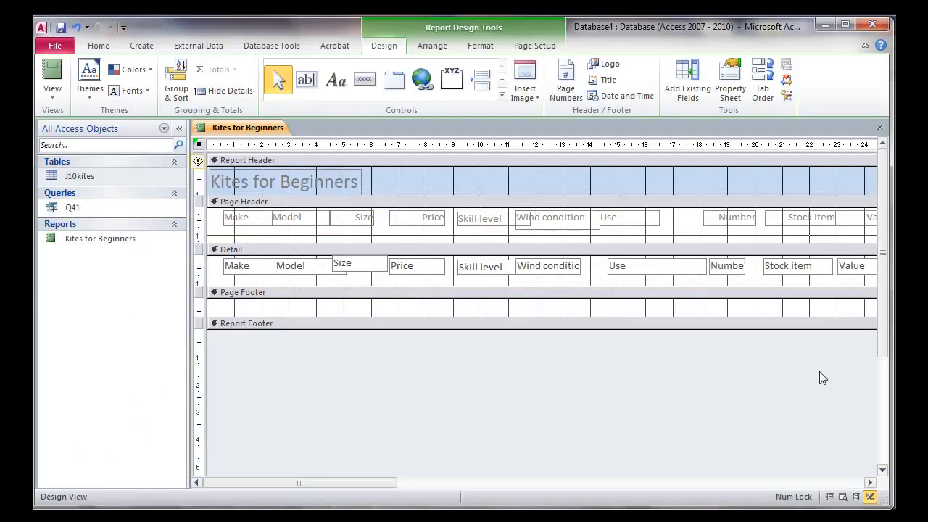
drag(328, 483, 413, 487)
click(661, 266)
click(661, 267)
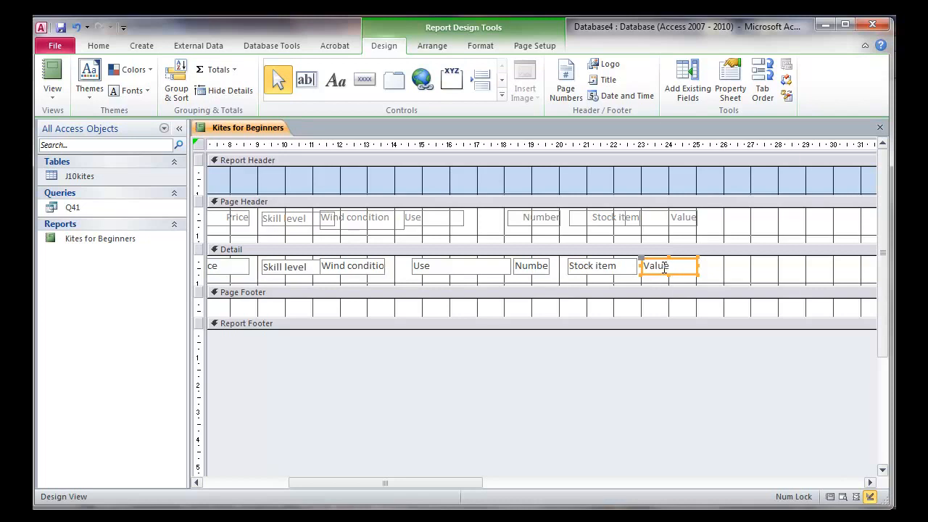
right_click(664, 268)
mouse_move(705, 377)
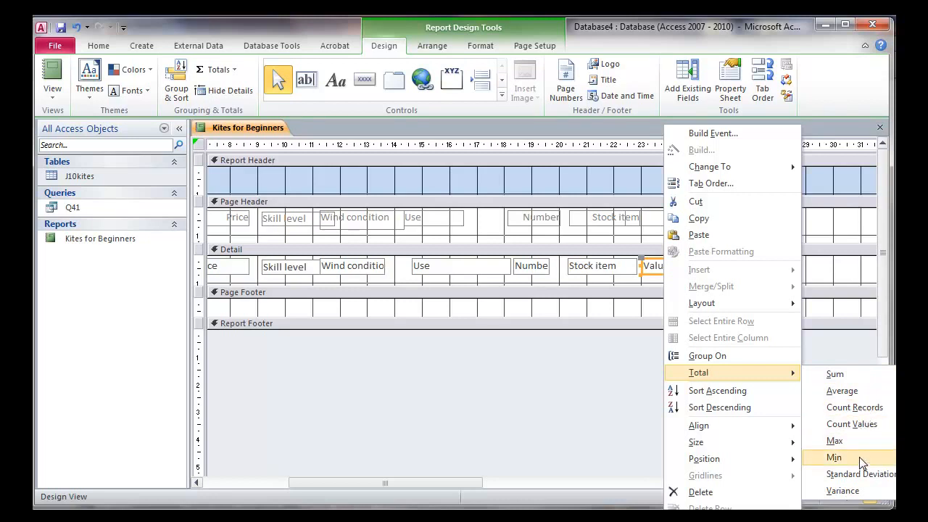
click(833, 374)
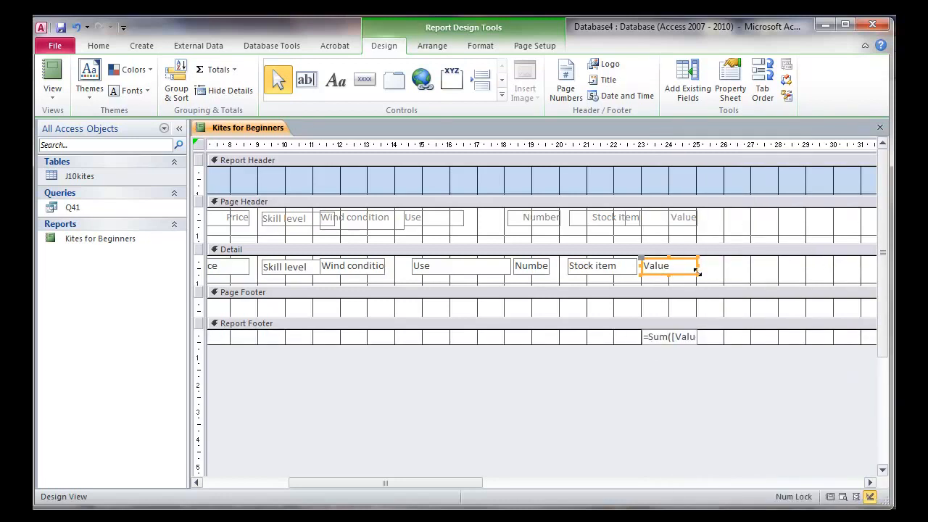
click(669, 340)
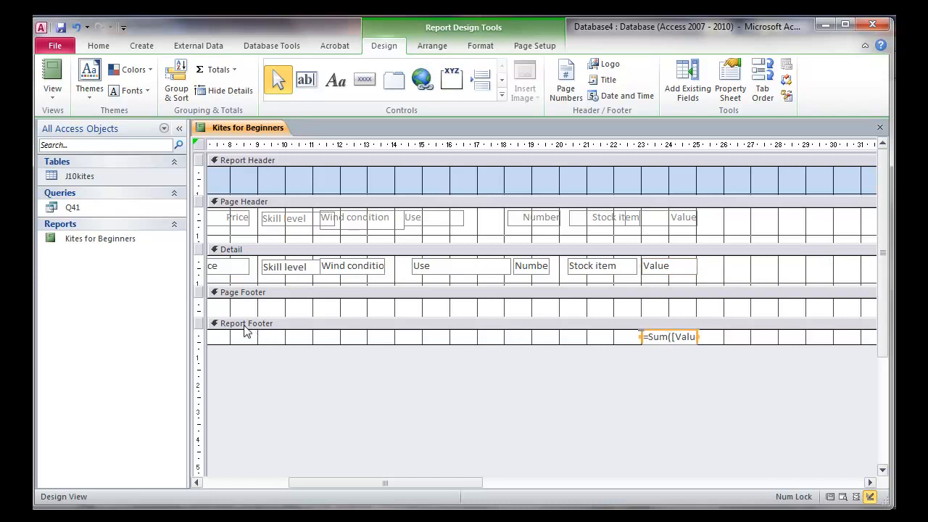
drag(641, 335, 615, 335)
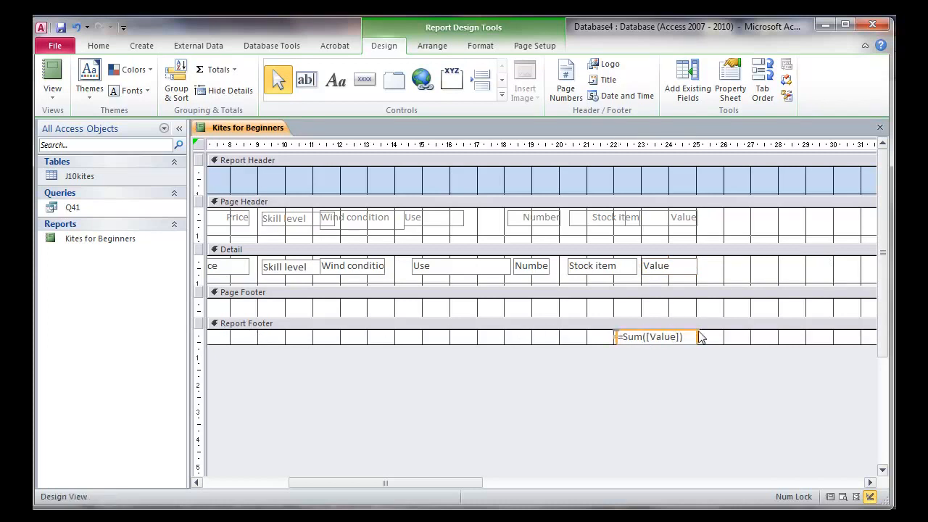
Try placing the Sum total in the page footer and check it below the Value column in Report View.
drag(669, 331, 672, 304)
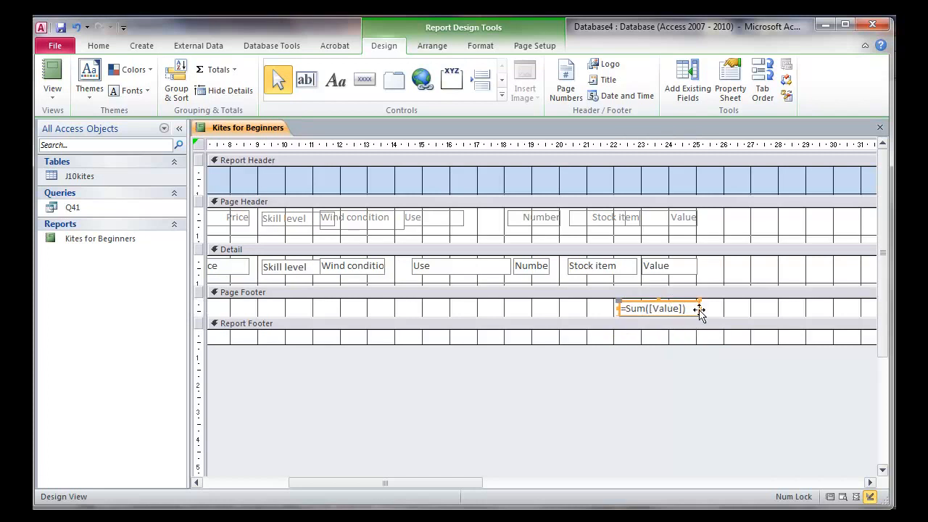
click(52, 86)
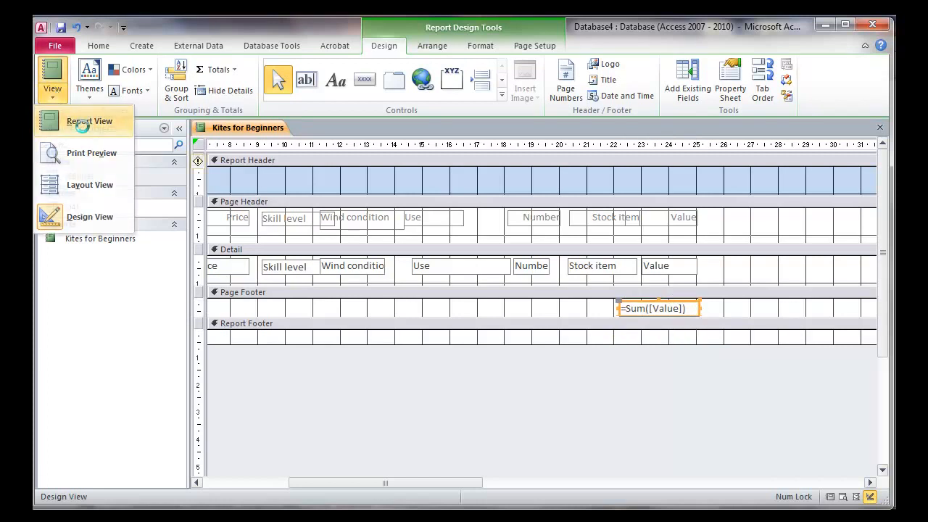
click(82, 125)
scroll(765, 384, down, 10)
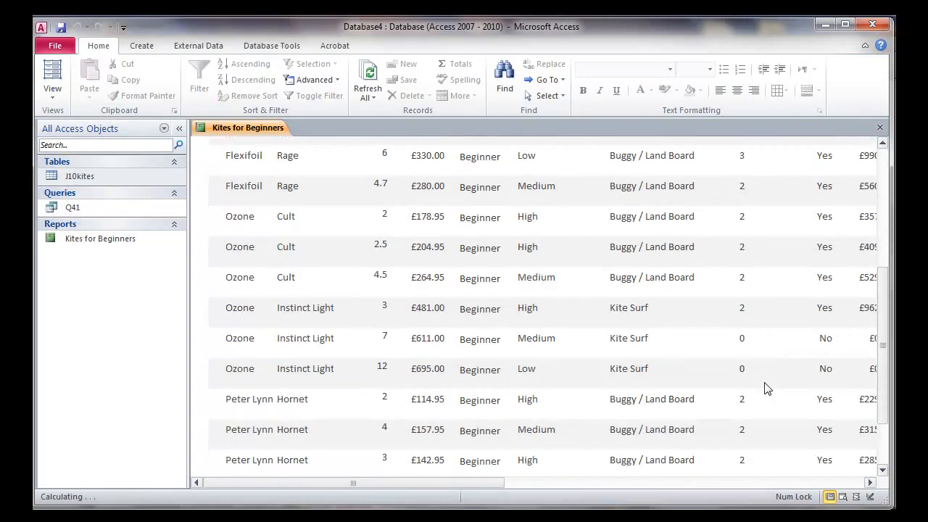
drag(425, 482, 561, 484)
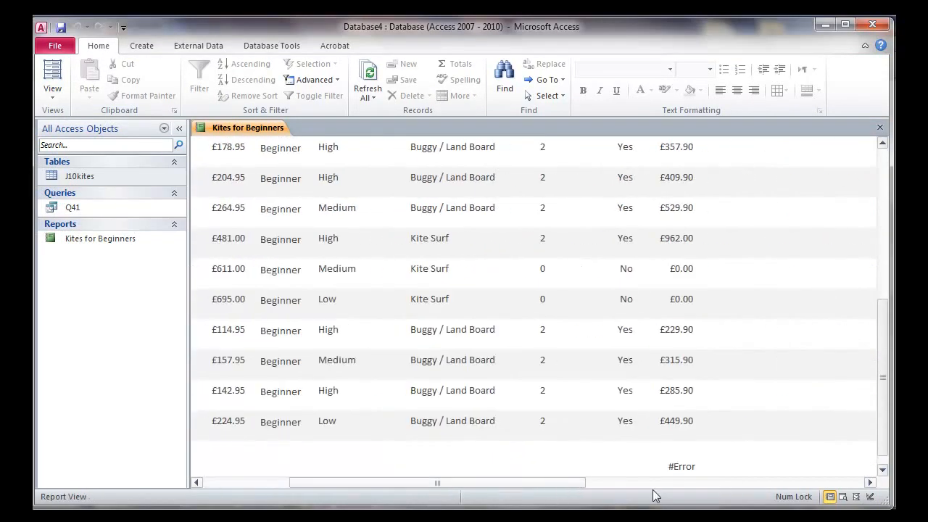
Return to Design View and move the Sum total from the page footer into the report footer, beneath the Value field.
click(43, 86)
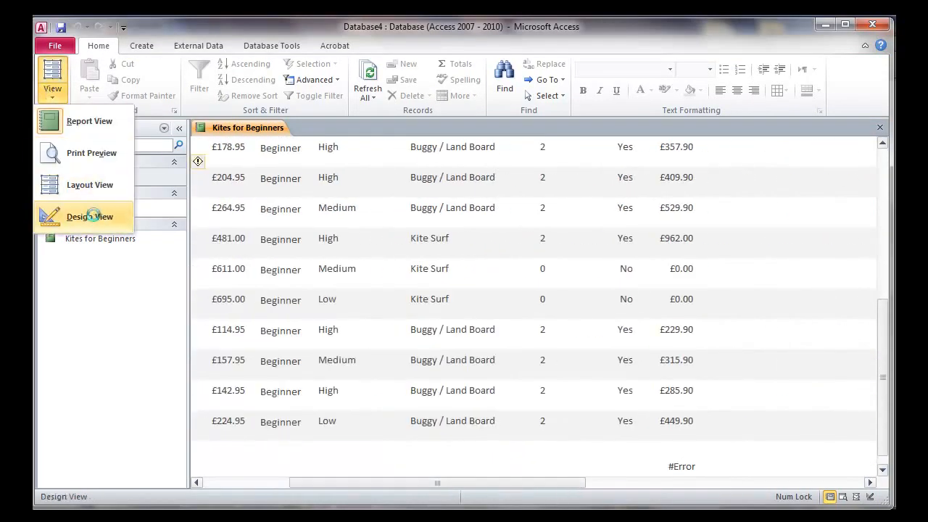
click(94, 215)
drag(352, 480, 455, 482)
drag(578, 341, 541, 351)
drag(589, 314, 588, 347)
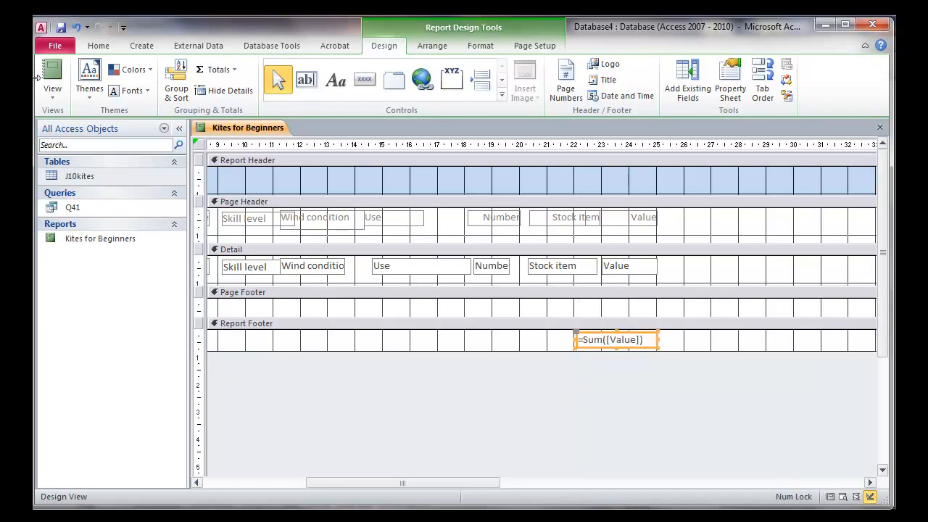
Check the total at the end of the Value column in Report View and return to Design View.
click(52, 93)
click(76, 130)
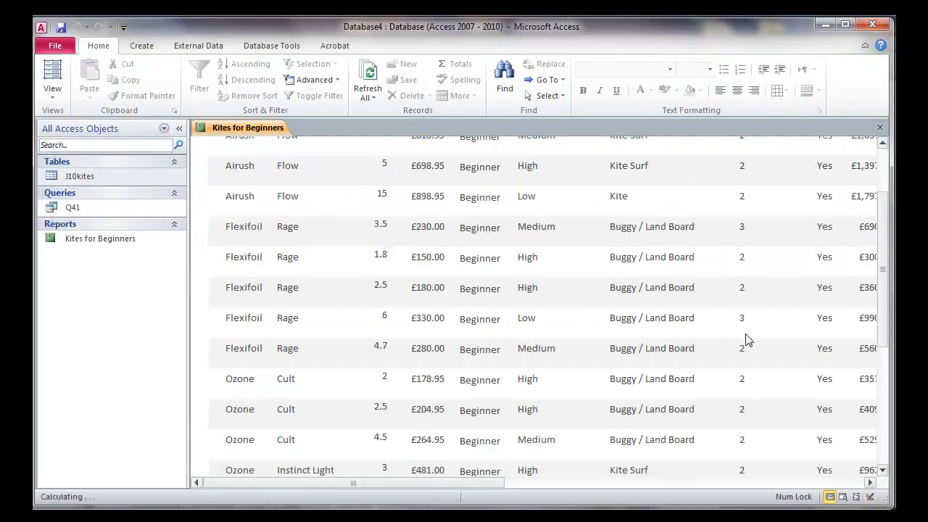
scroll(747, 338, down, 5)
drag(498, 482, 599, 482)
drag(563, 450, 608, 452)
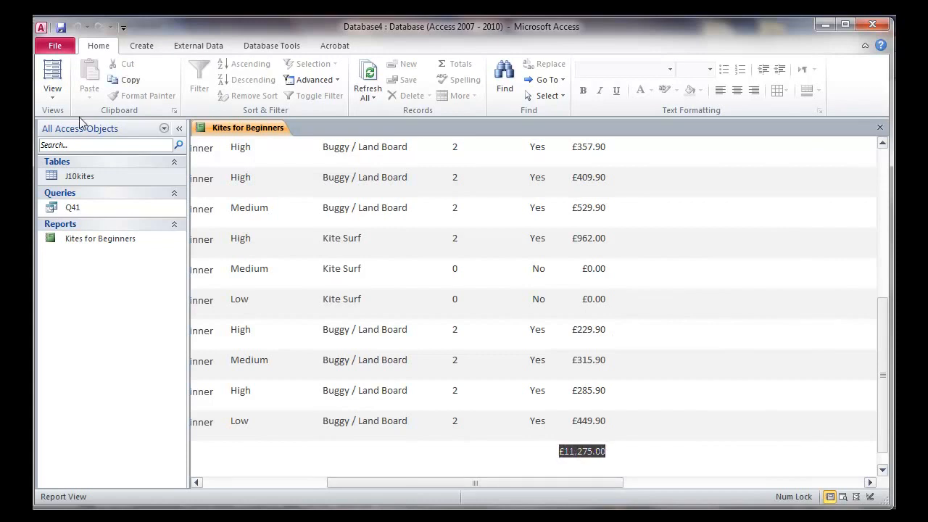
click(55, 96)
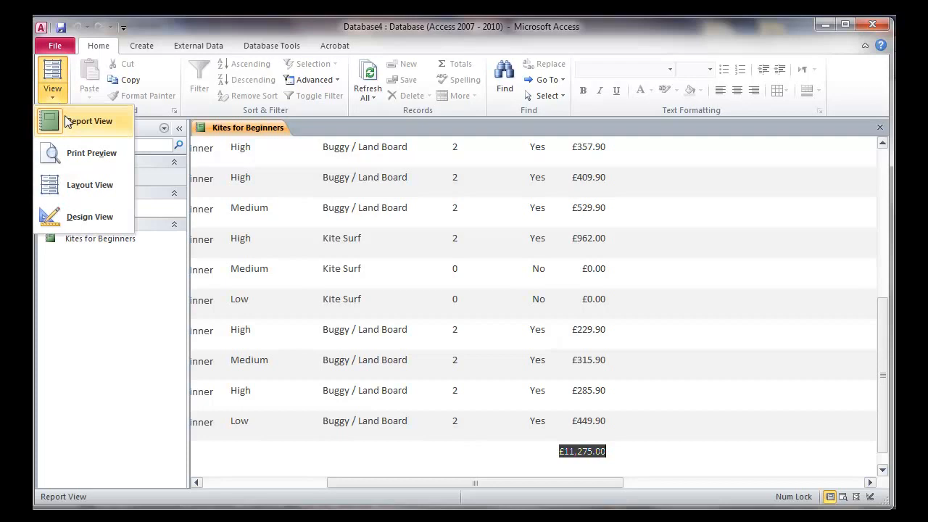
click(97, 219)
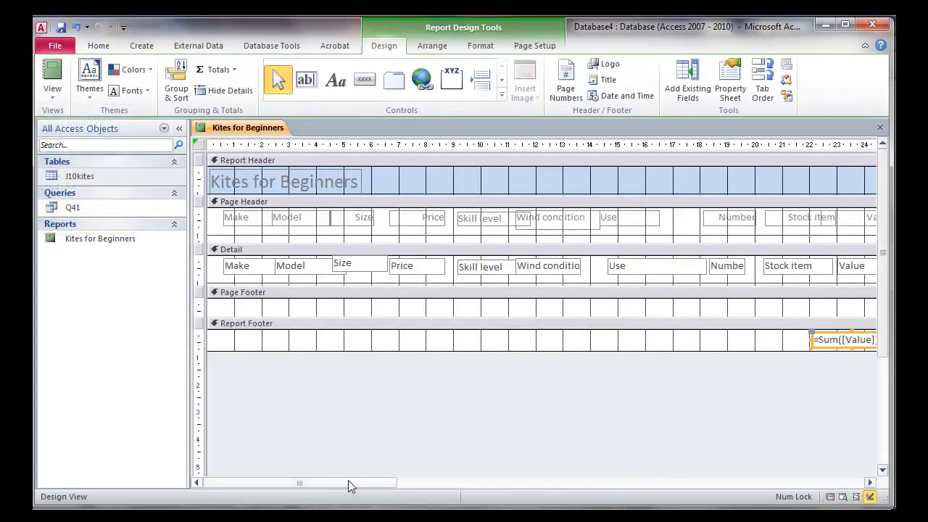
drag(341, 482, 448, 482)
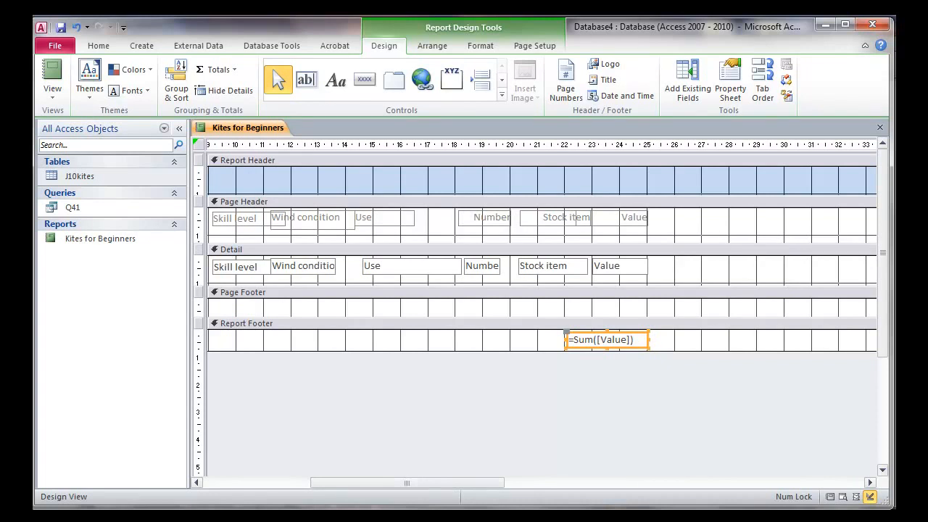
Switch to the question paper in Adobe Reader and highlight "currency with 2 decimal places" and "Current Value of Stock" in question 41.
key(alt+Tab)
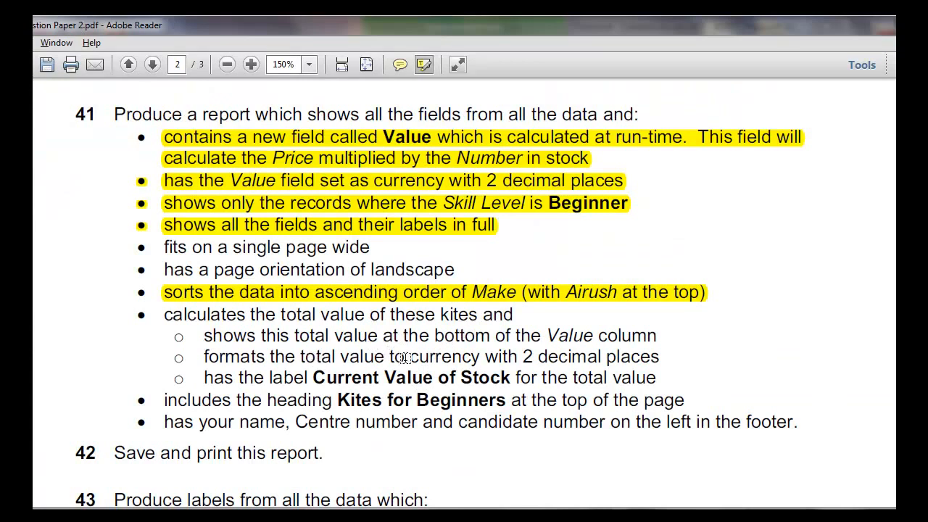
drag(409, 356, 659, 356)
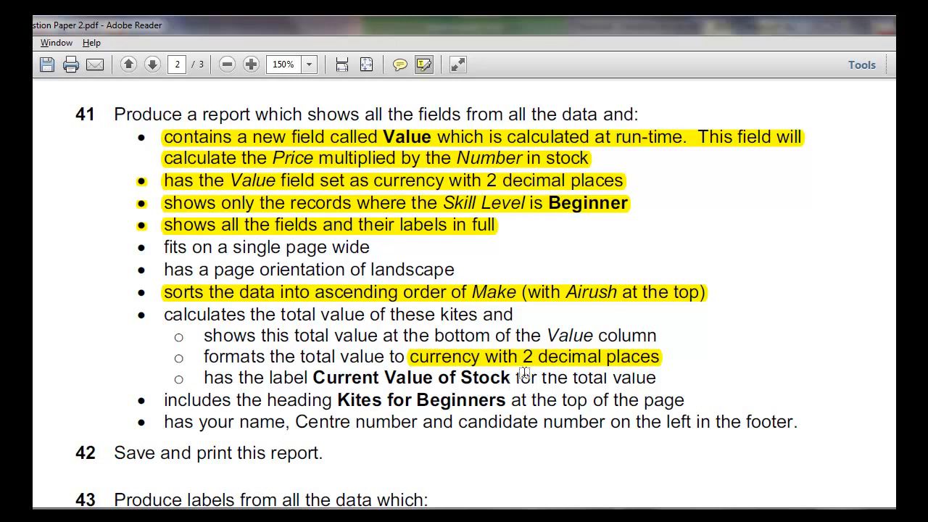
drag(312, 378, 498, 386)
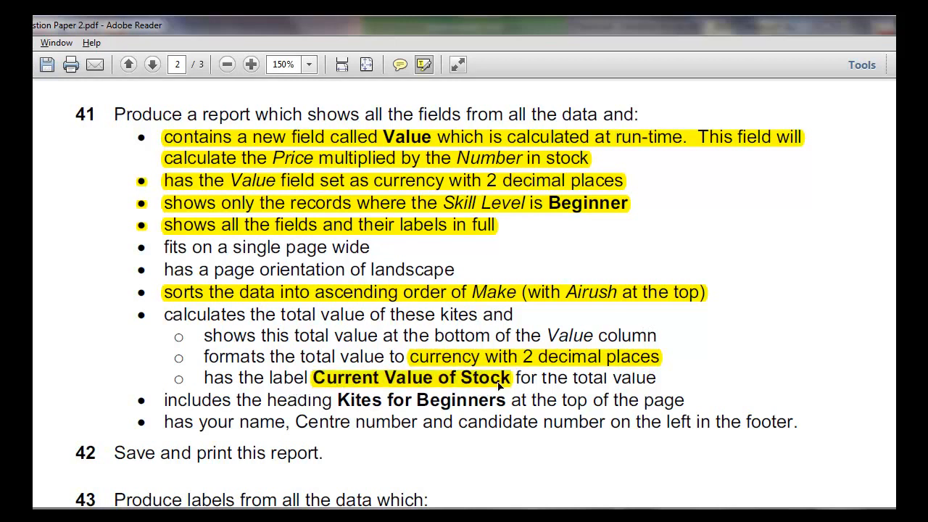
Switch back to Access and check the Format and Decimal Places properties of the report footer's Sum total.
key(alt+Tab)
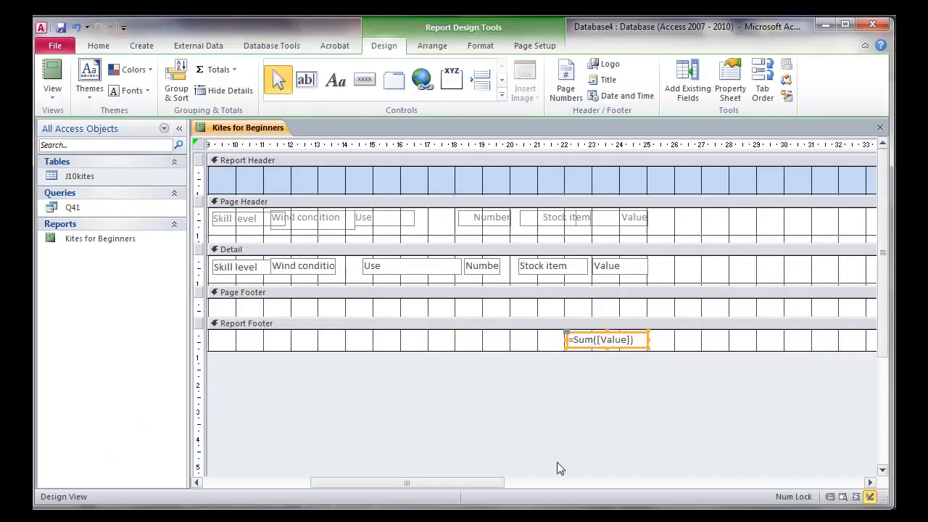
click(729, 93)
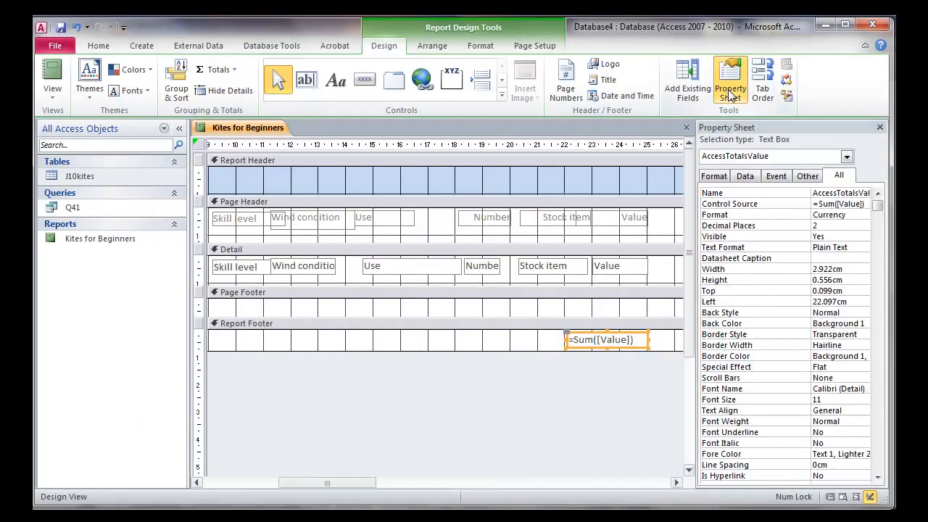
click(613, 341)
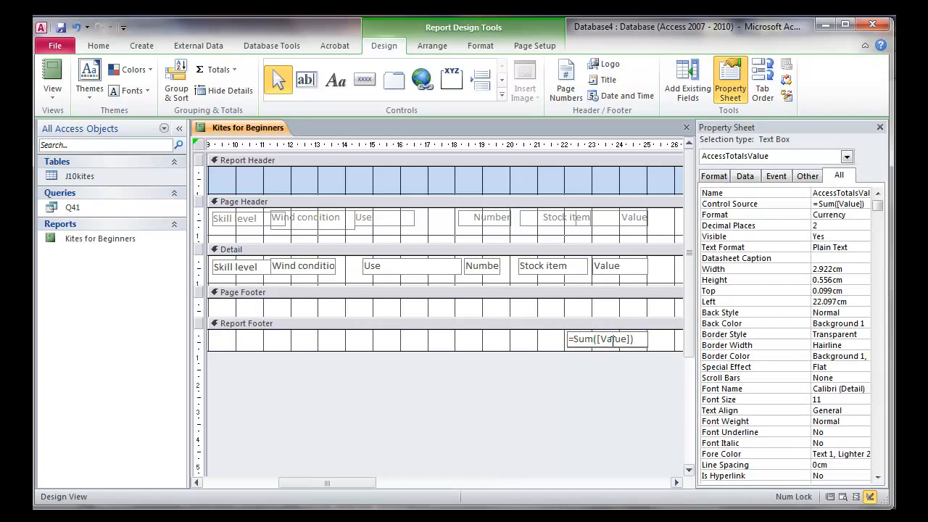
click(832, 217)
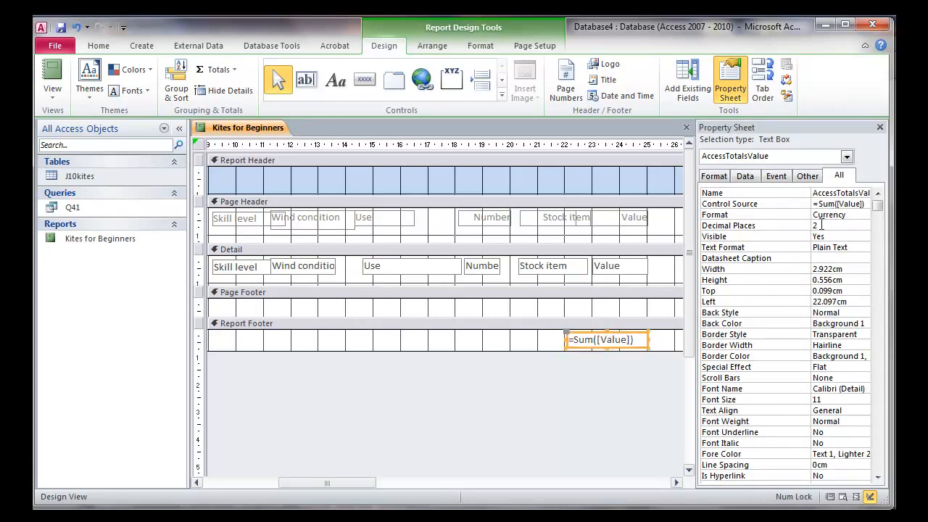
click(821, 226)
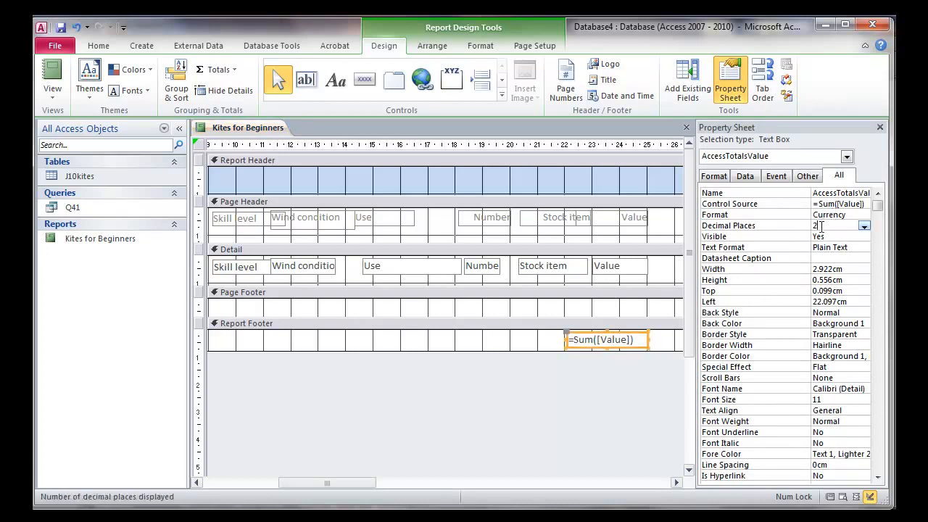
click(880, 128)
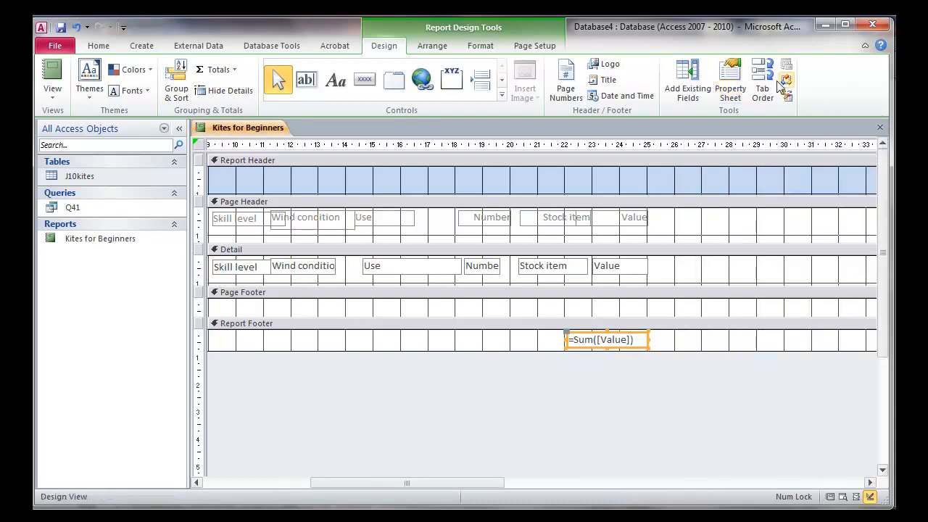
Add a label reading "current value of stock" directly before the Sum total in the report footer.
click(340, 83)
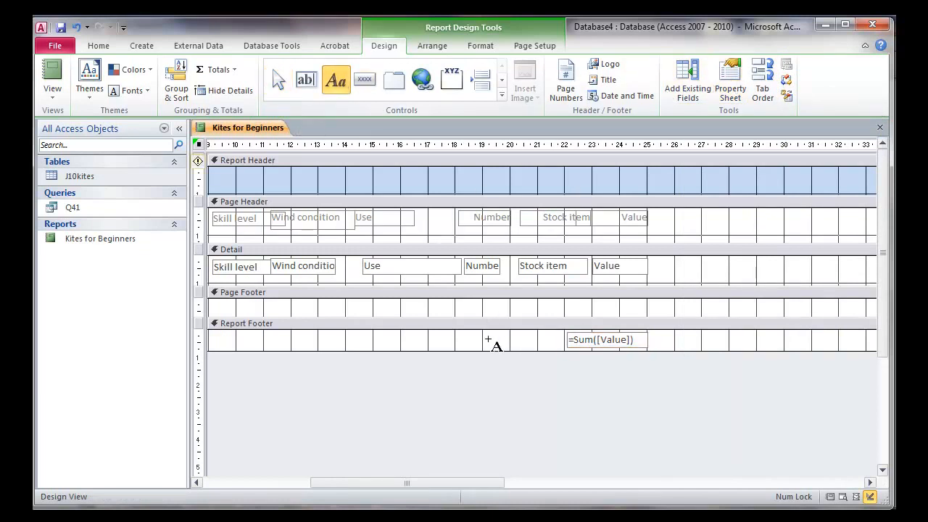
drag(472, 332, 563, 349)
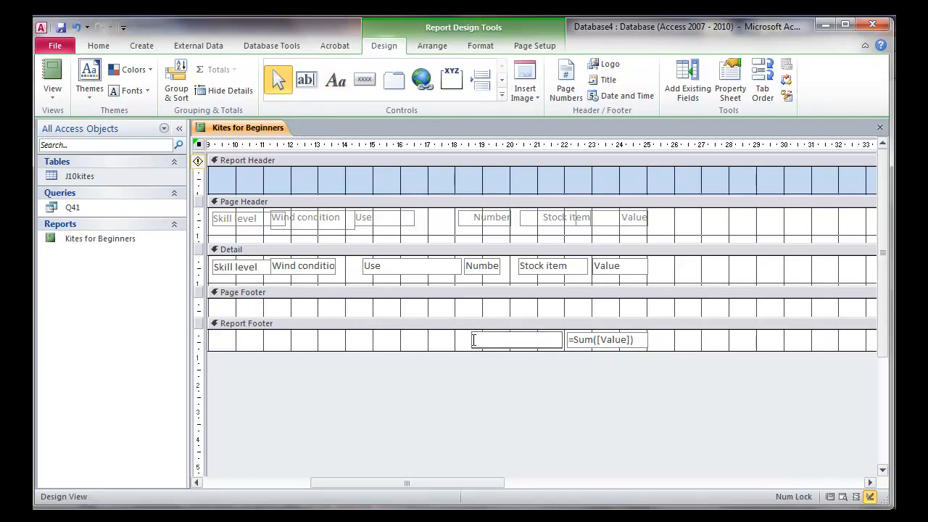
key(alt+Tab)
key(alt+Tab)
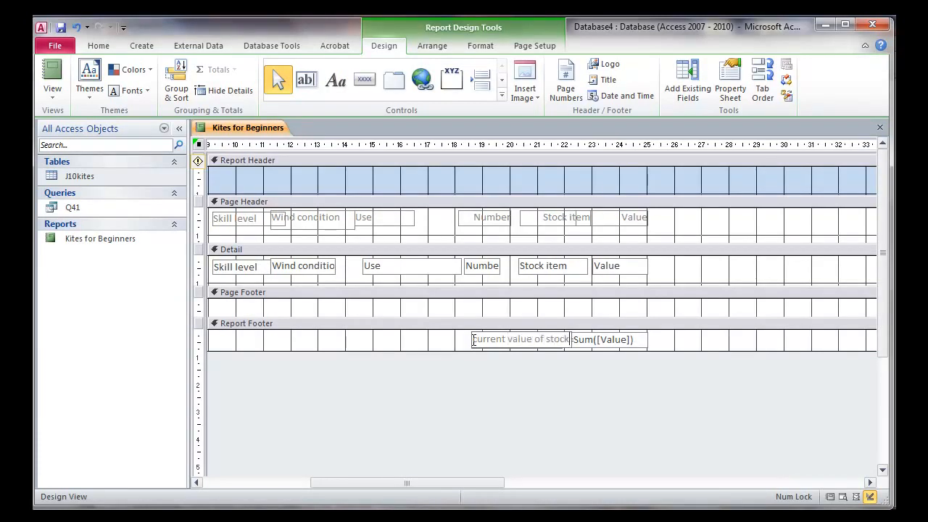
Resize the new report footer label to clear the Sum total and correct its text to "Current value of stock:".
drag(470, 345, 451, 339)
drag(572, 346, 561, 339)
click(550, 340)
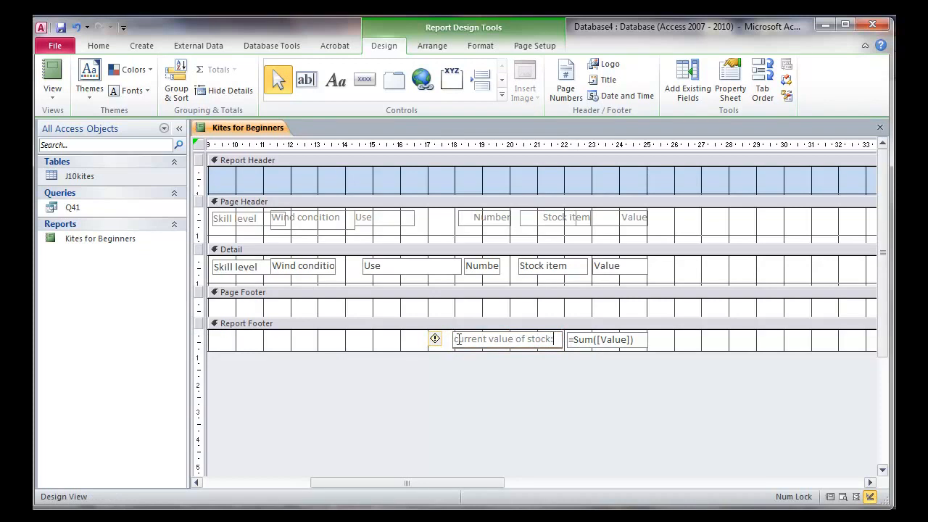
key(BackSpace)
text(C)
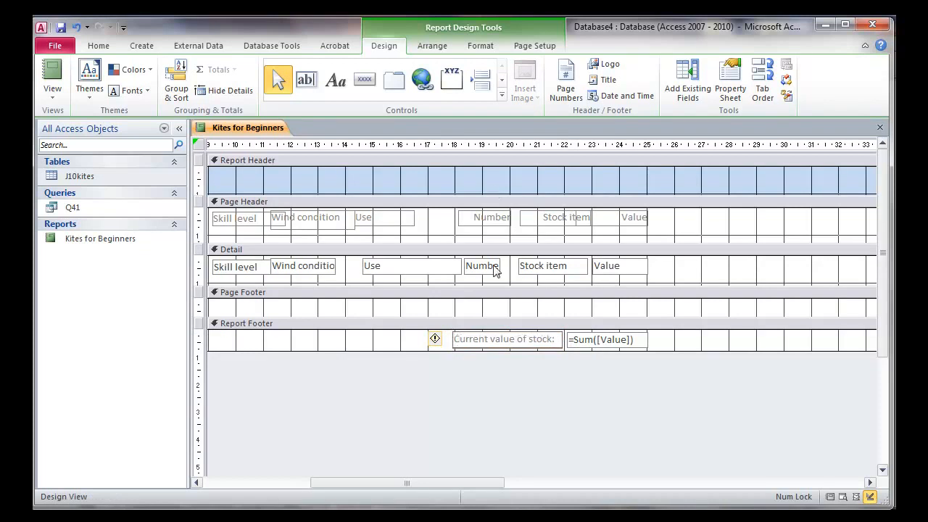
click(427, 347)
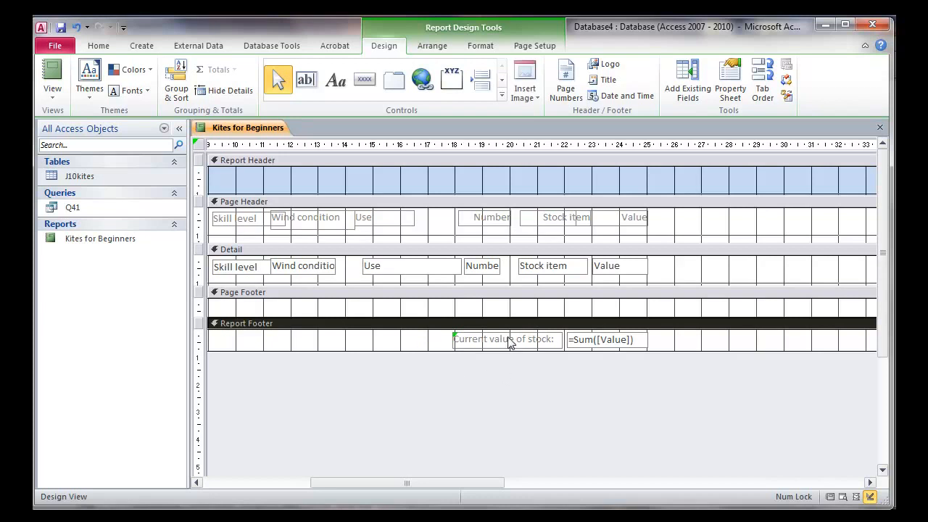
Display the report in Report View and examine the stock value label and Value total at the end of the report.
click(510, 342)
click(614, 346)
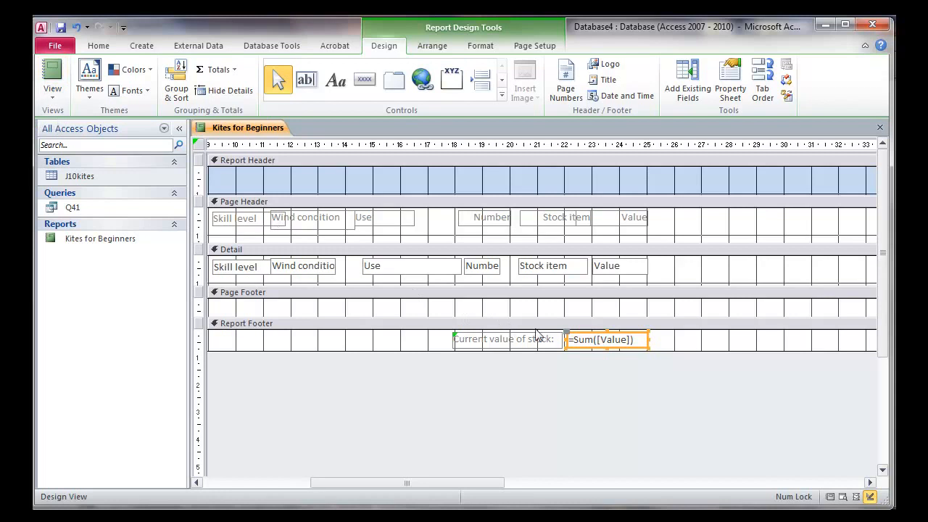
click(53, 90)
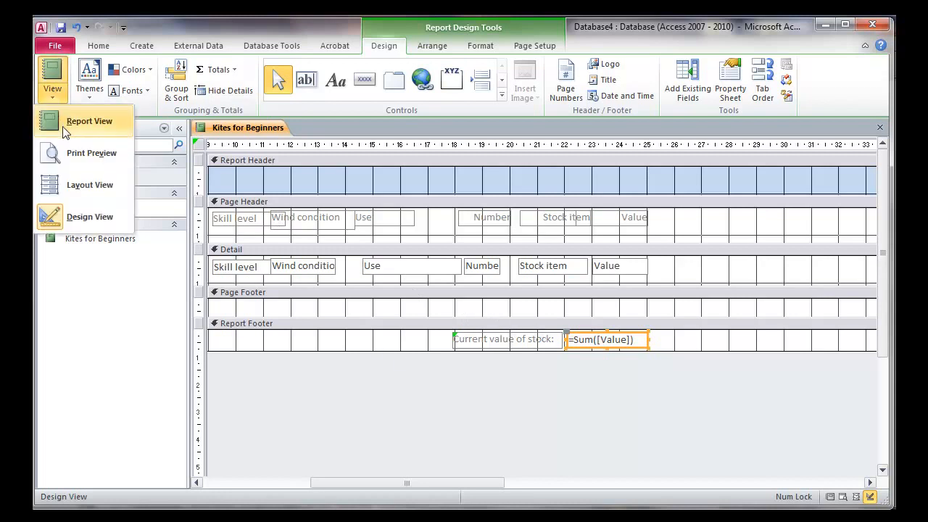
click(64, 125)
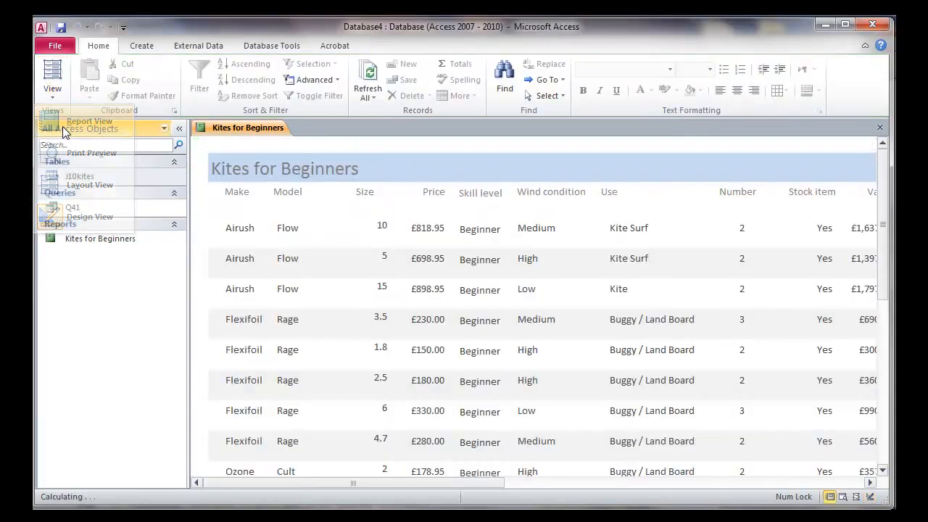
scroll(832, 389, down, 3)
scroll(830, 390, down, 2)
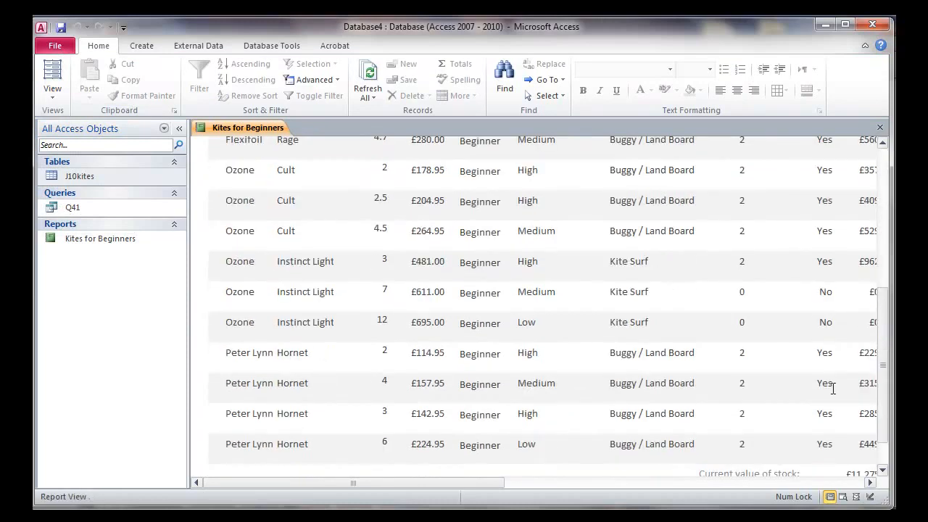
drag(484, 484, 555, 485)
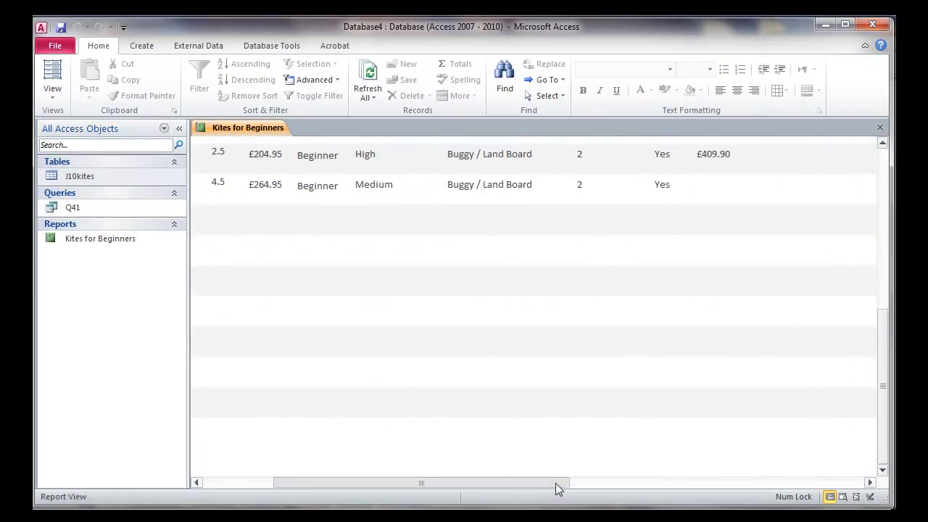
click(553, 430)
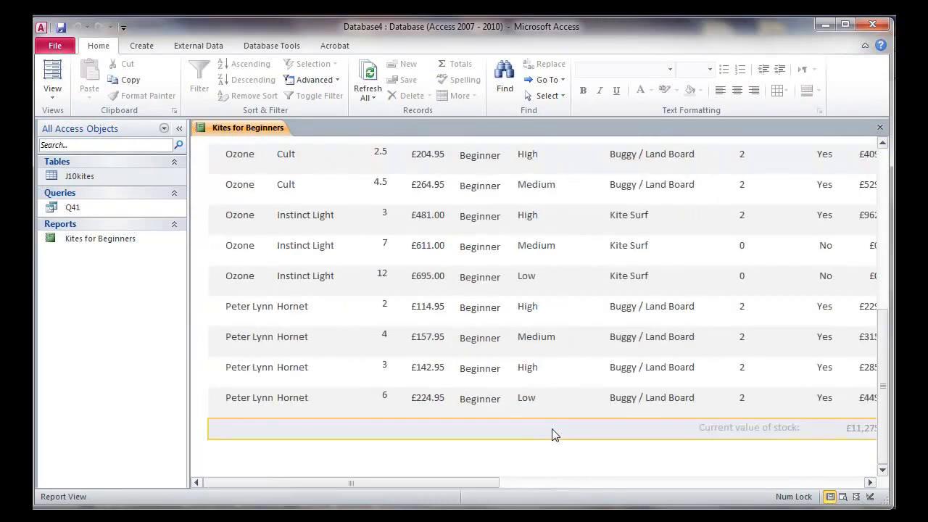
drag(461, 484, 607, 485)
click(416, 451)
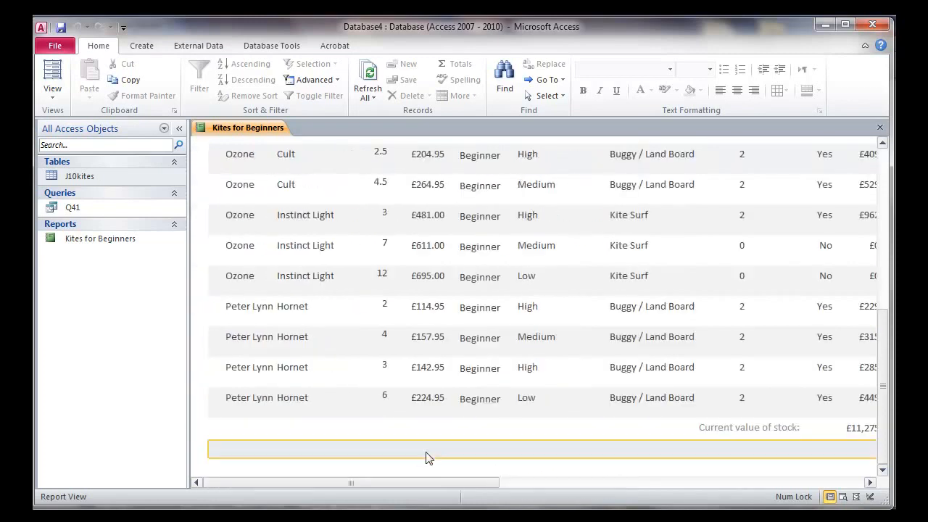
drag(498, 484, 603, 476)
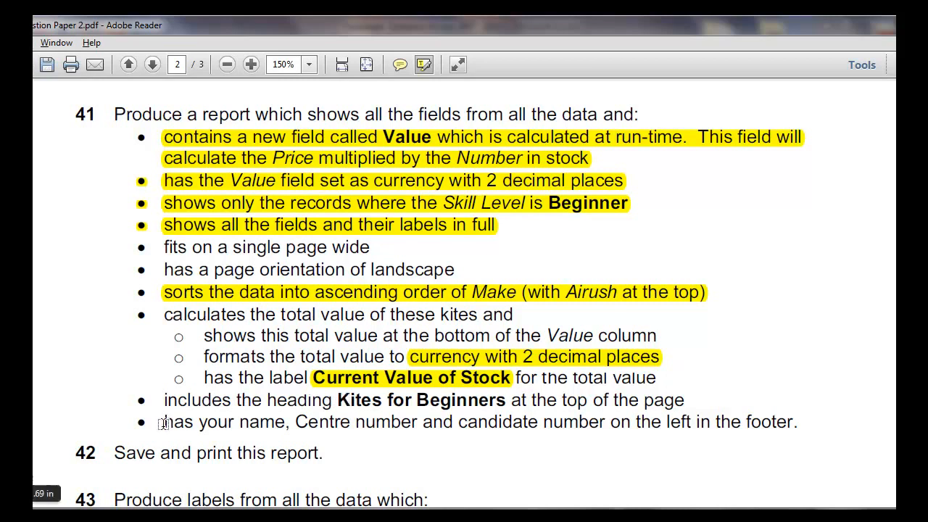
Switch to the question paper in Adobe Reader and highlight "Centre number and candidate number" in question 41's footer requirement.
drag(295, 422, 608, 424)
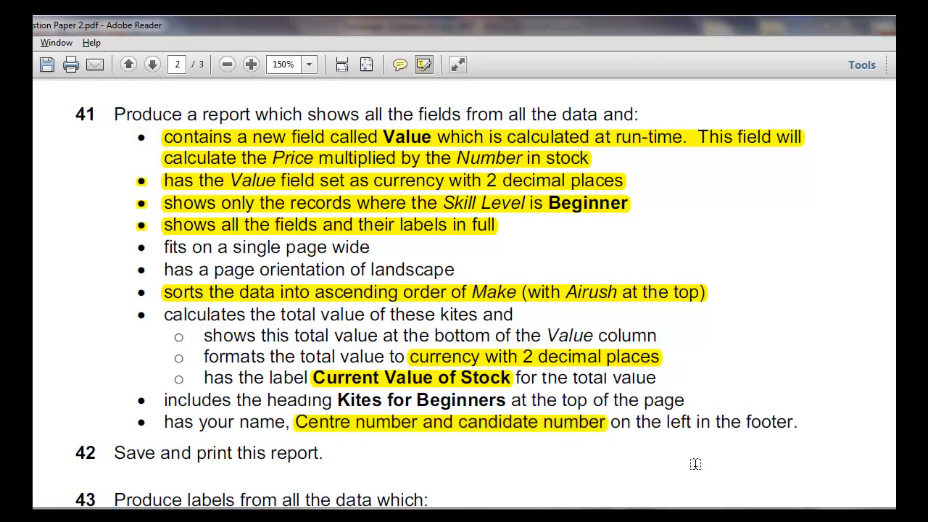
right_click(567, 426)
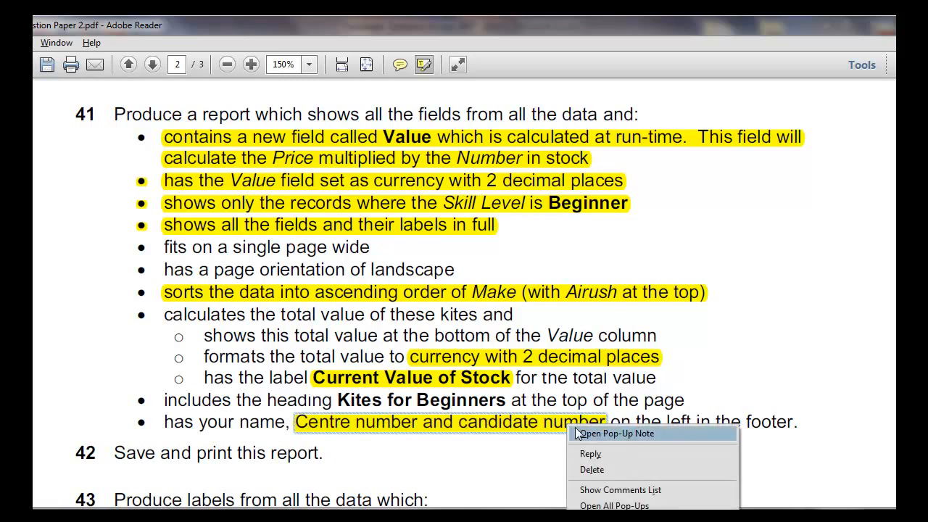
click(522, 443)
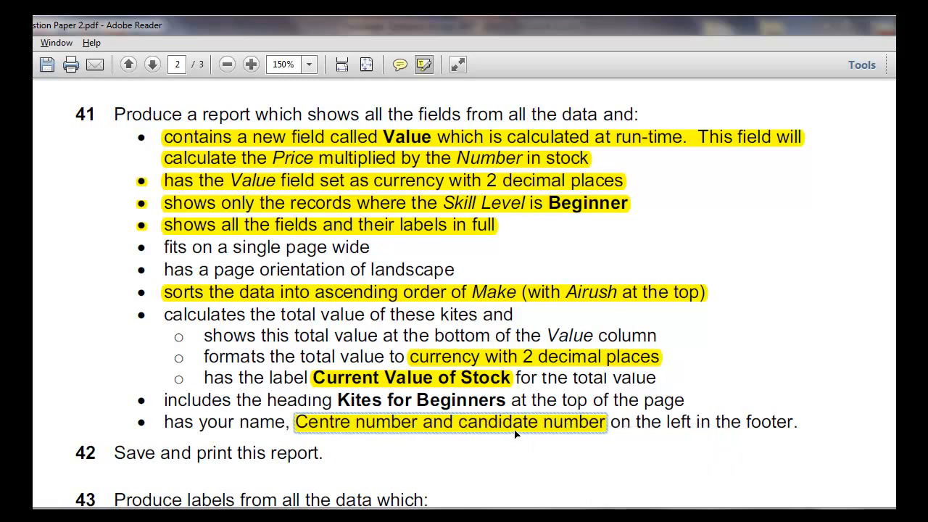
right_click(513, 431)
click(505, 433)
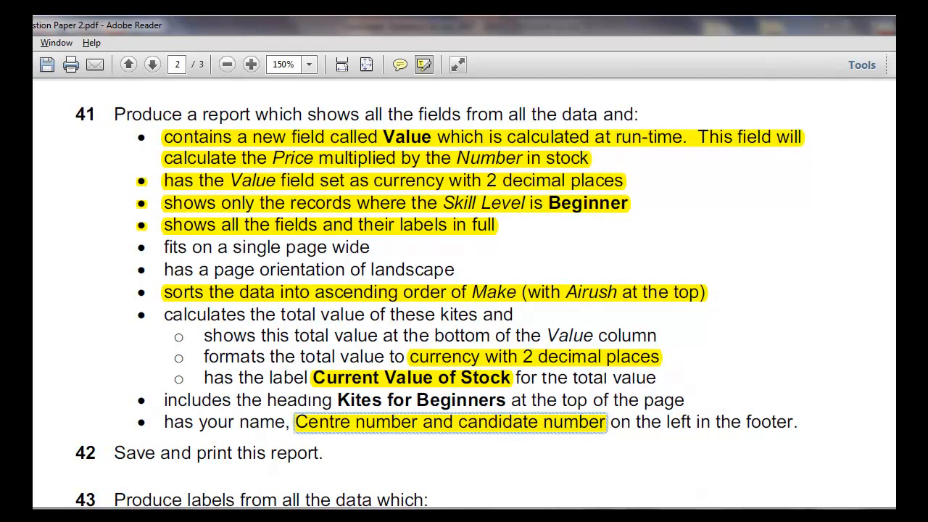
click(425, 67)
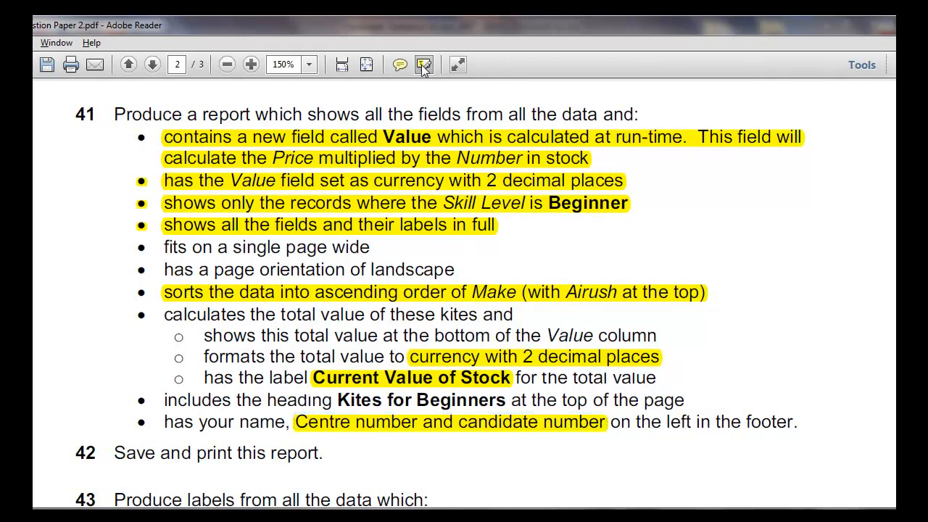
Switch back to Access and add a label reading "Candidate number & Centre number" at the left of the report footer in Design View.
key(alt+Tab)
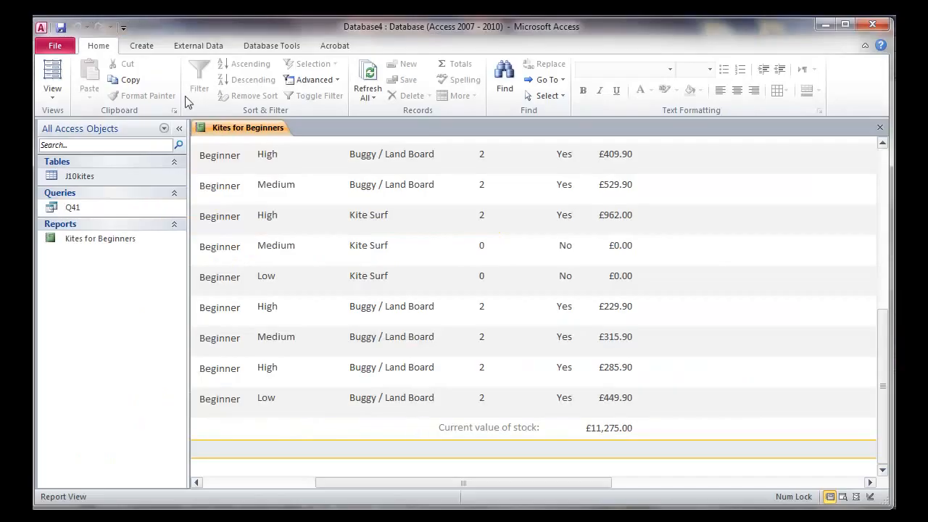
click(53, 93)
click(80, 215)
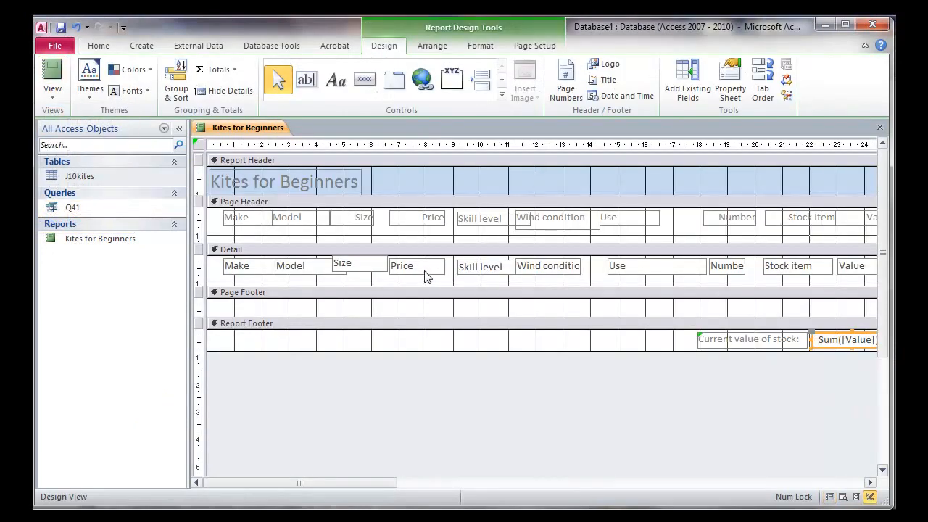
click(336, 81)
drag(221, 335, 438, 351)
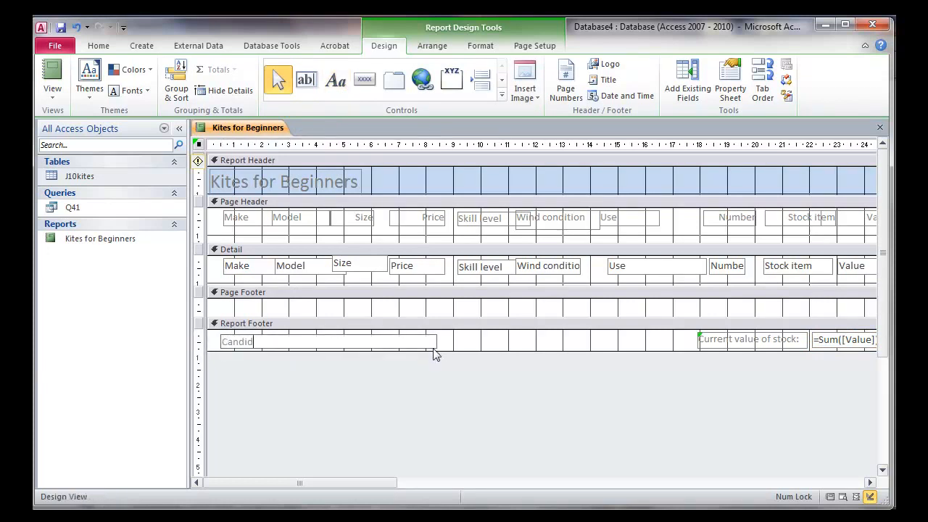
text(Candidate number & Centre number)
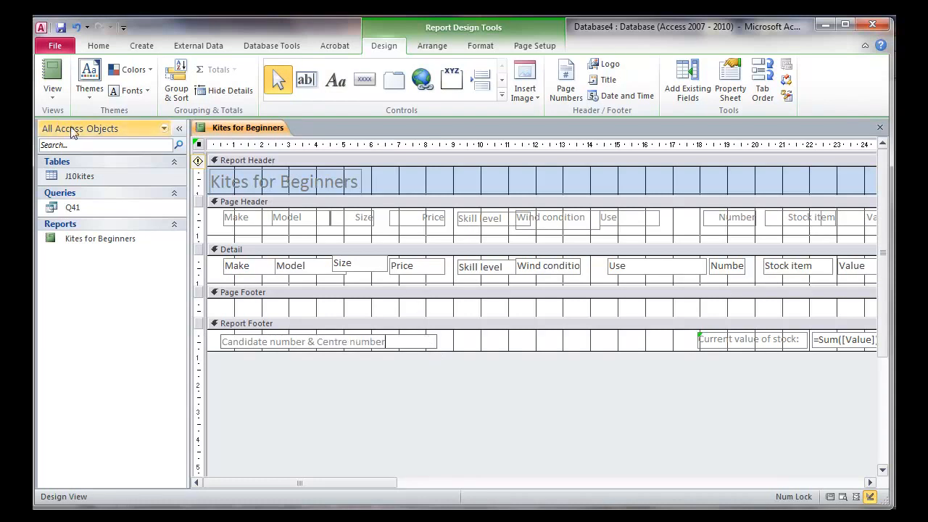
Display the report in Report View and check how the candidate and centre number label appears at the report's end.
click(52, 73)
scroll(414, 290, down, 8)
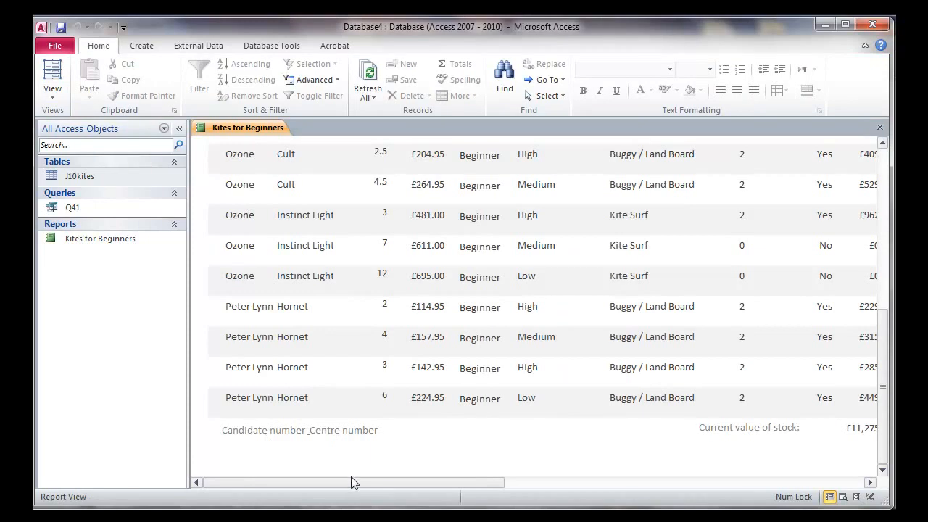
mouse_move(353, 481)
mouse_down()
mouse_move(444, 482)
mouse_move(358, 481)
mouse_up()
click(53, 89)
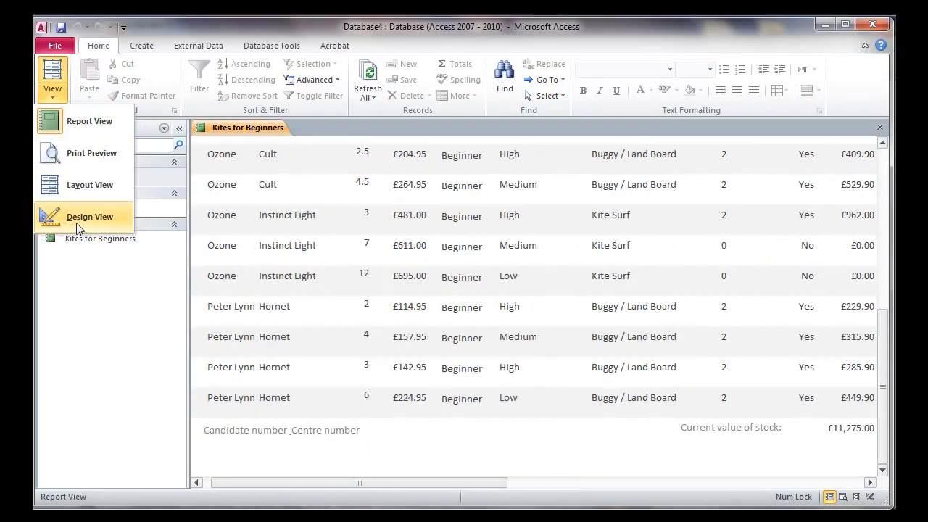
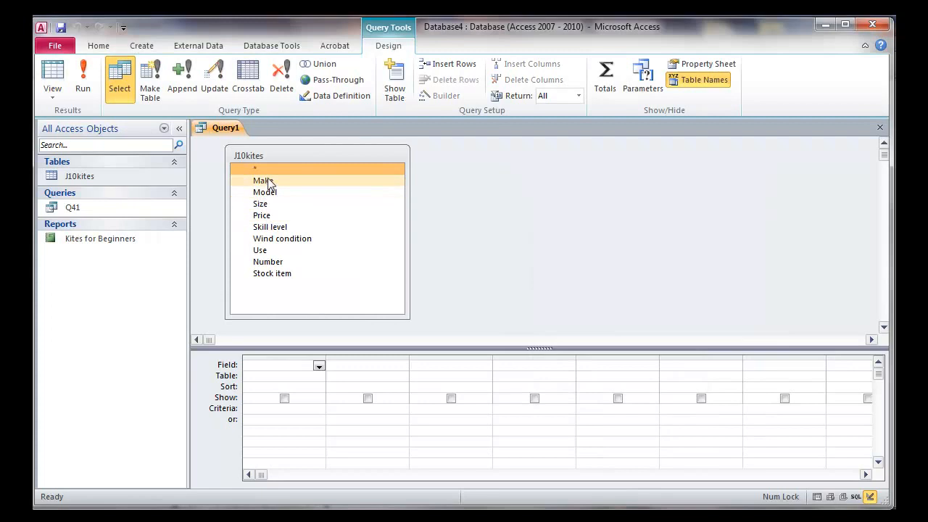
Add the J10kites fields from Make through Stock item to the new query's design grid.
double_click(272, 192)
double_click(281, 204)
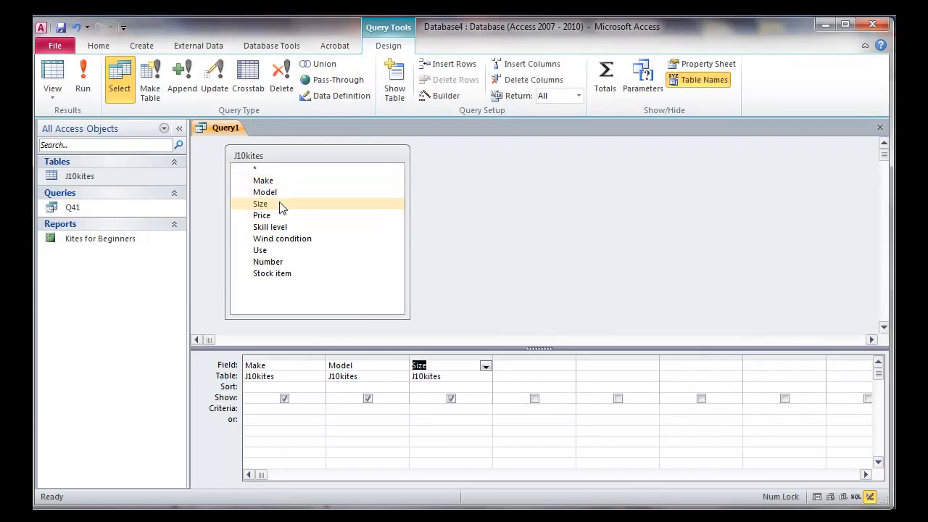
double_click(281, 215)
double_click(287, 227)
double_click(288, 241)
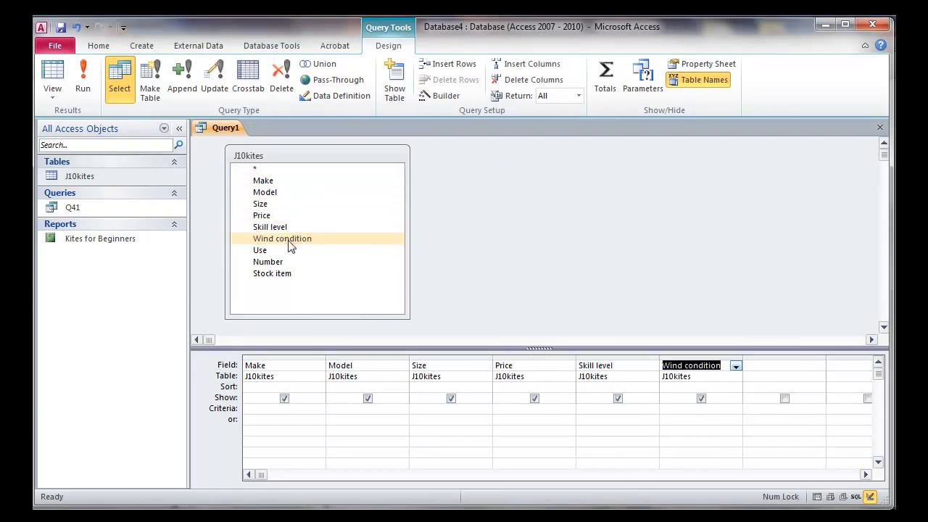
double_click(278, 250)
double_click(283, 262)
double_click(289, 273)
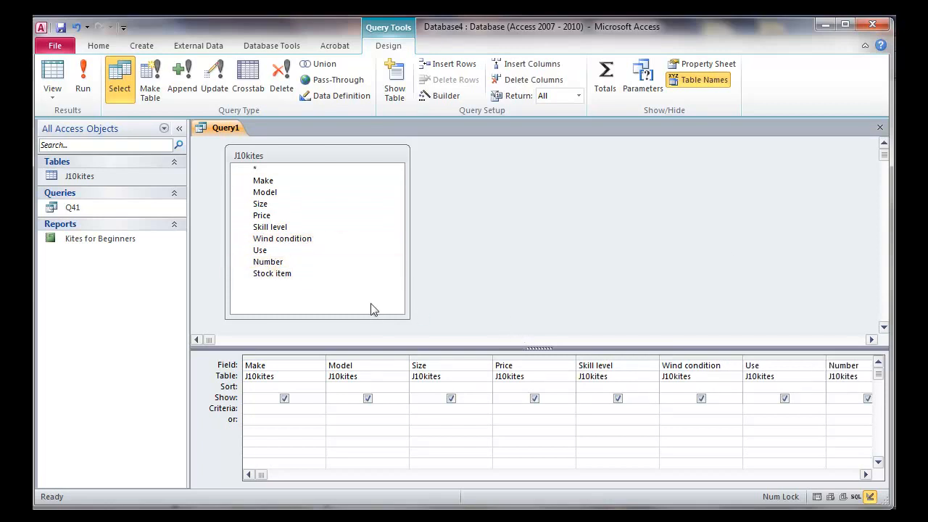
Consult question 43 in Adobe Reader, return to Access and set the Use field's criterion to "Snowkite".
key(alt+Tab)
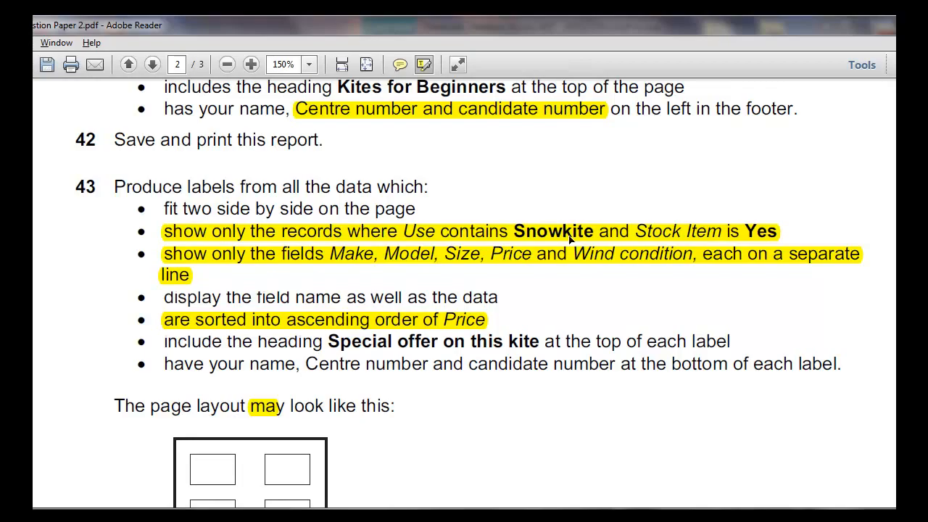
key(alt+Tab)
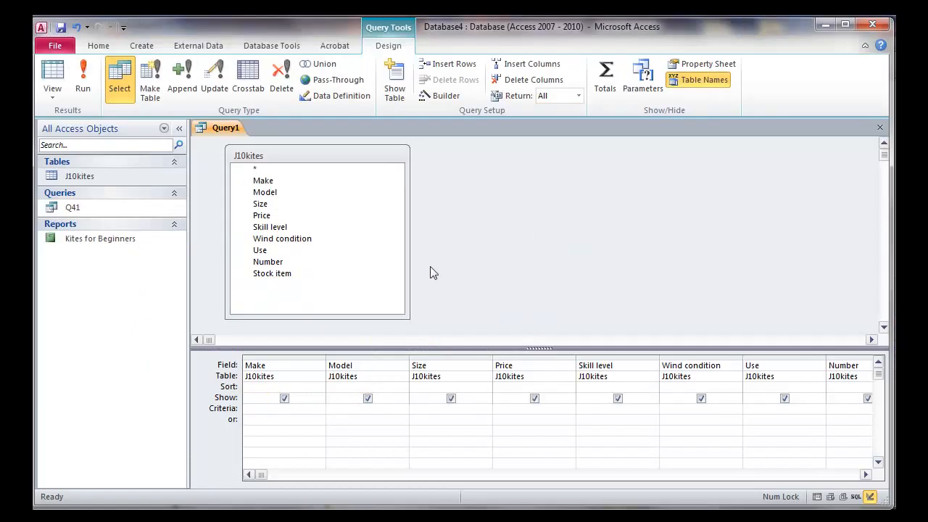
click(766, 410)
key(Tab)
Recheck question 43's record conditions in Adobe Reader, run the query in Access to check the Use filter, and return to its design.
key(alt+Tab)
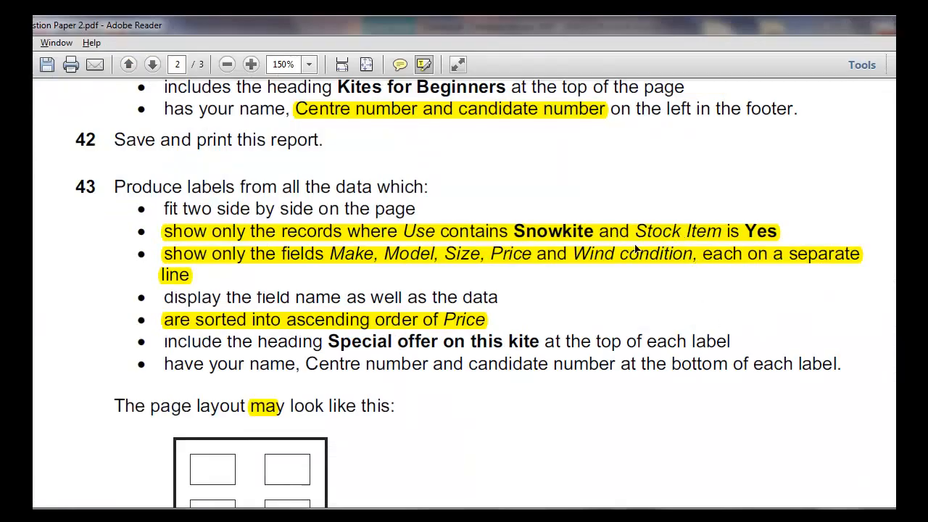
key(alt+Tab)
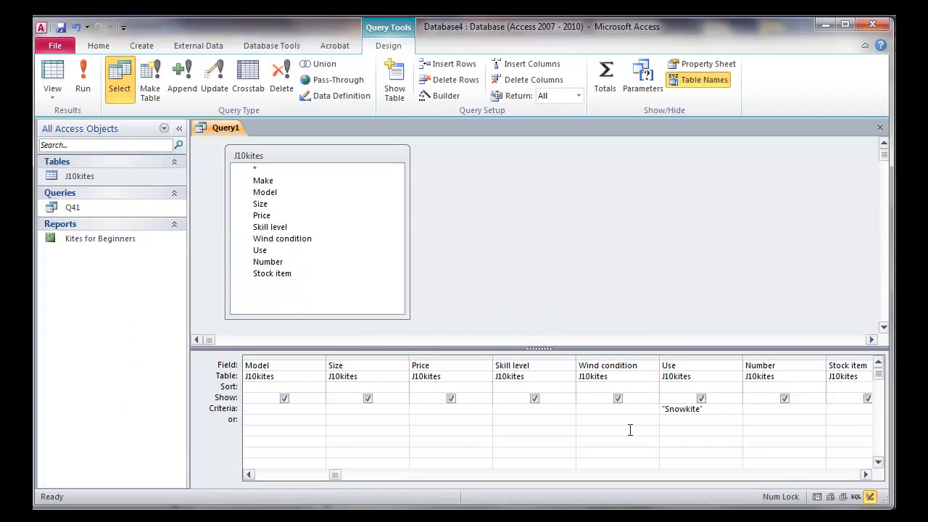
click(85, 84)
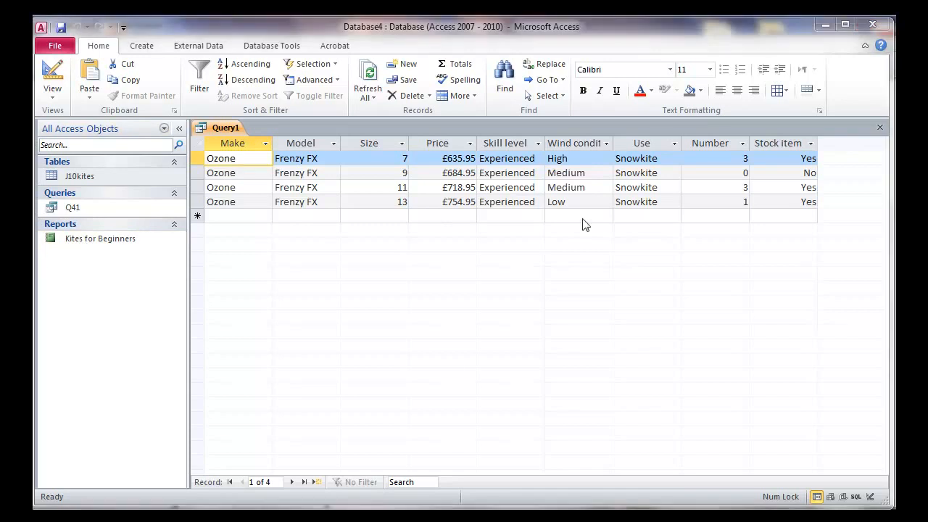
click(52, 74)
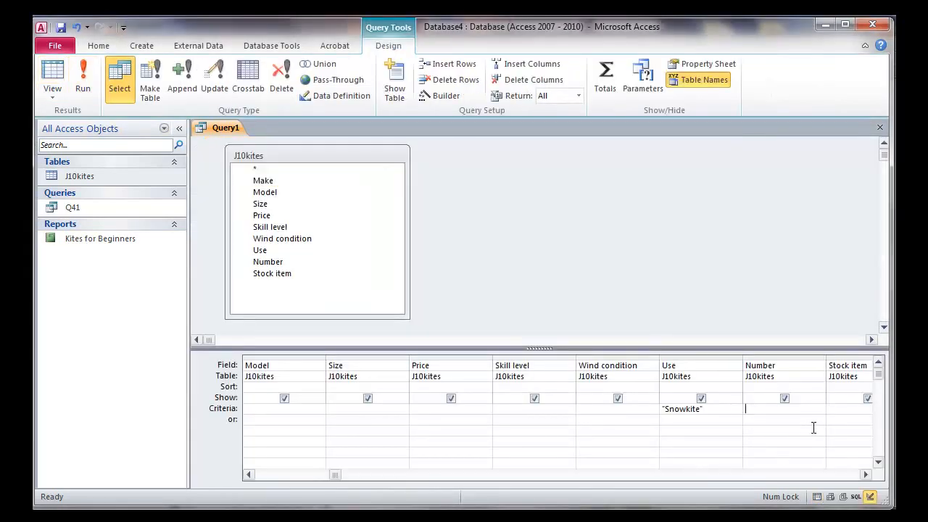
Set the Stock item criterion to Yes, run the query to check its records, and return to Design View.
click(841, 410)
text(Yes)
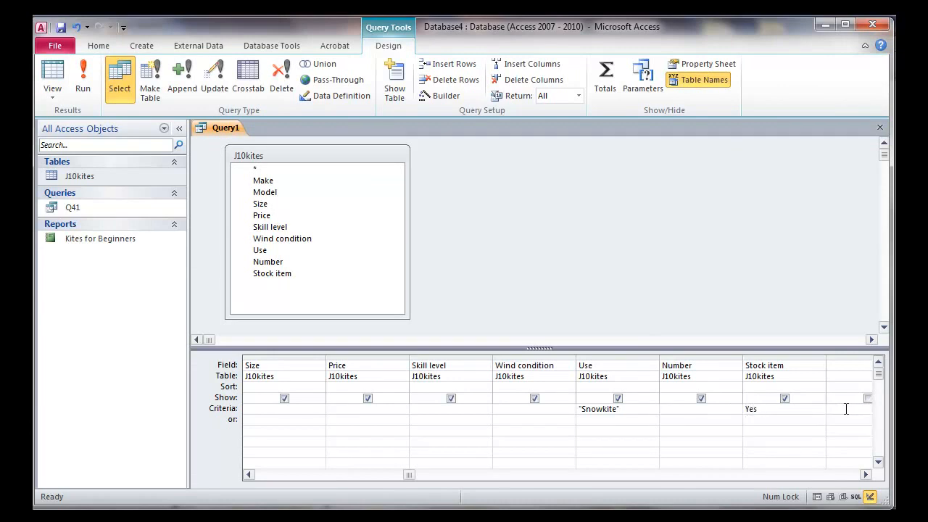
click(846, 408)
click(85, 90)
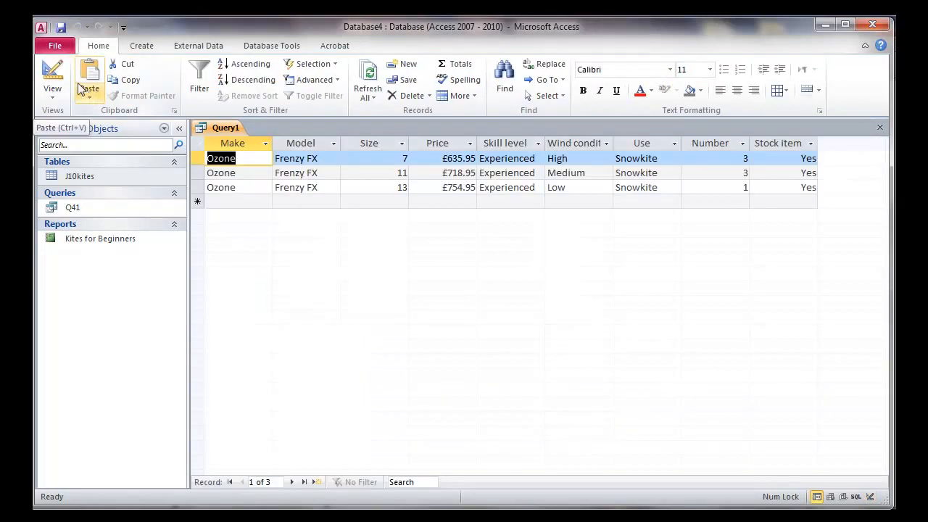
click(53, 76)
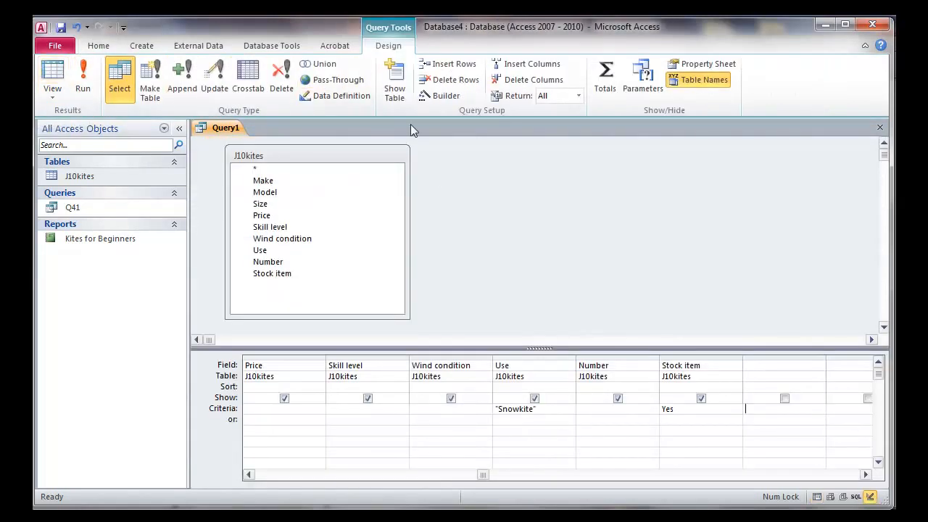
Check the sort order required by question 43 in Adobe Reader, return to Access and sort the query by Price in ascending order.
key(alt+Tab)
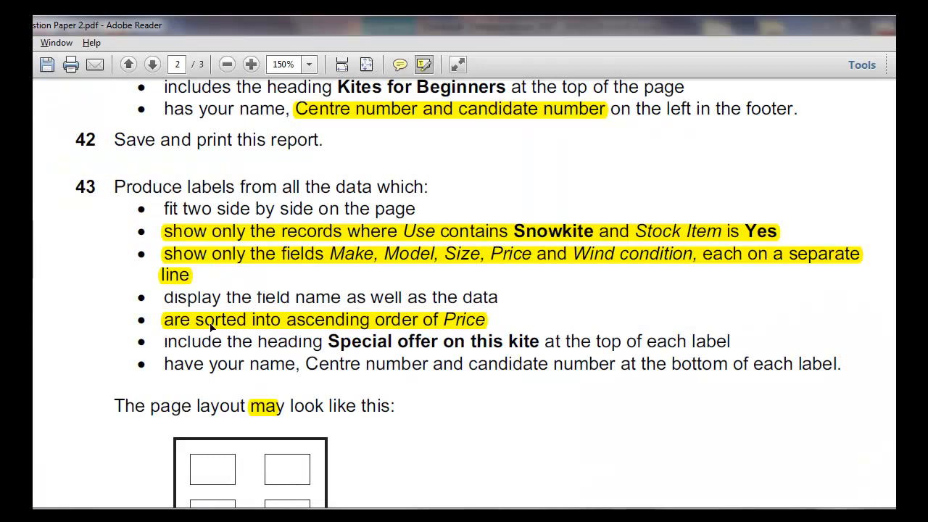
key(alt+Tab)
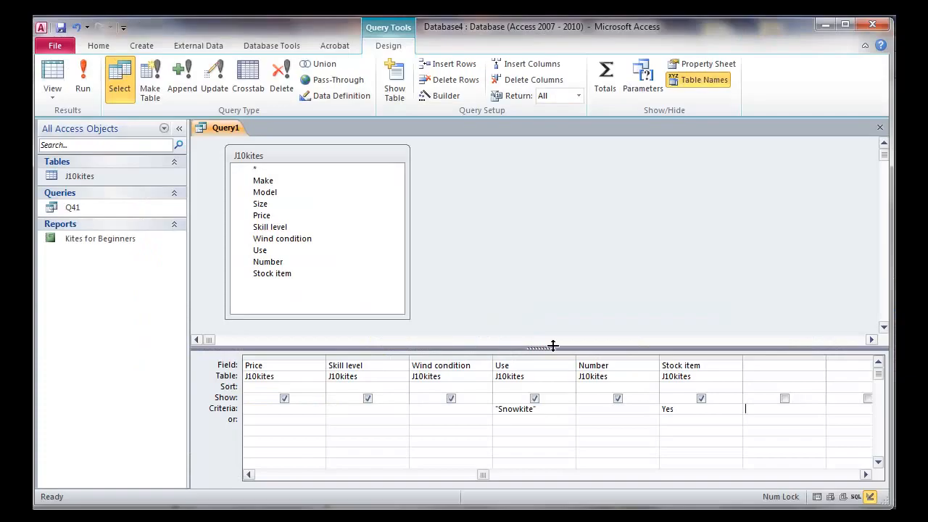
click(286, 387)
click(318, 389)
click(319, 399)
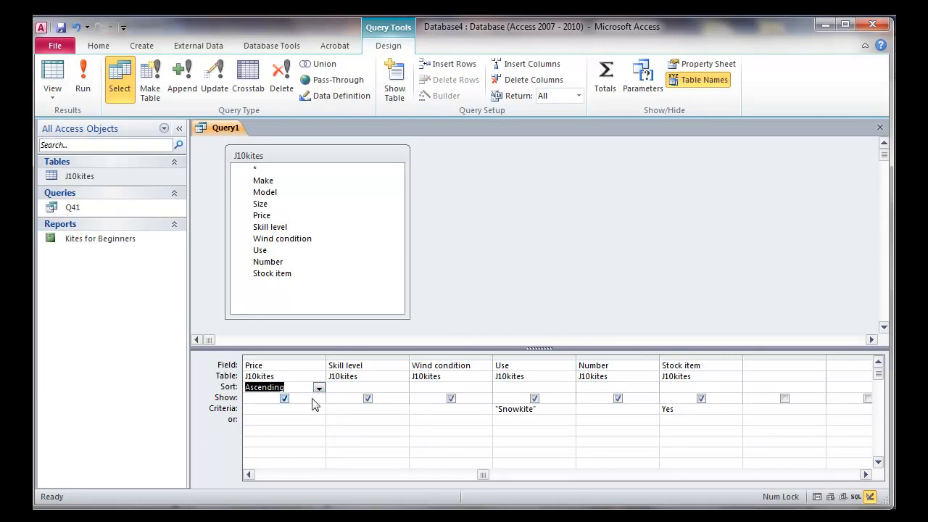
Run the query to check the price order, return to its design and compare it with question 43 in Adobe Reader.
click(82, 78)
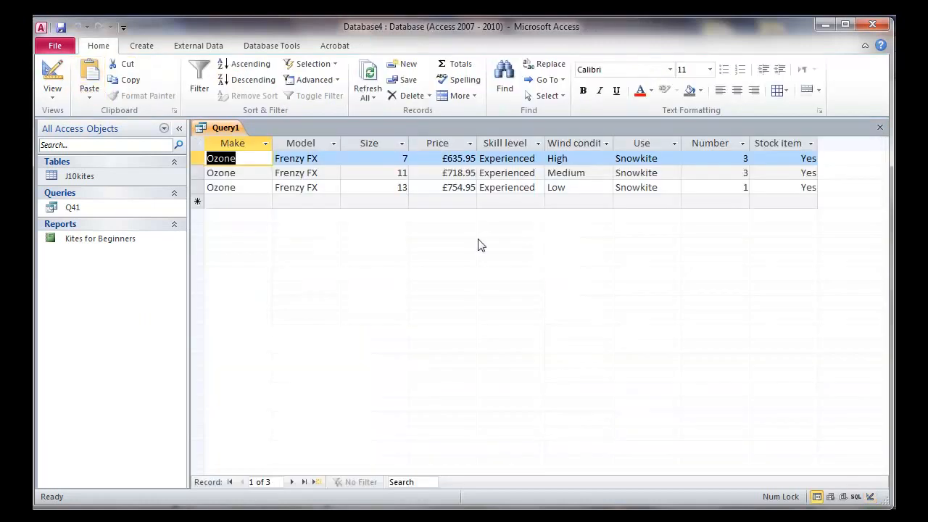
click(52, 79)
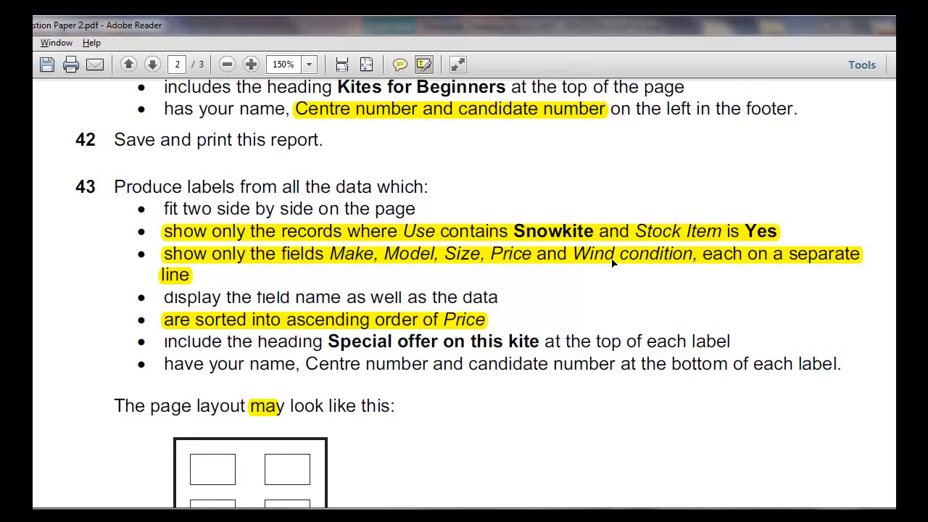
key(alt+Tab)
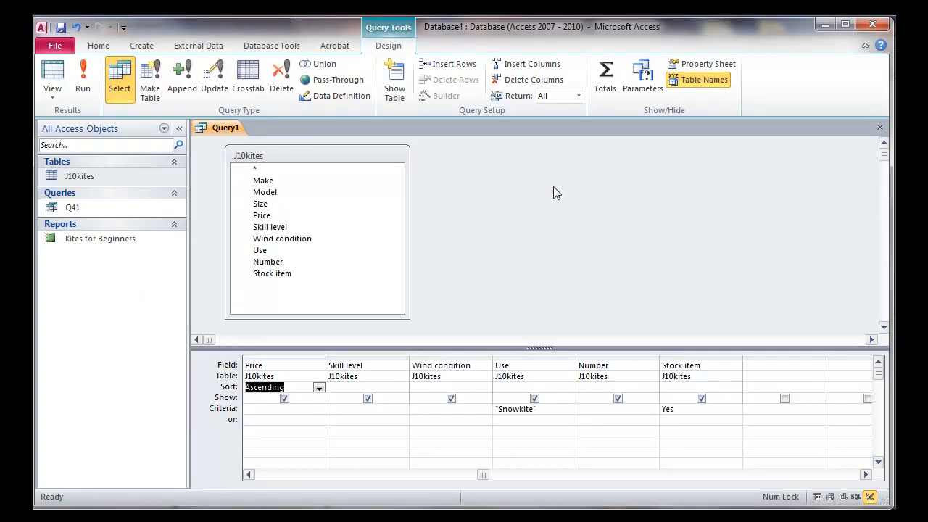
key(alt+Tab)
key(alt+Tab)
Close the query and save it under the name Q43.
click(879, 129)
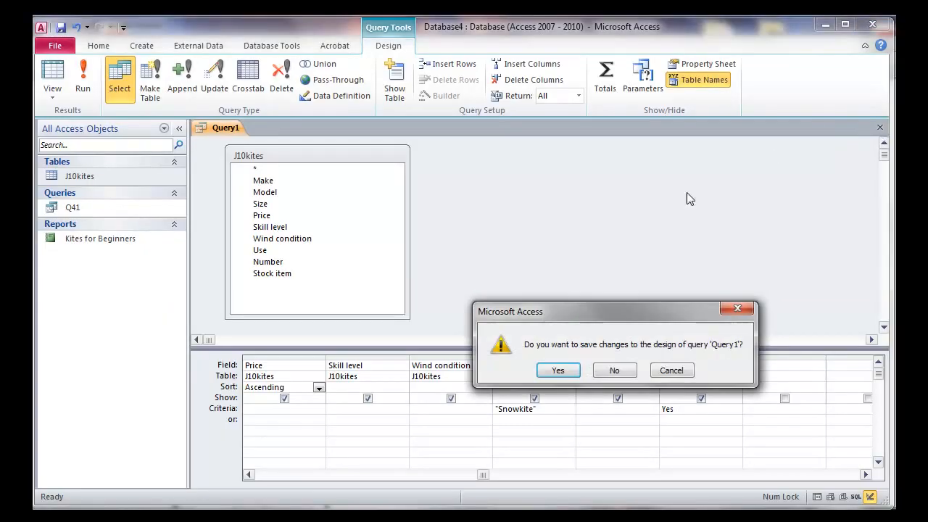
click(555, 369)
click(417, 194)
key(BackSpace)
key(BackSpace)
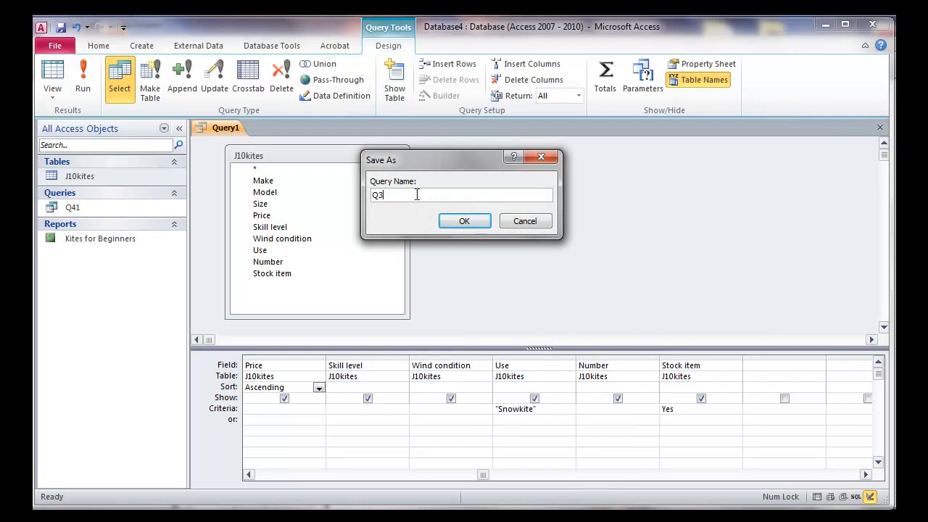
text(43)
key(Return)
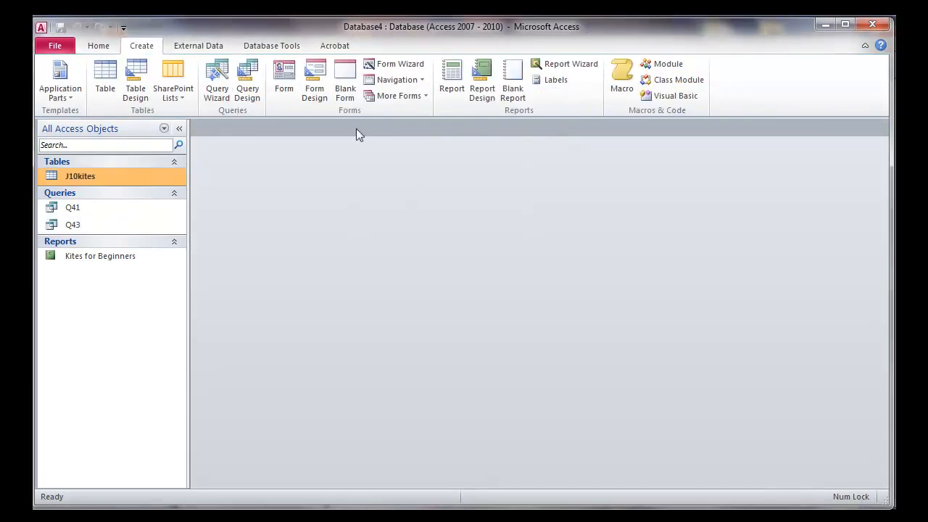
Start labels from query Q43, consult question 43 in Adobe Reader, and accept the two-across C2166 size with Arial 8 Light text.
click(95, 225)
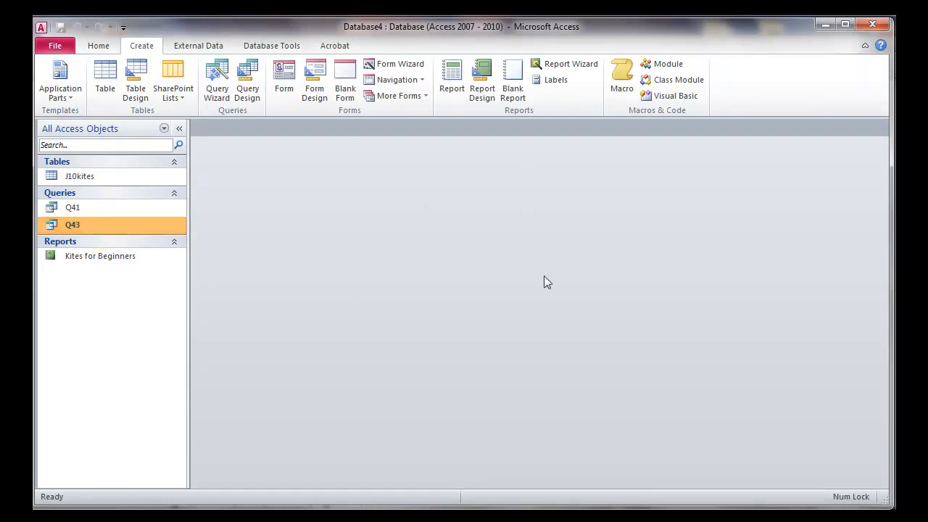
click(555, 84)
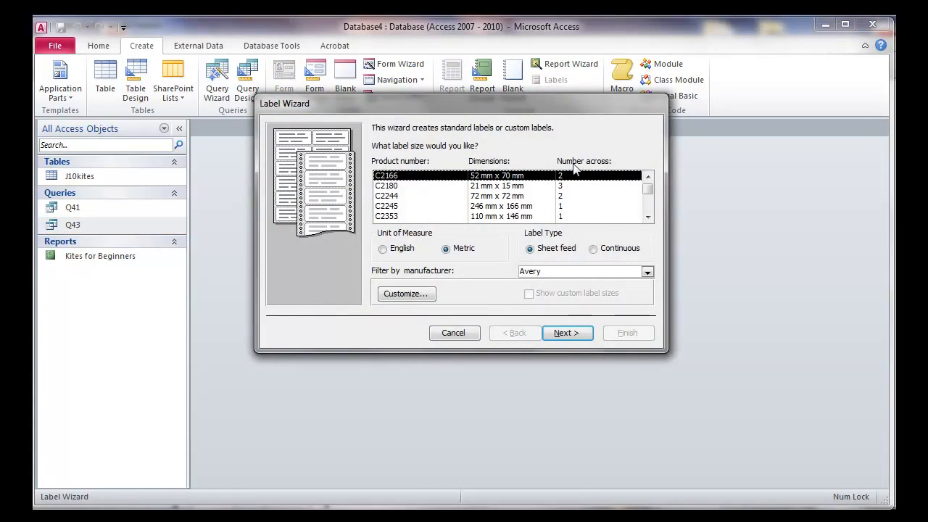
key(alt+Tab)
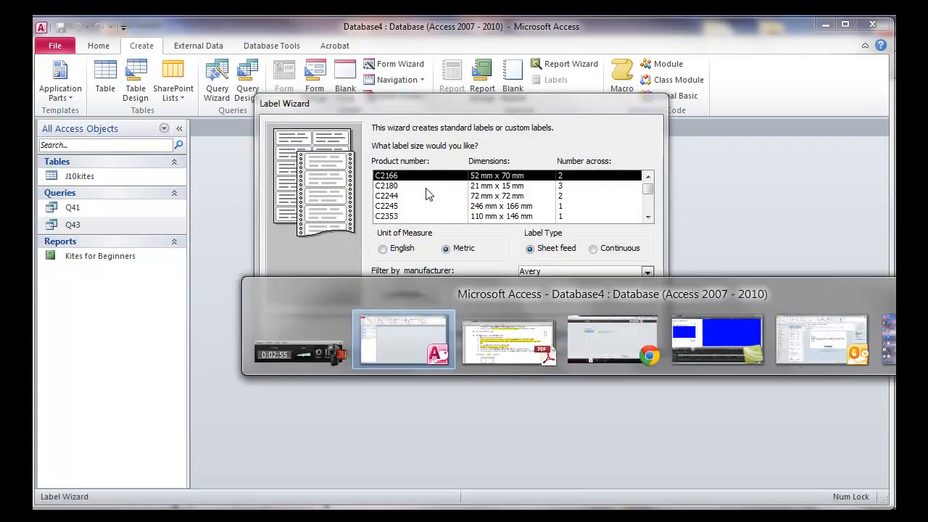
key(alt+Tab)
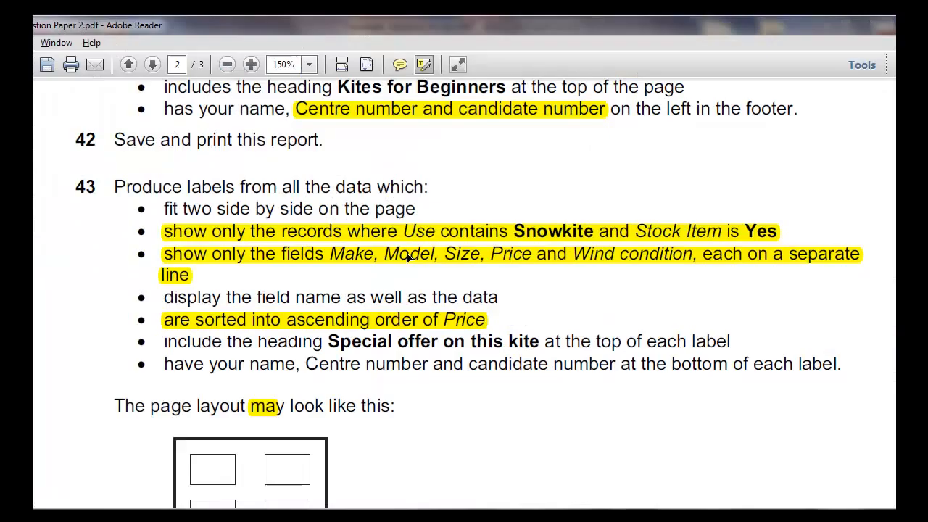
scroll(330, 342, down, 2)
scroll(350, 362, up, 4)
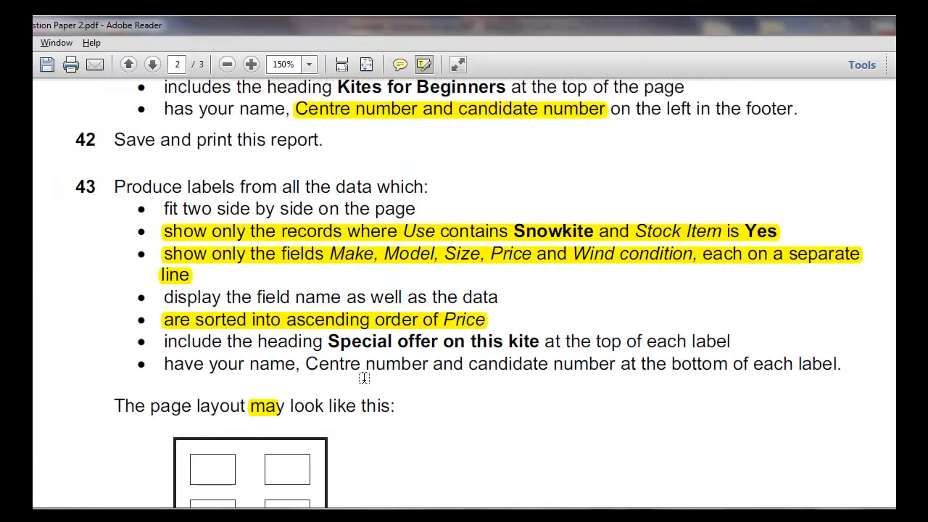
key(alt+Tab)
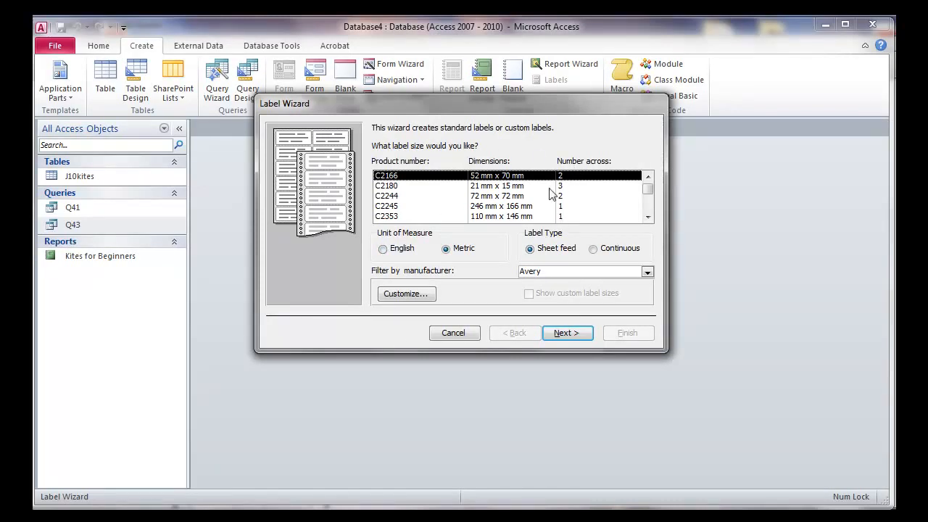
click(566, 337)
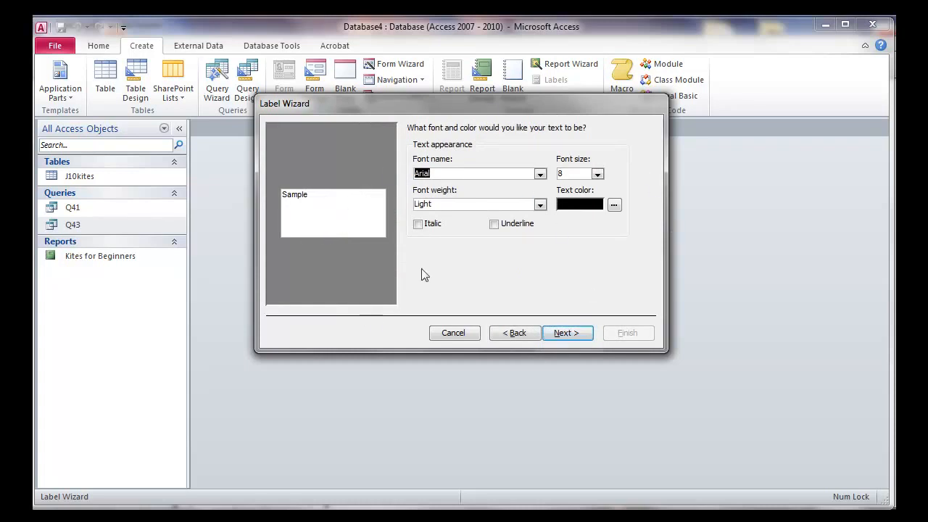
click(573, 337)
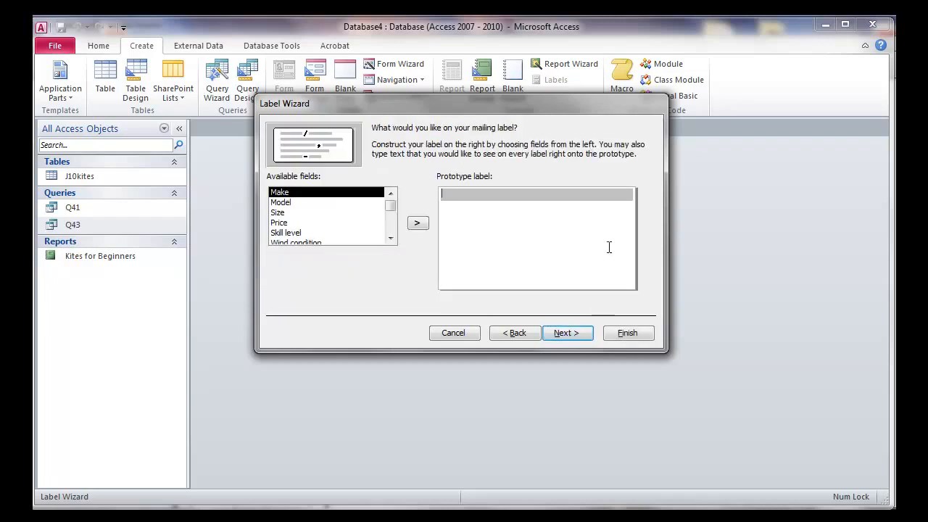
Check question 43's required fields in Adobe Reader, return to Access and put Make on the prototype label's first line.
key(alt+Tab)
key(alt+Tab)
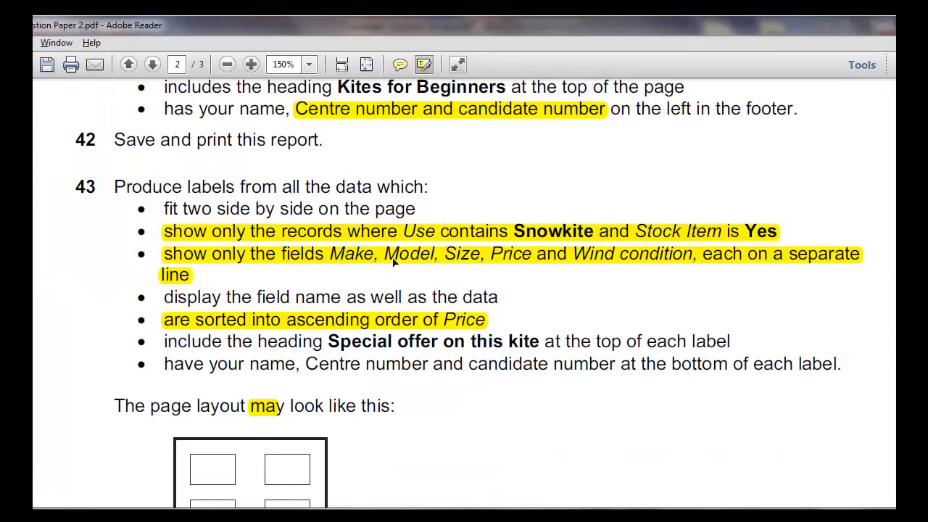
key(alt+Tab)
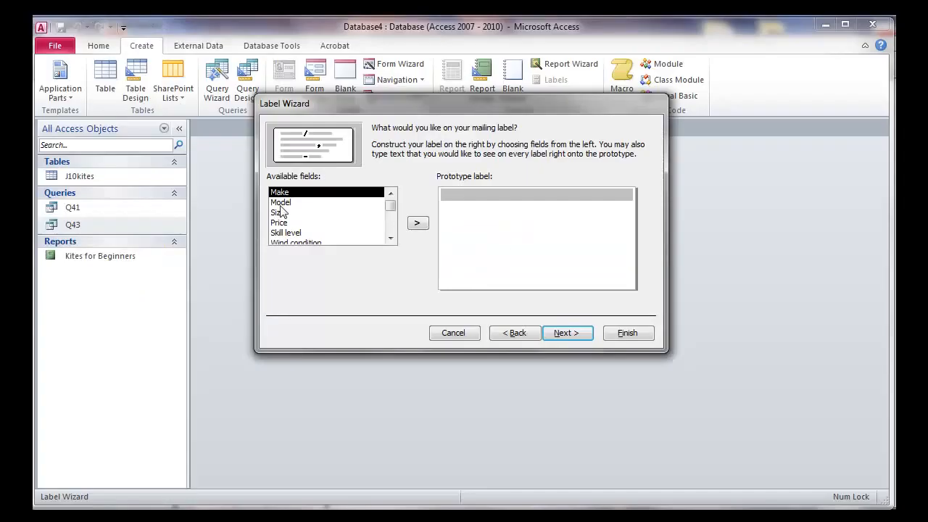
click(412, 222)
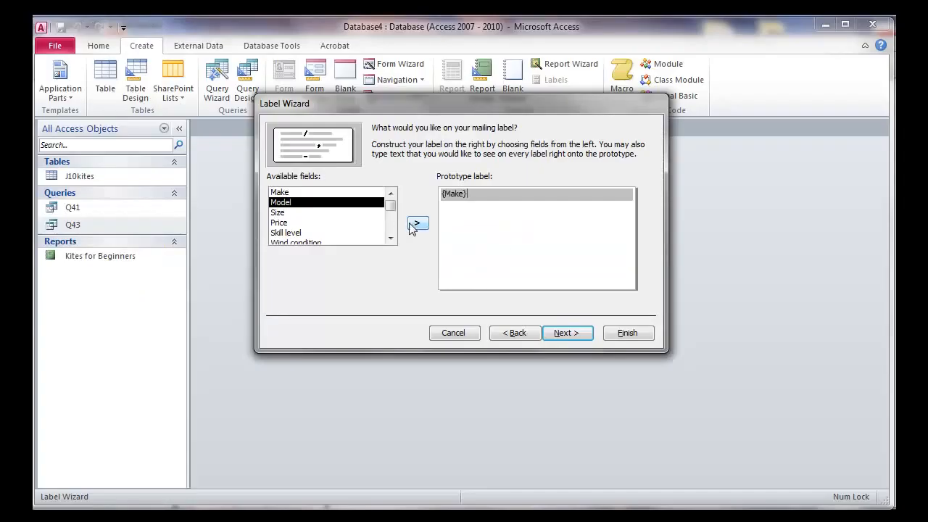
key(Return)
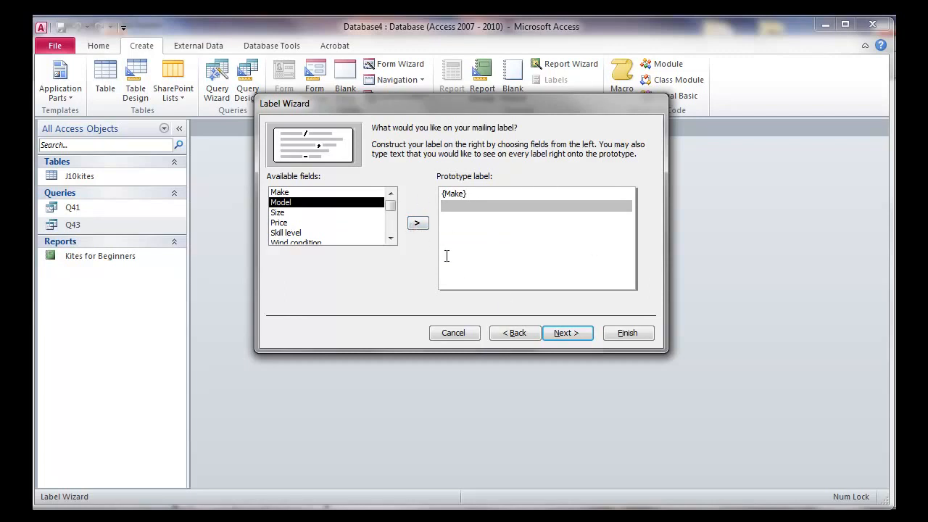
Look up the next required field in Adobe Reader, return to Access and put Model on the label's second line.
key(alt+Tab)
key(alt+Tab)
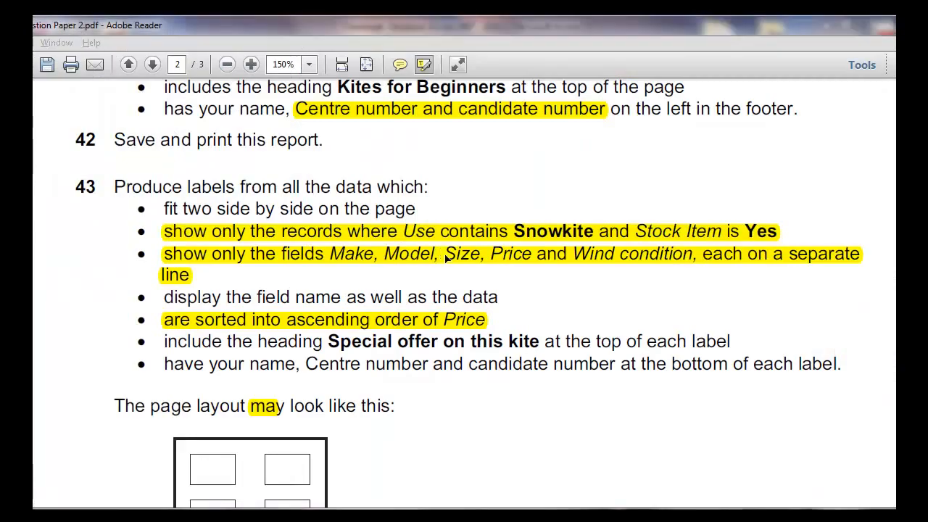
key(alt+Tab)
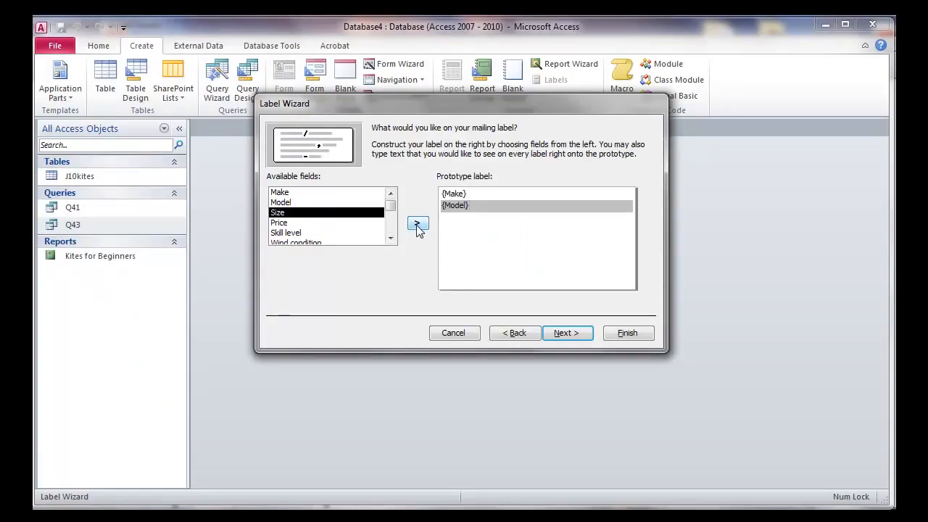
key(Return)
Recheck the field list in Adobe Reader, return to Access and put Size on the label's third line.
key(alt+Tab)
key(alt+Tab)
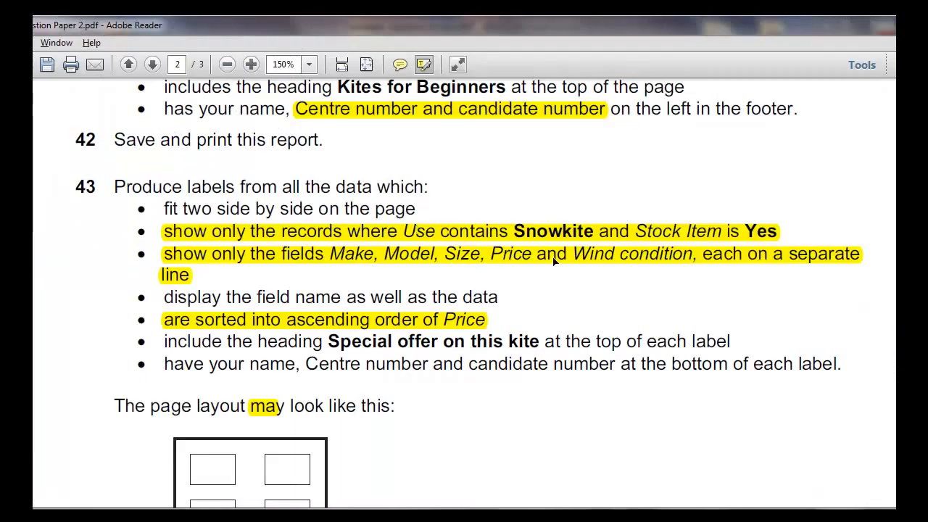
key(alt+Tab)
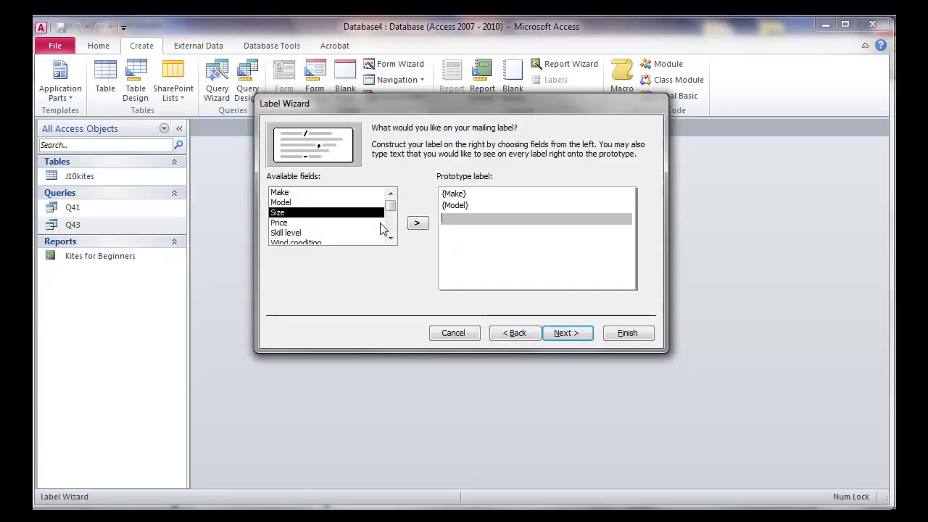
click(419, 223)
click(417, 224)
click(390, 238)
click(366, 232)
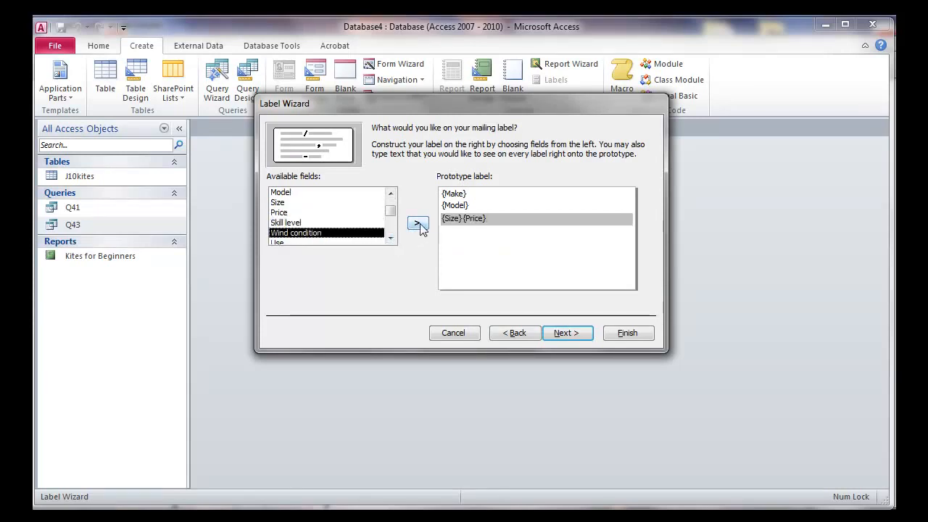
click(419, 224)
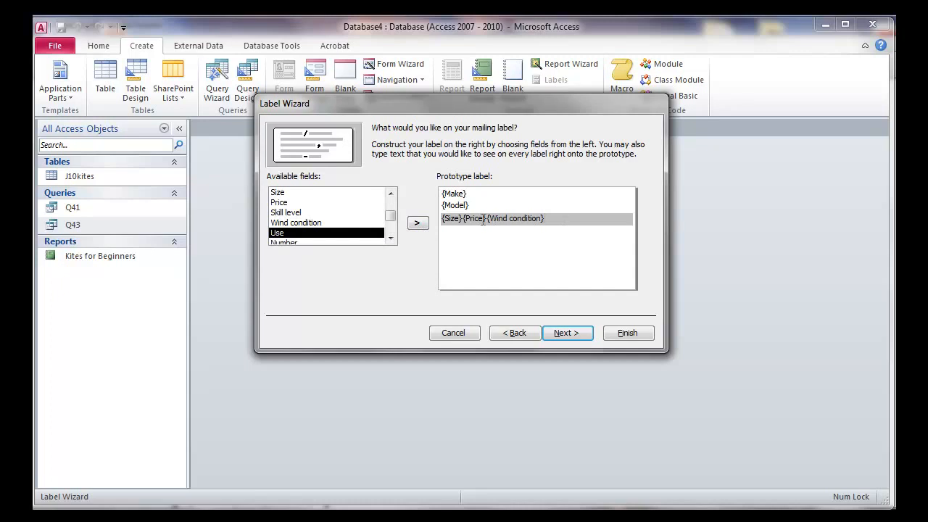
key(Return)
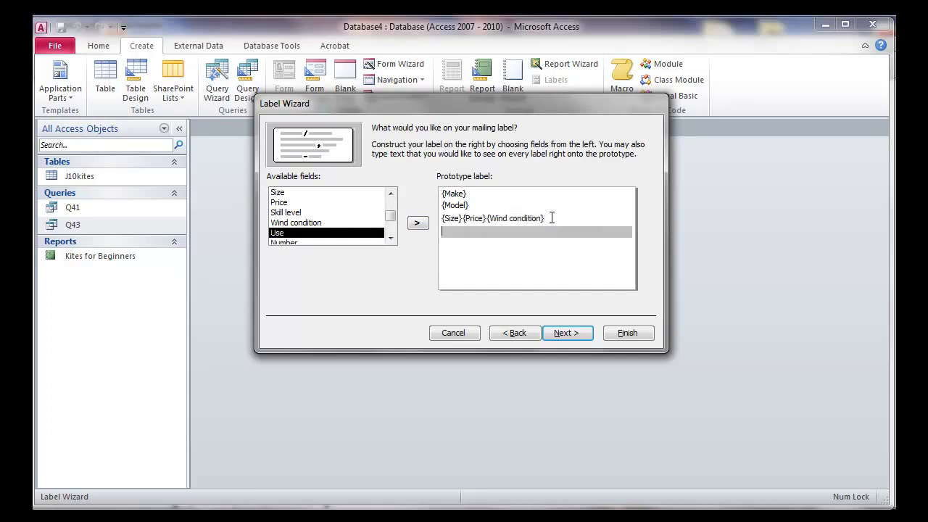
click(464, 219)
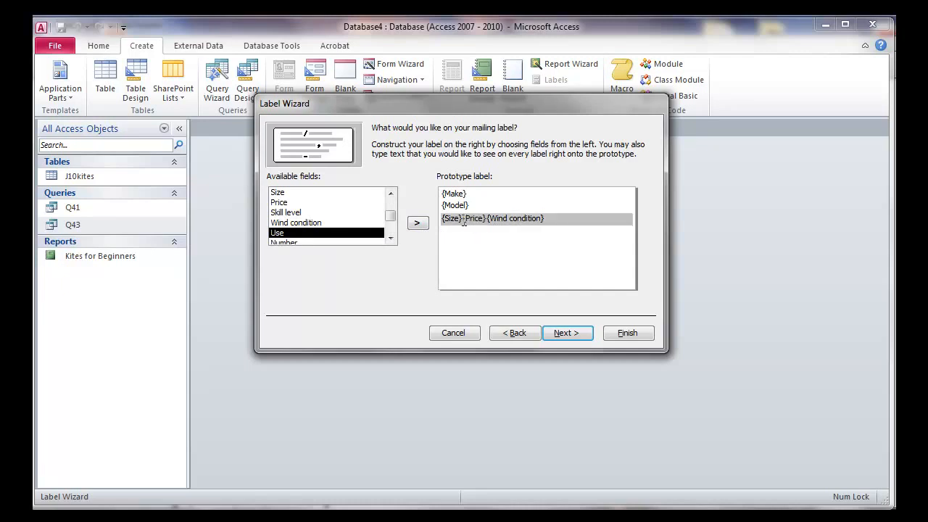
key(Return)
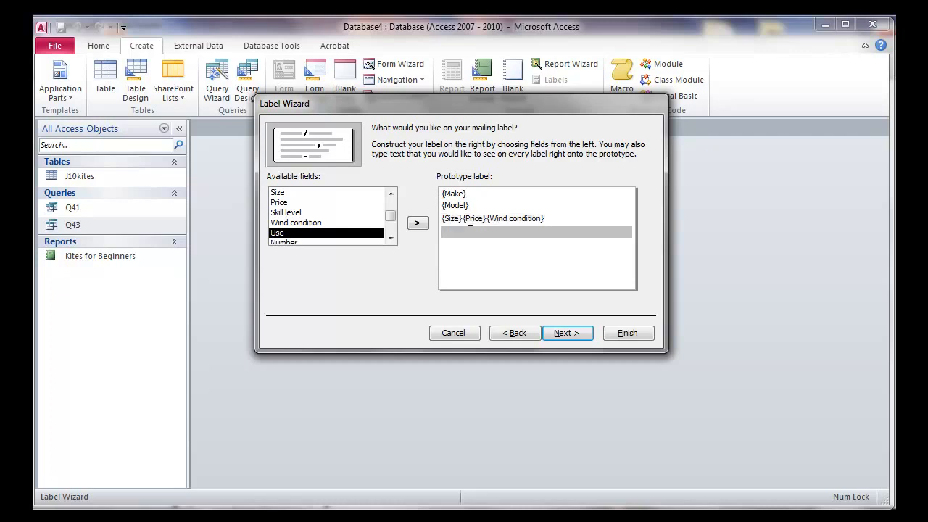
click(567, 220)
key(BackSpace)
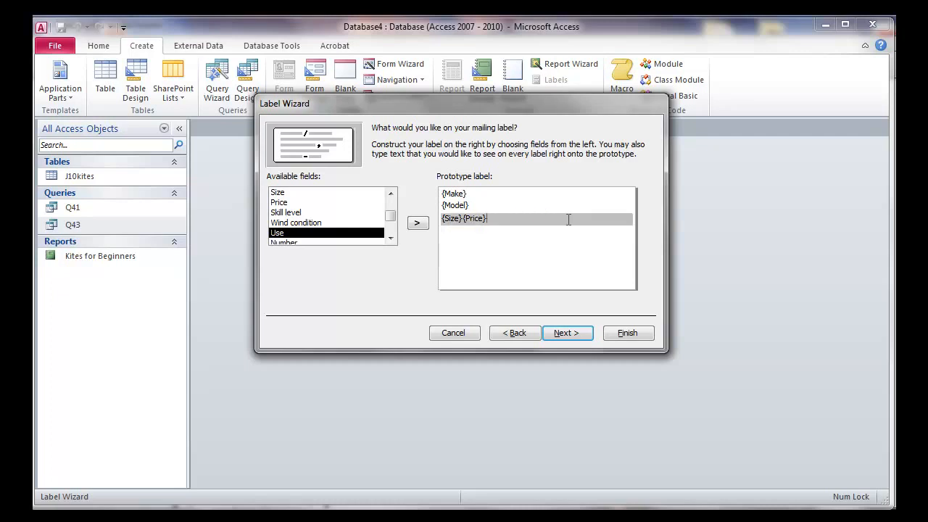
key(BackSpace)
Confirm the separate-line layout in Adobe Reader, return to Access and add Price and Wind condition on their own lines below Size.
key(alt+Tab)
key(alt+Tab)
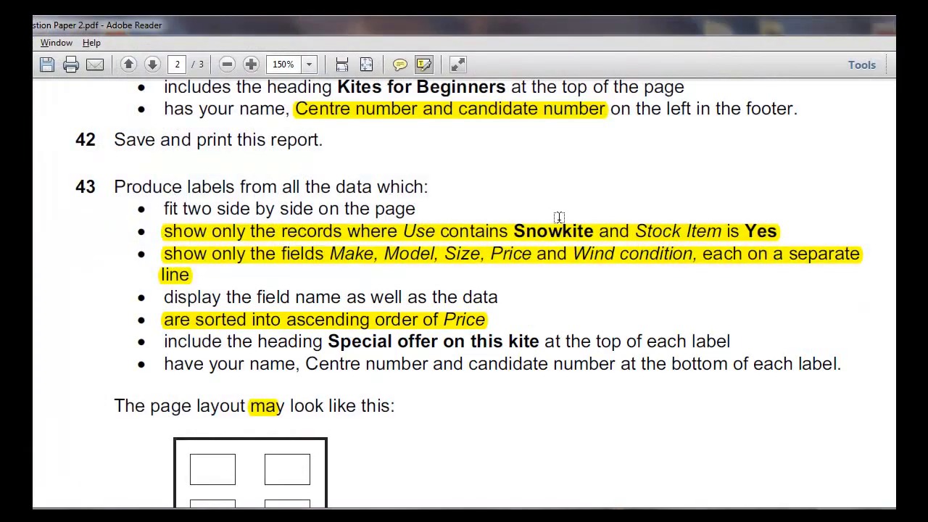
key(alt+Tab)
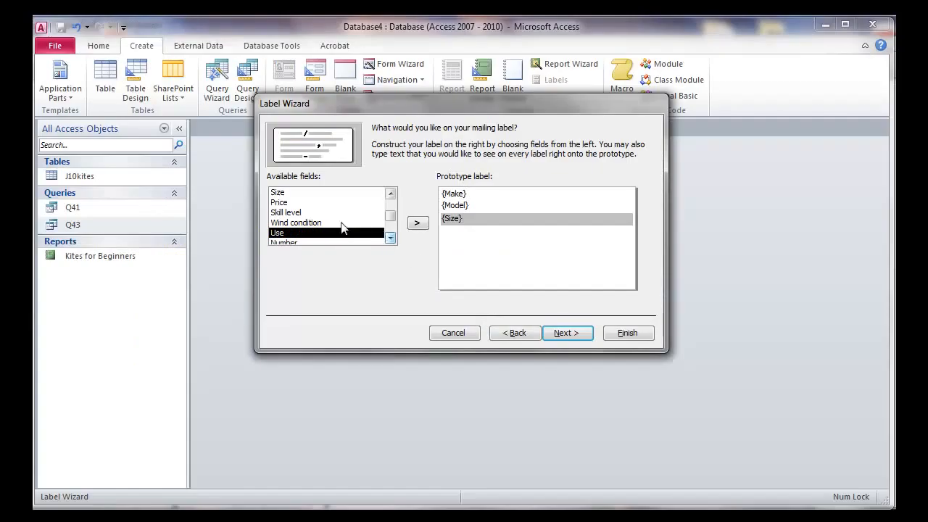
click(290, 203)
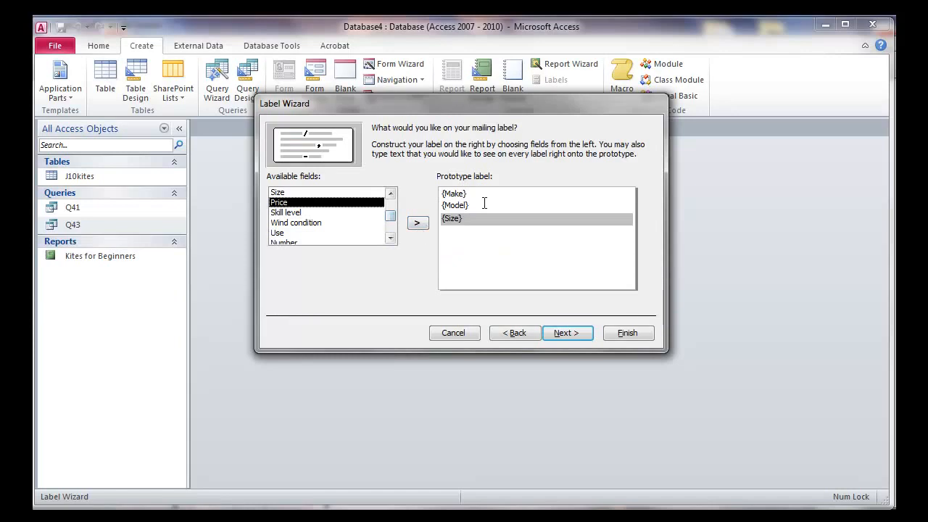
key(Return)
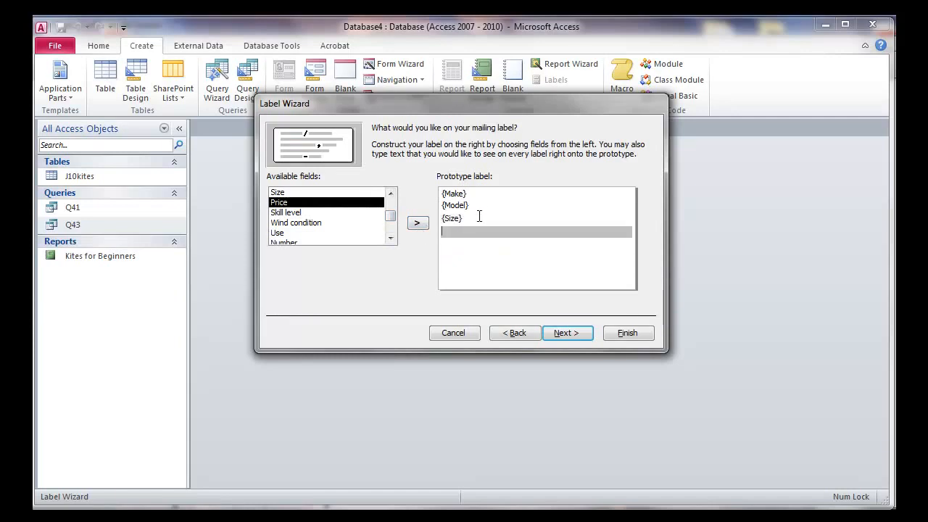
click(417, 224)
key(Return)
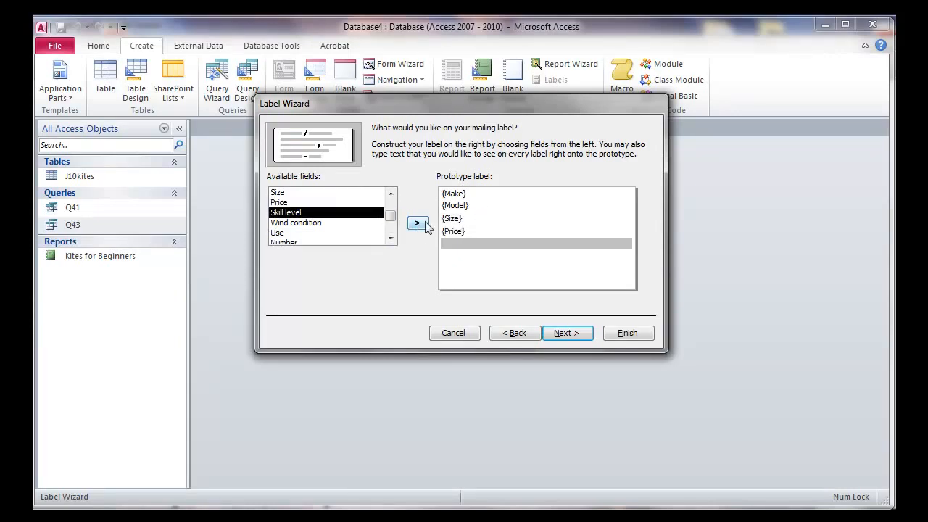
double_click(369, 223)
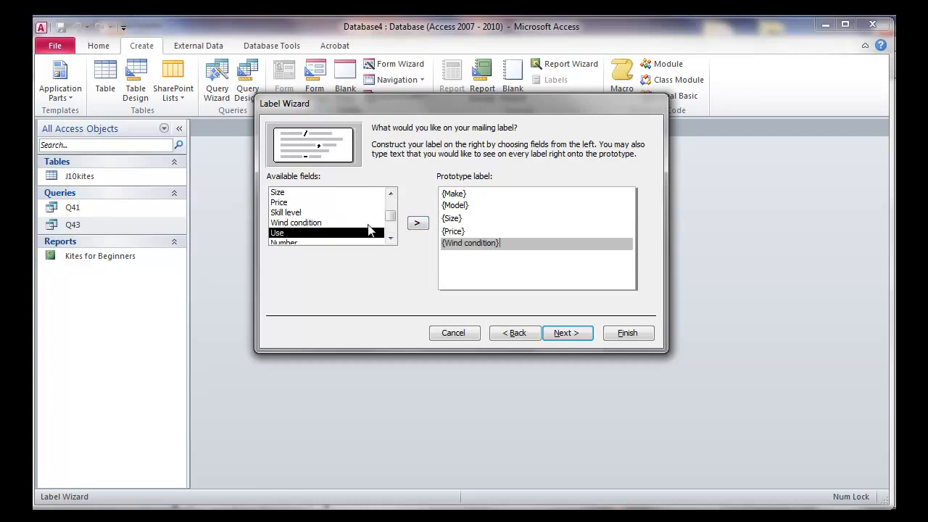
Recheck question 43's requirements in Adobe Reader, return to Access and accept the prototype label's five field lines.
key(alt+Tab)
key(alt+Tab)
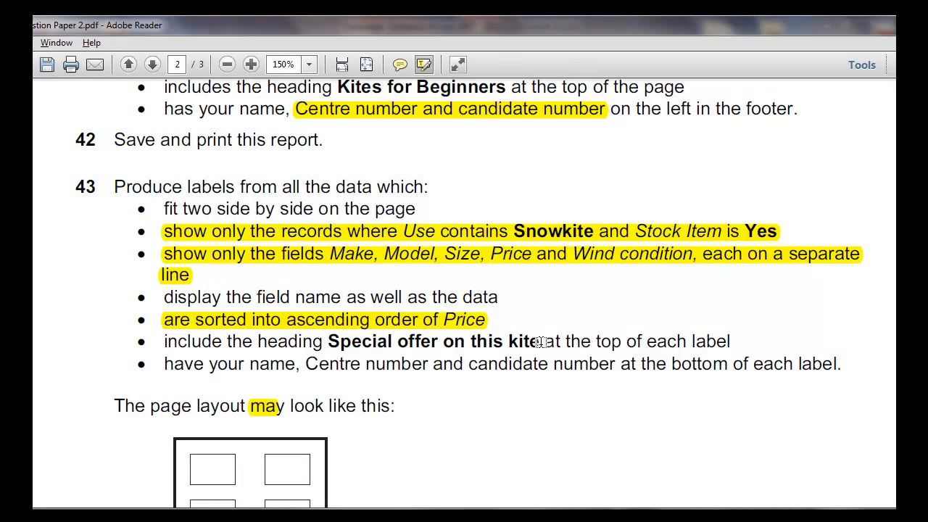
key(alt+Tab)
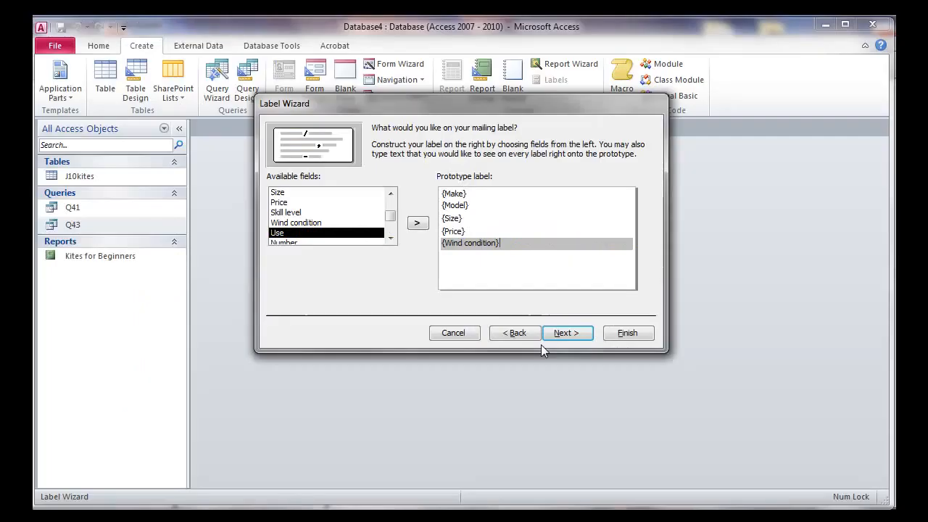
click(574, 332)
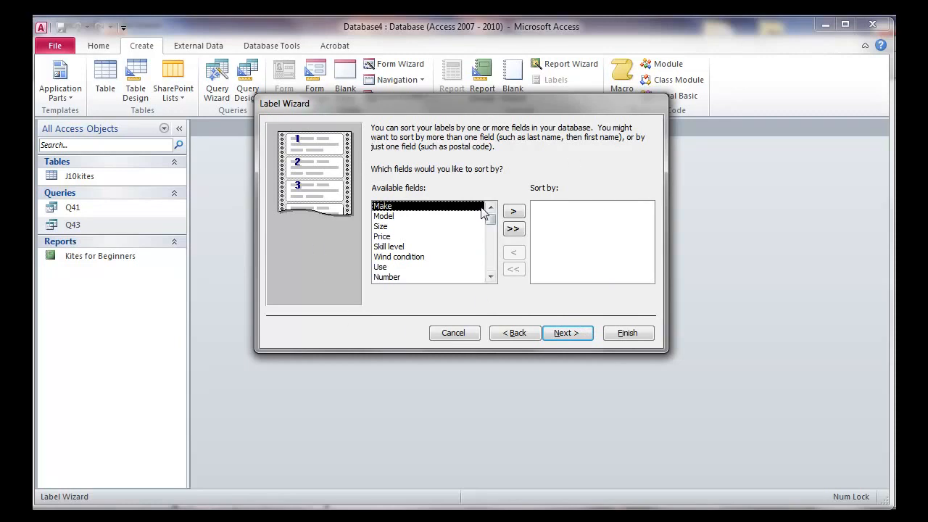
click(435, 236)
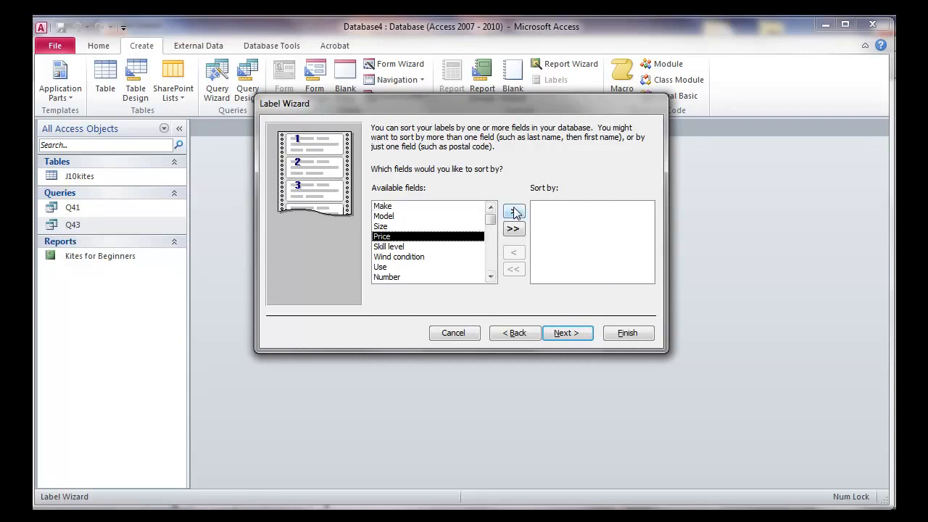
click(513, 211)
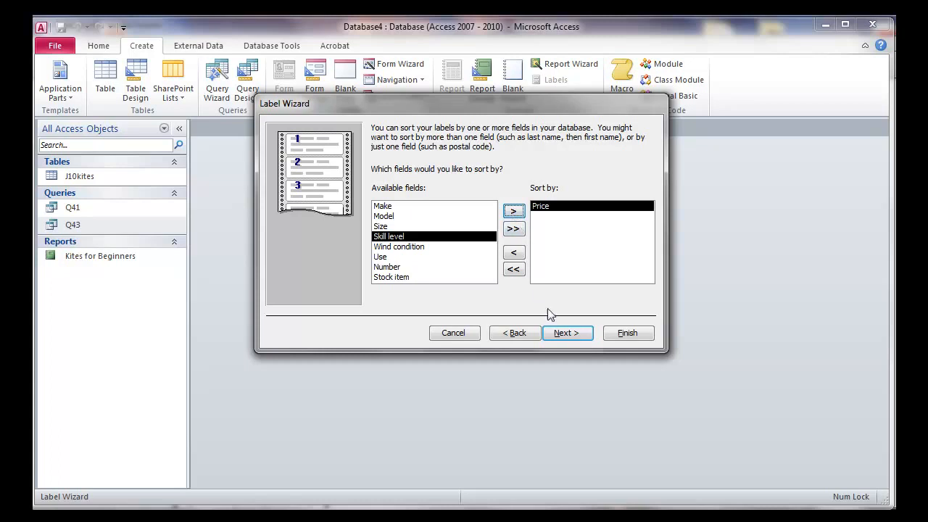
click(514, 229)
click(513, 269)
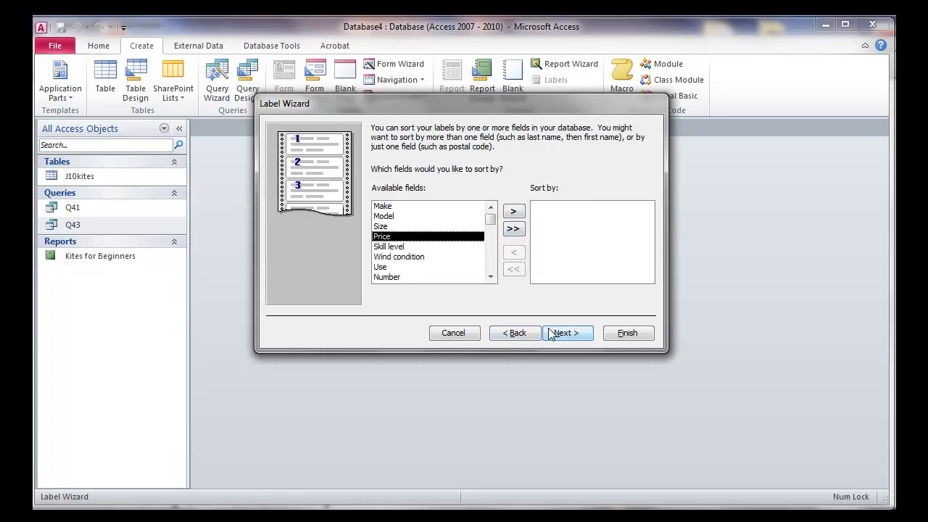
Continue the wizard without a sort field, switch to Adobe Reader and highlight "Special offer on this kite" in question 43.
click(566, 333)
key(alt+Tab)
key(alt+Tab)
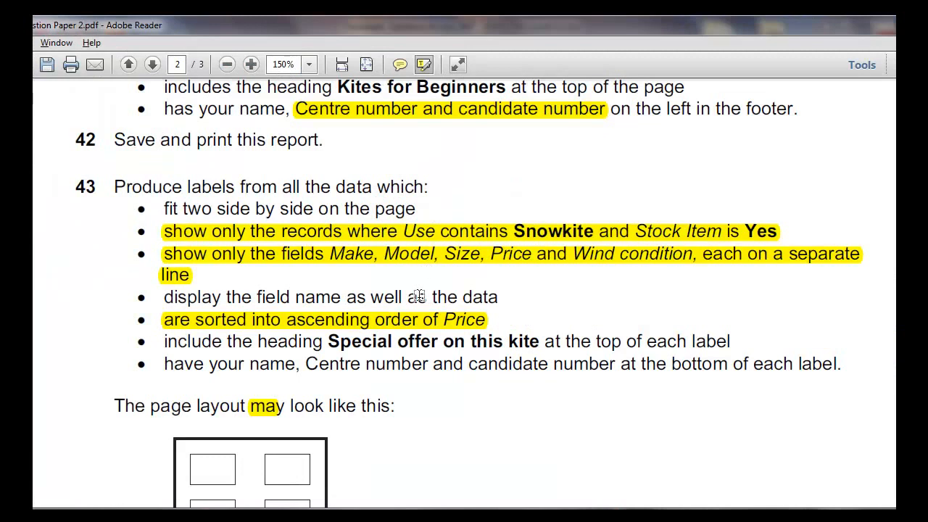
double_click(333, 340)
drag(561, 336, 543, 341)
Return to Access, name the label report "Special offer on this Kite" and finish the wizard with the print preview option.
key(alt+Tab)
drag(439, 146, 312, 153)
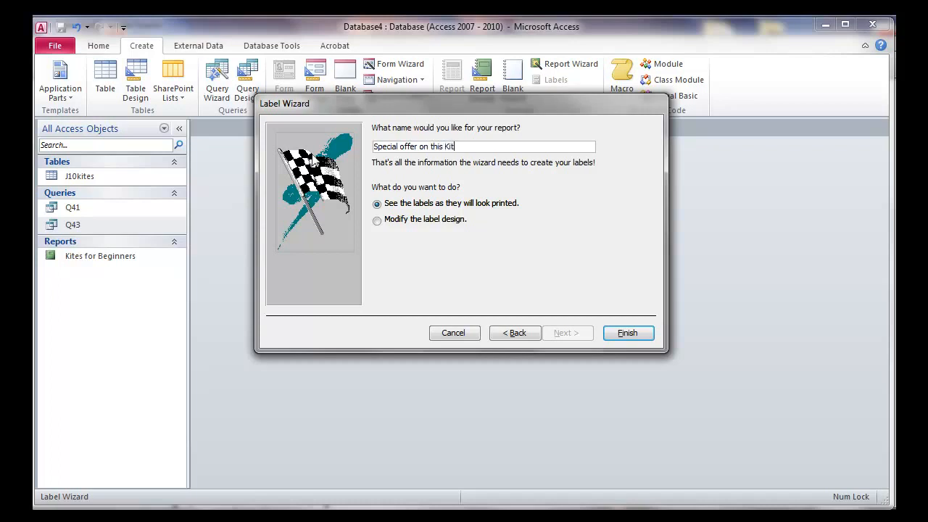
click(630, 334)
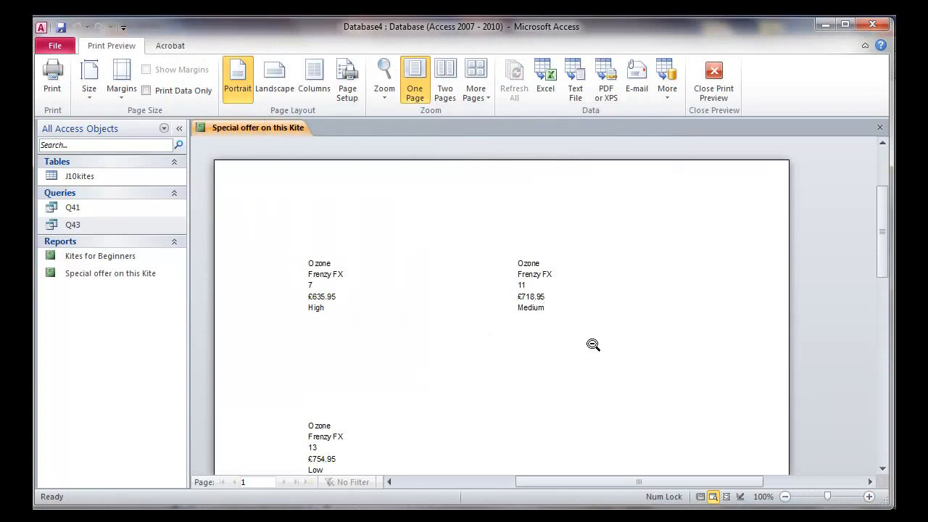
Examine the previewed labels, compare them with question 43 in Adobe Reader and return to Access.
scroll(604, 354, down, 3)
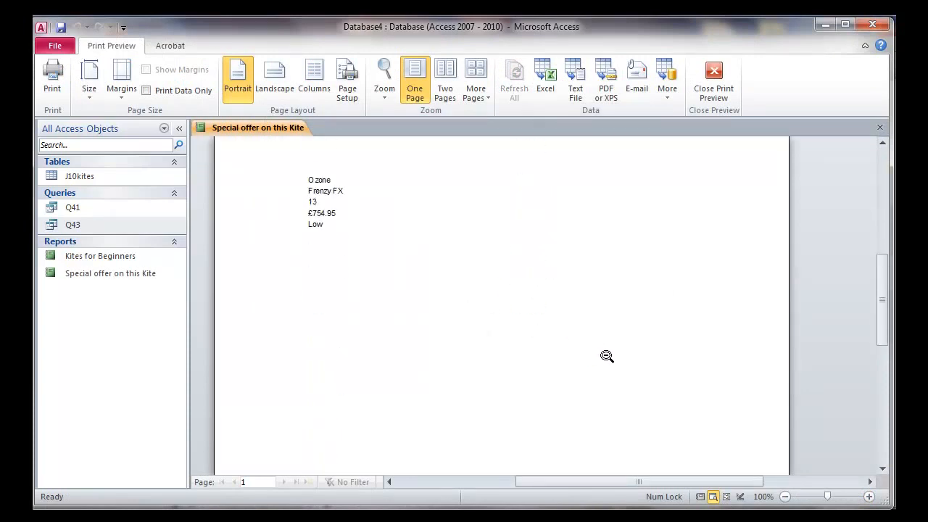
scroll(607, 356, up, 3)
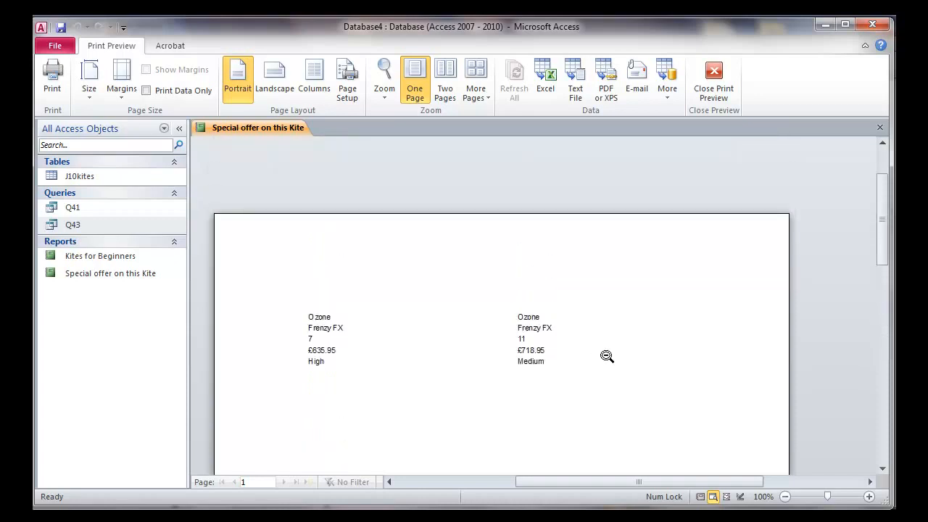
key(alt+Tab)
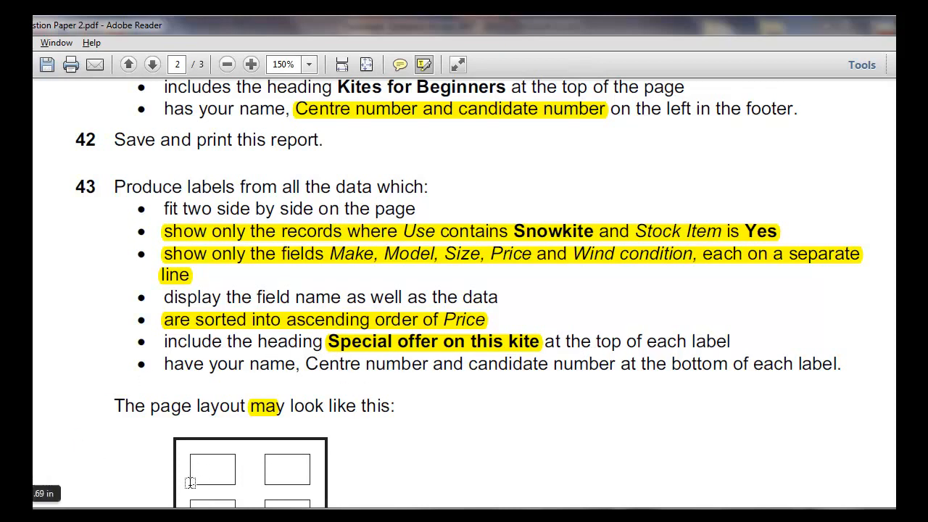
key(alt+Tab)
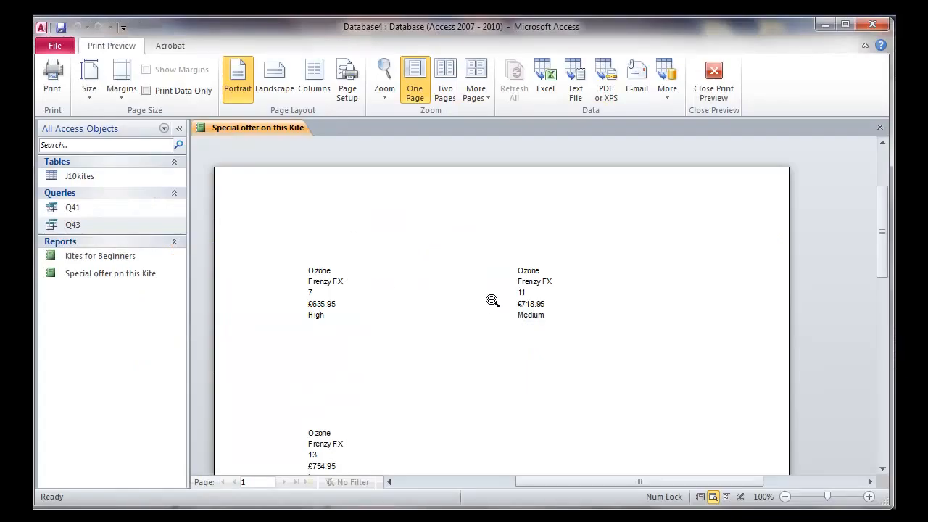
Close the print preview and, in Layout View, narrow all five field boxes to about 3 cm and move them down and inward.
click(713, 87)
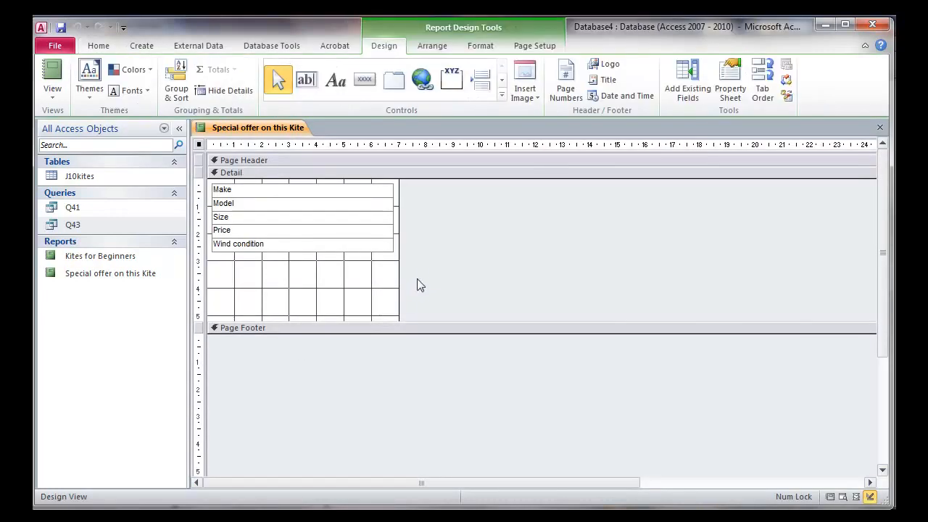
click(51, 91)
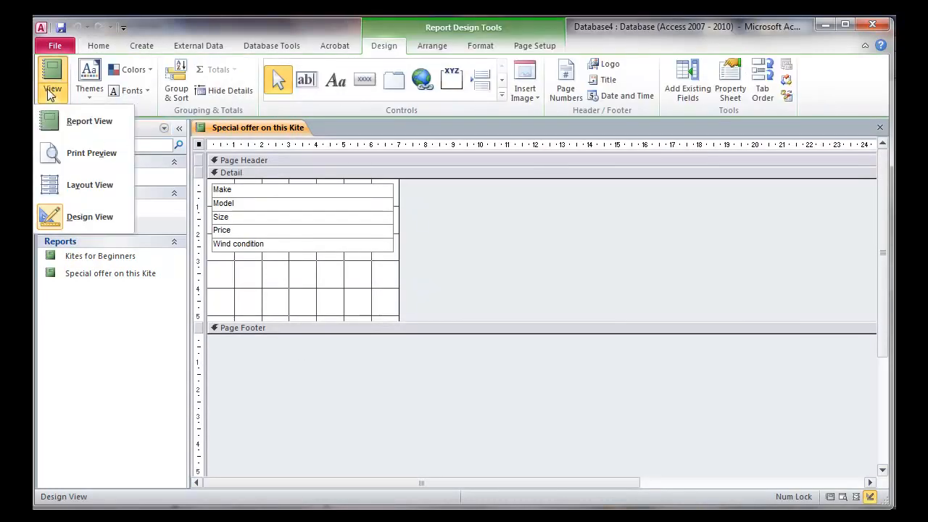
click(86, 182)
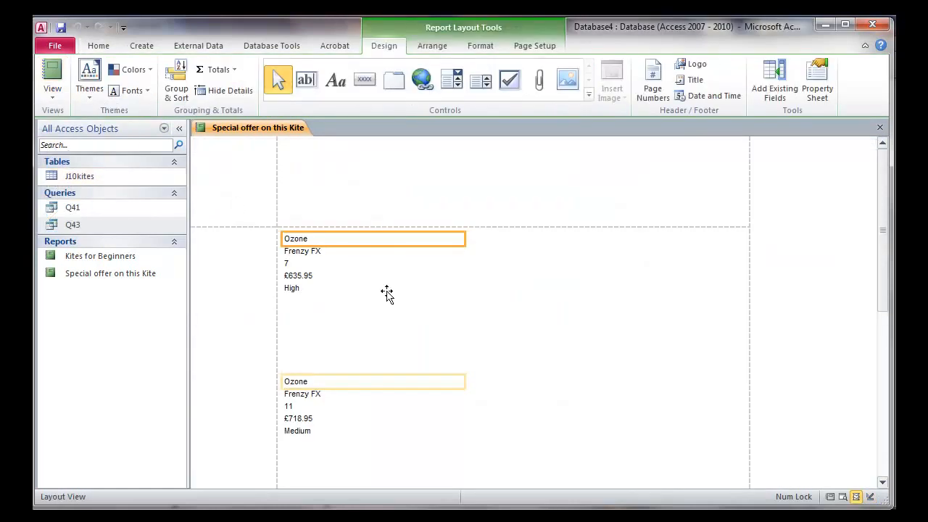
click(447, 252)
click(448, 240)
drag(376, 251, 391, 287)
drag(465, 249, 360, 275)
In Design View, widen the five field boxes to about 3.8 cm and shift them towards the middle of the label.
click(52, 91)
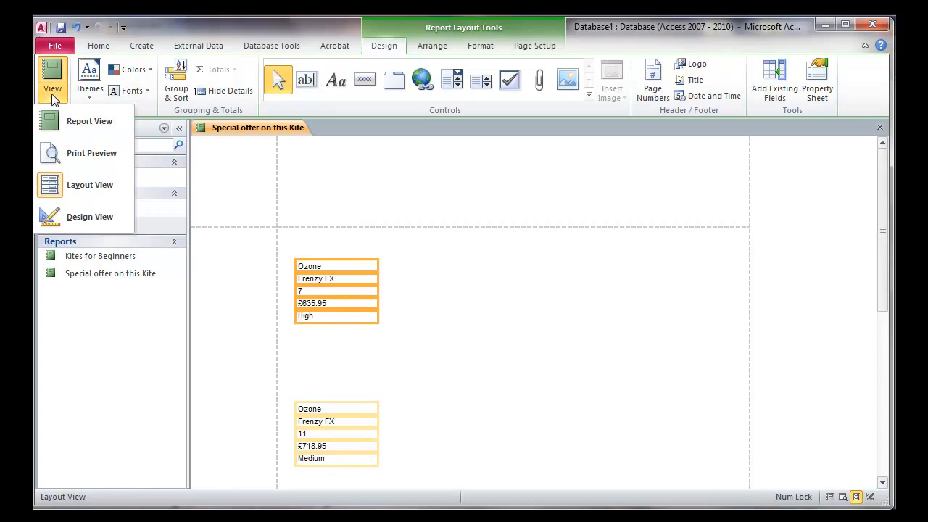
click(85, 218)
drag(214, 201, 332, 290)
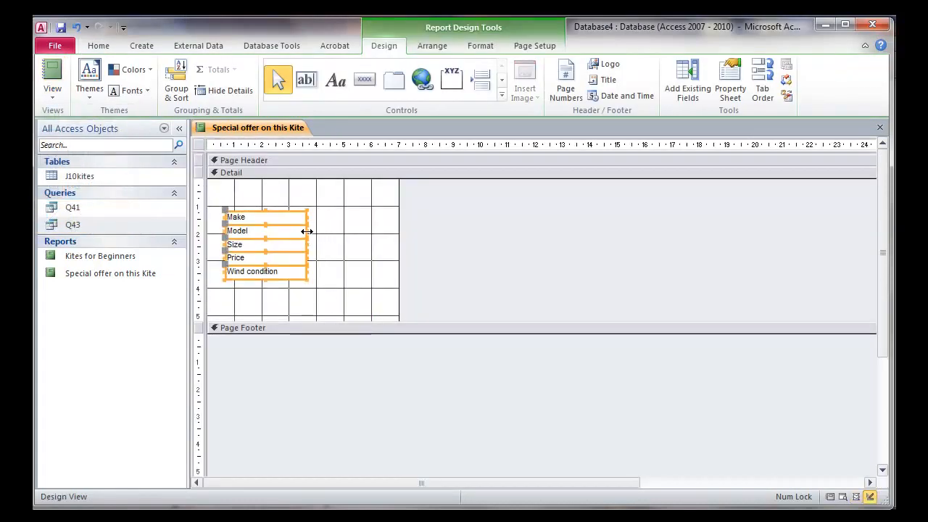
drag(307, 228, 327, 237)
click(385, 251)
Draw a label box above Make, check the heading wording in Adobe Reader, and enter "Special offer on this kite" in Access.
click(336, 79)
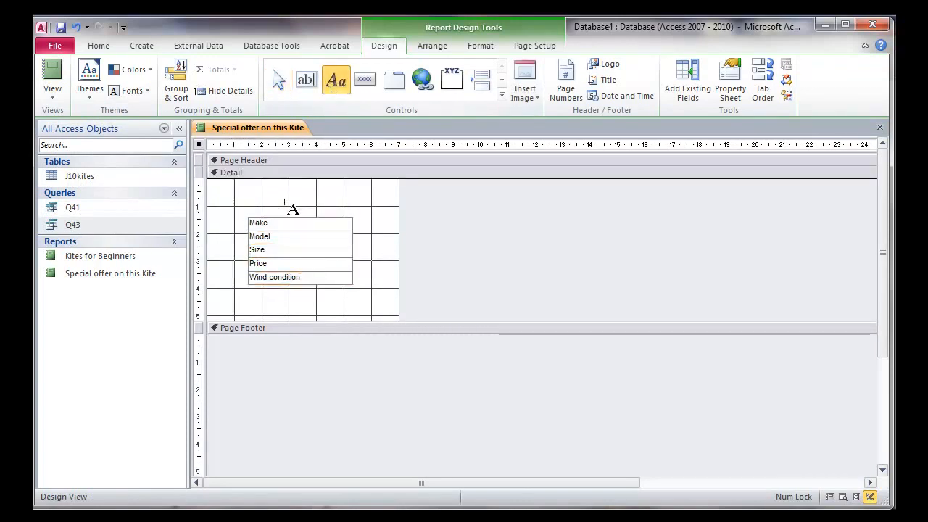
drag(249, 195, 355, 216)
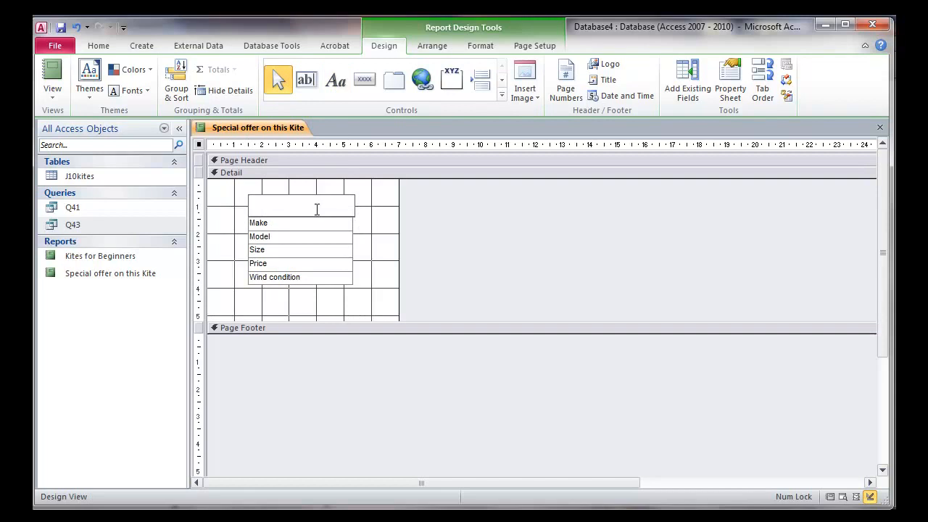
key(alt+Tab)
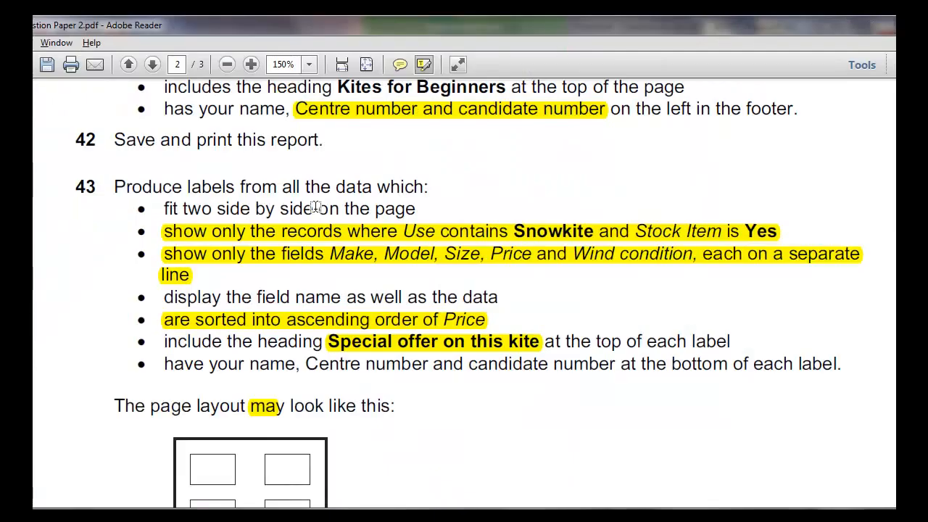
key(alt+Tab)
text(Special)
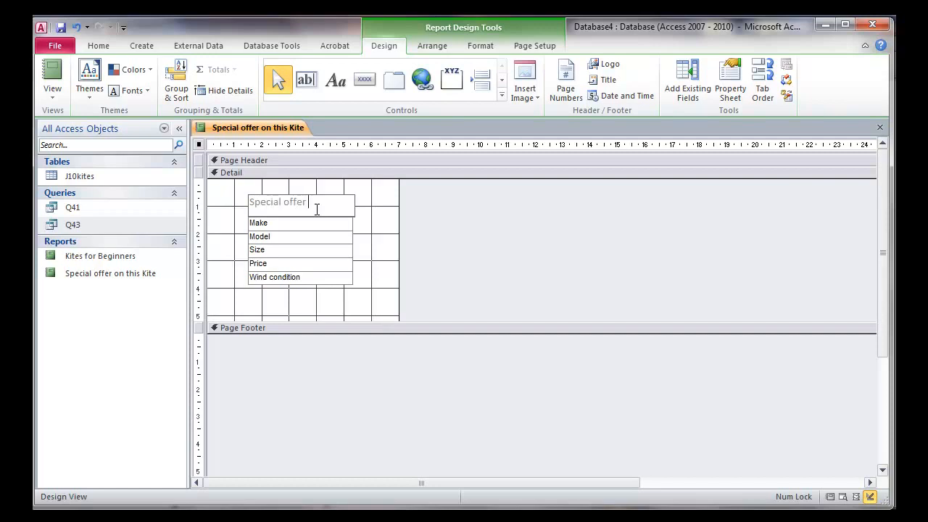
text( offer on this kite)
Widen the heading box to about 5 cm so its text fits on one line, and centre the text.
click(248, 208)
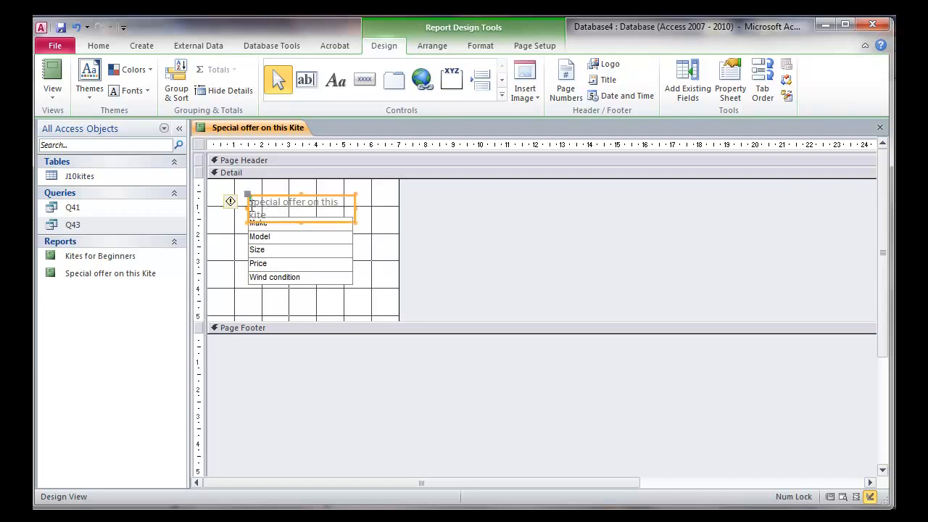
drag(247, 207, 228, 207)
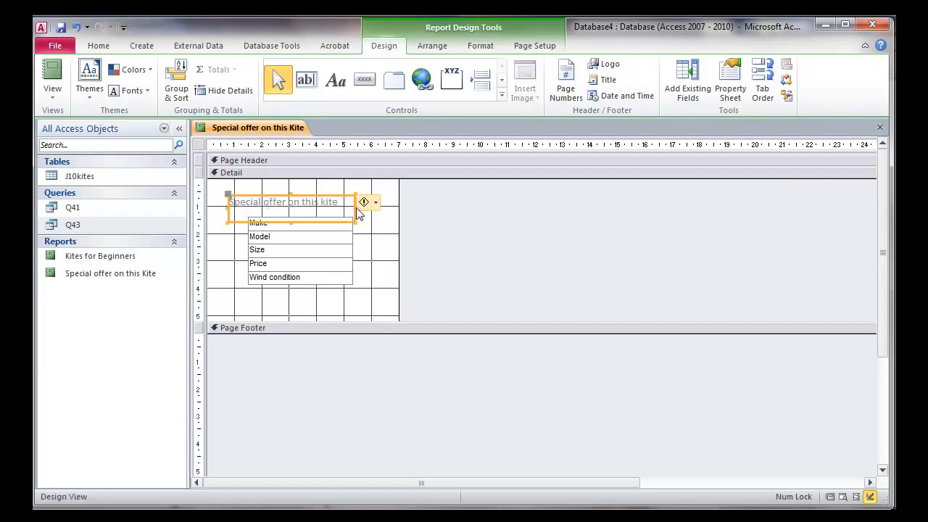
click(353, 211)
drag(356, 222, 366, 218)
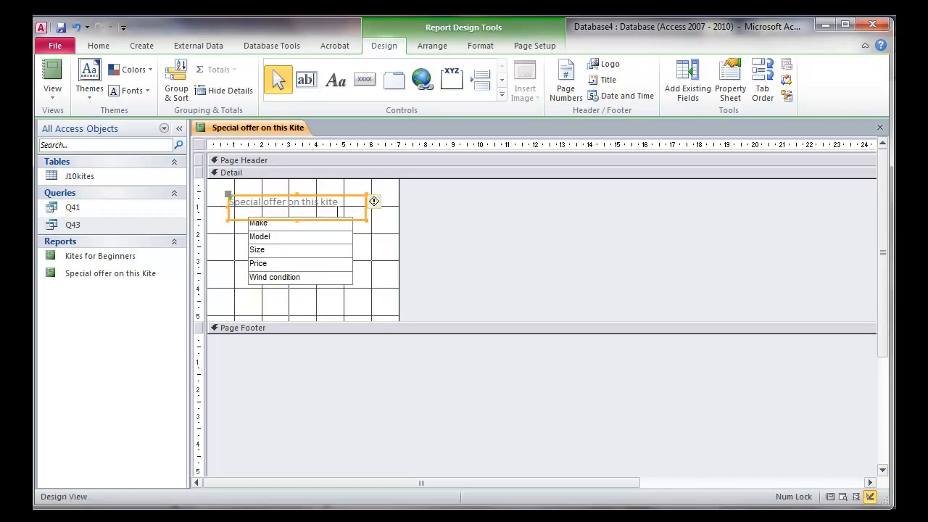
click(348, 203)
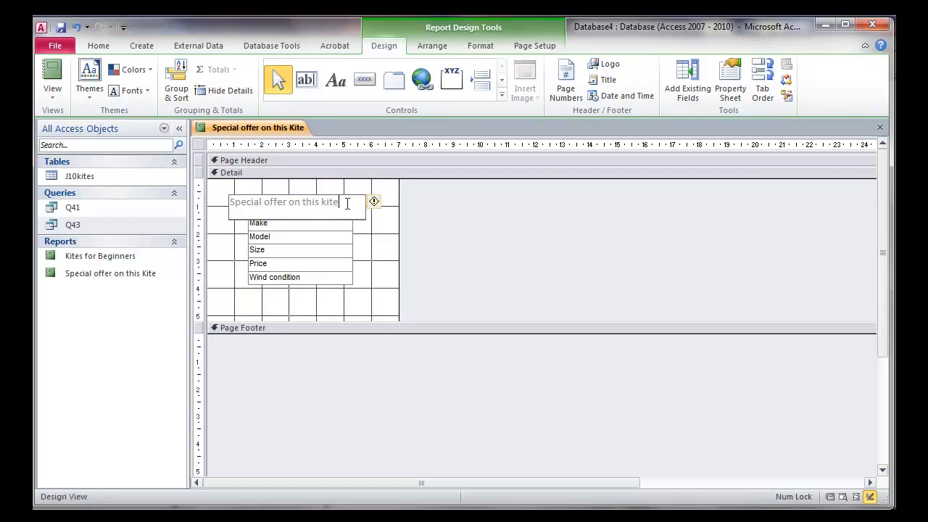
click(102, 46)
click(736, 90)
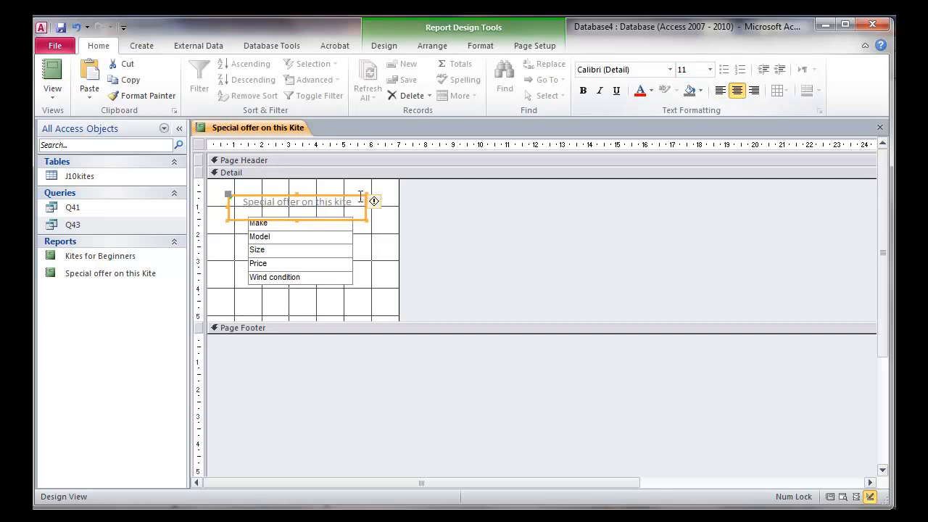
Set the heading's background colour and font colour to Automatic.
drag(350, 202, 244, 201)
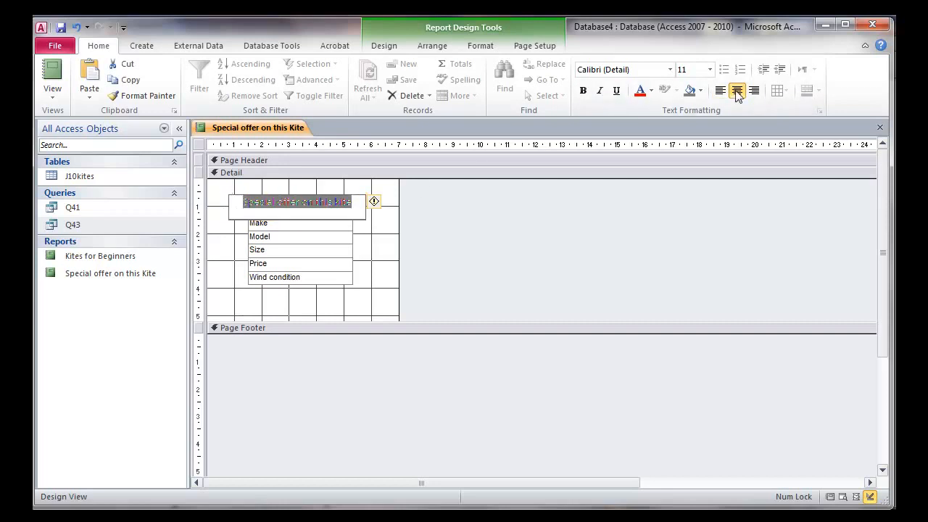
click(690, 93)
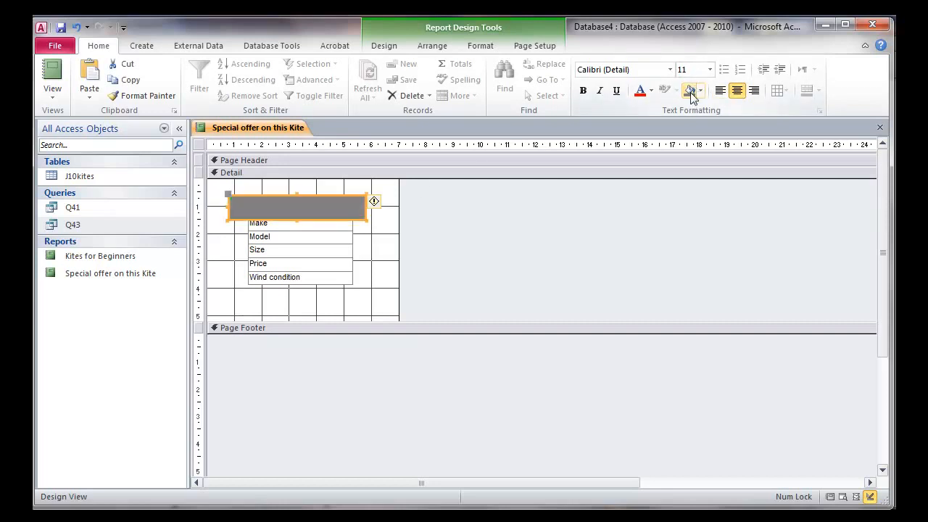
click(700, 90)
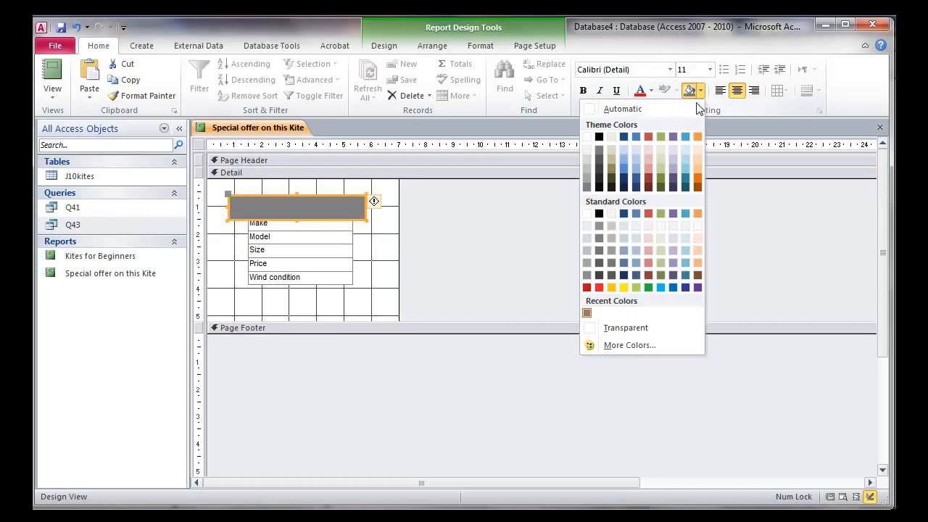
click(650, 107)
click(651, 90)
click(633, 108)
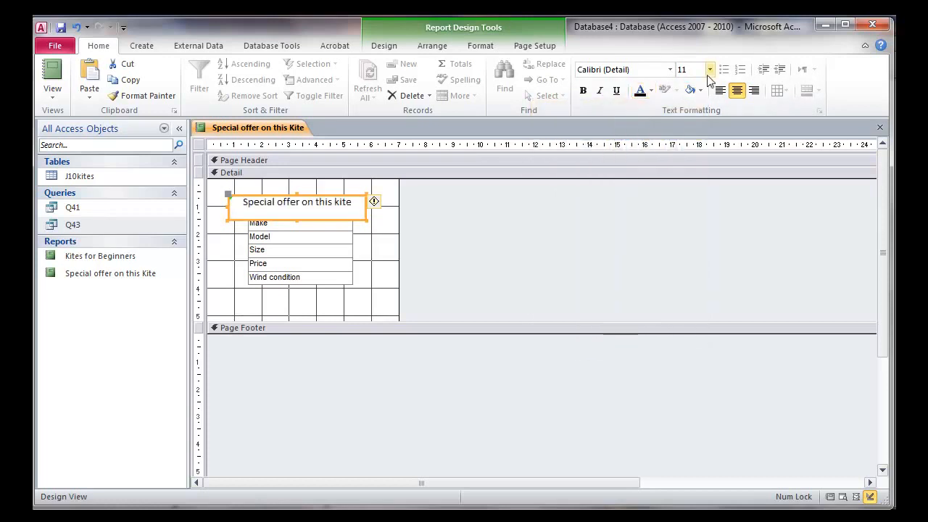
Set the heading's font size to 12 and reduce the box height so it sits clear above the Make field.
click(710, 69)
click(694, 136)
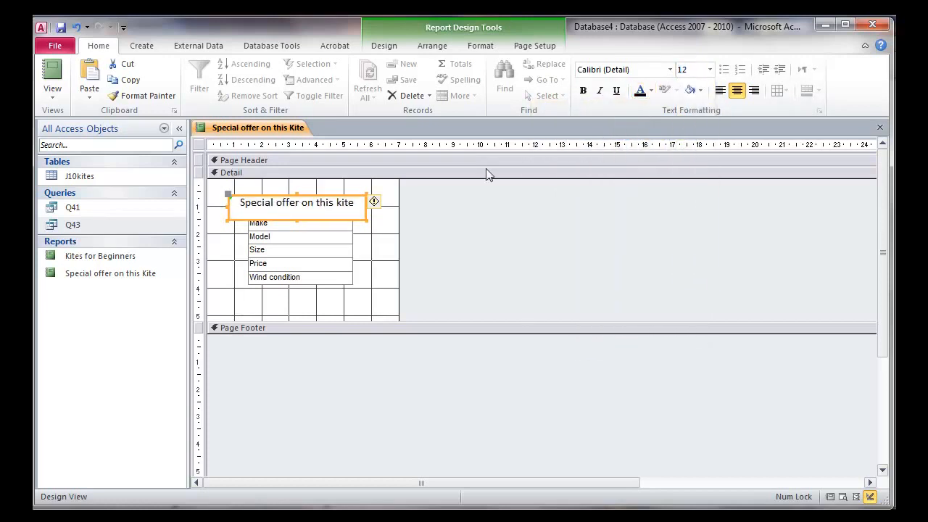
drag(297, 219, 296, 212)
click(360, 249)
click(362, 253)
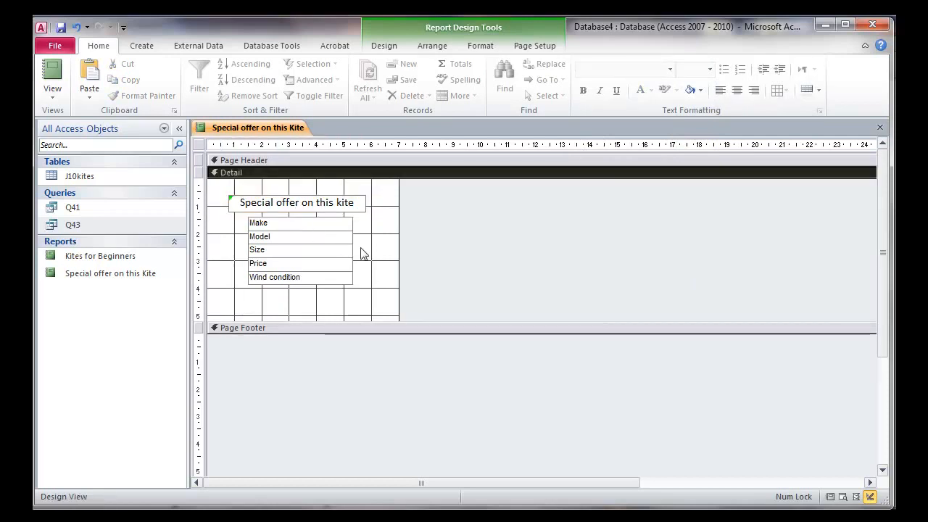
Bring up the report design controls, check question 43's candidate-details requirement in Adobe Reader and return to Access.
click(385, 46)
key(alt+Tab)
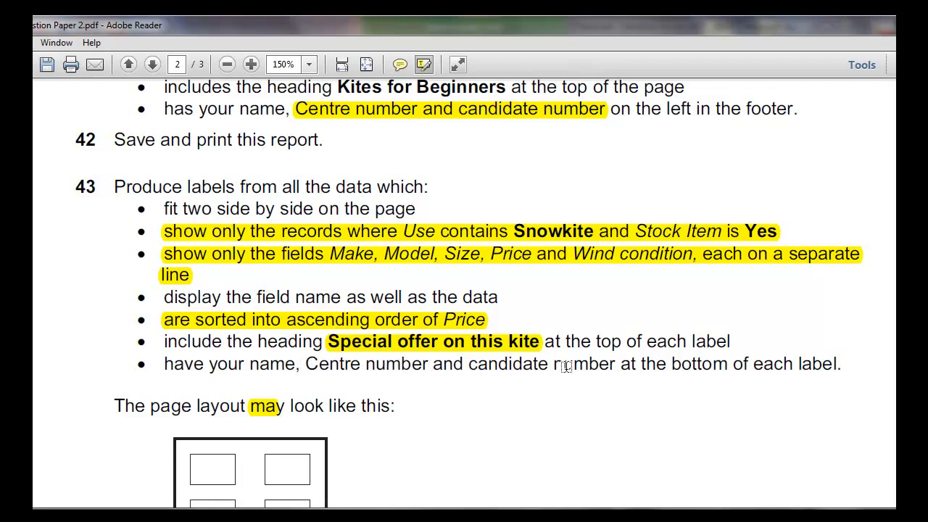
key(alt+Tab)
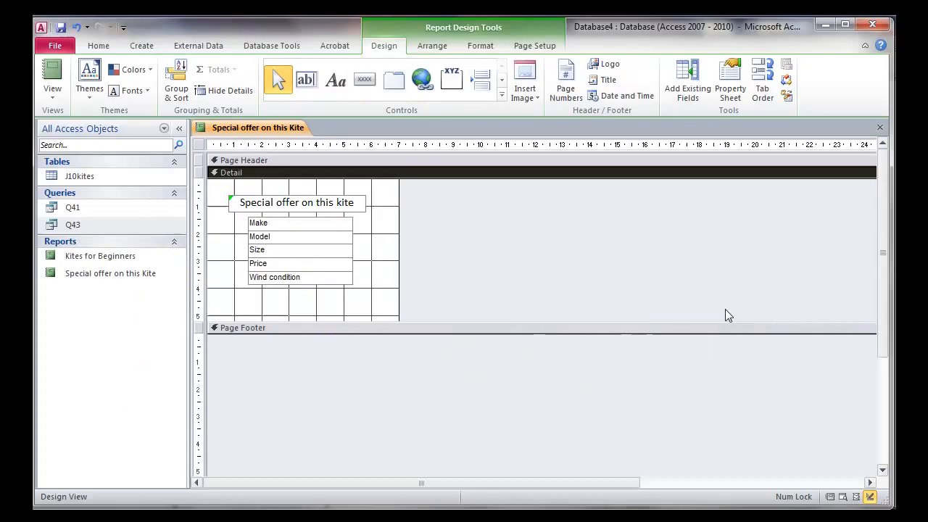
Add a label about 6 cm wide reading "Name, Candidate Number & Centre" below the Wind condition field, and nudge it slightly up and left.
click(333, 82)
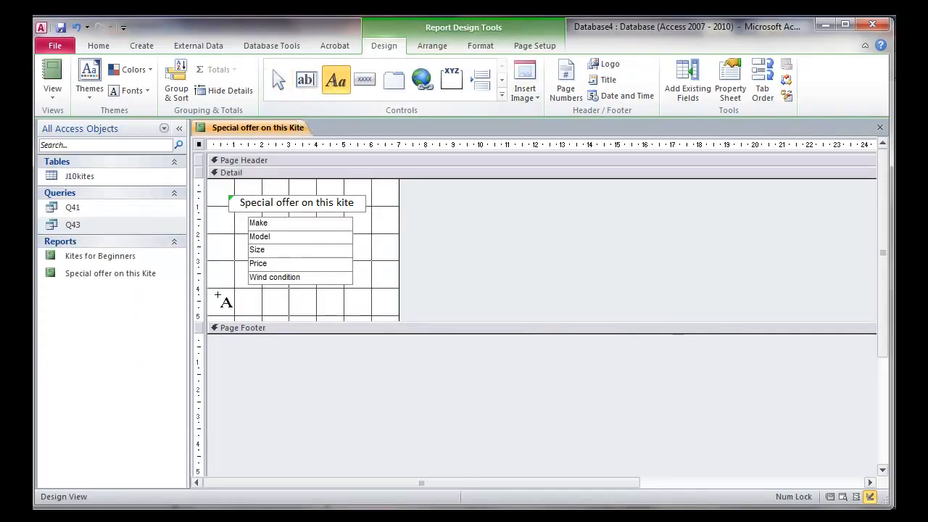
drag(217, 293, 388, 309)
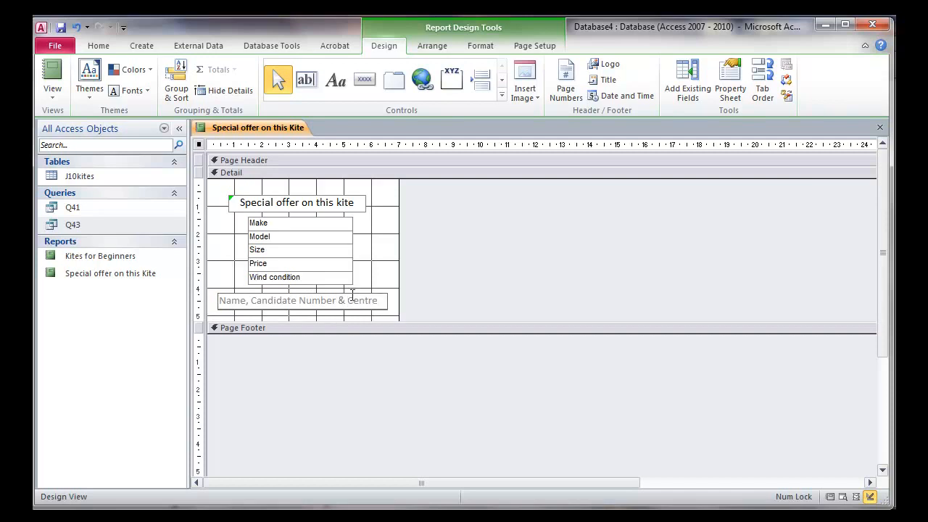
drag(350, 297, 345, 293)
click(383, 248)
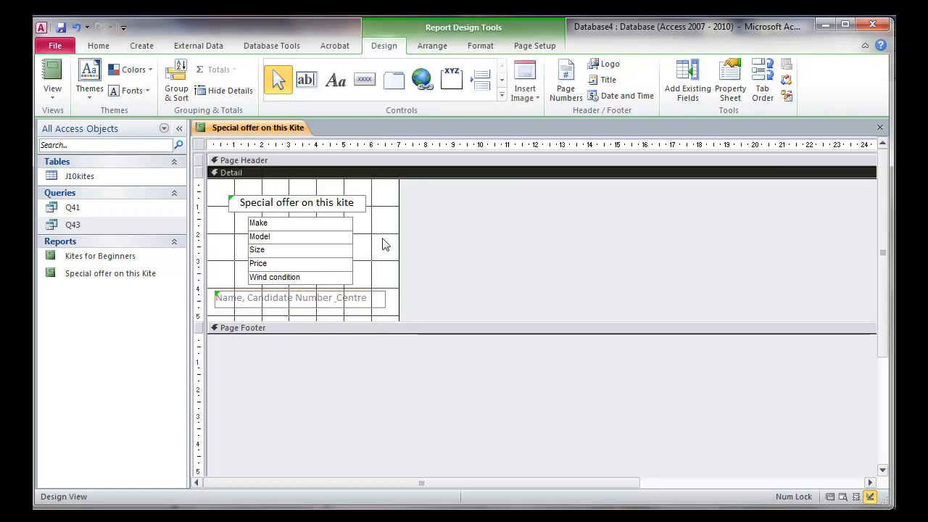
Draw a rectangle about 7 by 5 cm around all the label's contents in the Detail section.
click(501, 81)
click(501, 81)
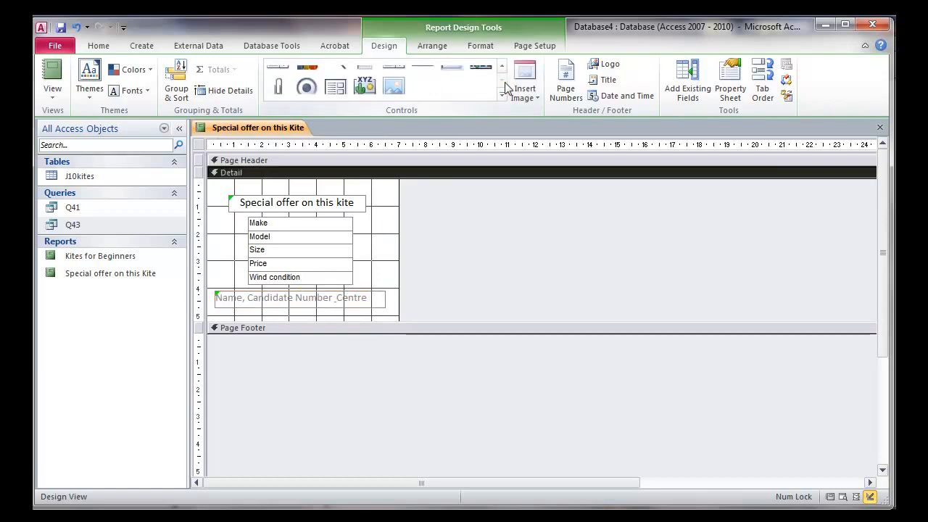
click(502, 68)
click(502, 68)
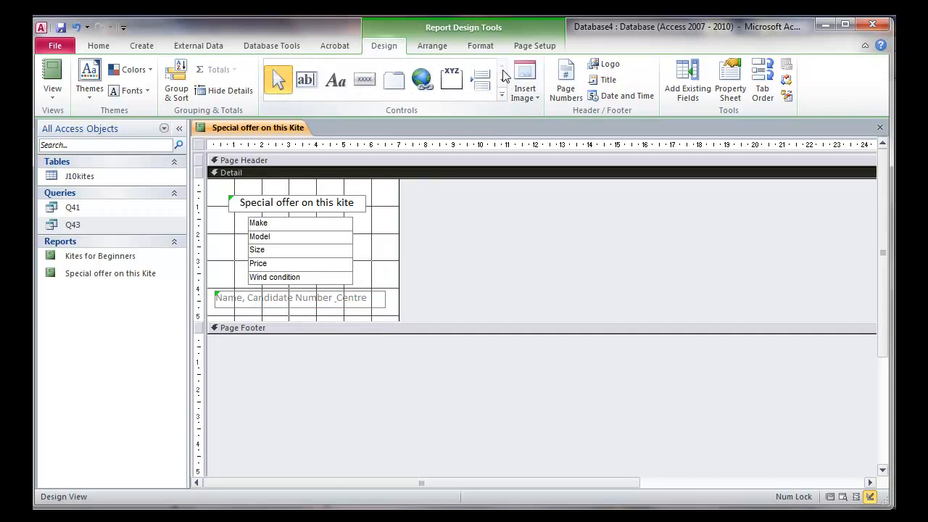
click(502, 81)
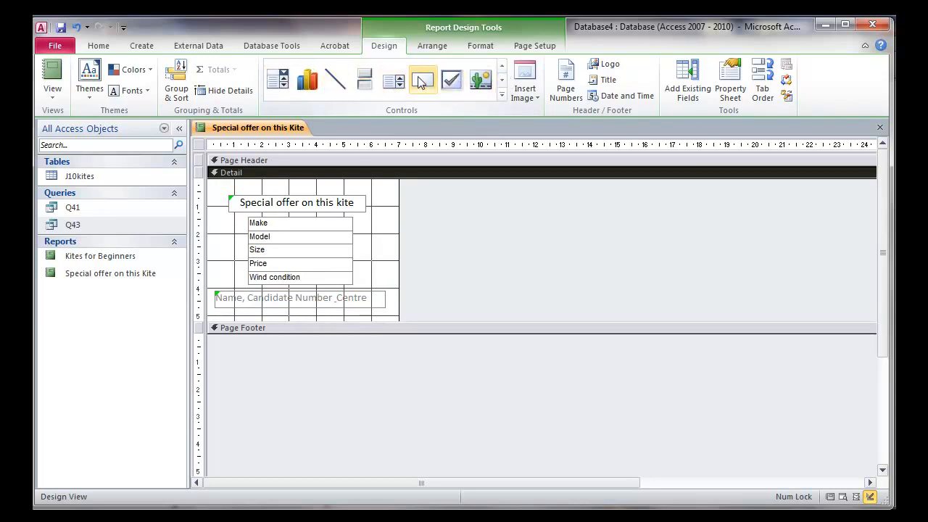
click(430, 78)
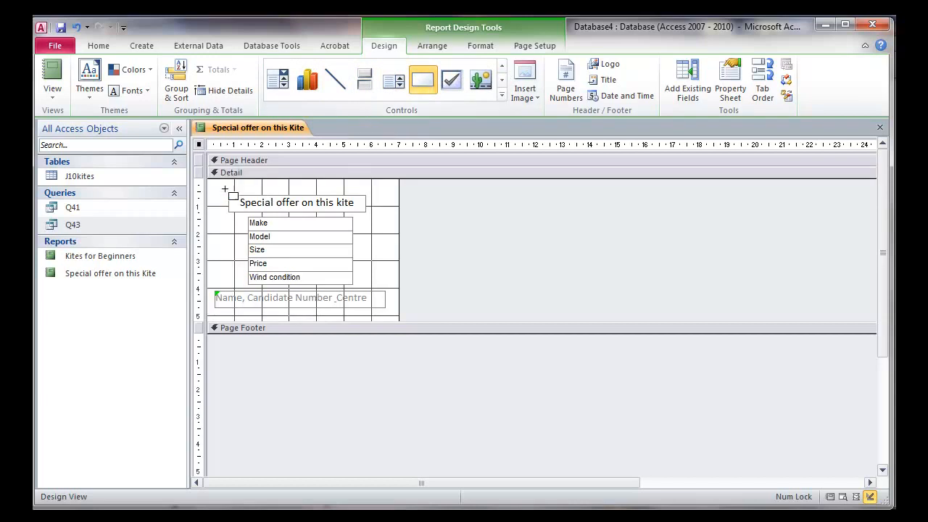
mouse_move(209, 182)
mouse_down()
mouse_move(231, 243)
mouse_move(306, 312)
mouse_move(395, 313)
mouse_up()
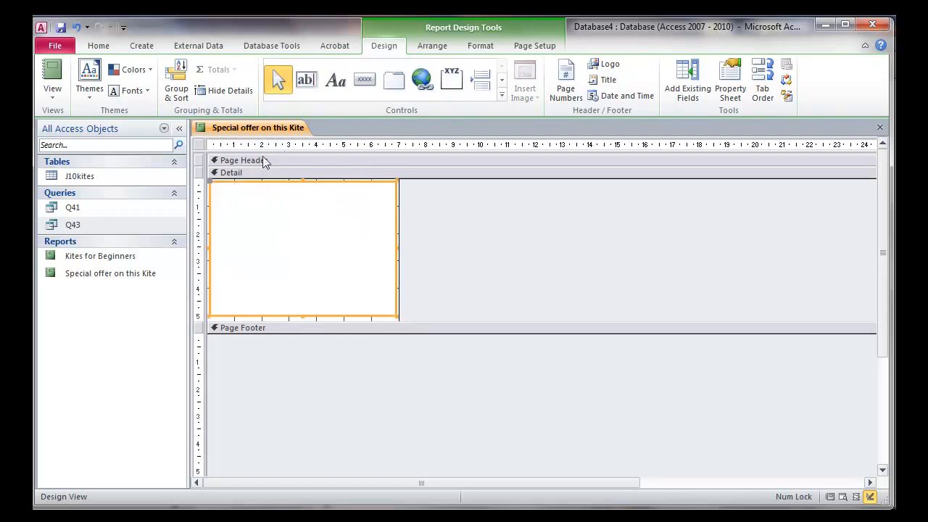
Send the rectangle to the back, behind the heading, fields and candidate details.
right_click(319, 251)
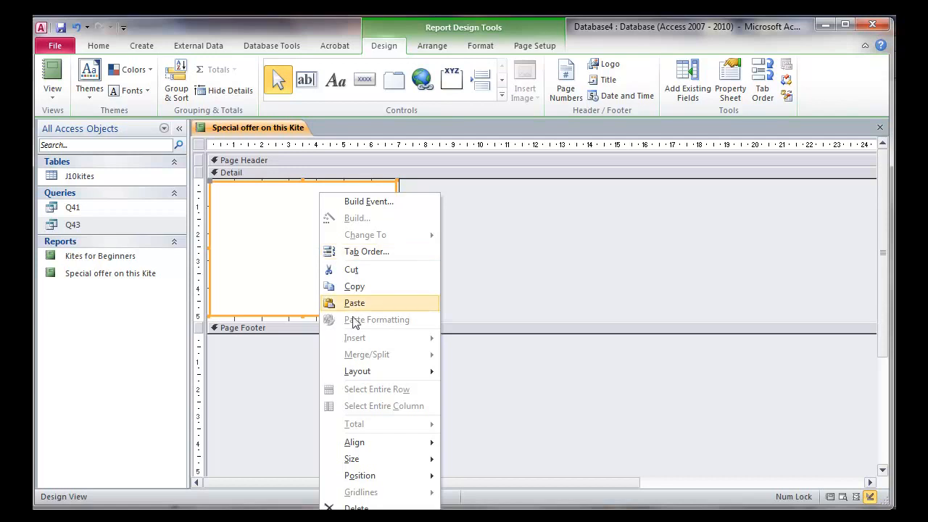
mouse_move(388, 479)
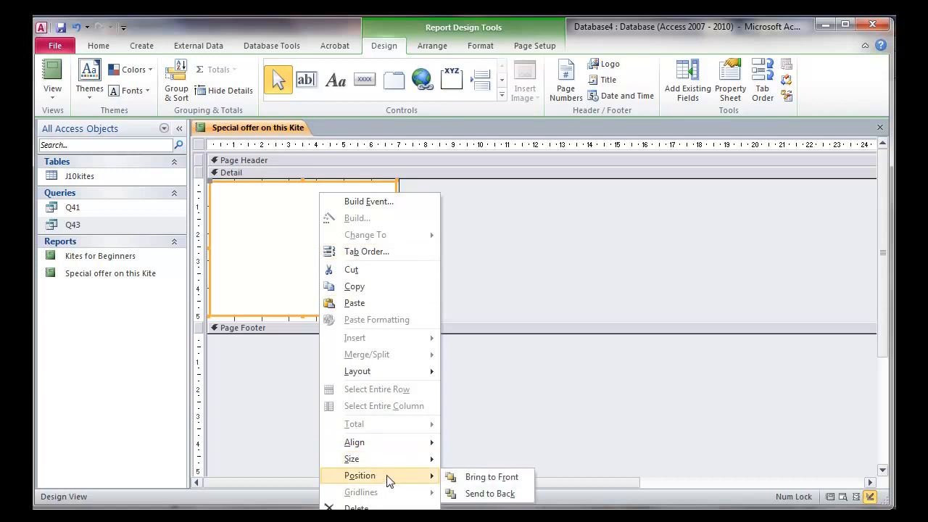
click(471, 494)
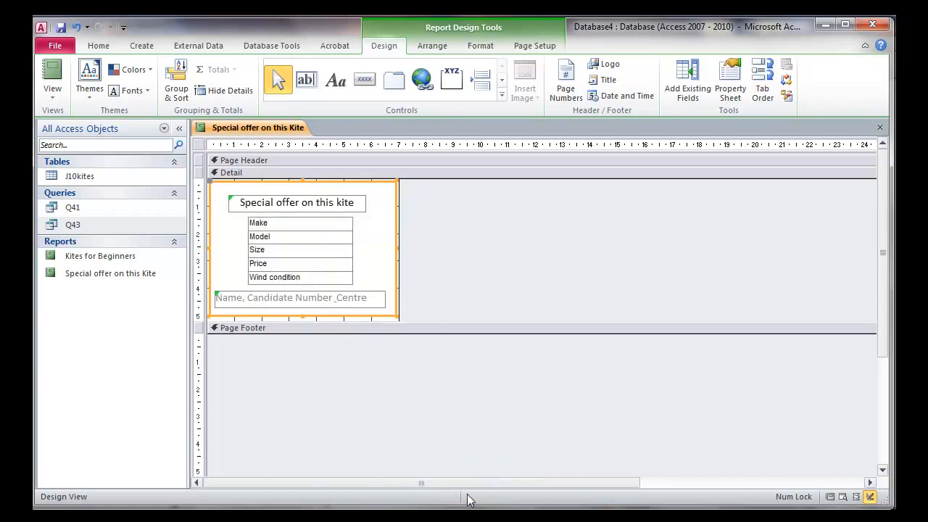
Check the bordered labels in Print Preview and in Report View.
click(55, 97)
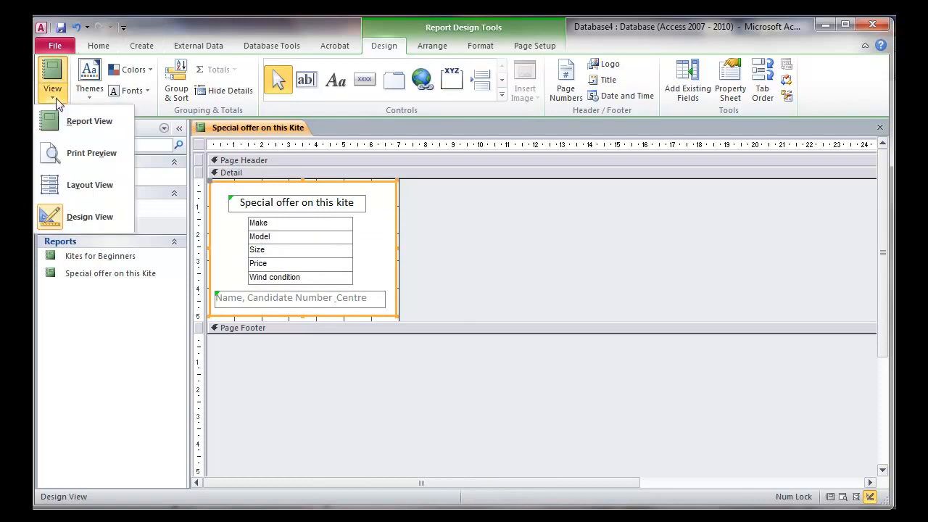
click(73, 149)
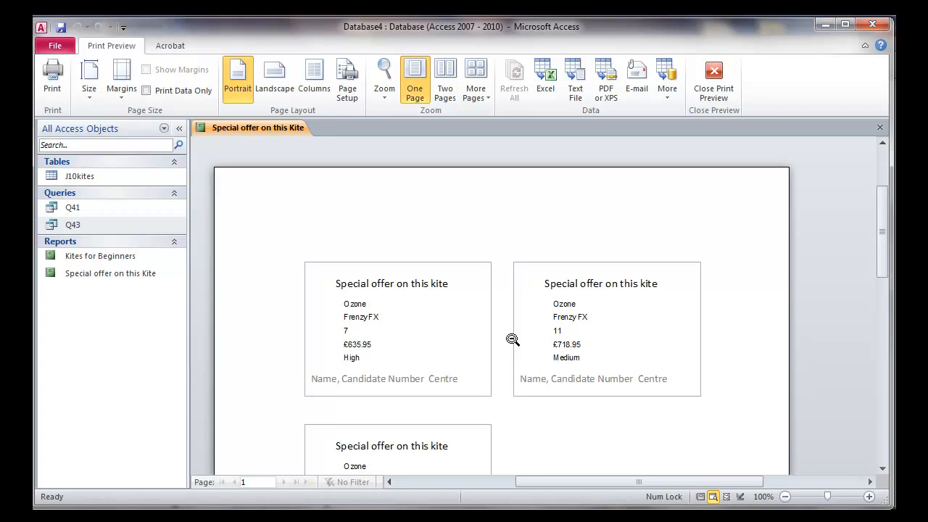
click(714, 78)
click(43, 98)
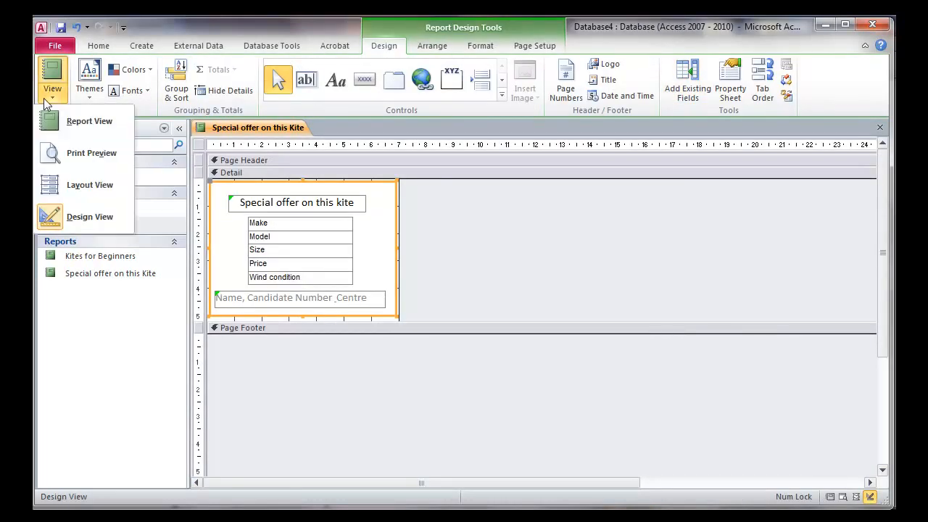
click(59, 122)
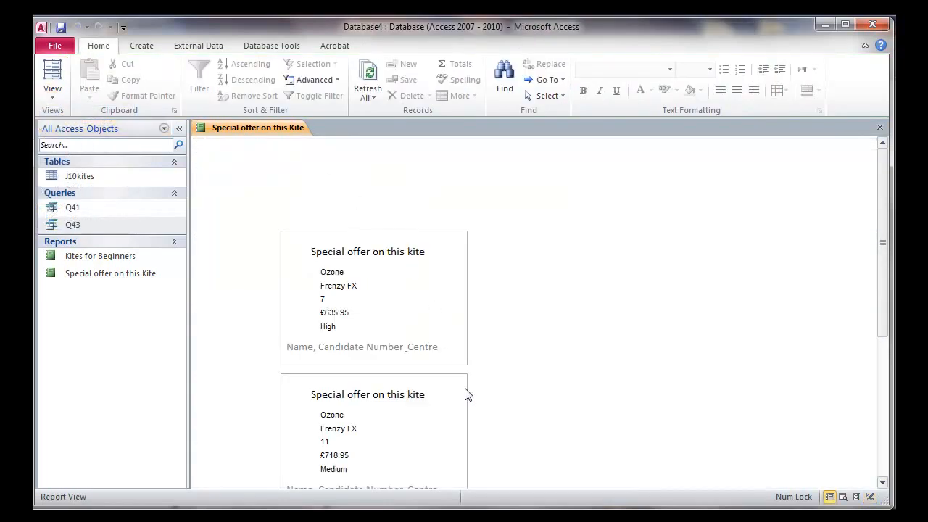
scroll(466, 395, down, 5)
scroll(467, 401, up, 2)
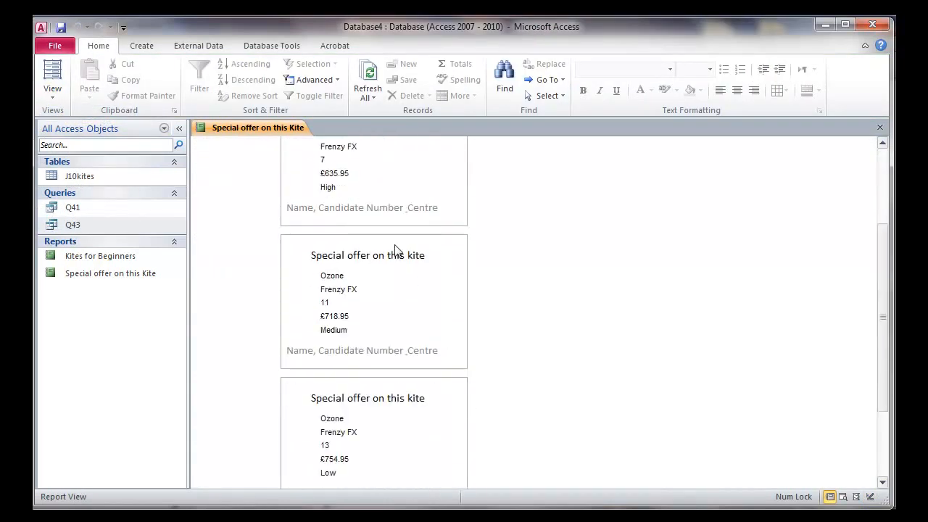
scroll(388, 361, up, 2)
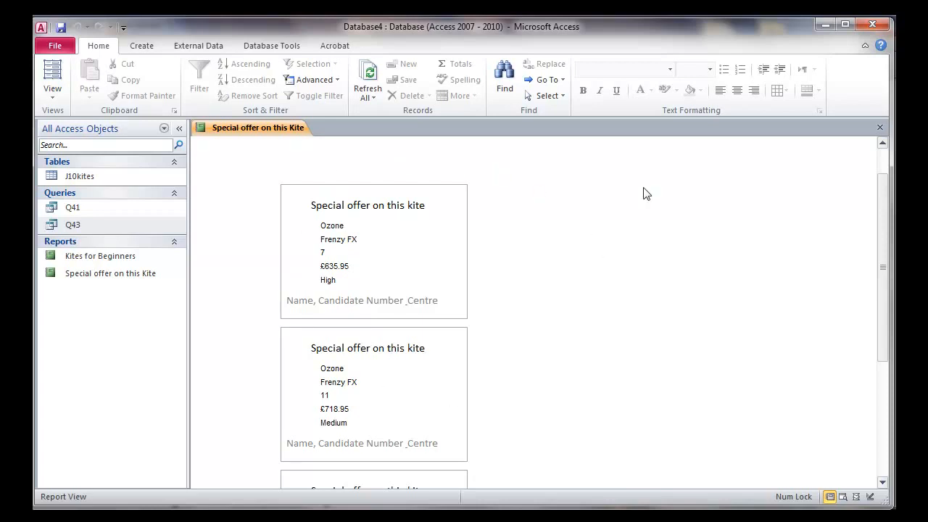
Recheck the two-across labels in Print Preview, and close the report with its design changes saved.
click(880, 127)
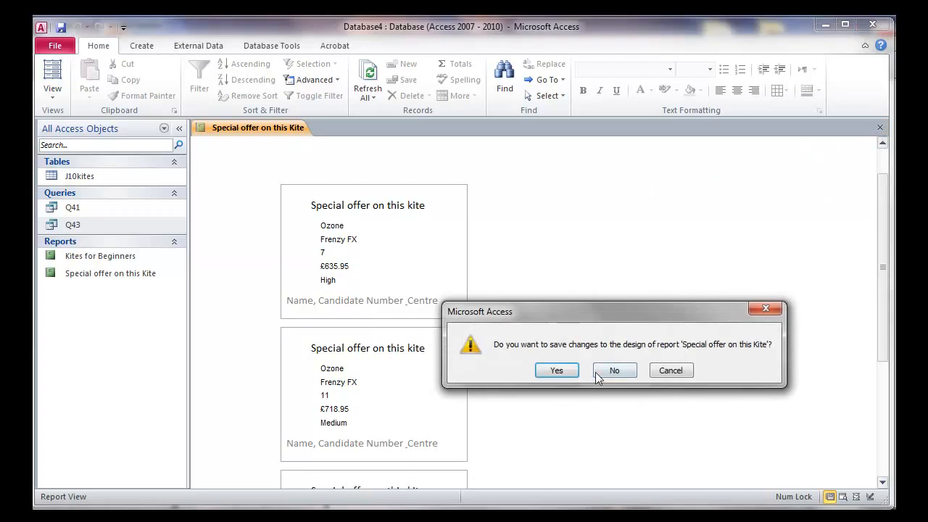
click(673, 370)
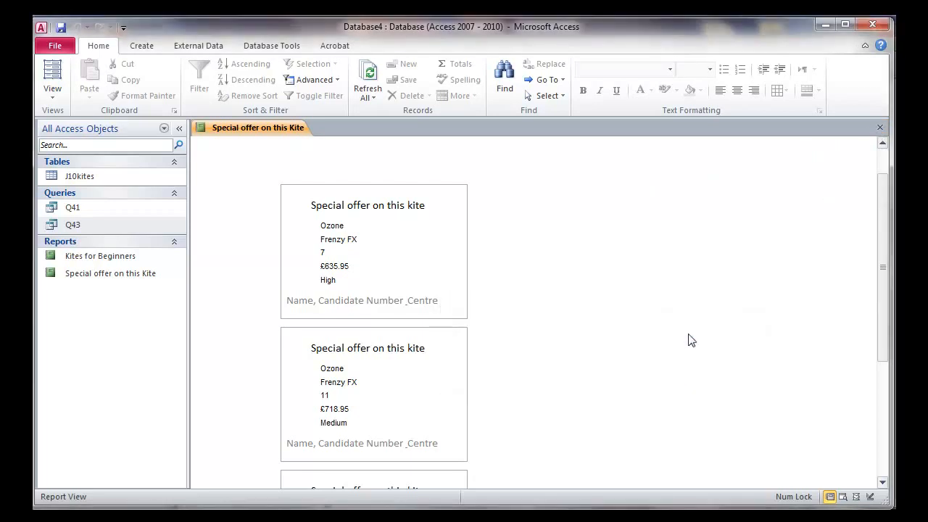
click(53, 91)
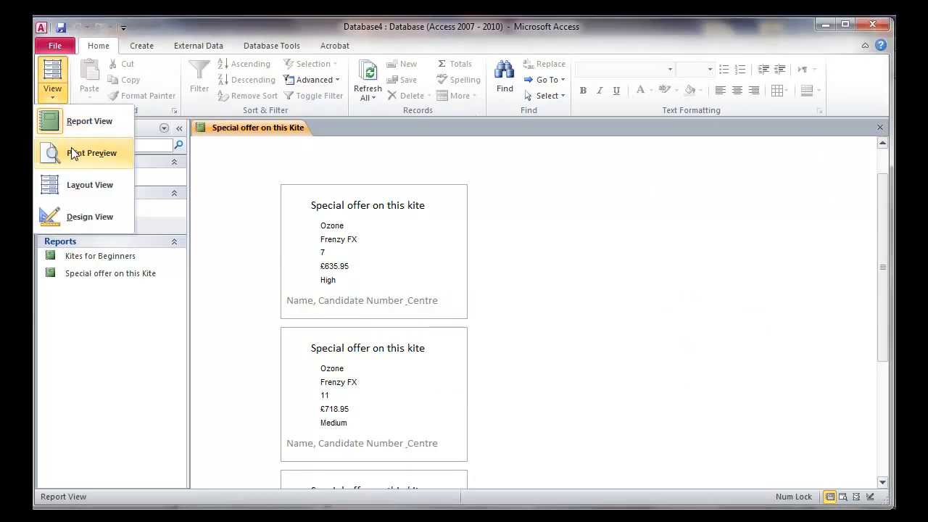
click(71, 149)
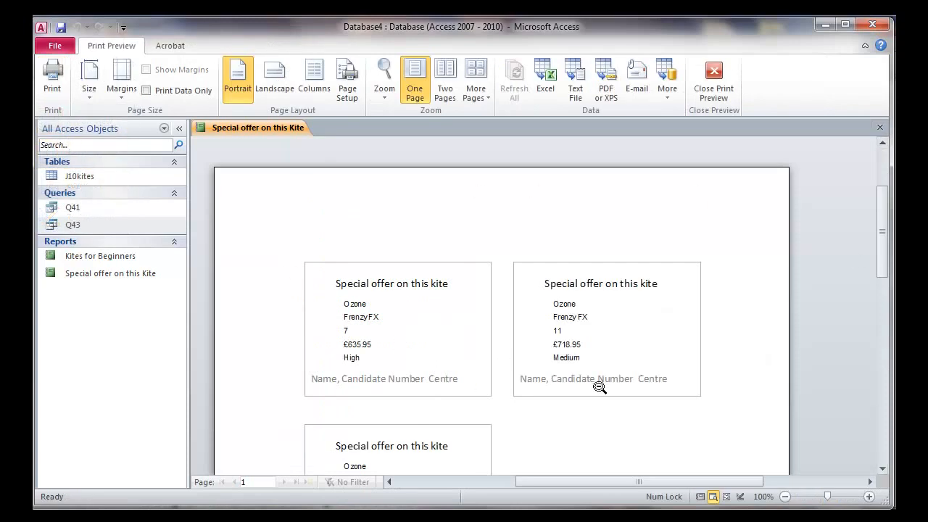
click(714, 91)
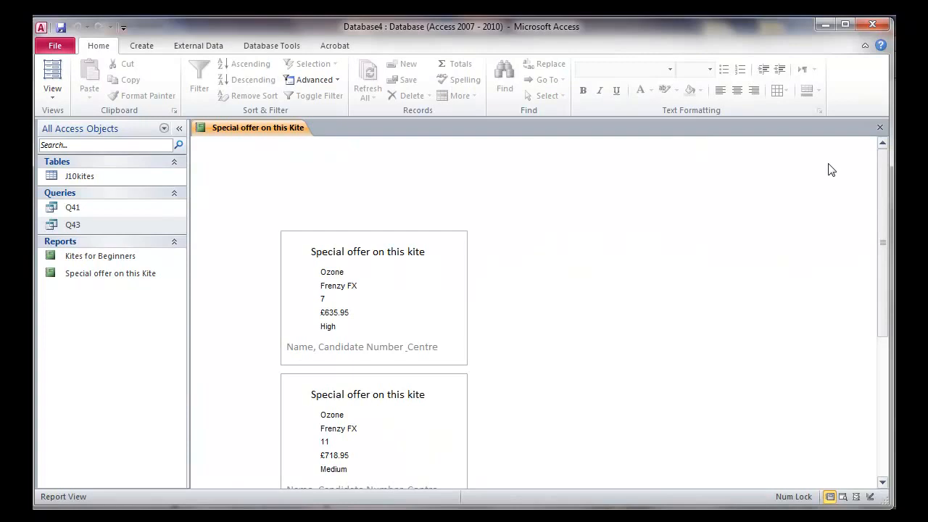
click(879, 126)
click(556, 370)
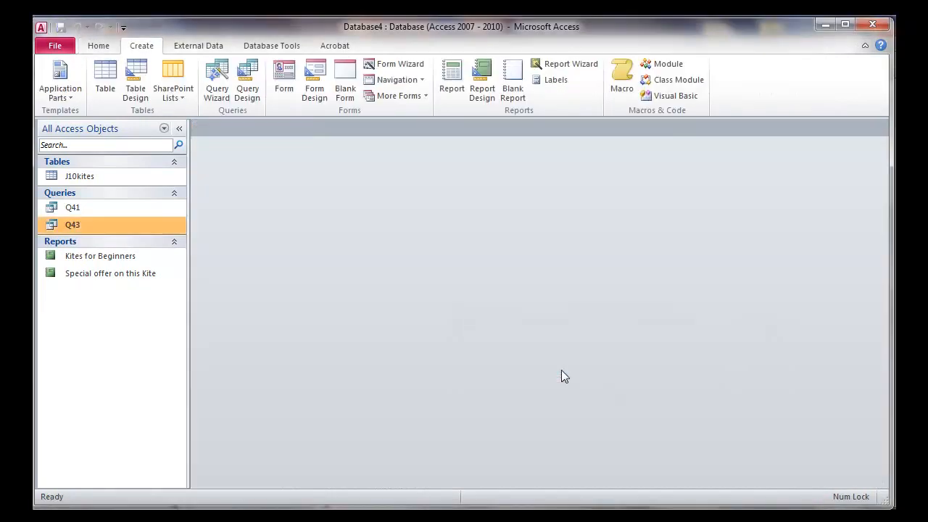
Read questions 44 and 45 in Adobe Reader for the extract requirements, and return to Access.
key(alt+Tab)
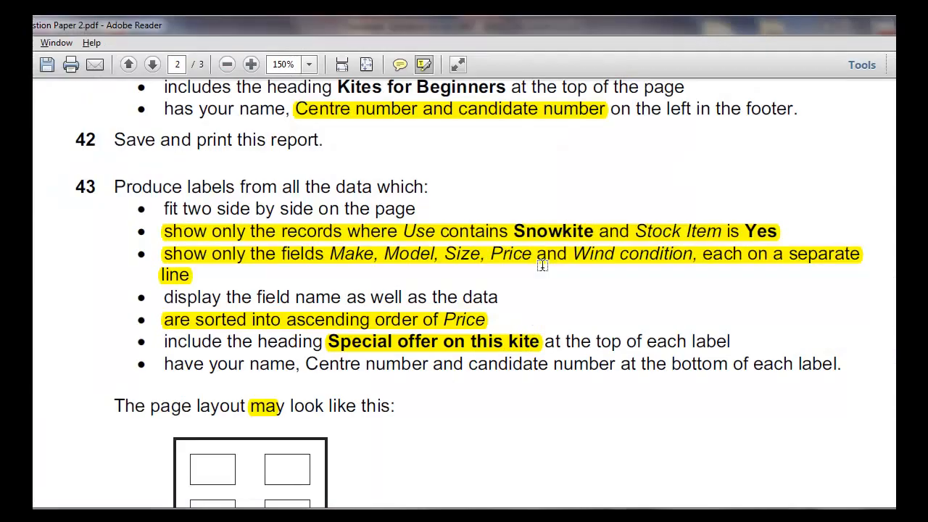
scroll(558, 299, down, 3)
scroll(558, 300, down, 8)
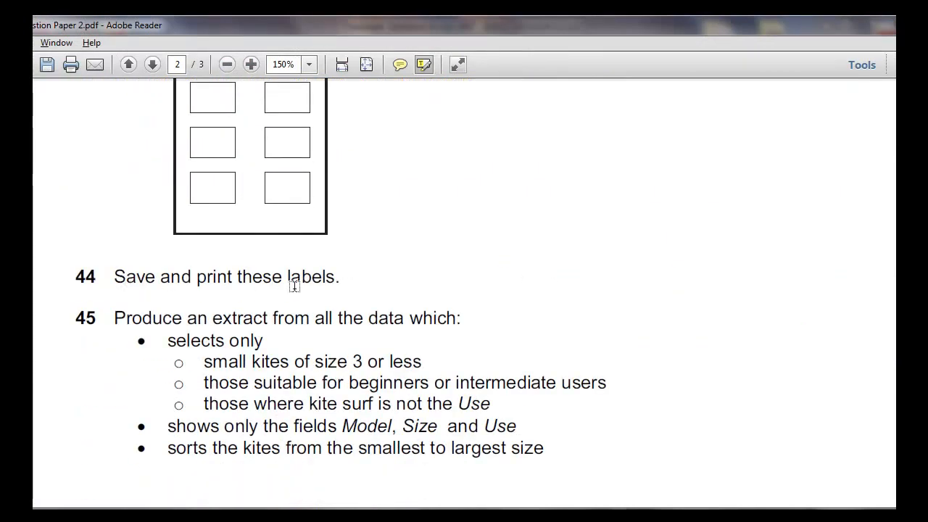
scroll(425, 366, down, 1)
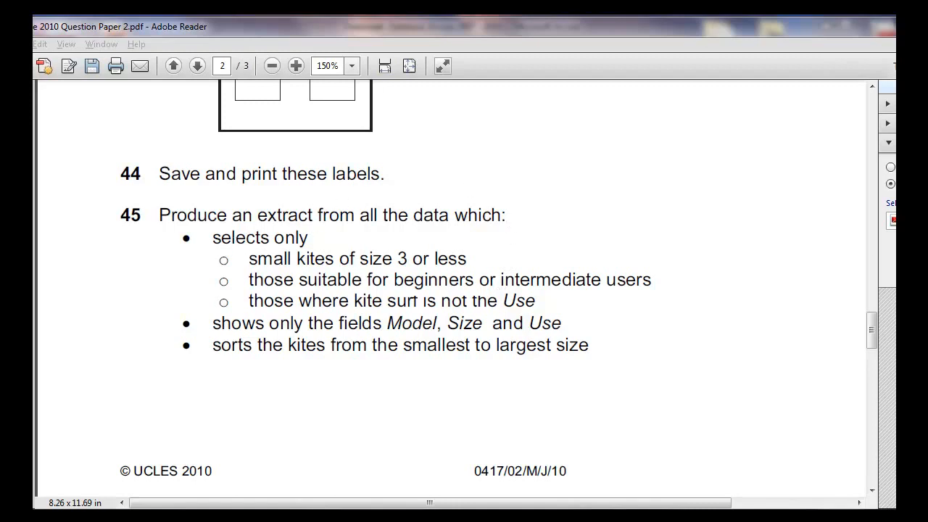
key(alt+Tab)
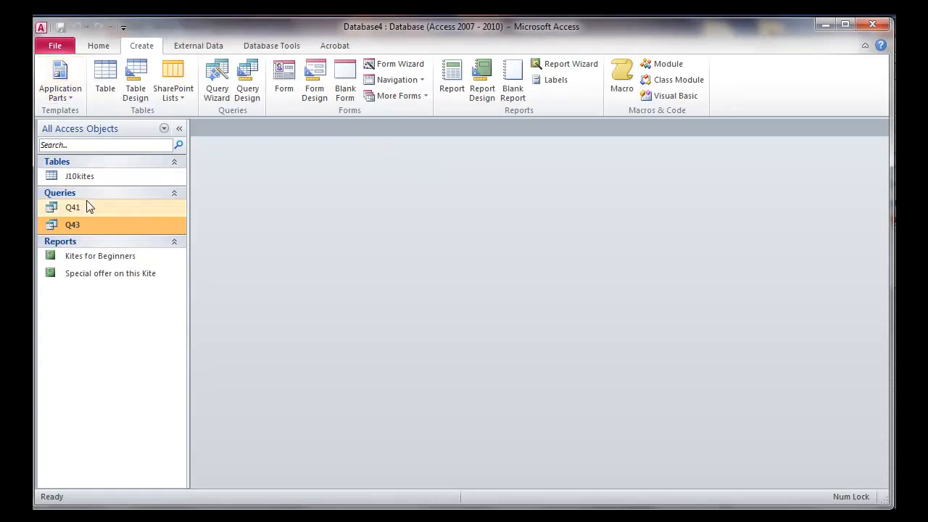
Create a new query in Design View based on the J10kites table, and enlarge its field list to show every field.
click(81, 178)
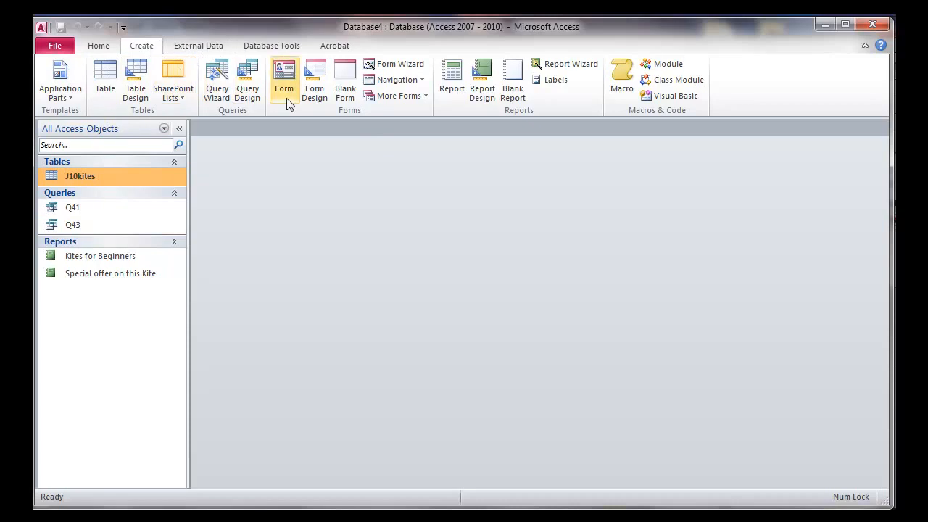
click(248, 79)
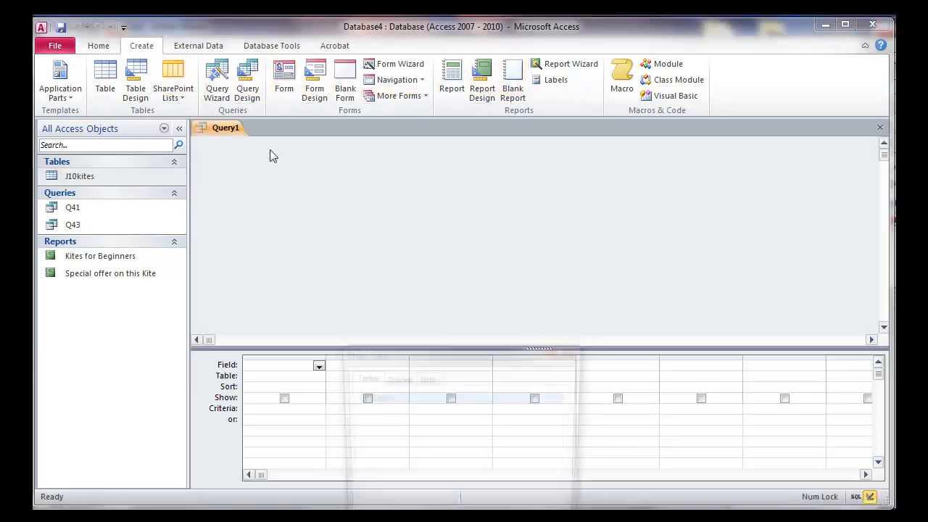
drag(446, 349, 417, 153)
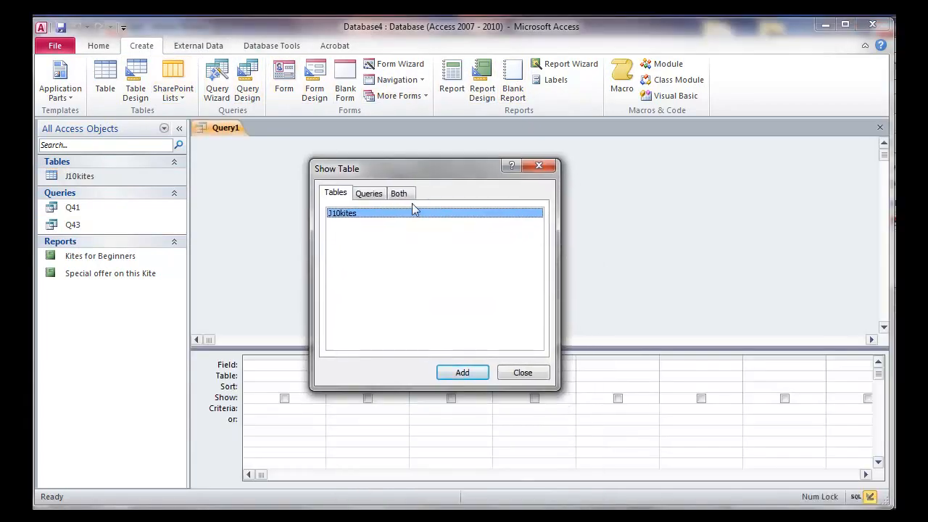
click(460, 372)
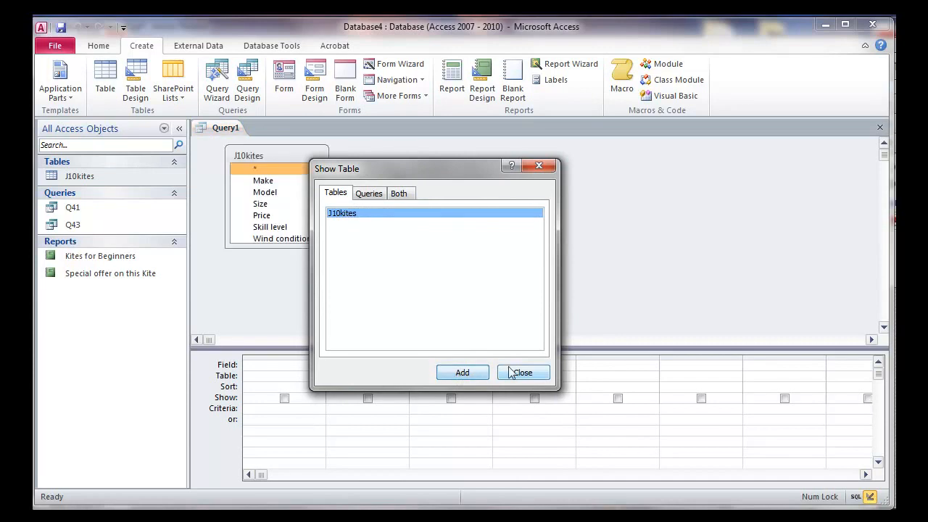
click(521, 373)
drag(325, 248, 425, 307)
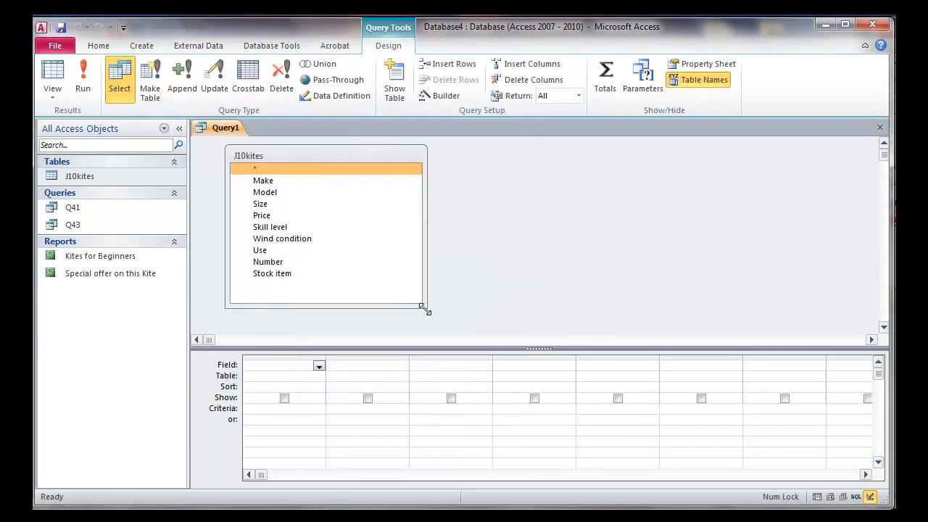
Add Make, Model, Size, Price, Skill level, Wind condition, Use, Number and Stock item to the query grid.
double_click(265, 182)
double_click(265, 191)
double_click(261, 204)
double_click(261, 215)
double_click(282, 228)
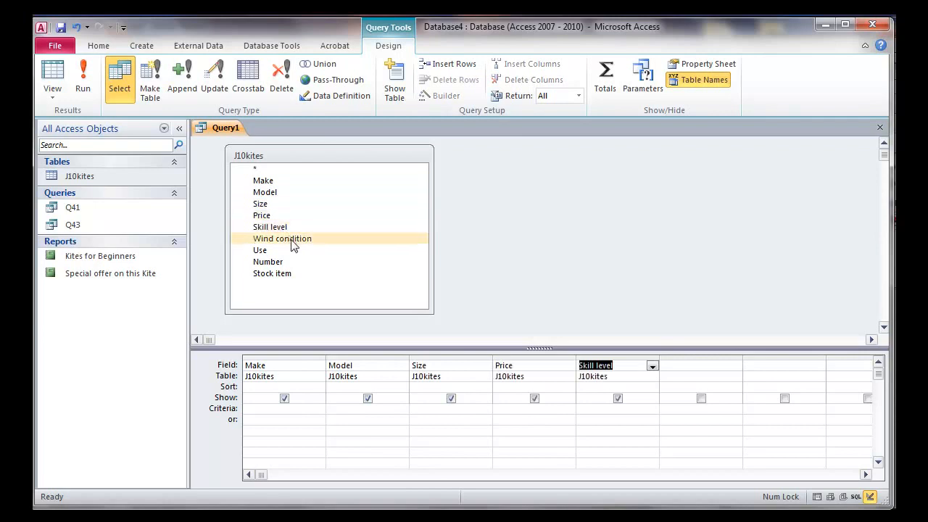
double_click(290, 240)
double_click(289, 251)
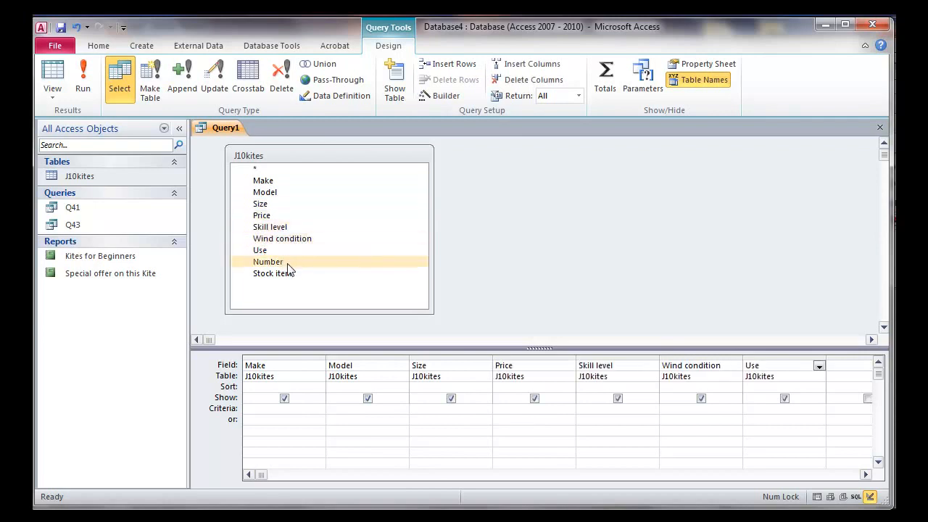
double_click(287, 263)
double_click(290, 274)
Check question 45's size requirement in Adobe Reader, set the Size criterion to <=3 in Access, and run the query.
key(alt+Tab)
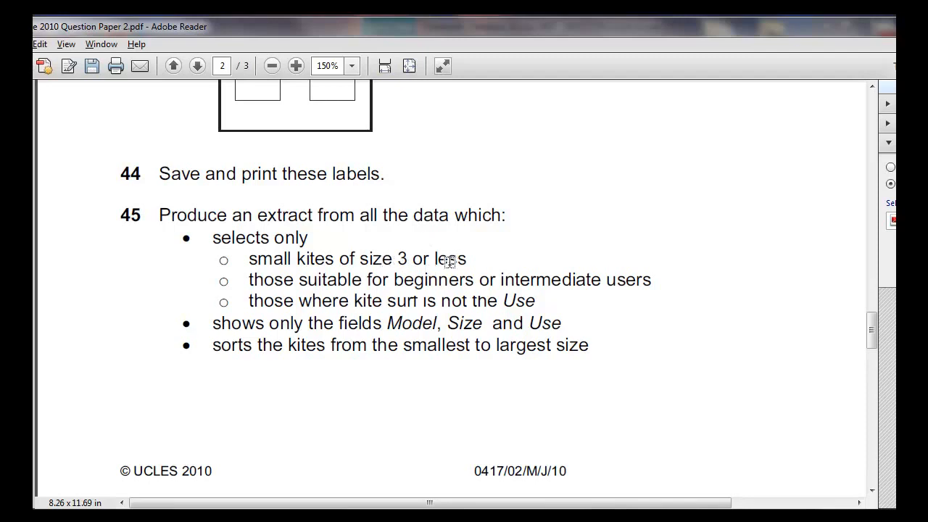
key(alt+Tab)
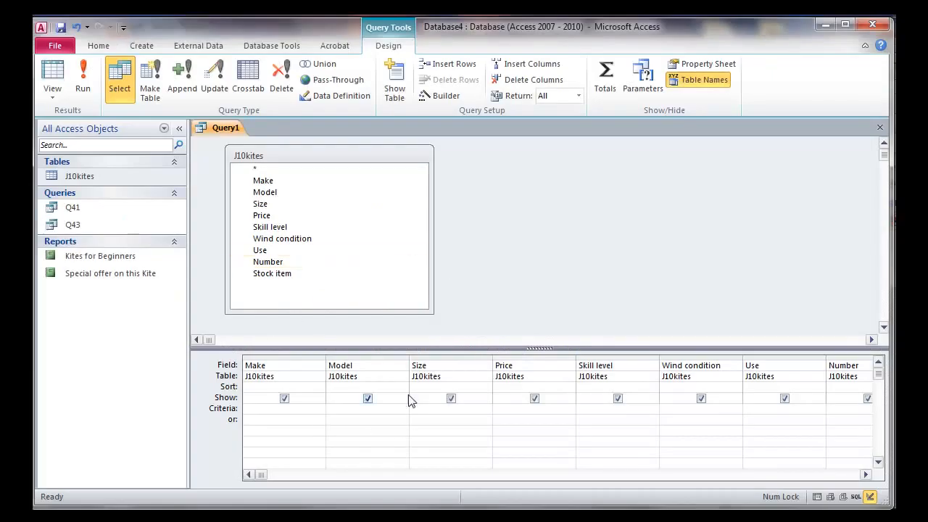
click(433, 408)
click(84, 81)
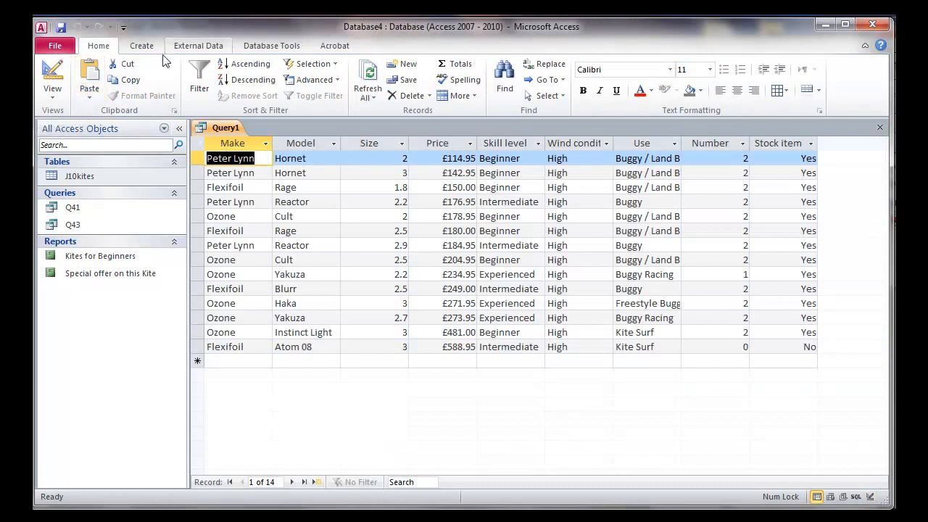
Try =<3 as the Size criterion and run the query.
click(52, 76)
drag(426, 408, 393, 398)
text(=<3)
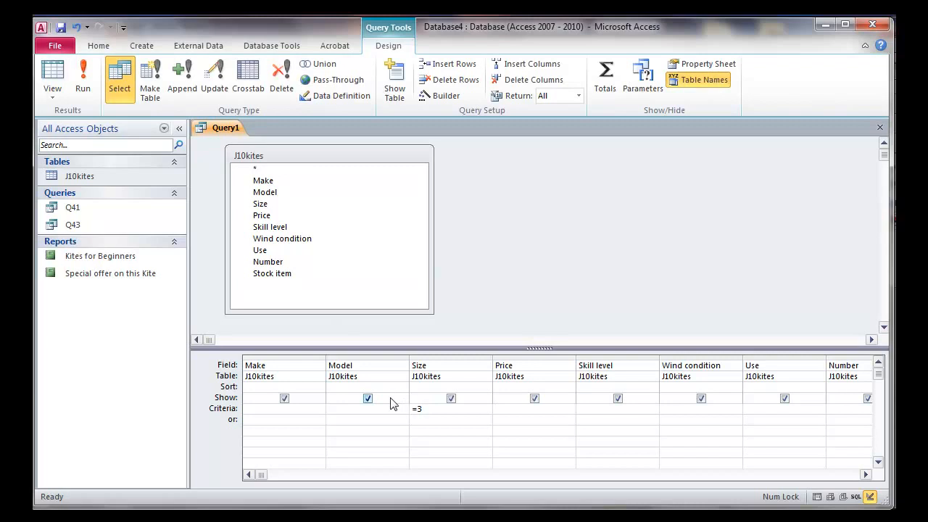
click(92, 80)
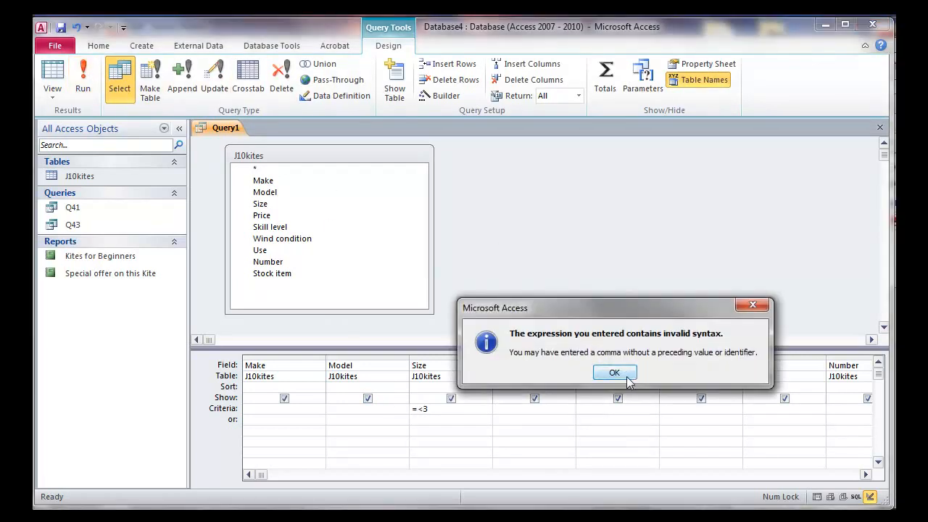
click(614, 372)
Restore the Size criterion to <=3, and highlight "small kites of size 3 or less" in the question paper.
drag(429, 412, 374, 411)
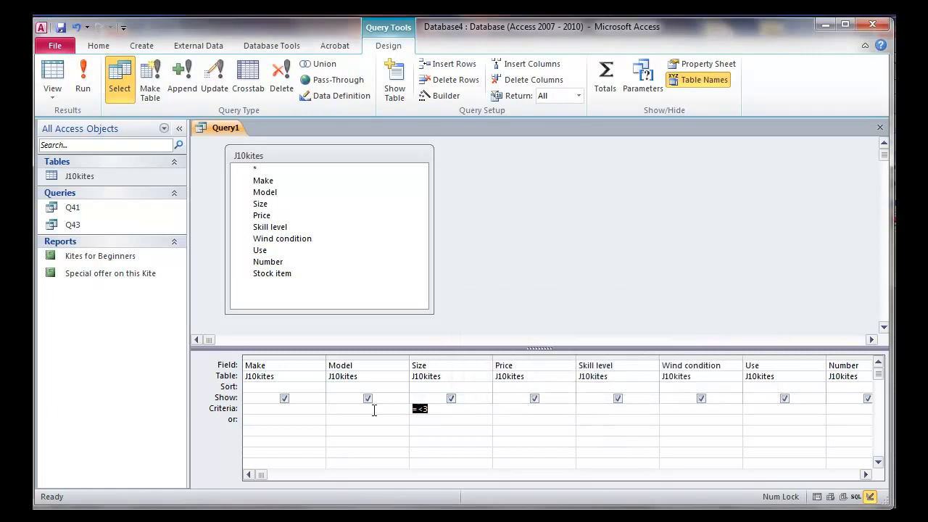
text(<=)
key(alt+Tab)
drag(471, 258, 251, 256)
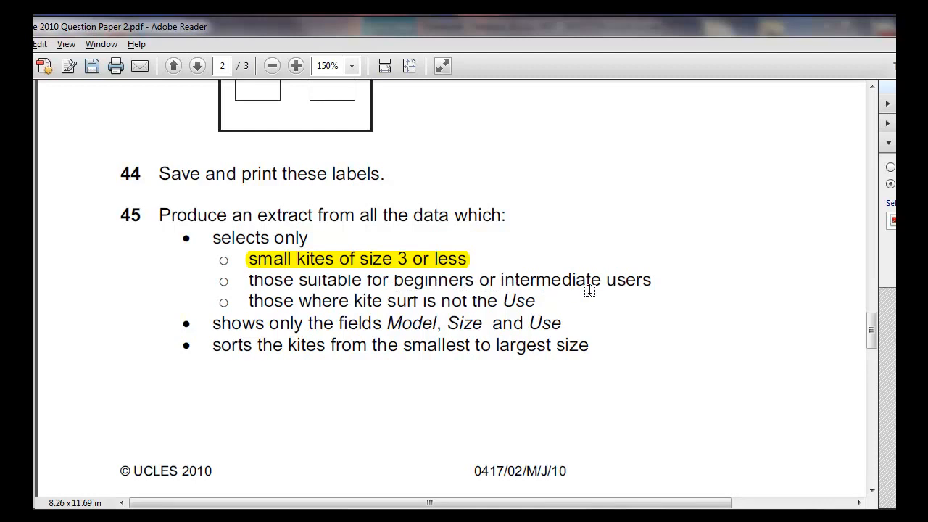
key(alt+Tab)
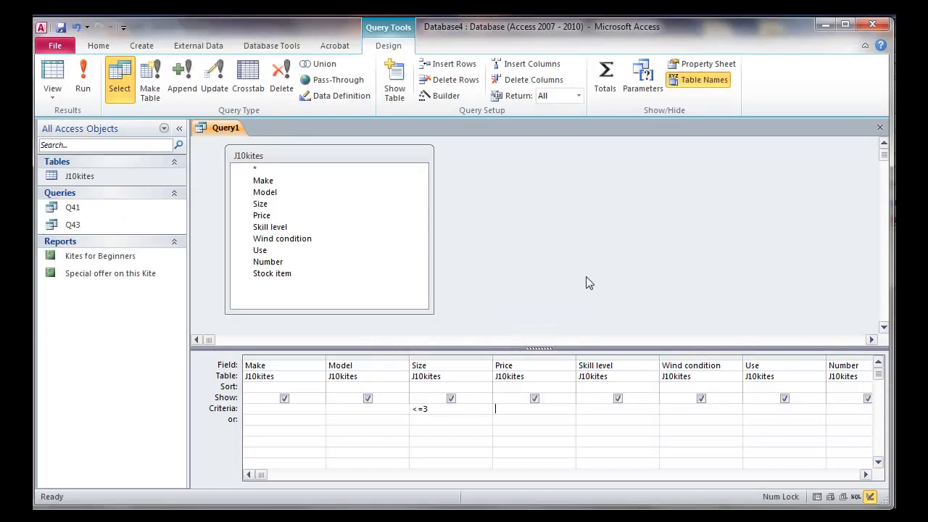
Run the query to inspect the Skill level entries, and reread the matching user requirement in the question paper.
click(85, 81)
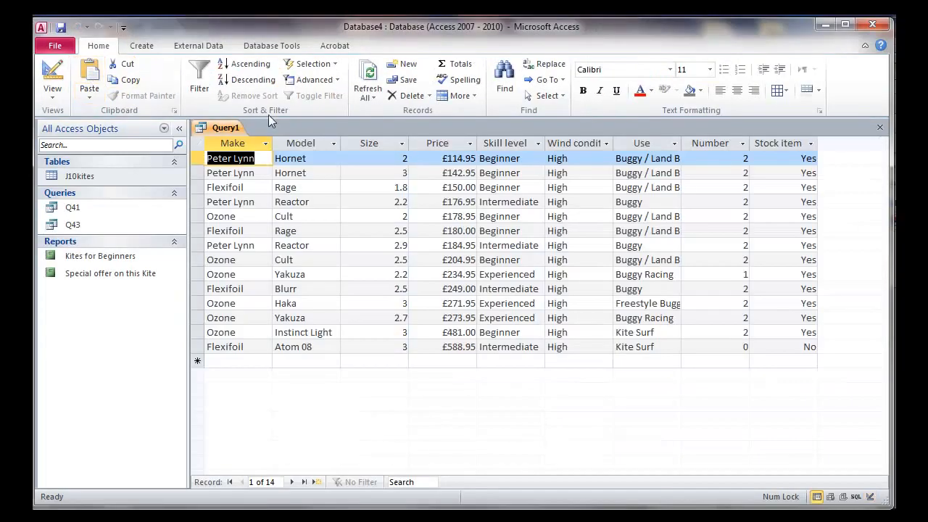
click(522, 207)
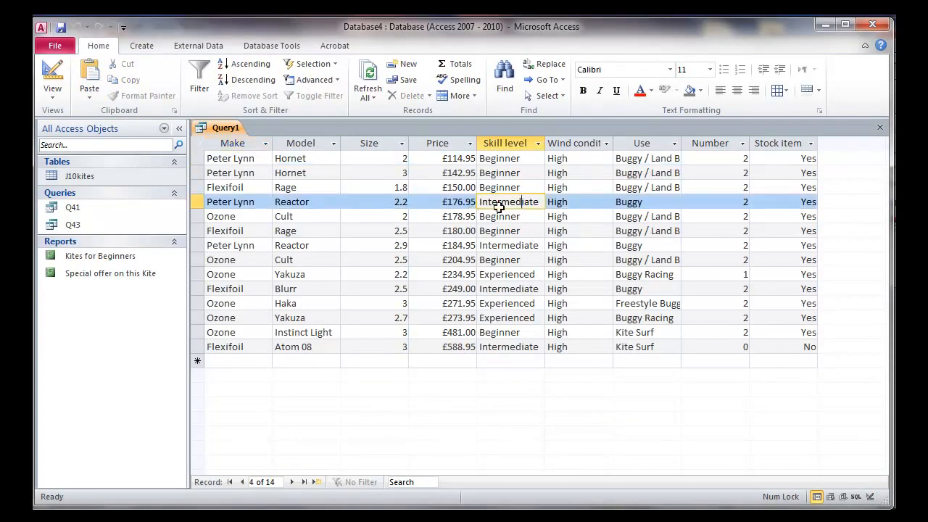
double_click(536, 207)
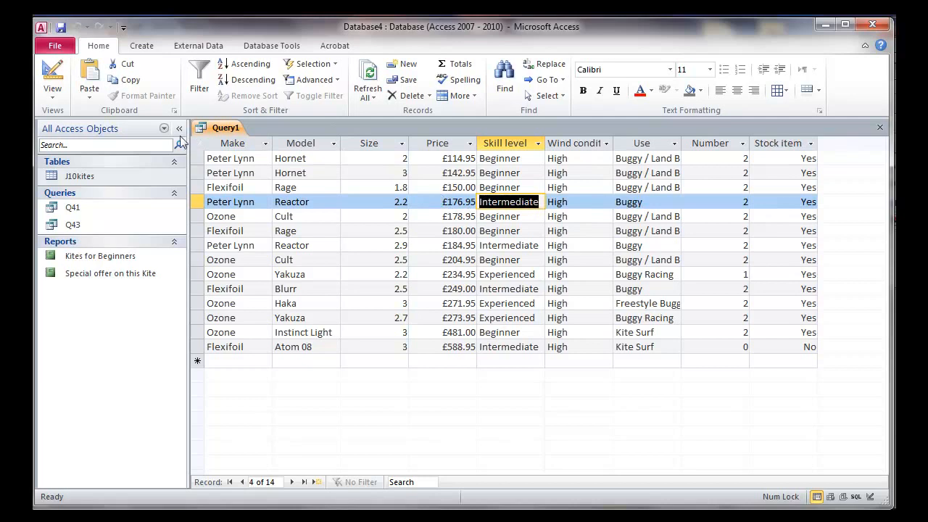
click(55, 75)
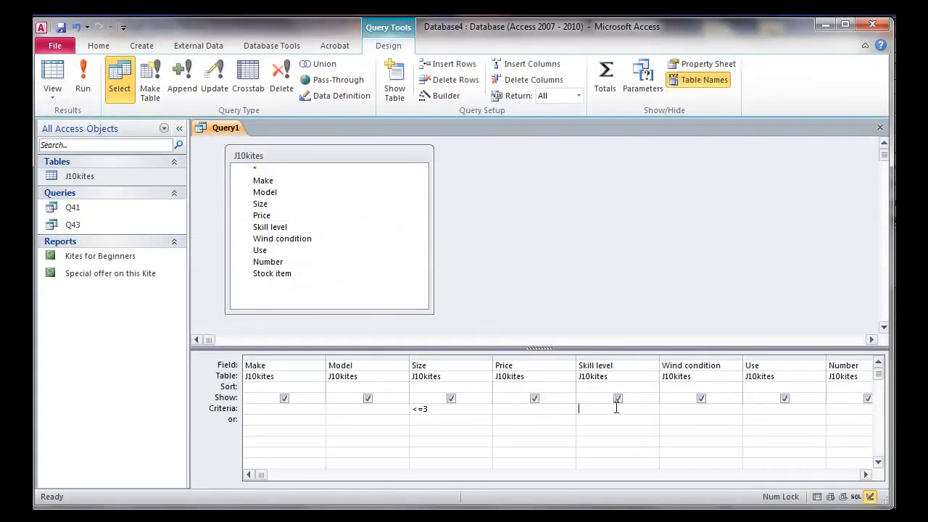
key(alt+Tab)
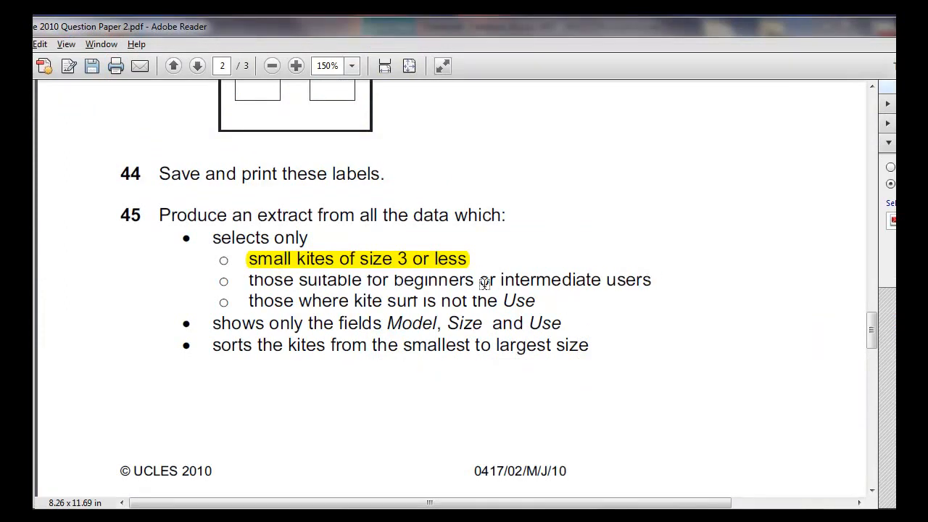
key(alt+Tab)
Set the Skill level criterion to beginners or Intermediate, and run the query with a wider Skill level column.
text(b)
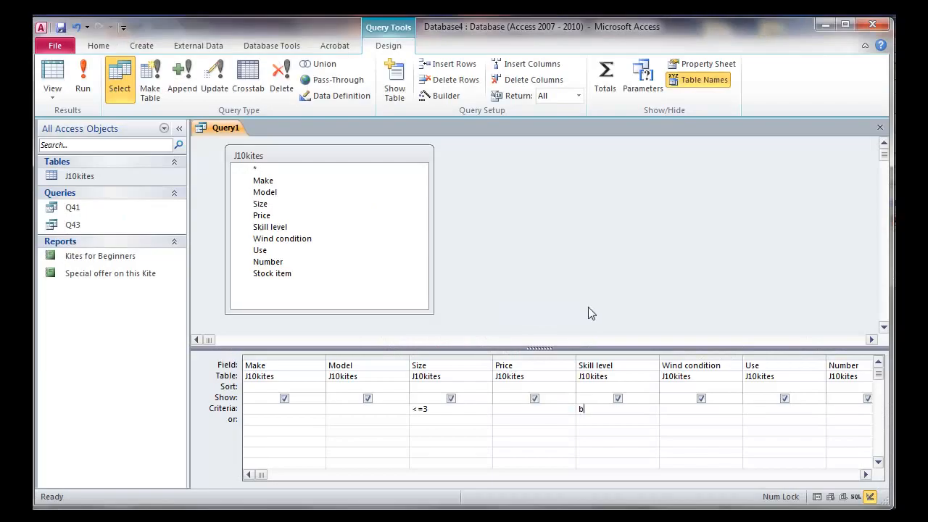
text(eginners or Intermediate users)
key(BackSpace)
key(BackSpace)
key(BackSpace)
key(BackSpace)
key(BackSpace)
key(BackSpace)
key(Return)
click(83, 80)
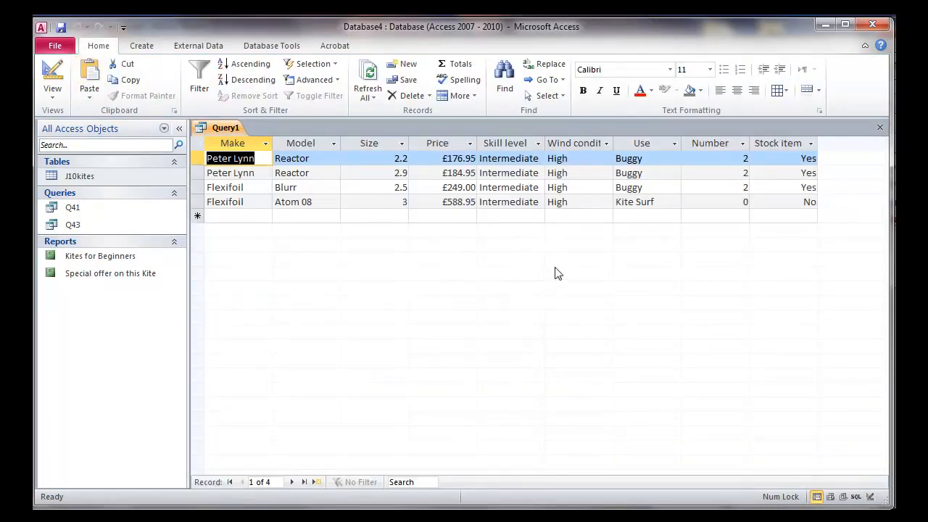
drag(544, 144, 563, 150)
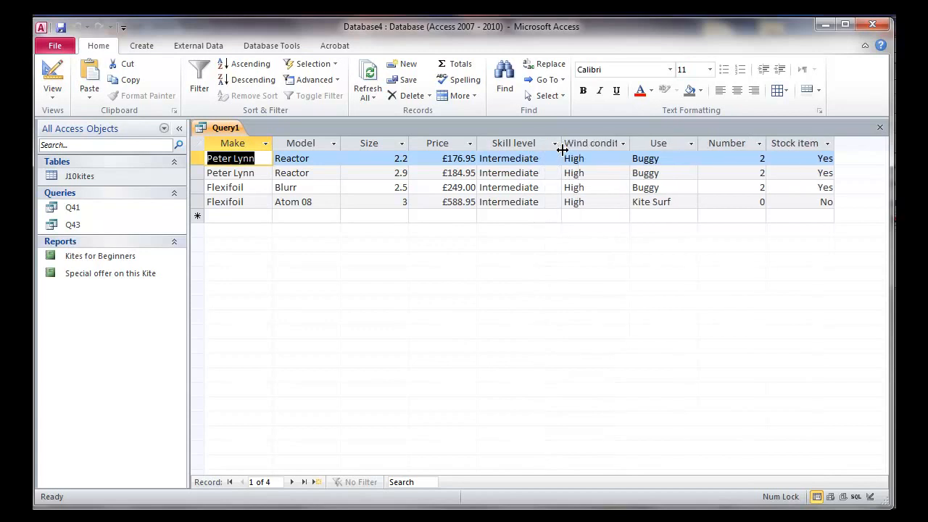
Highlight the beginners or intermediate users requirement in the question paper, and rerun the query in Access.
click(56, 79)
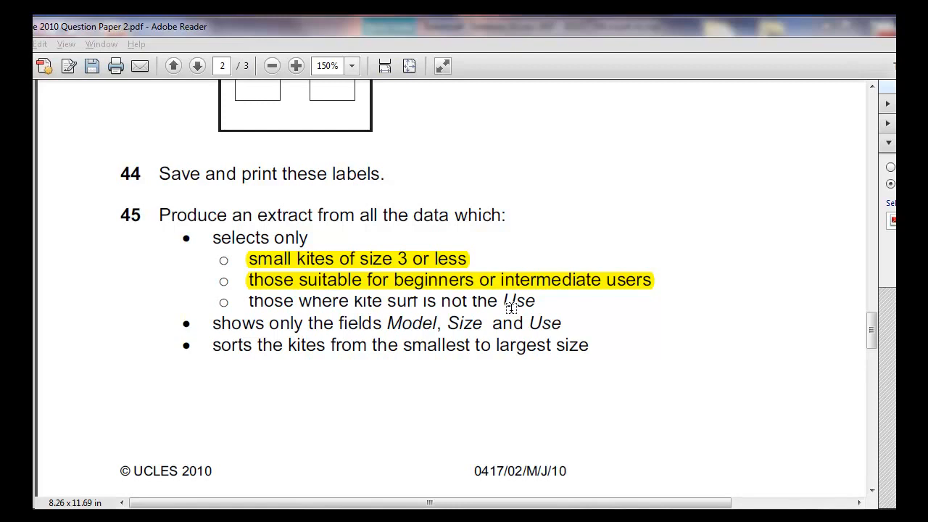
key(alt+Tab)
key(alt+Tab)
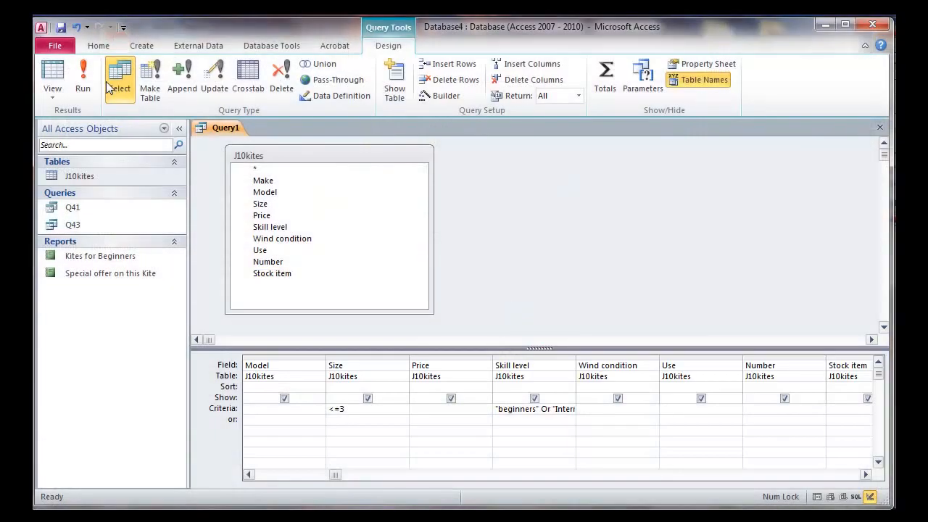
click(83, 76)
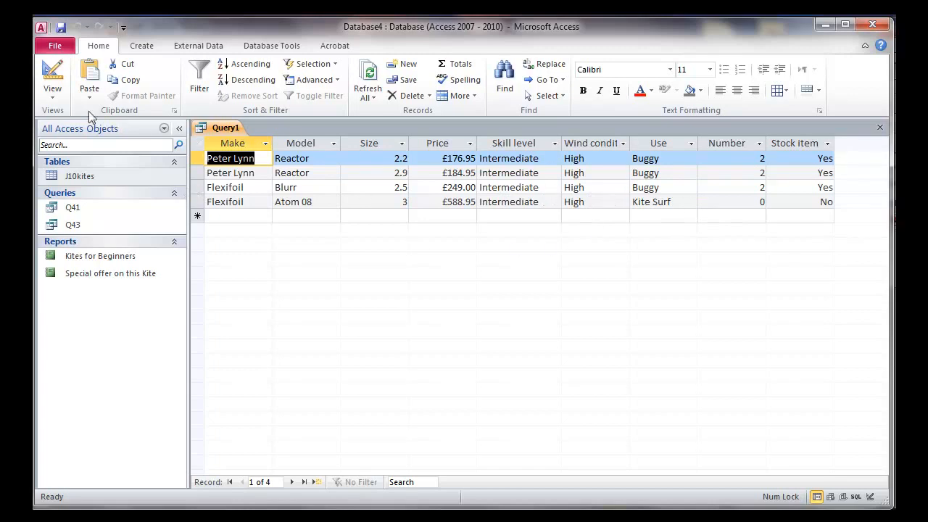
Try Not "kite surf" as the Use criterion, following the question paper, and run the query.
click(52, 76)
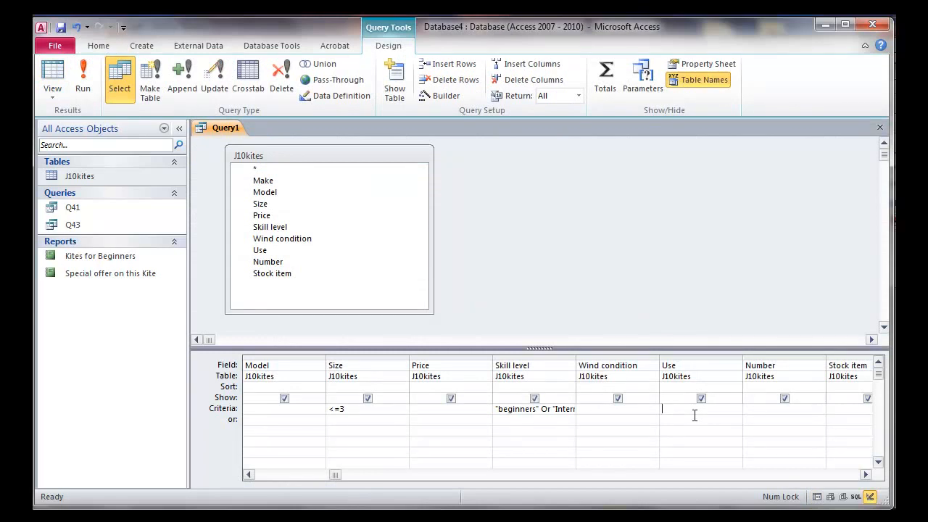
key(alt+Tab)
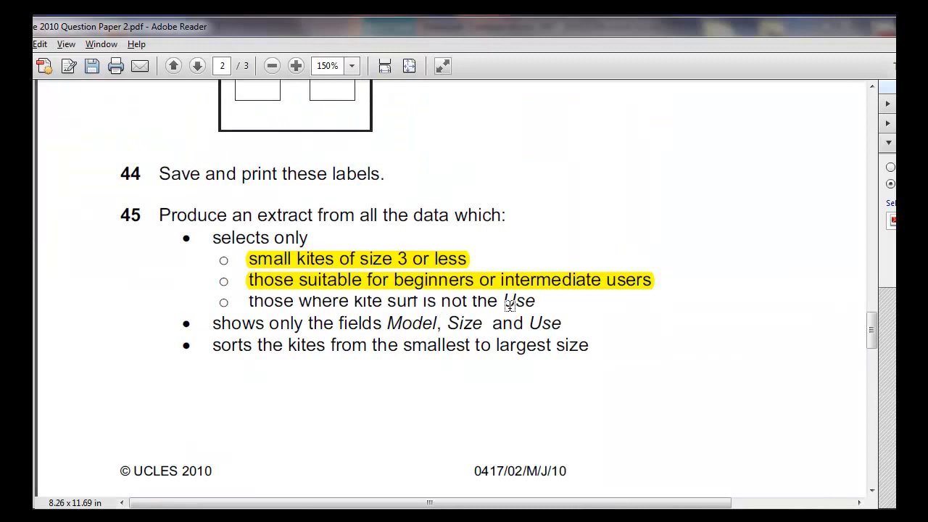
key(alt+Tab)
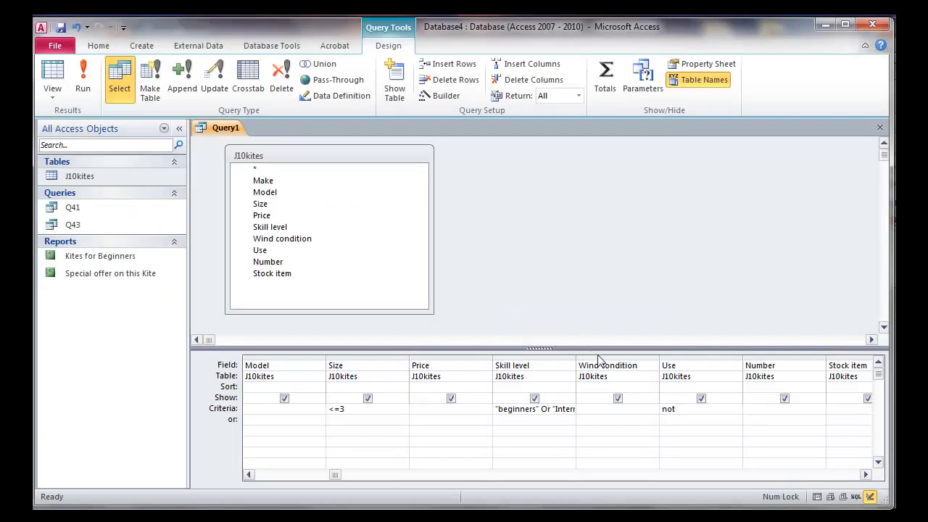
key(Tab)
click(82, 74)
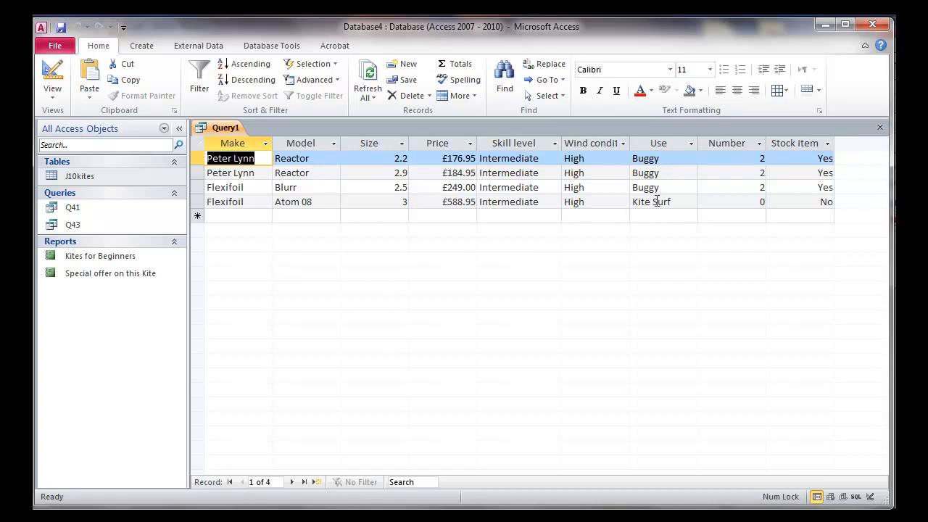
click(663, 437)
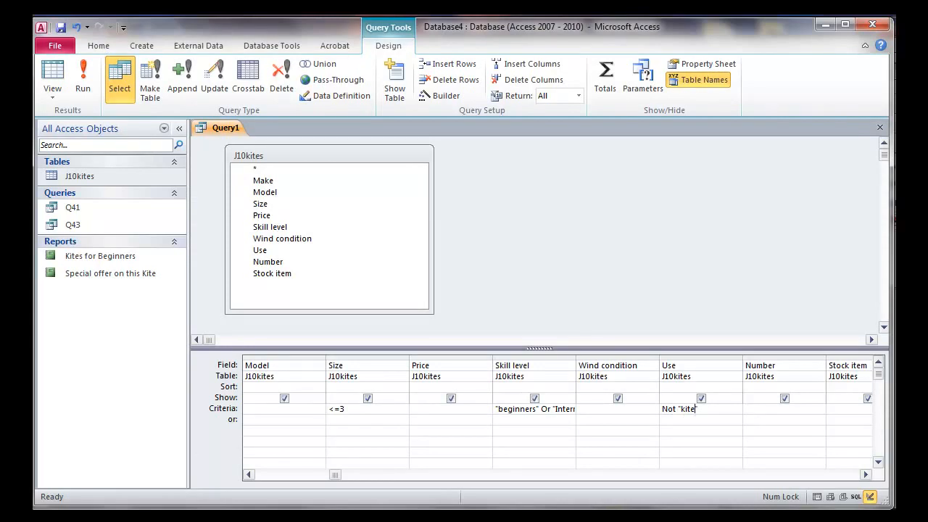
click(866, 474)
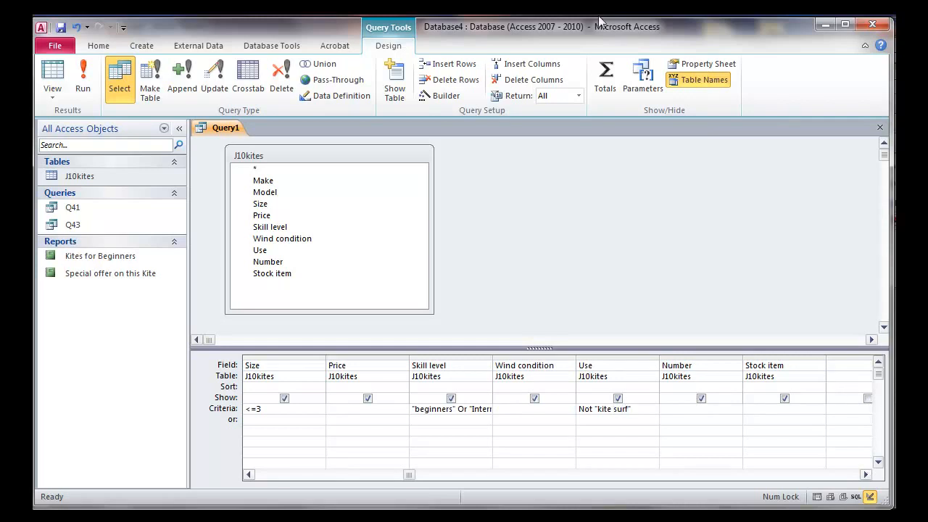
click(90, 93)
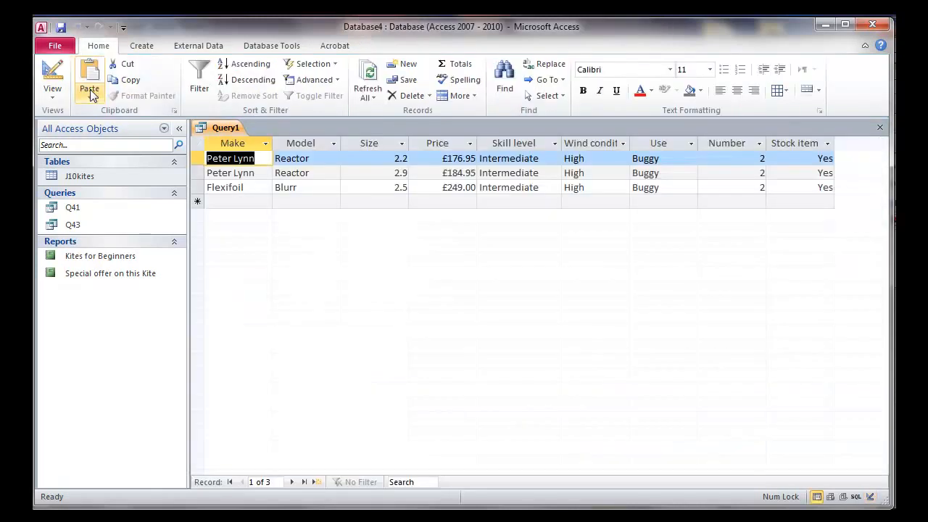
Change the Use criterion to Not "kite*" and rerun the query.
click(52, 78)
click(628, 410)
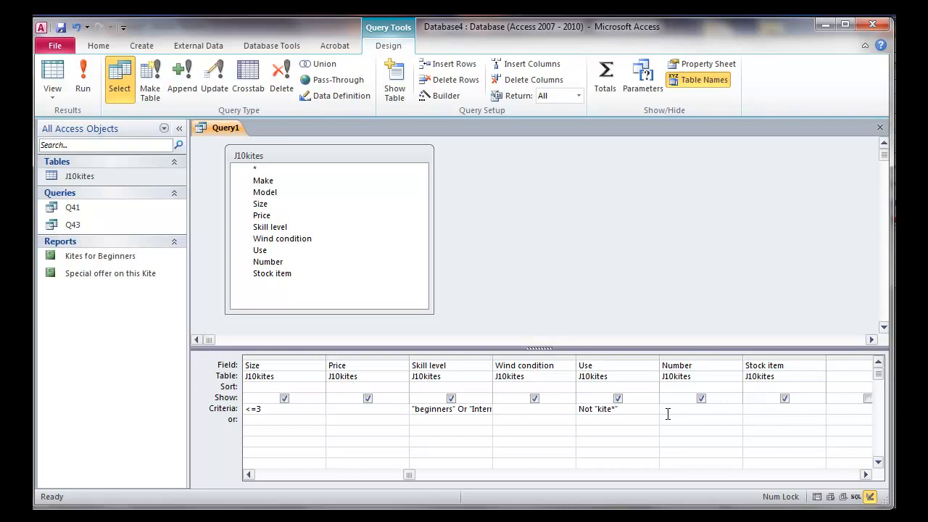
text(")
click(83, 80)
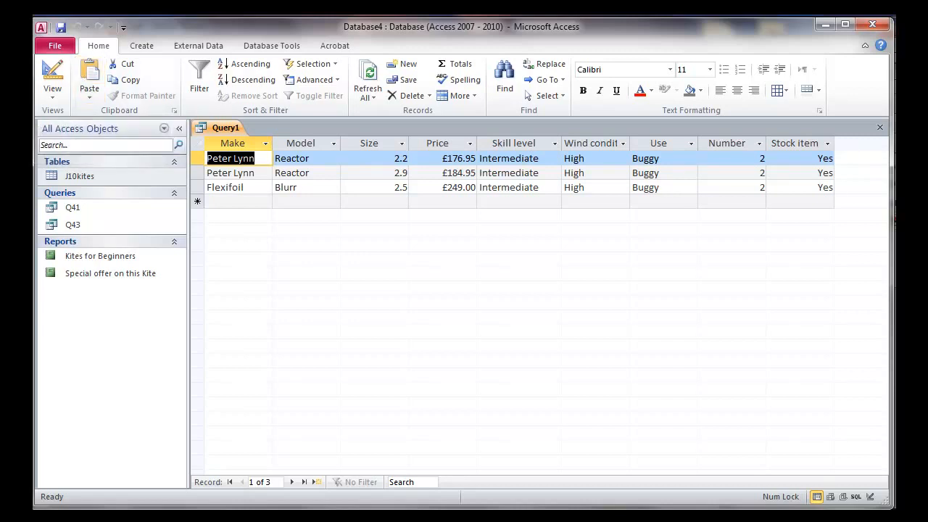
Highlight "those where kite surf is not the Use" in the question paper, and return to Access.
key(alt+Tab)
drag(248, 301, 546, 301)
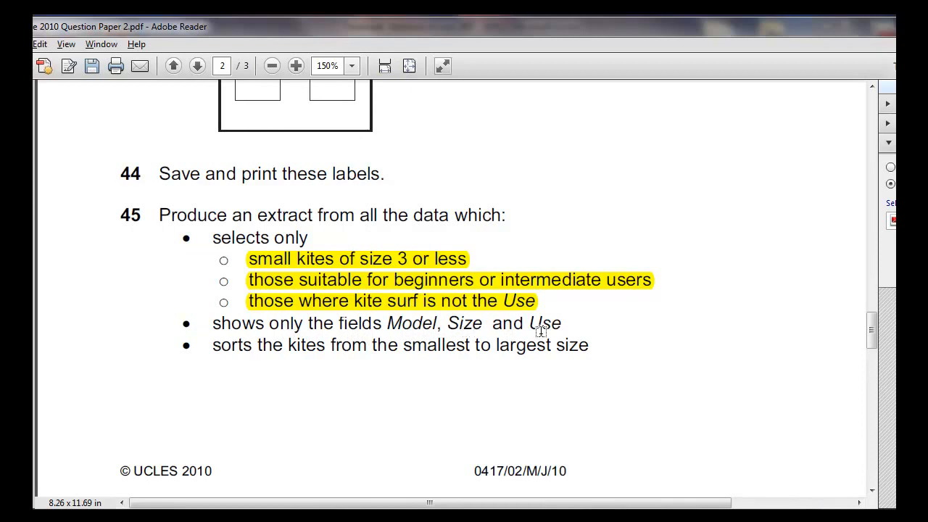
key(alt+Tab)
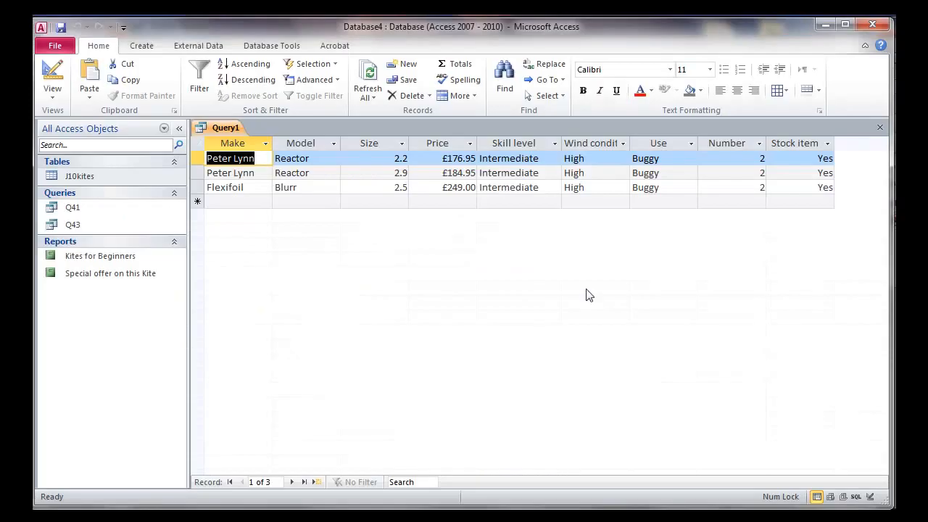
Hide Stock item, Number, Wind condition, Skill level, Price and Make from the query output, and run the query.
click(66, 79)
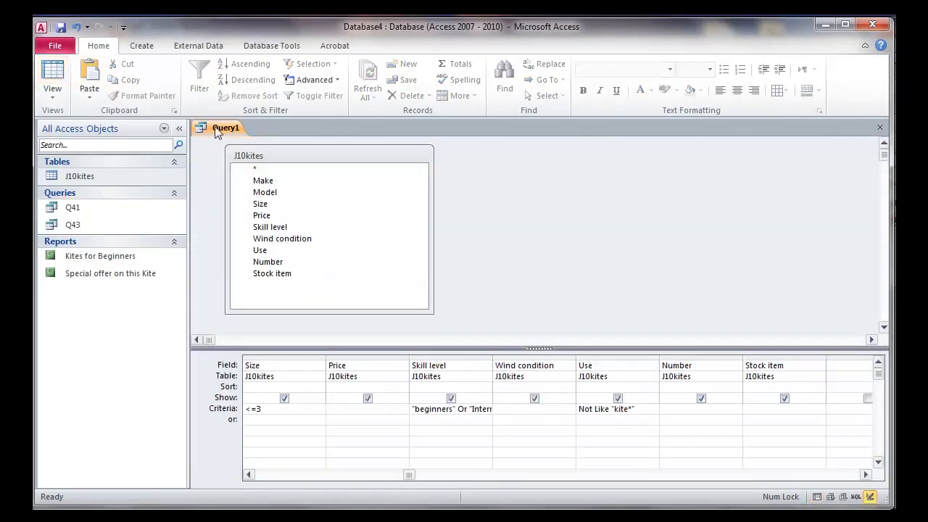
click(784, 398)
click(701, 398)
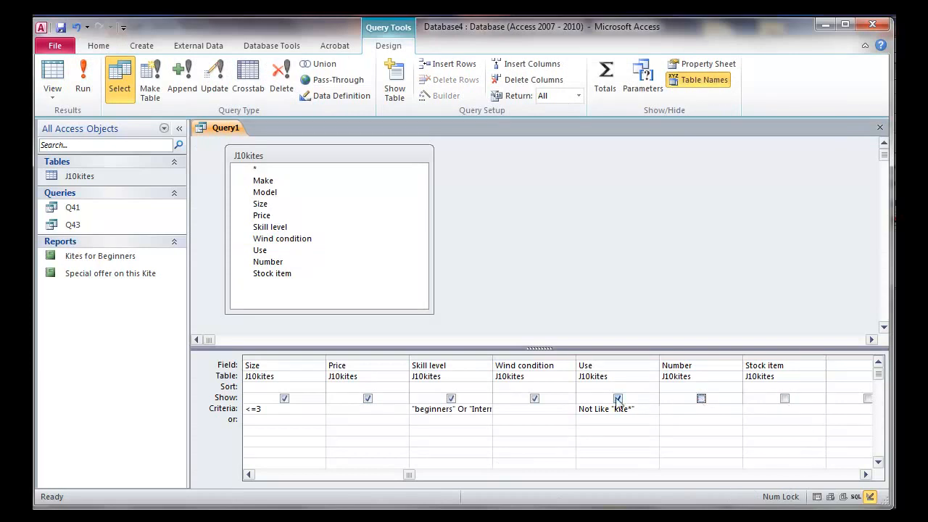
click(534, 398)
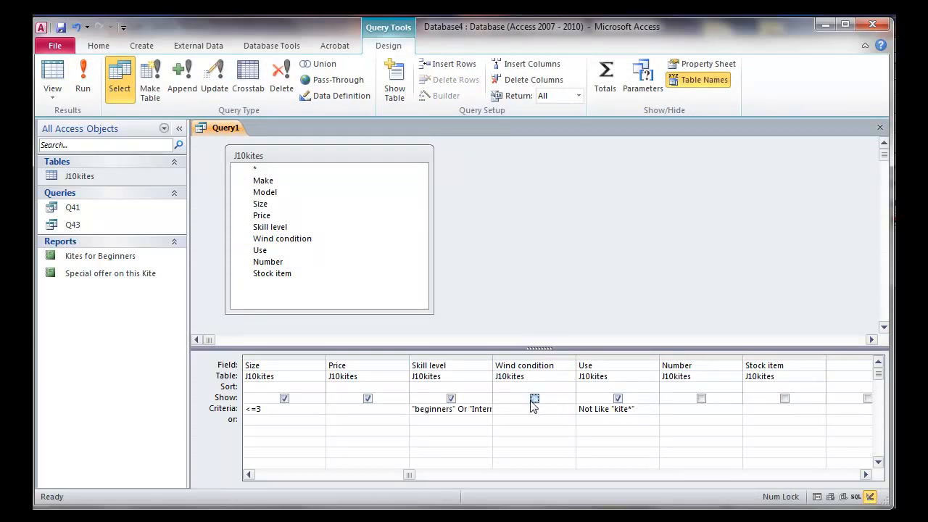
click(451, 398)
click(368, 398)
click(249, 474)
click(249, 474)
click(284, 398)
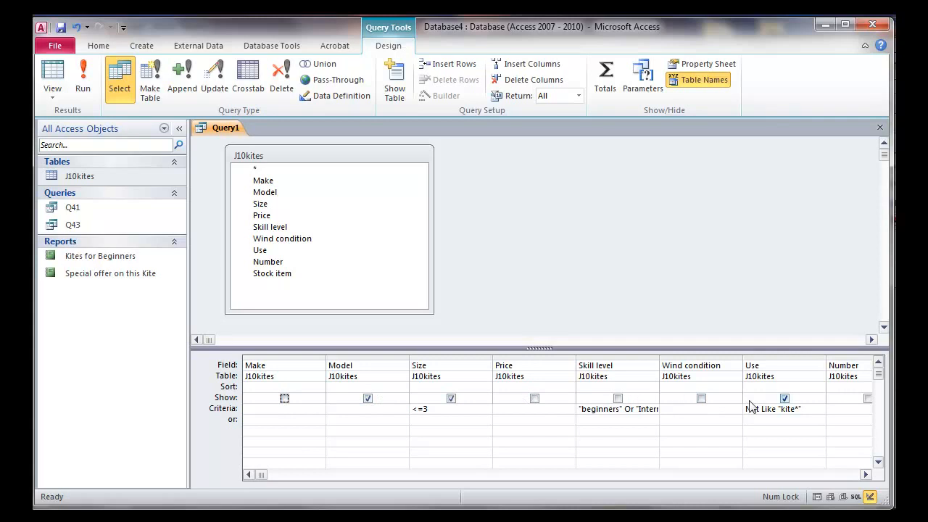
click(87, 80)
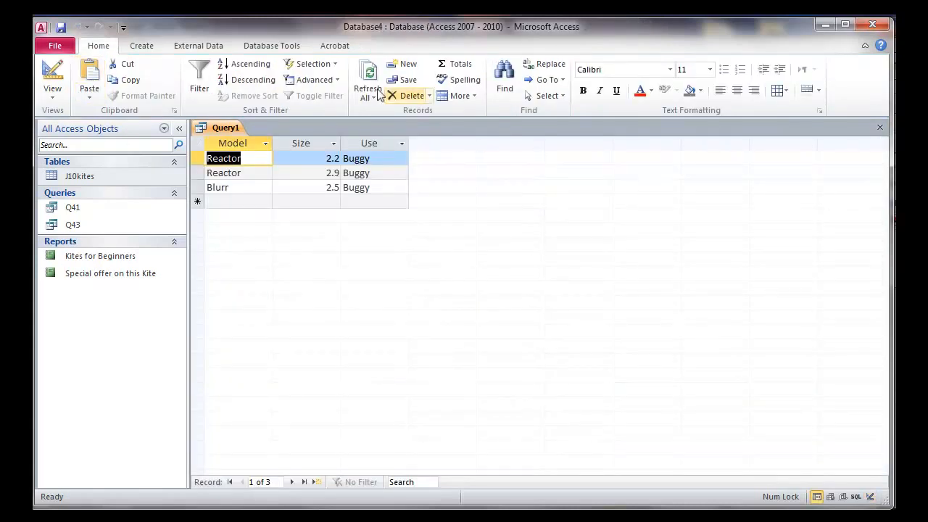
Highlight "shows only the fields Model, Size and Use" in the question paper, and return to Access.
key(alt+Tab)
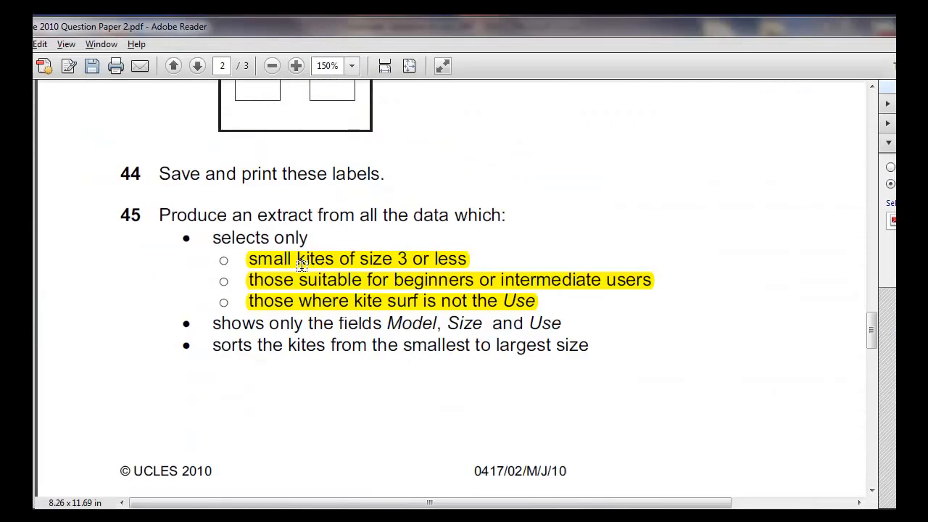
drag(212, 323, 561, 322)
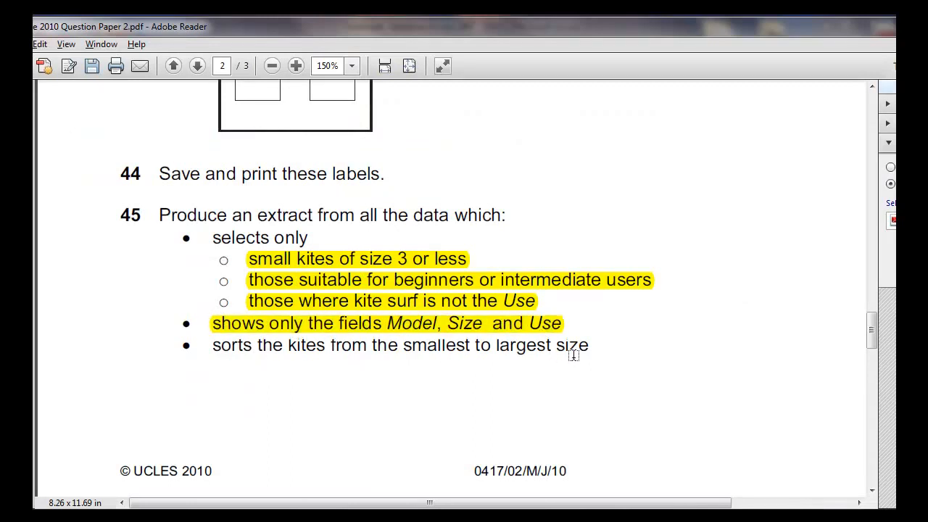
key(alt+Tab)
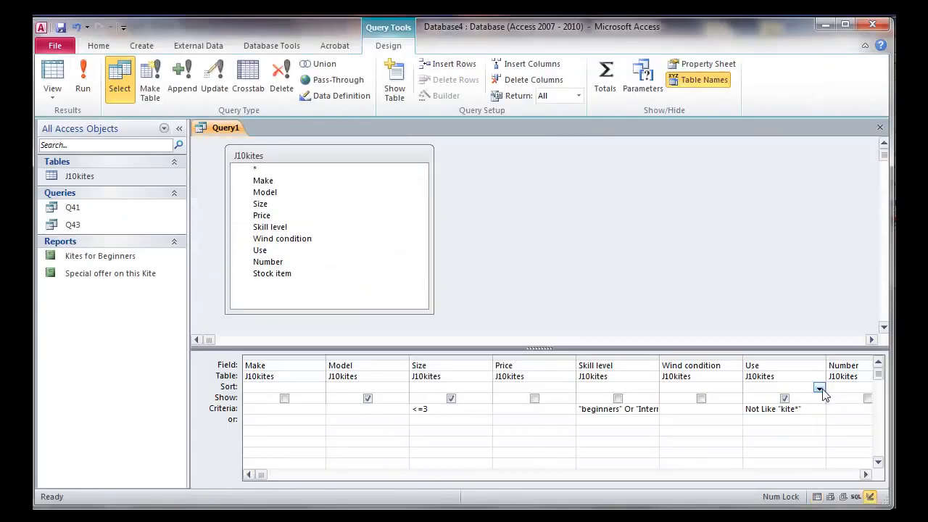
Sort the query by Use in ascending order, run it, and return to its design.
click(818, 388)
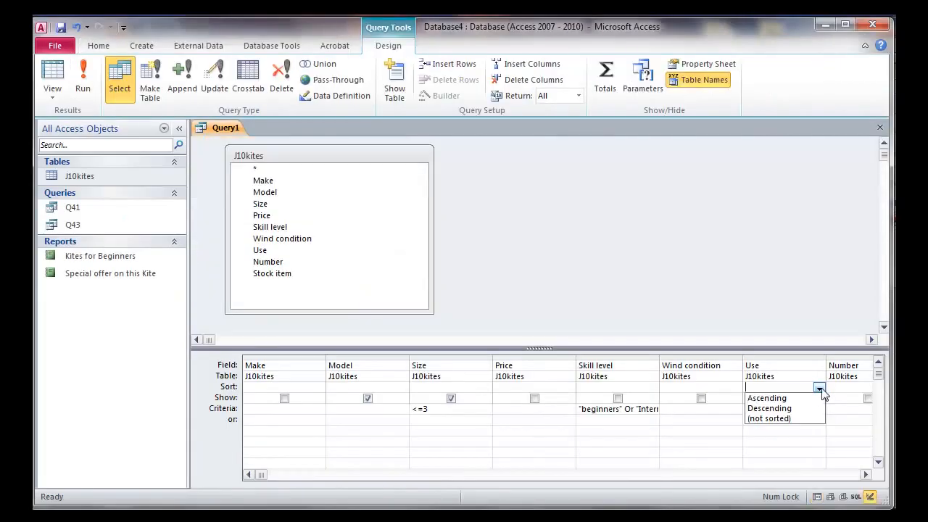
click(766, 398)
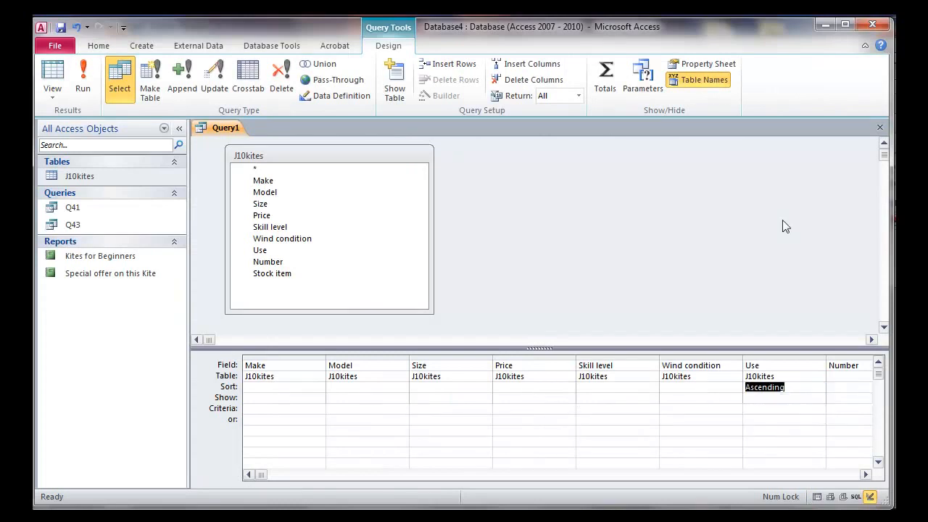
click(83, 80)
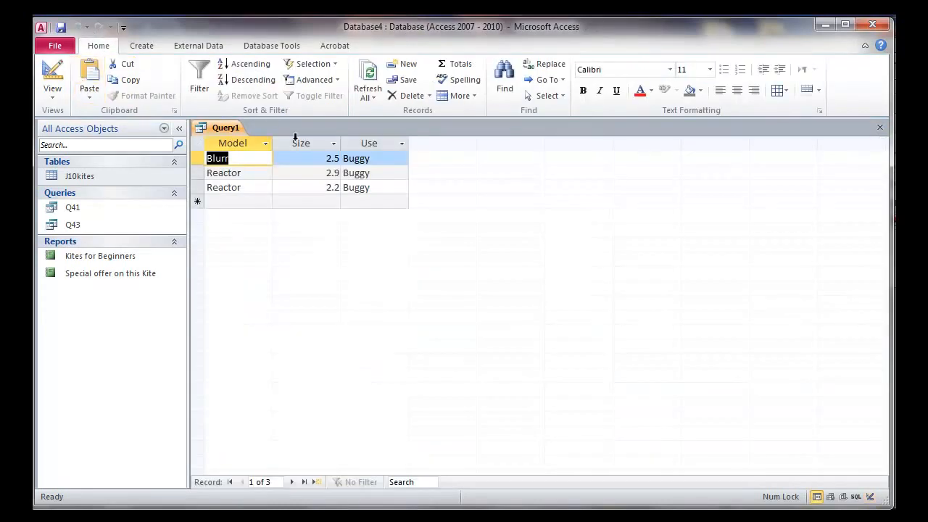
click(52, 76)
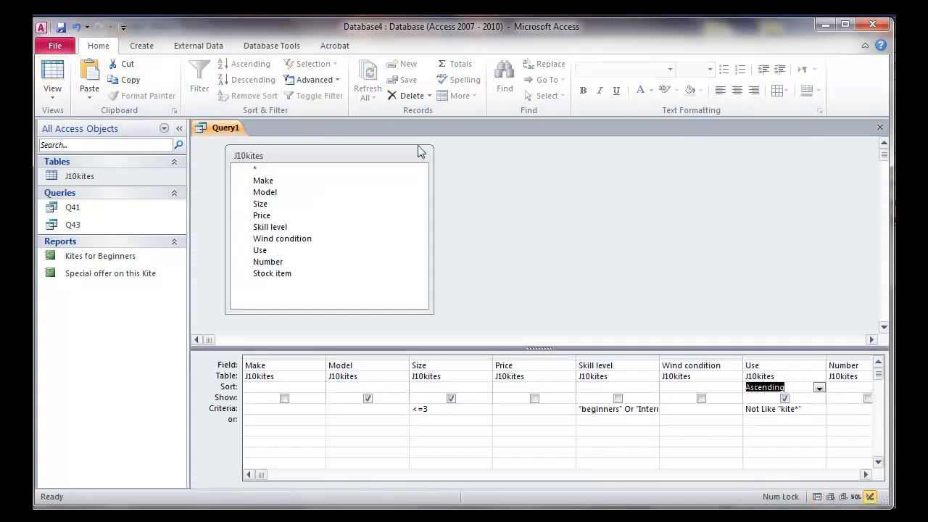
Switch to the question paper to read the instructions following question 45, and return to Access.
key(alt+Tab)
key(alt+Tab)
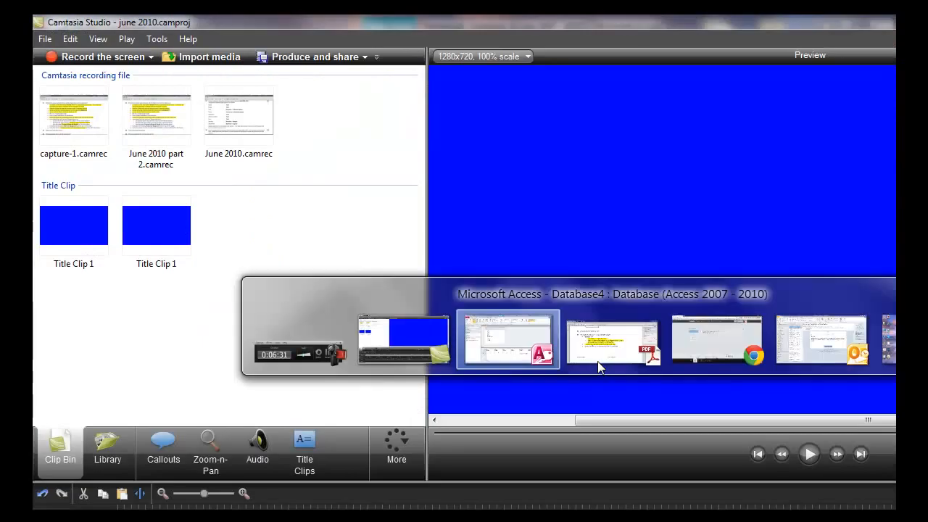
scroll(503, 413, down, 10)
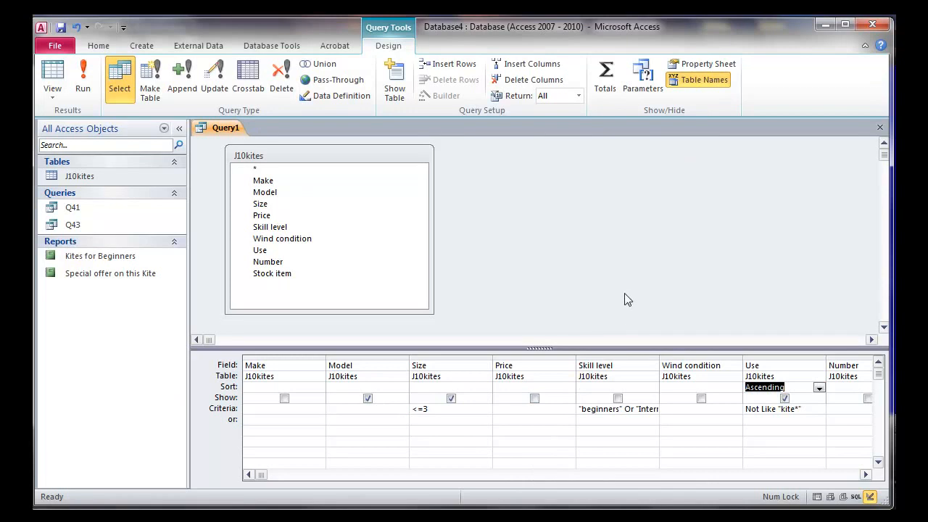
Close the query and save its design under the name Q45.
click(880, 128)
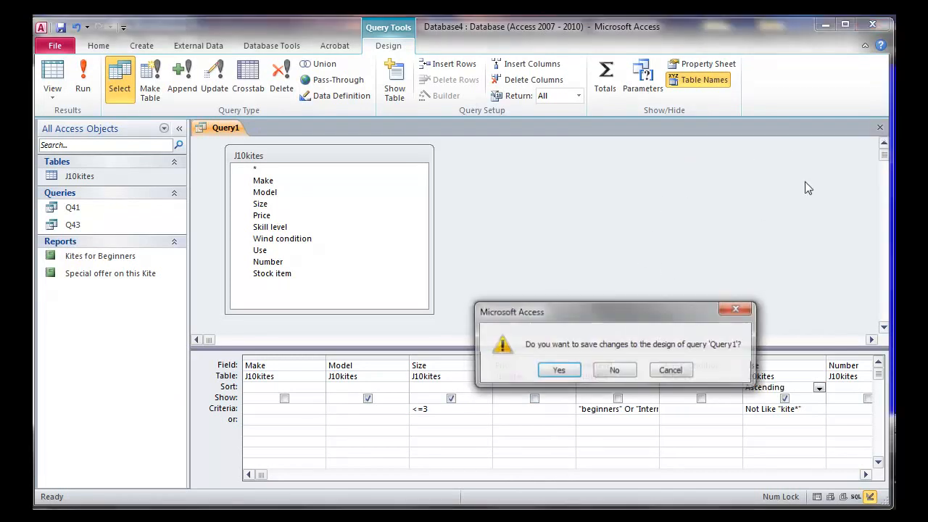
click(557, 371)
click(413, 195)
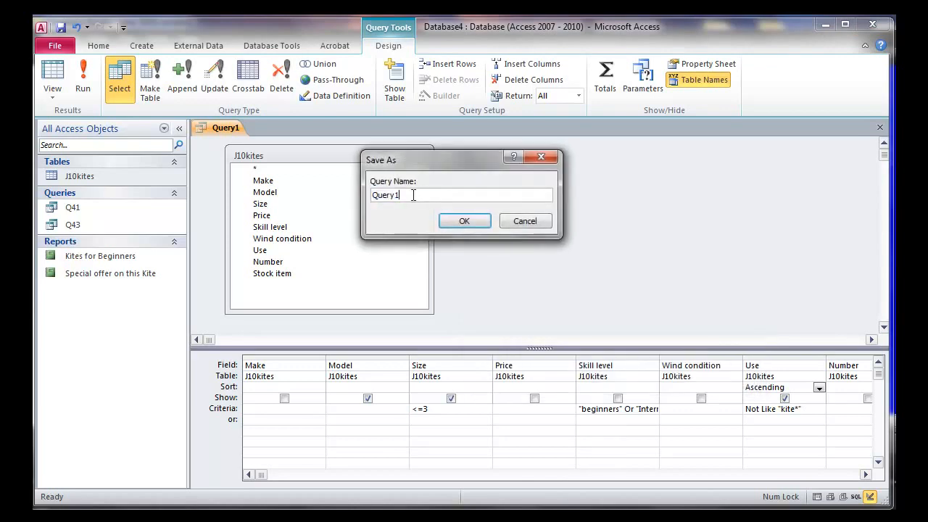
key(BackSpace)
key(BackSpace)
key(BackSpace)
text(45)
key(Return)
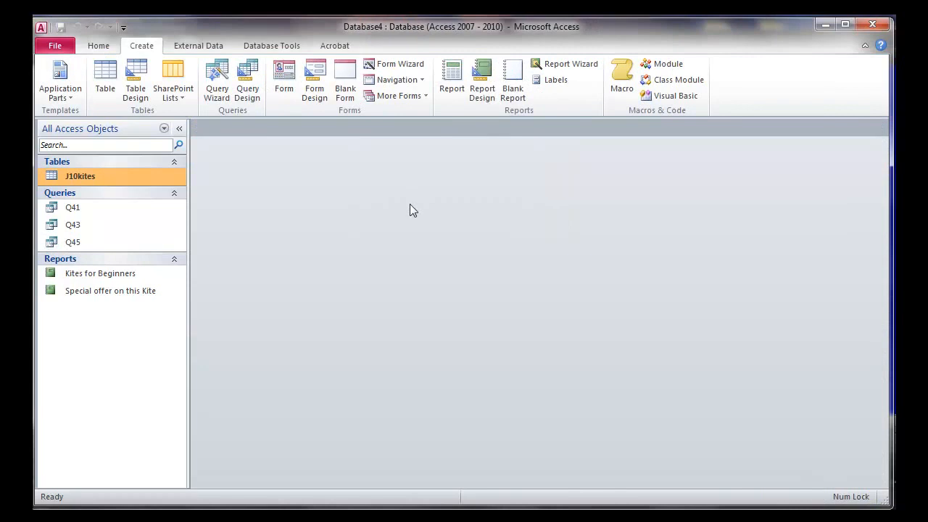
Export query Q45 as the Word RTF file Q45.rtf in the Lesson 6 folder, without saving the export steps.
click(106, 241)
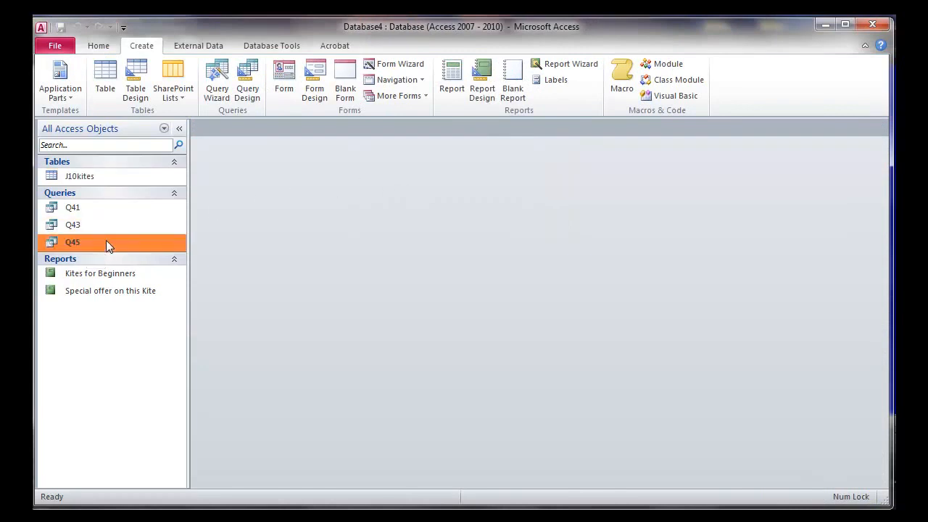
right_click(106, 240)
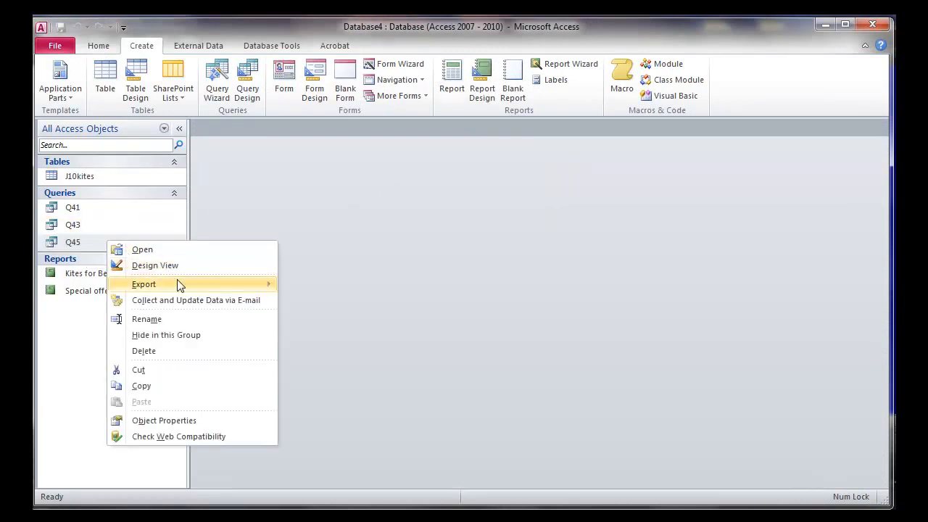
mouse_move(186, 287)
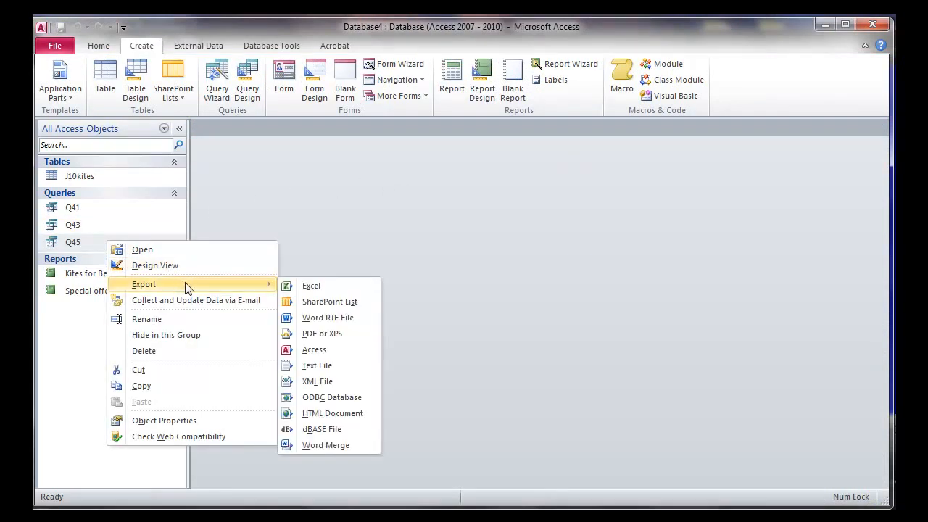
click(346, 320)
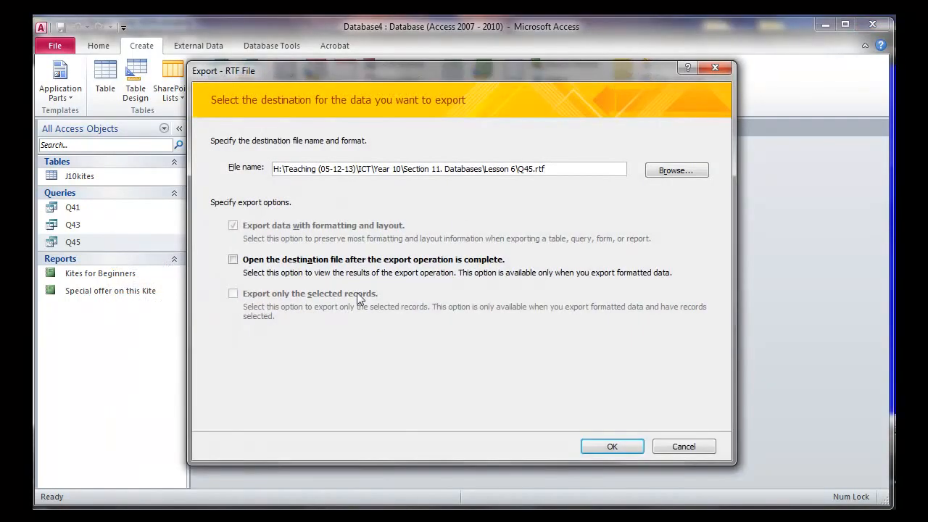
click(612, 446)
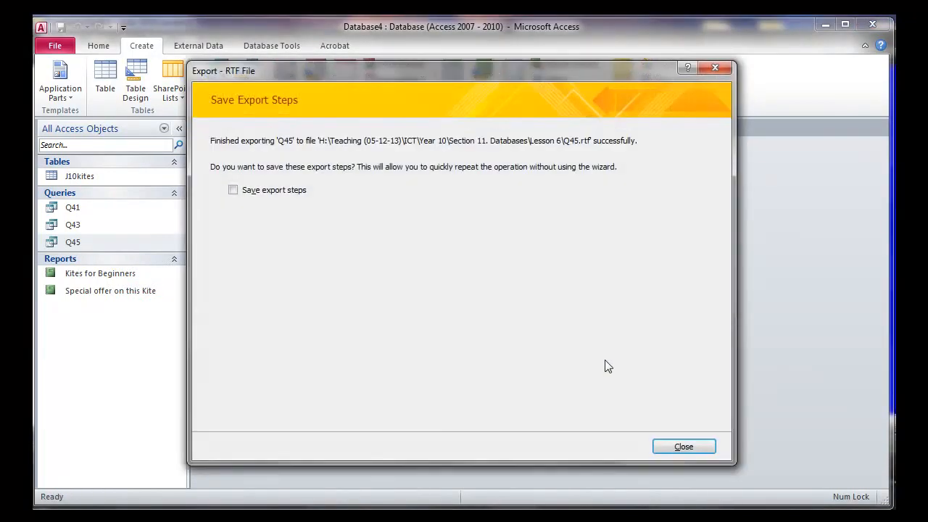
click(664, 446)
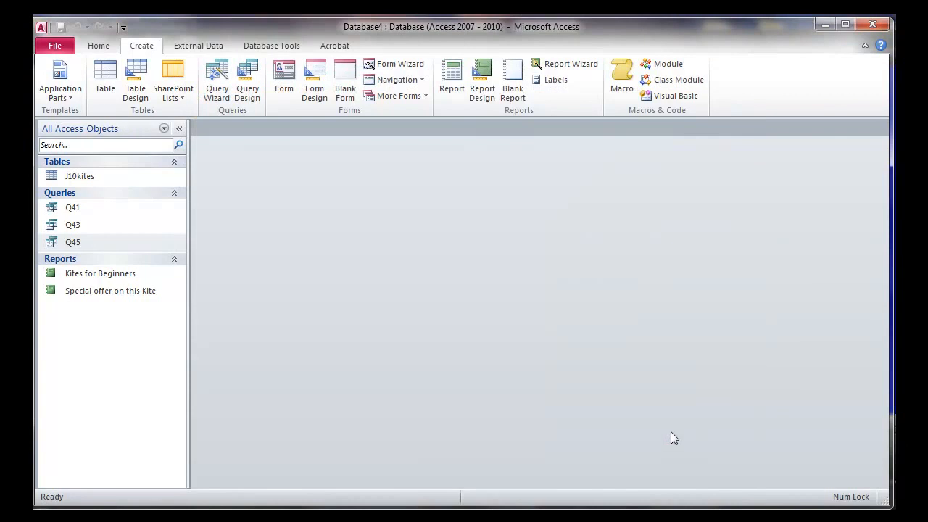